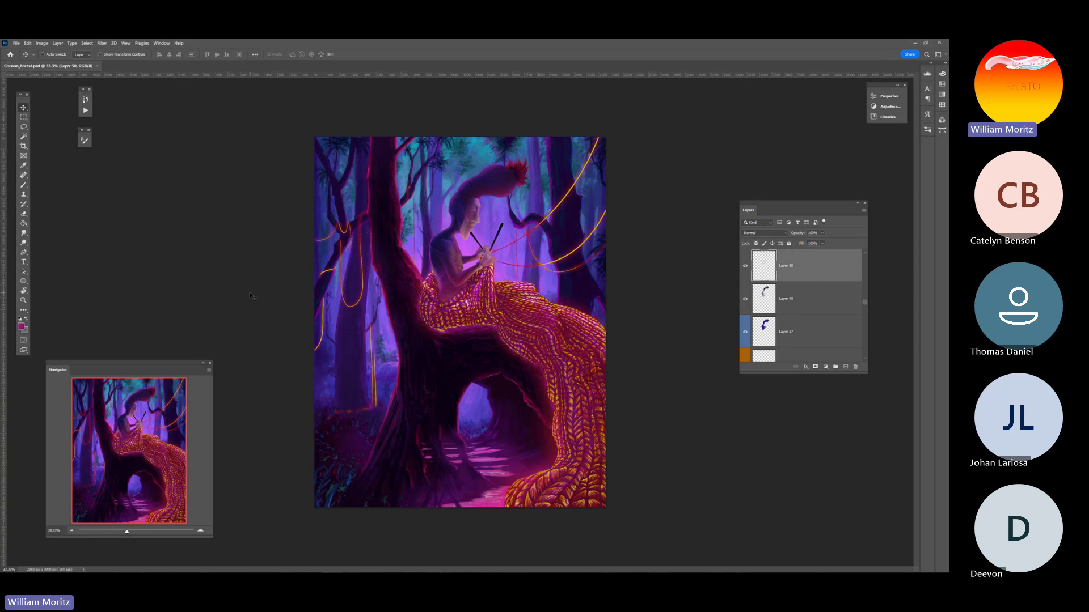
Select Layer 60 by picking the layer painted along the figure's nose in the canvas
left_click(23, 300)
left_click(457, 212)
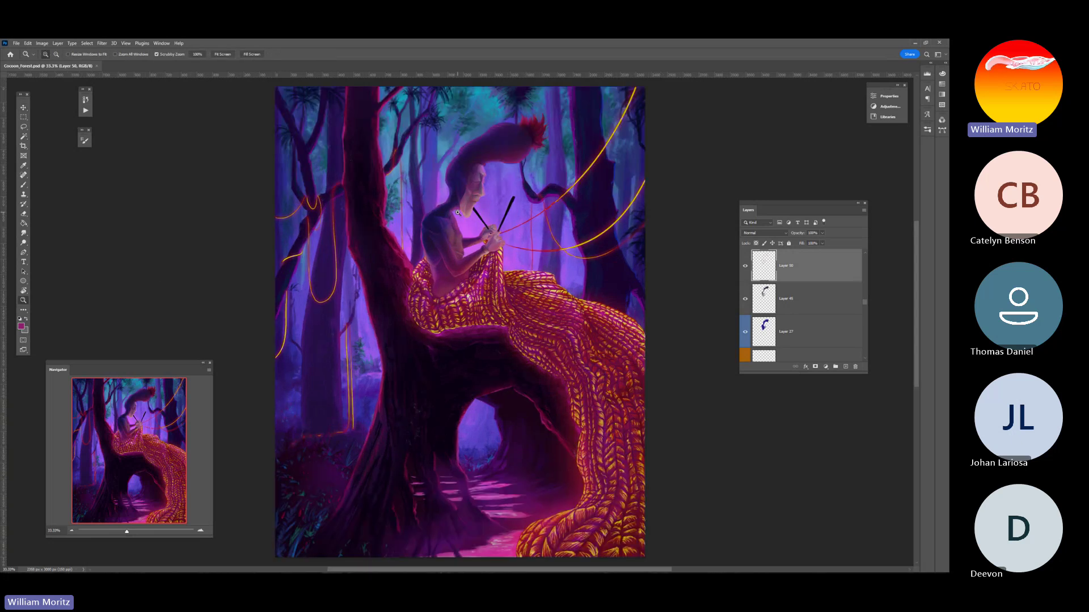
left_click(457, 212)
key("v")
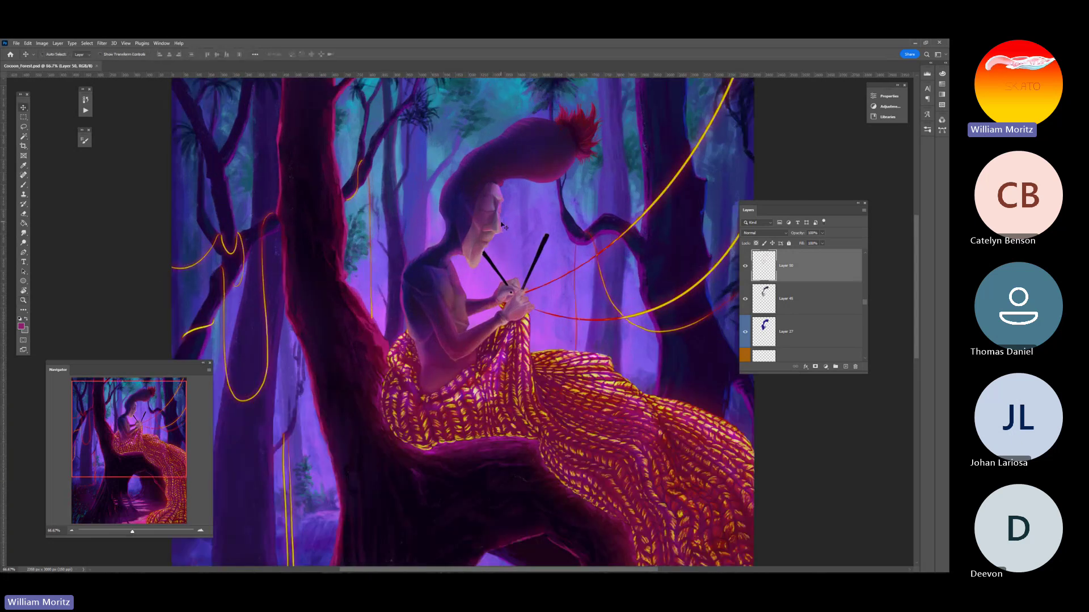
right_click(501, 224)
left_click(513, 226)
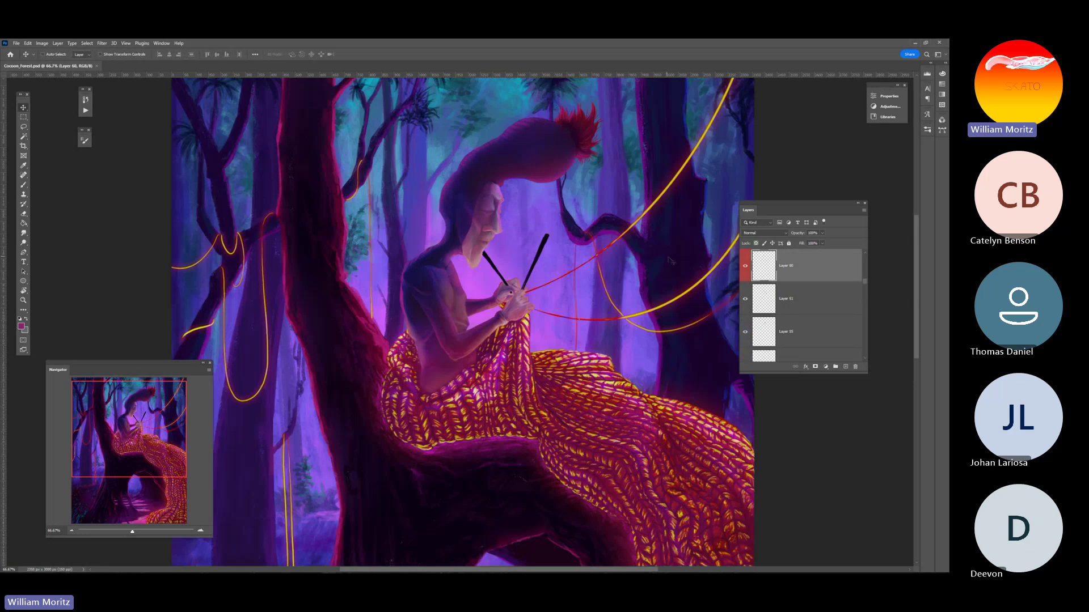
Compare the close-up of the face with Layer 60 hidden and shown, leaving the layer visible
left_click(744, 270)
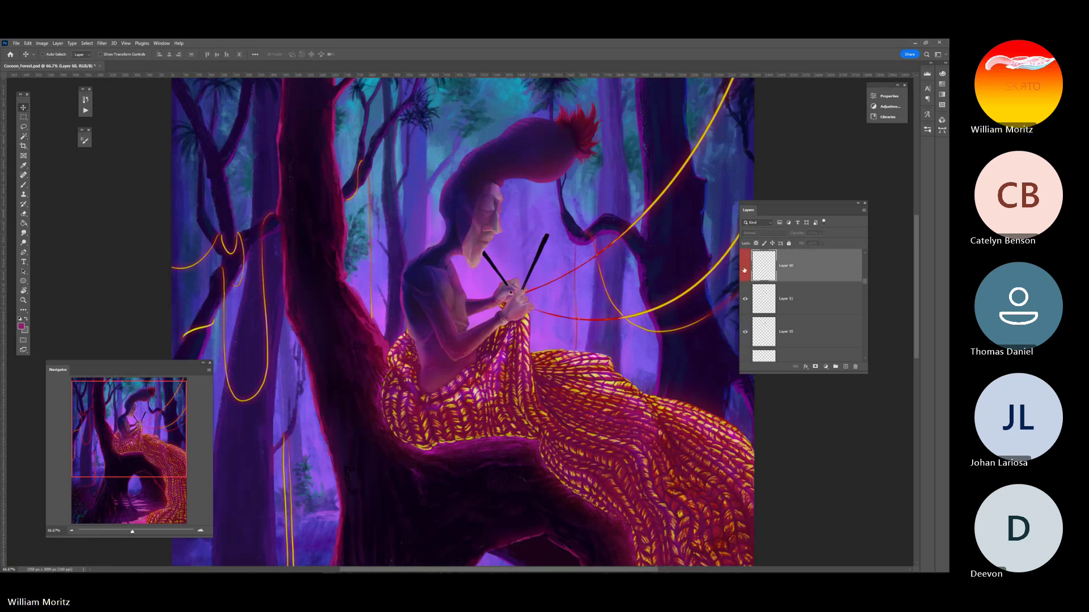
left_click(25, 301)
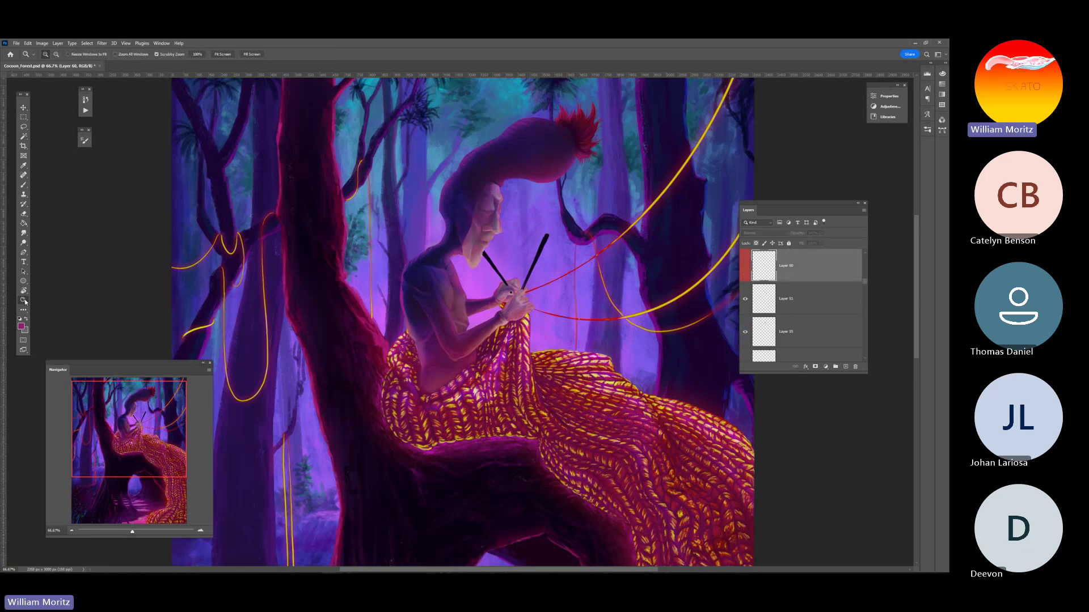
left_click(479, 195)
left_click(481, 197)
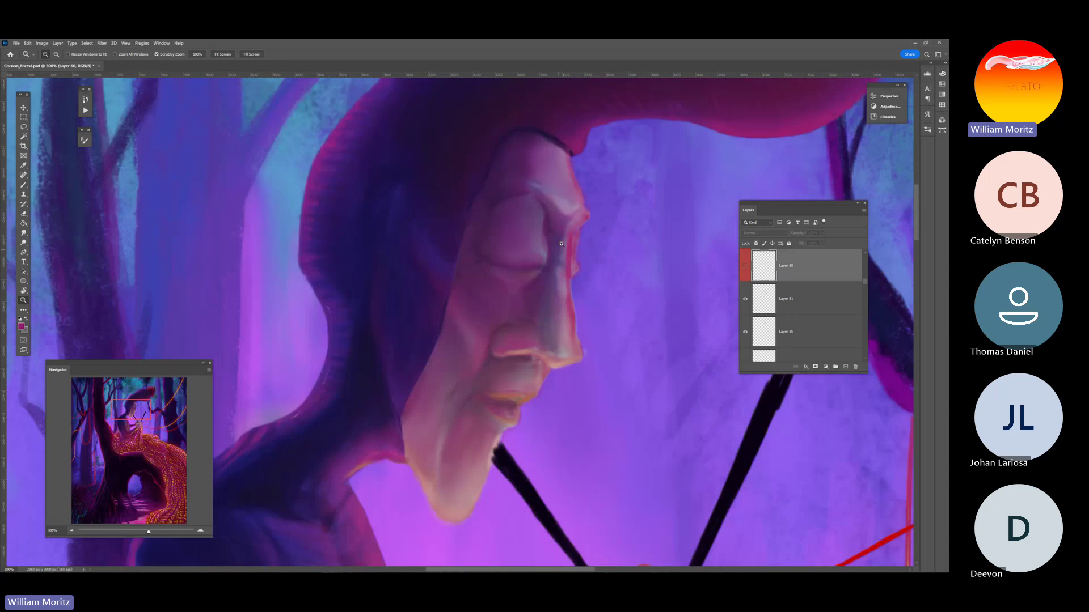
left_click(745, 267)
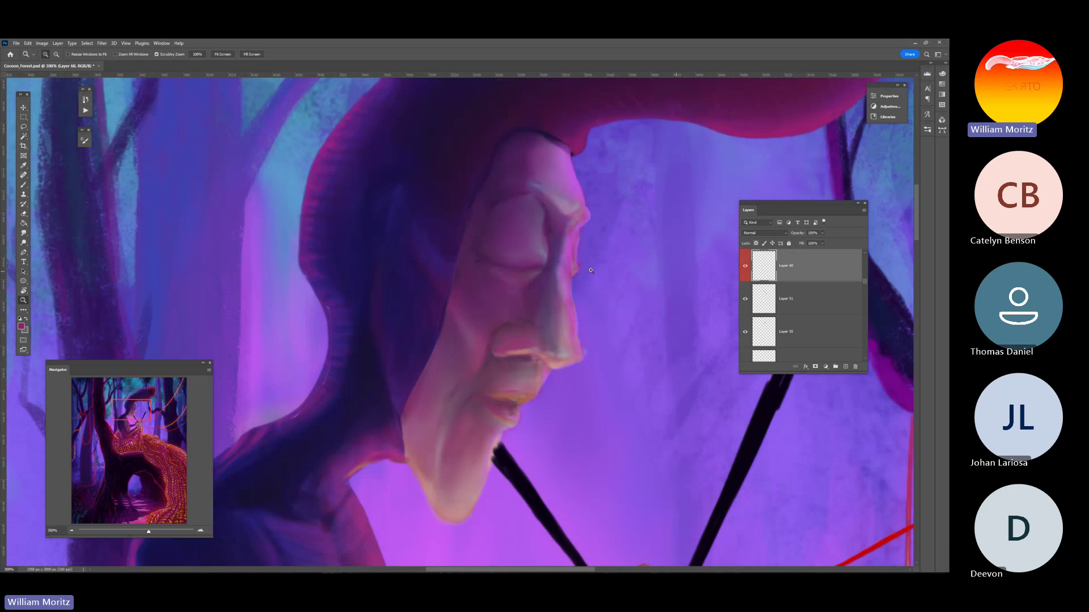
Select Layer 61 by picking the layer painted at the figure's chin in the canvas
left_click(466, 275, "alt")
left_click(459, 282, "alt")
key("v")
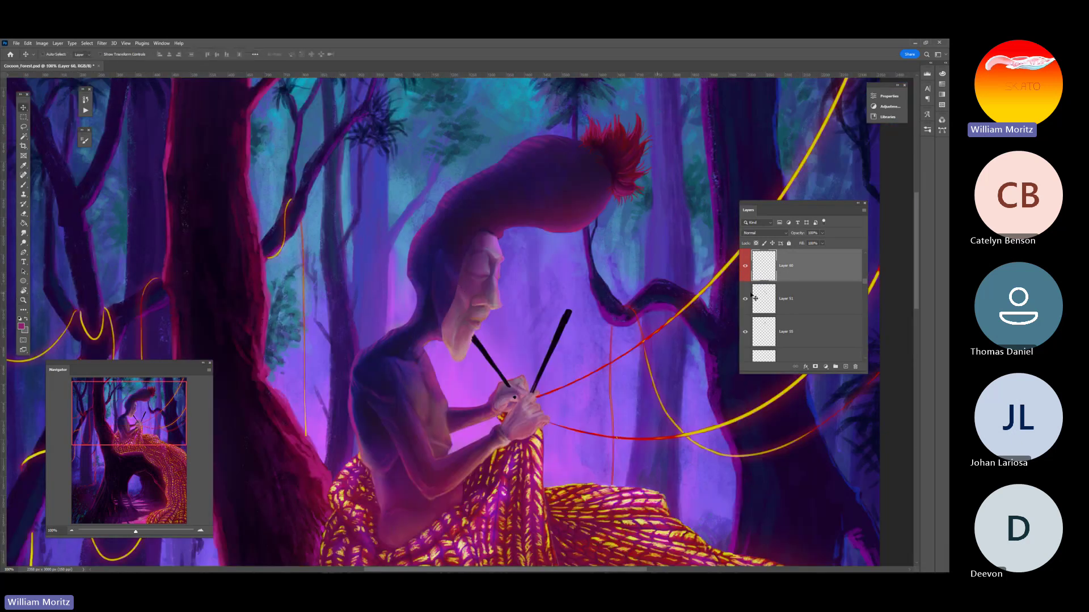
scroll(773, 301, "up", 2)
scroll(773, 301, "down", 10)
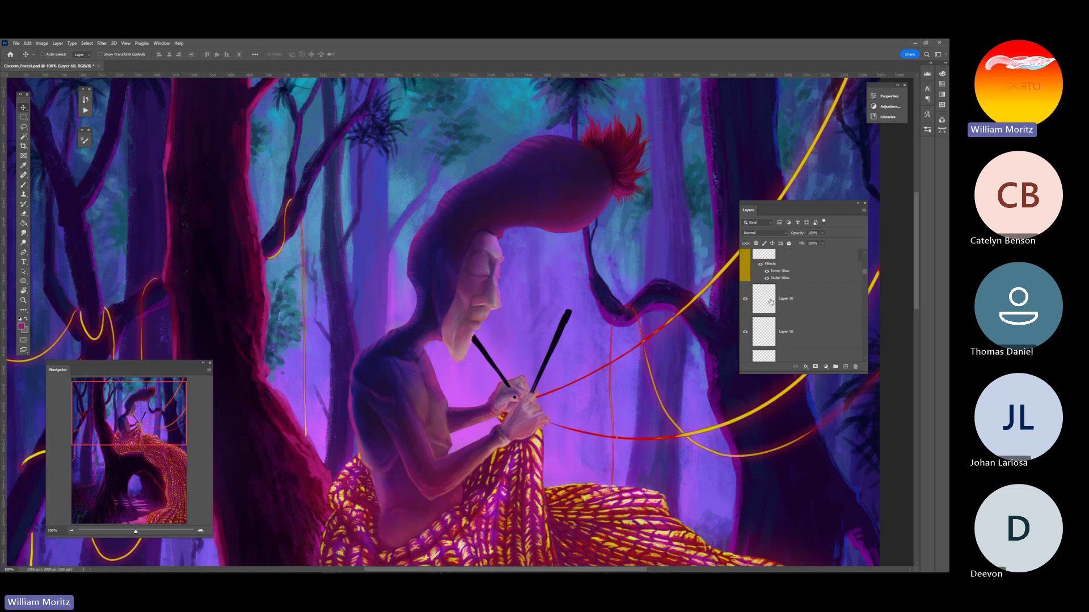
right_click(458, 349)
left_click(467, 352)
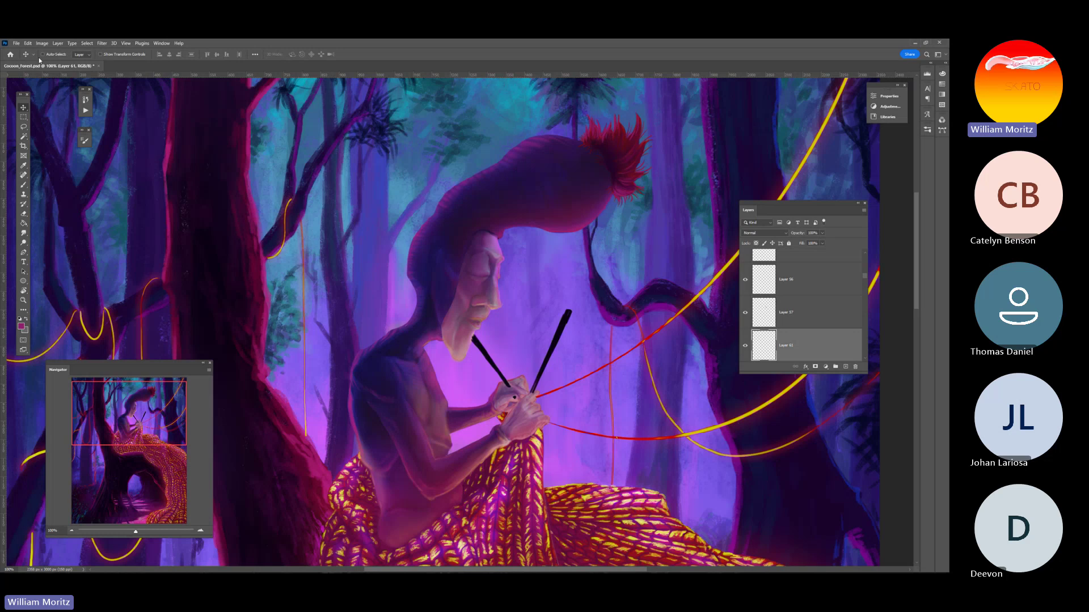
Compare the chin and hands up close with Layer 61 hidden and shown, leaving the layer visible
right_click(463, 340)
key("Escape")
left_click(746, 347)
left_click(746, 348)
left_click(25, 300)
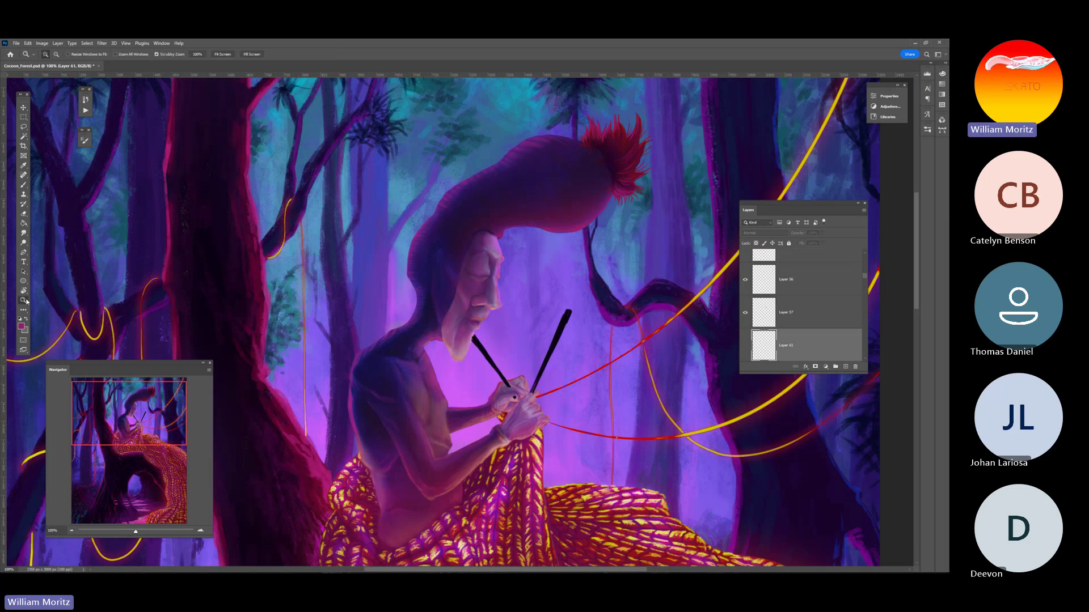
left_click(537, 372)
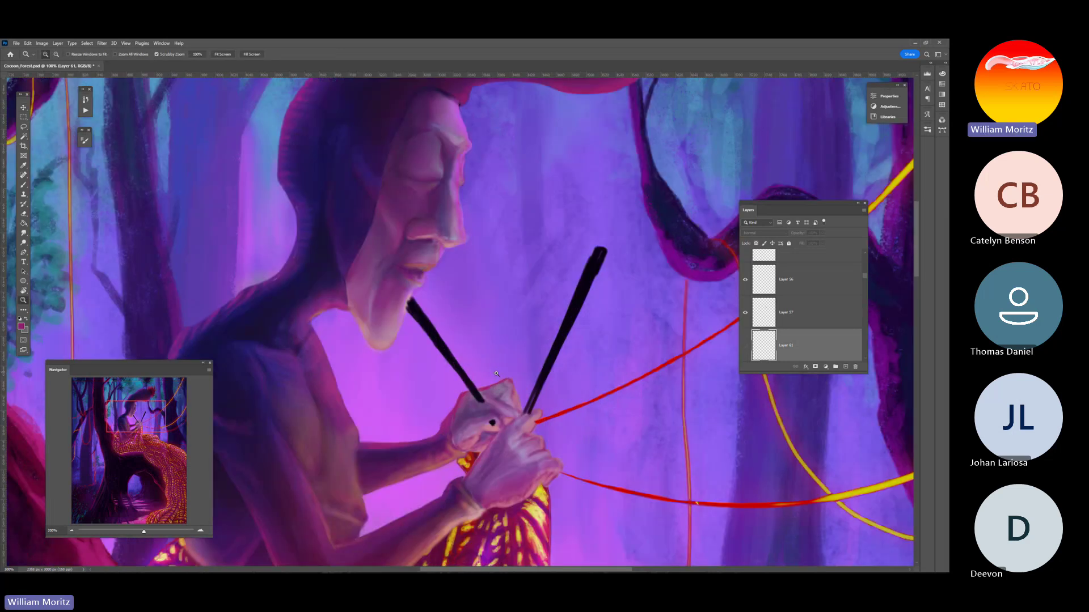
left_click(745, 348)
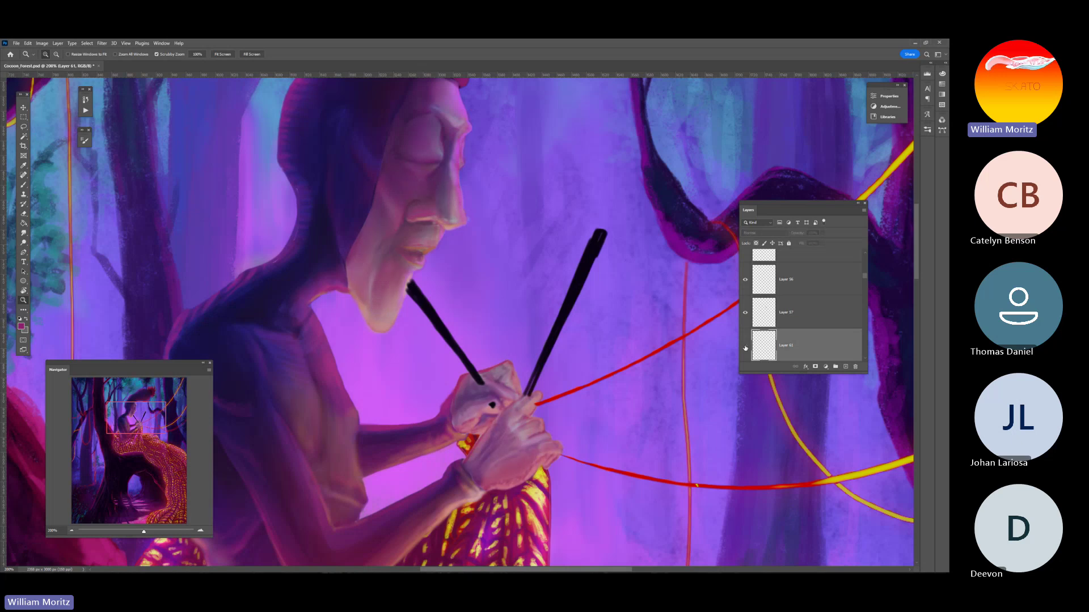
left_click(746, 348)
left_click(746, 348)
left_click(745, 347)
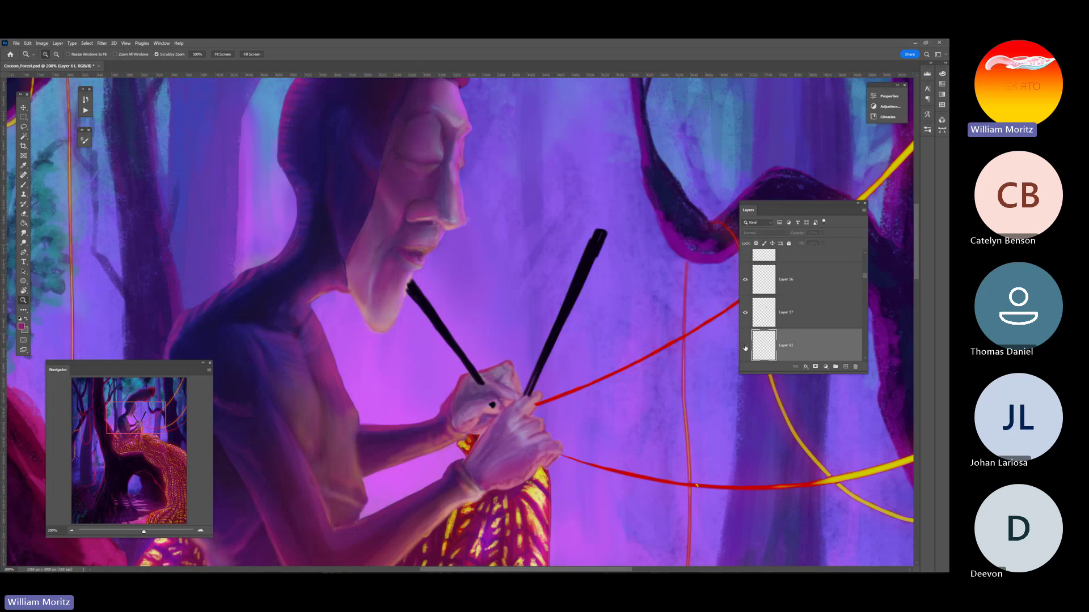
left_click(746, 348)
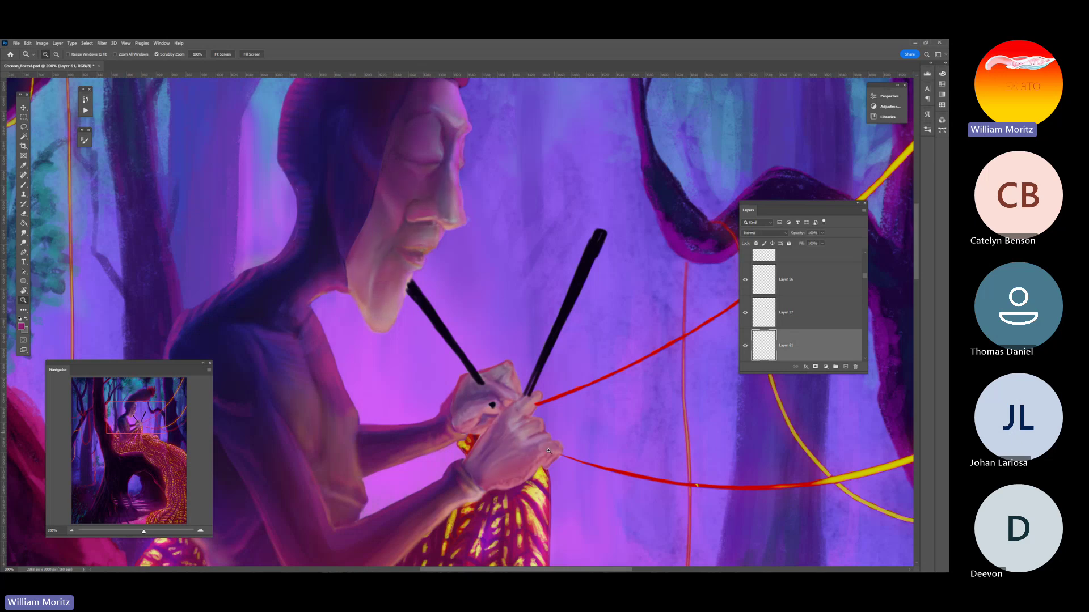
Select Layer 62 by picking the layer painted around the figure's chest and arms in the canvas
left_click_drag(409, 396, 411, 329)
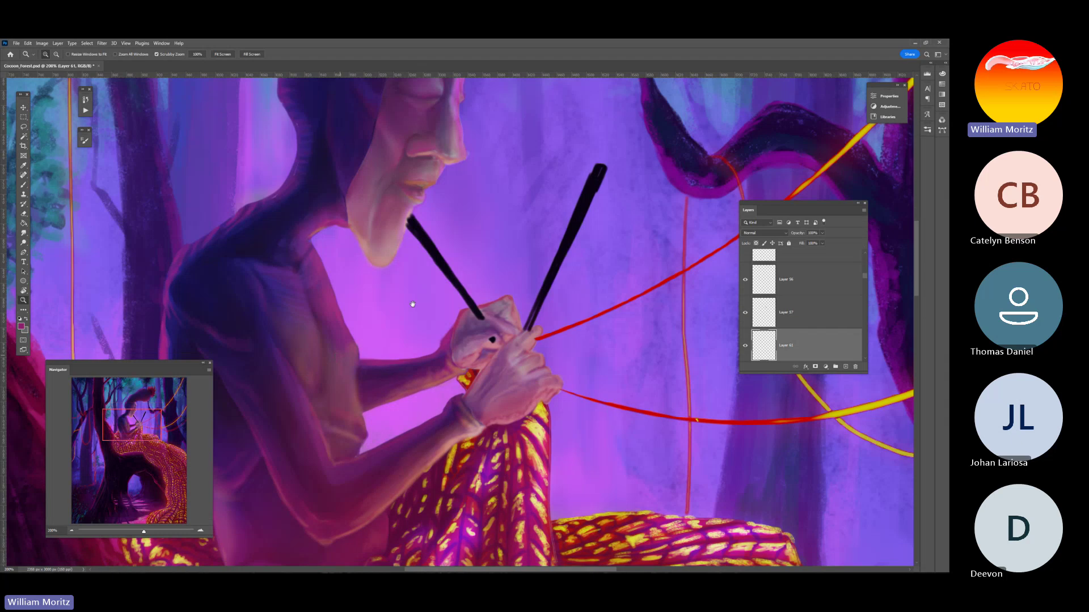
left_click_drag(264, 465, 435, 301)
key("v")
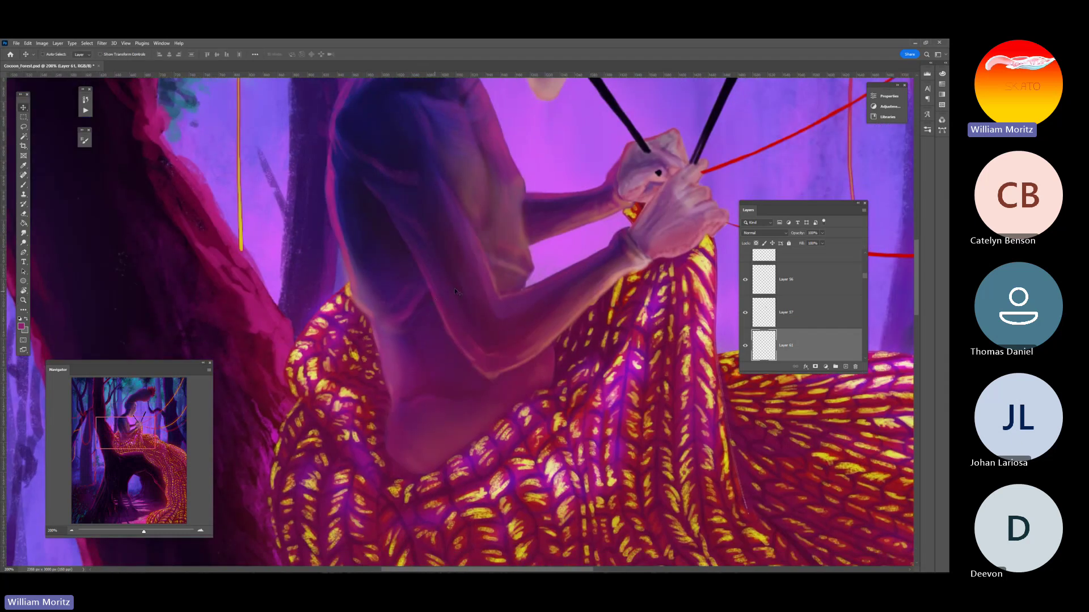
right_click(488, 201)
left_click(502, 191)
scroll(431, 249, "up", 5)
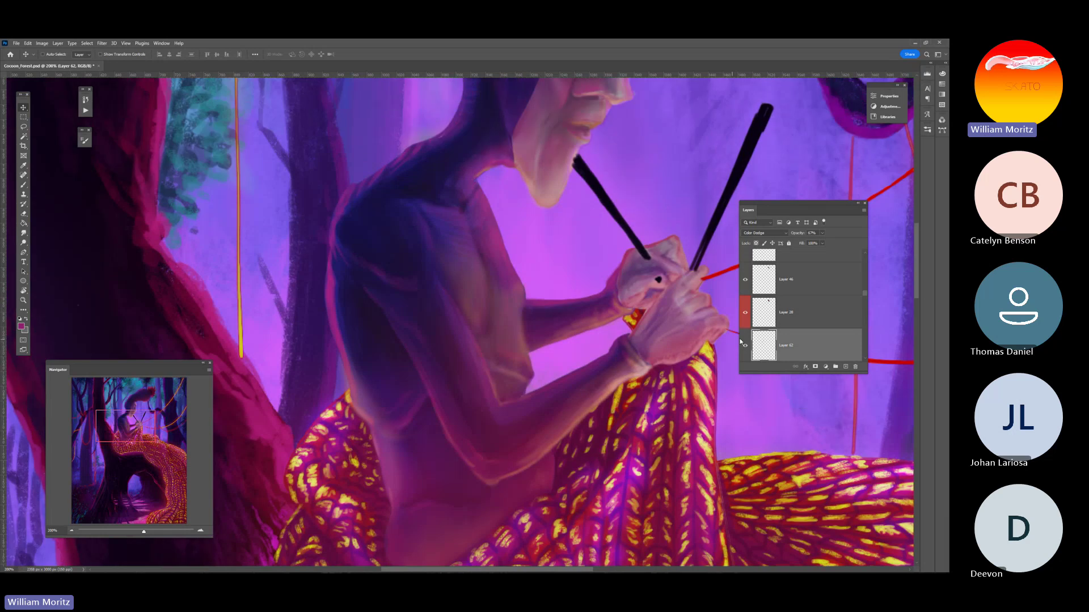
Hide Layer 62 and examine the whole figure without its Color Dodge glow
left_click(745, 346)
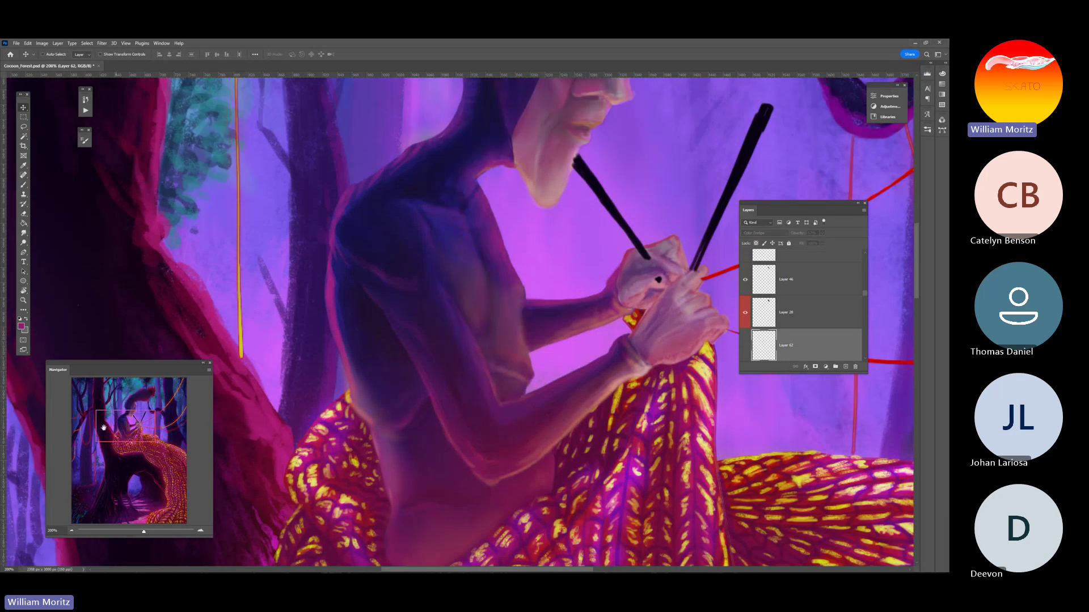
left_click_drag(142, 533, 132, 532)
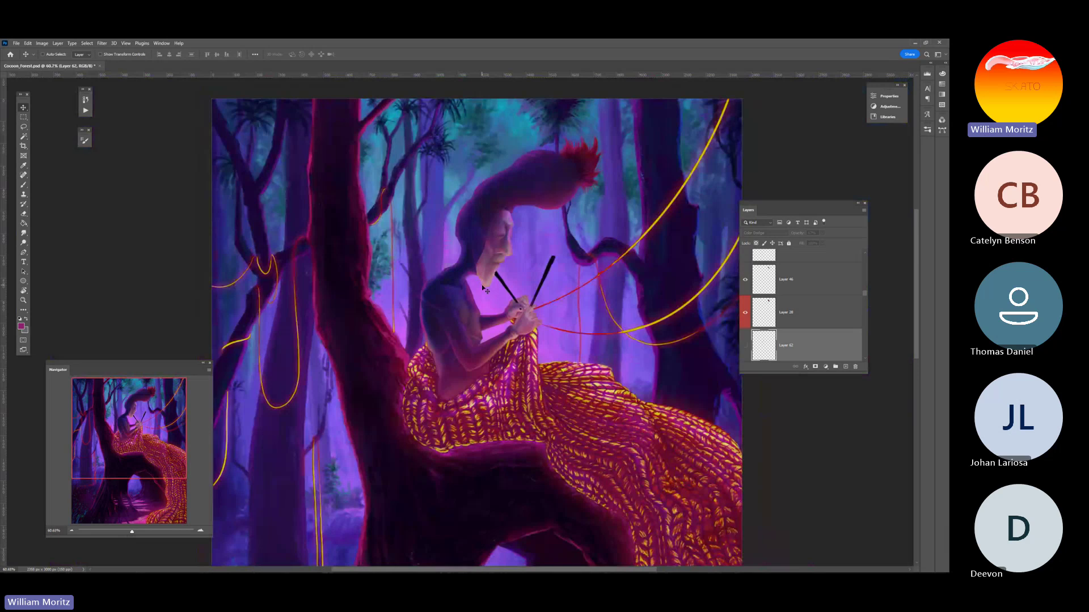
left_click(23, 300)
left_click(483, 270)
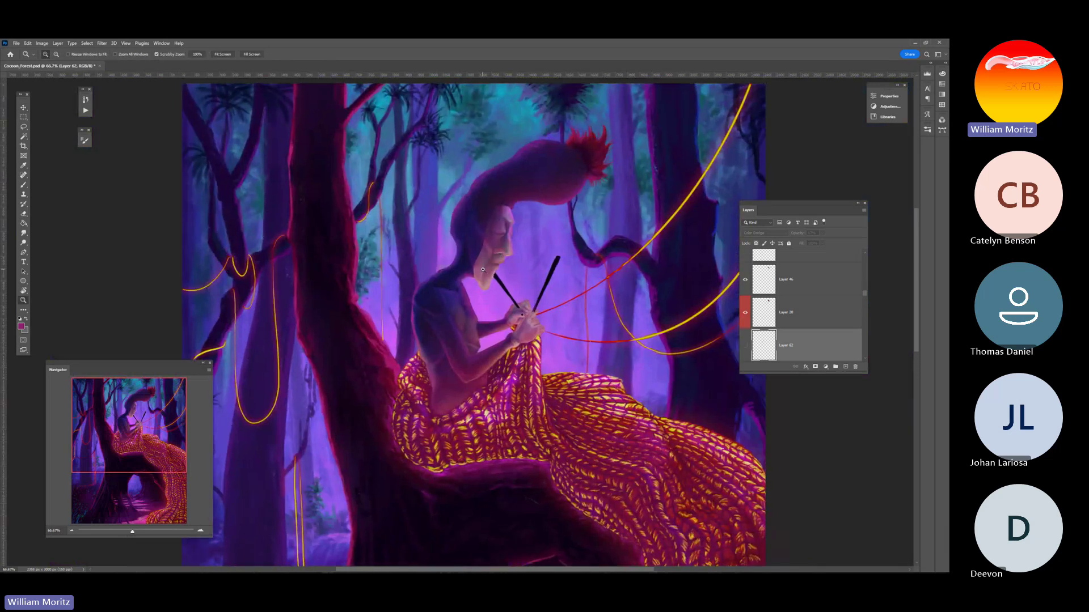
left_click(483, 270)
left_click(483, 266, "alt")
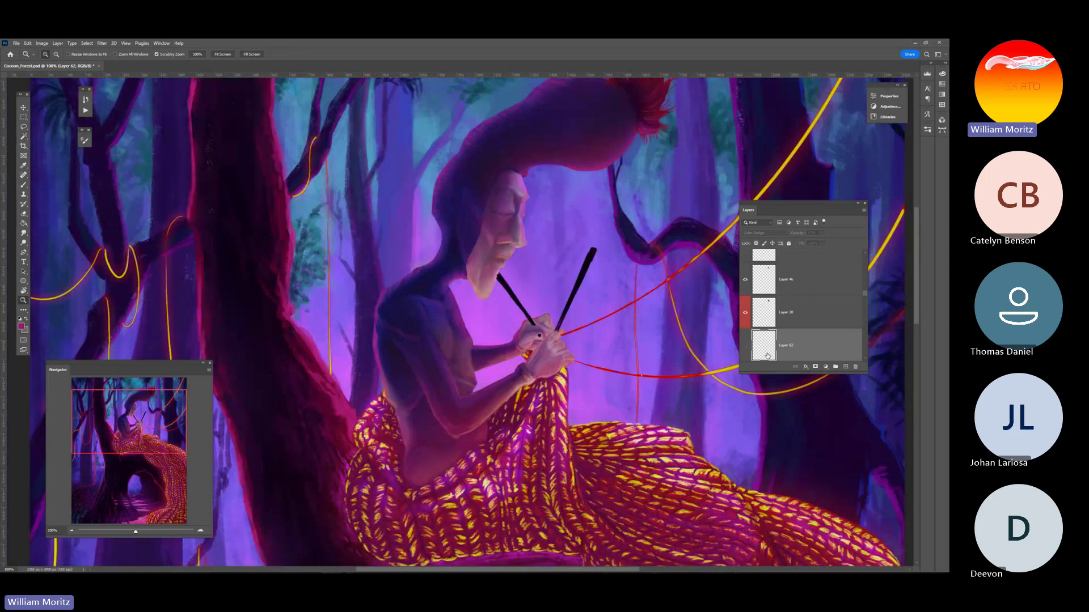
Show and hide Layer 62 repeatedly to compare its effect on the figure, leaving the layer visible
left_click(744, 346)
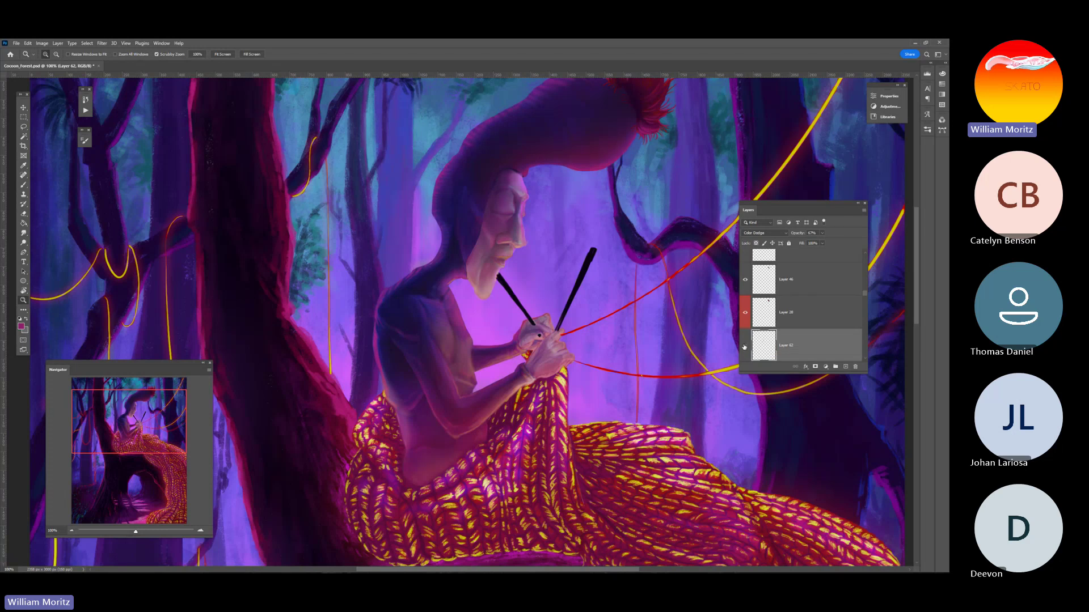
left_click(745, 346)
left_click(745, 346)
left_click(745, 347)
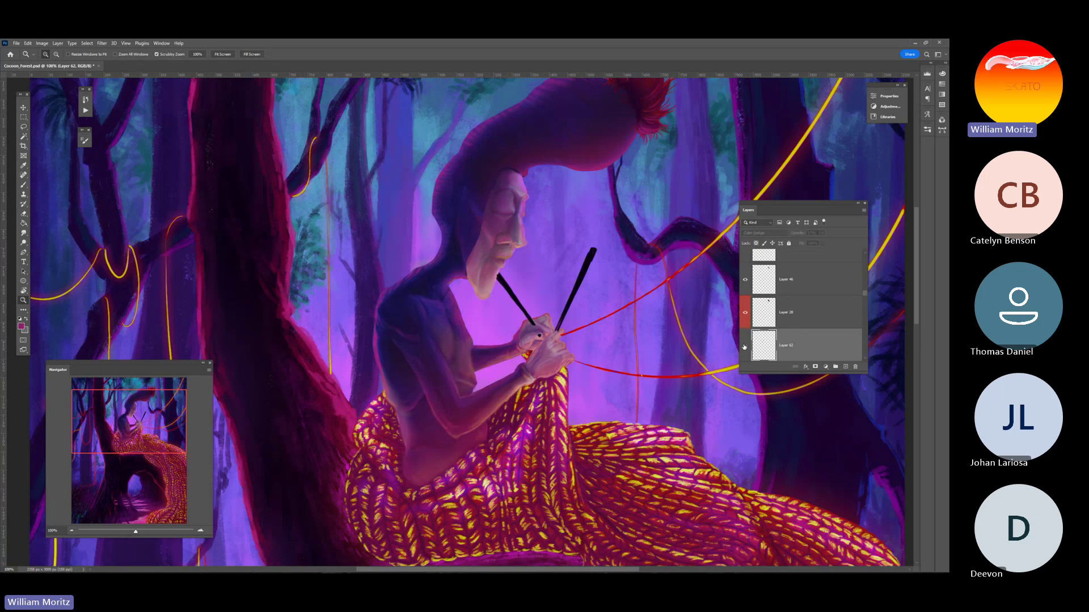
left_click(745, 347)
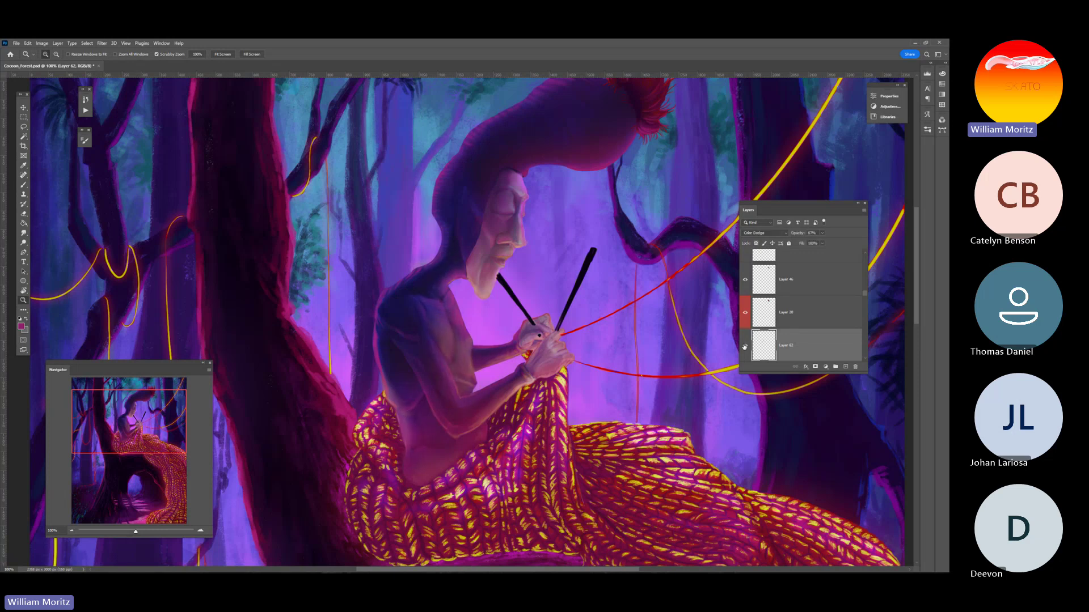
left_click(744, 347)
left_click(744, 347)
Review the entire painting and save the document
scroll(499, 241, "up", 3)
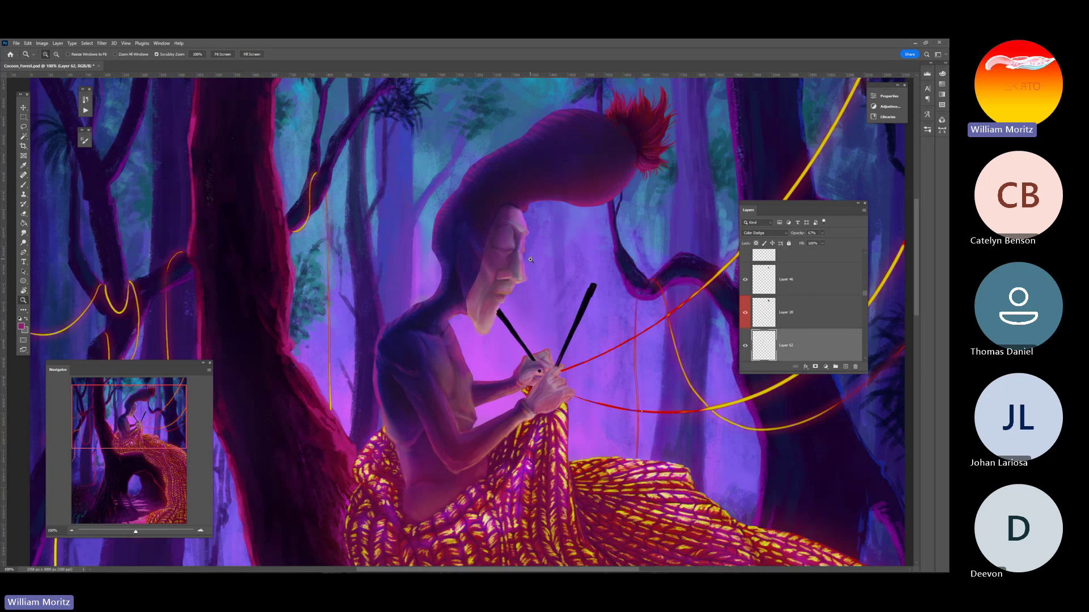
key("alt")
left_click(515, 261, "alt")
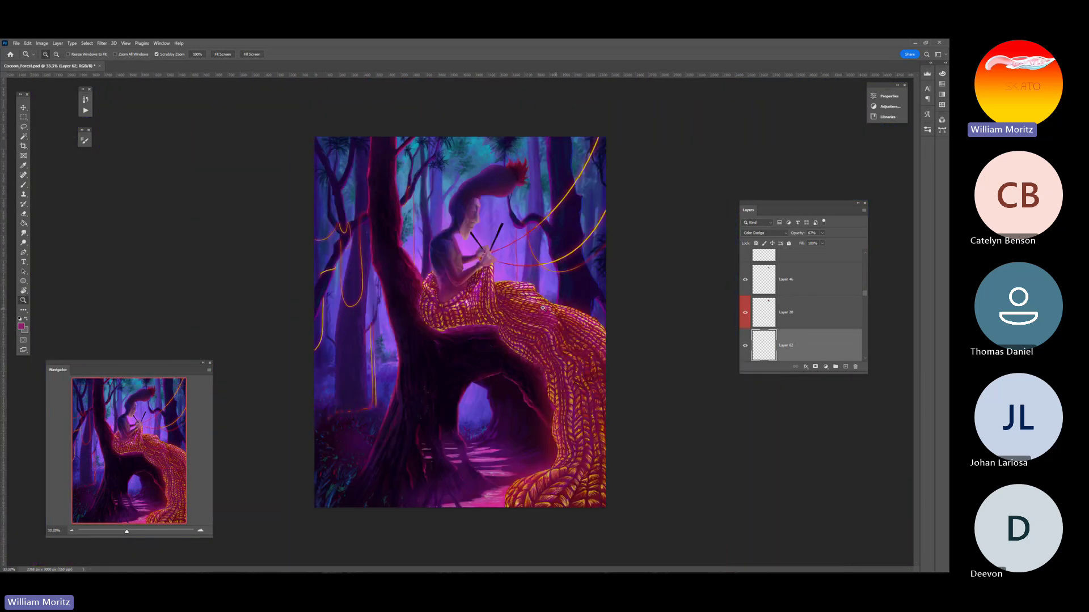
key("ctrl+s")
Select Layer 45 by picking the layer painted at the figure's shoulder in the canvas
left_click(456, 227)
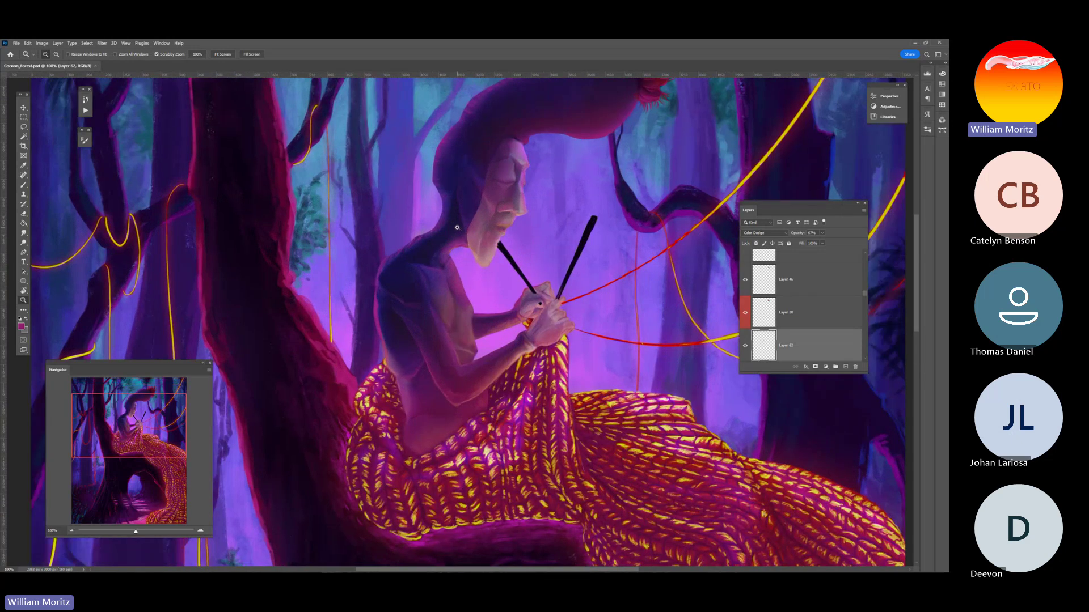
left_click(456, 227)
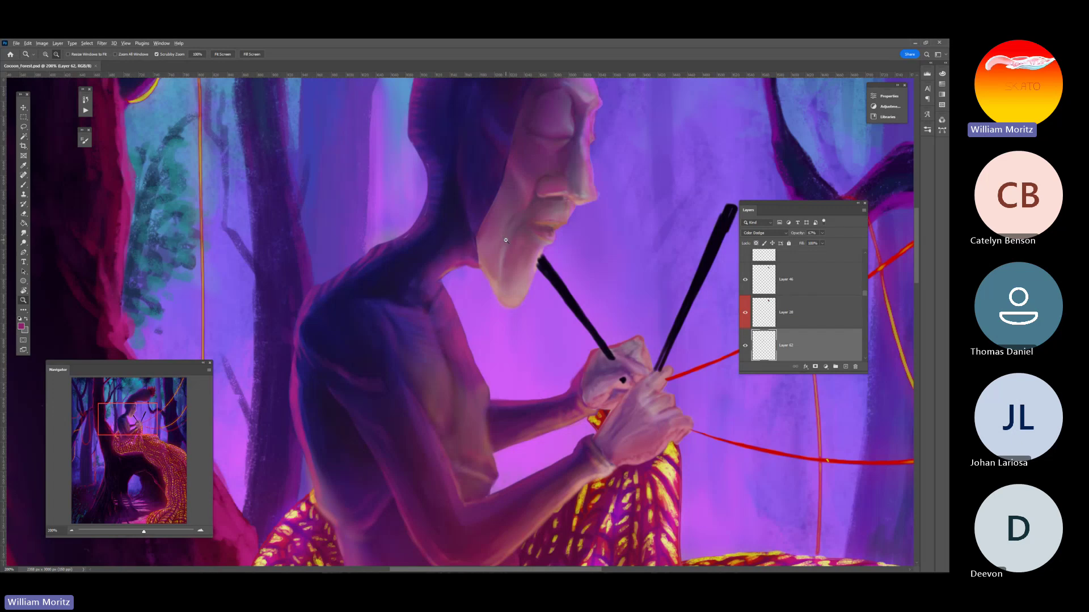
left_click(506, 240, "alt")
left_click(447, 300)
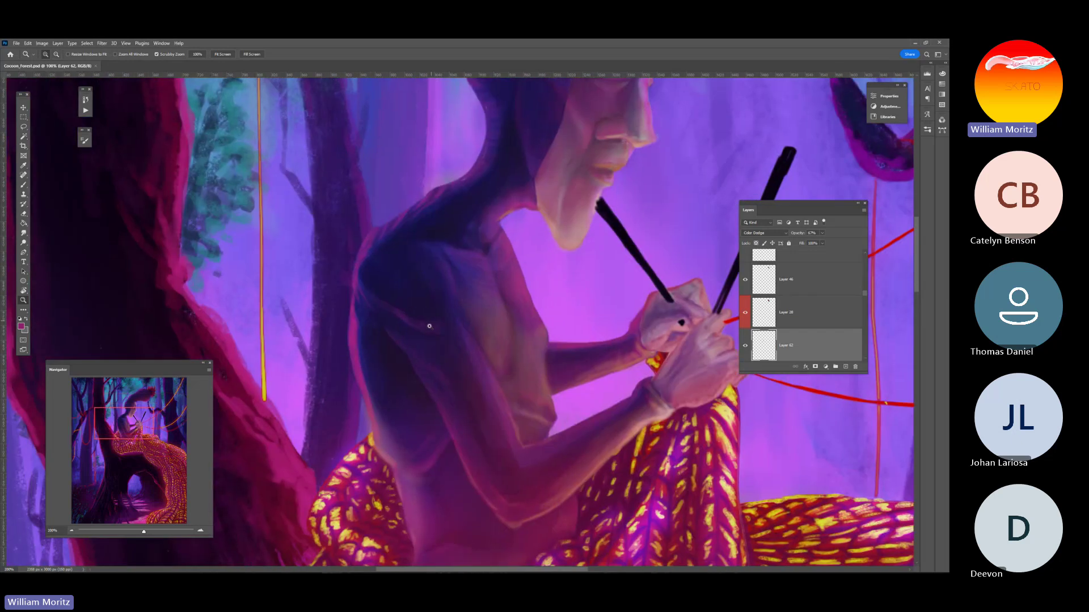
left_click(424, 329)
left_click(413, 329)
left_click(378, 328)
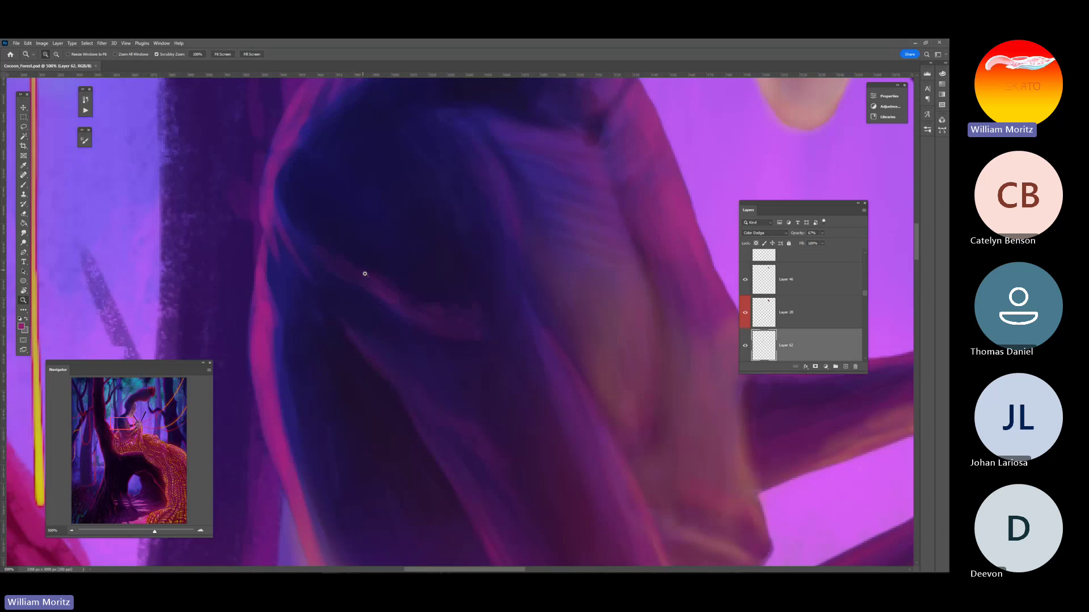
left_click(368, 275)
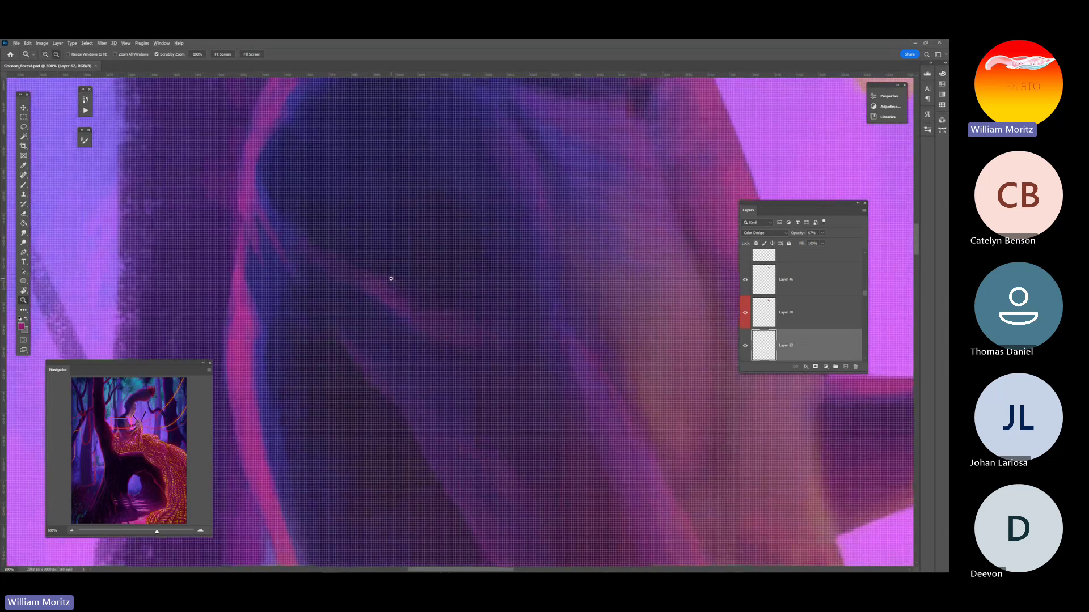
left_click(390, 278, "alt")
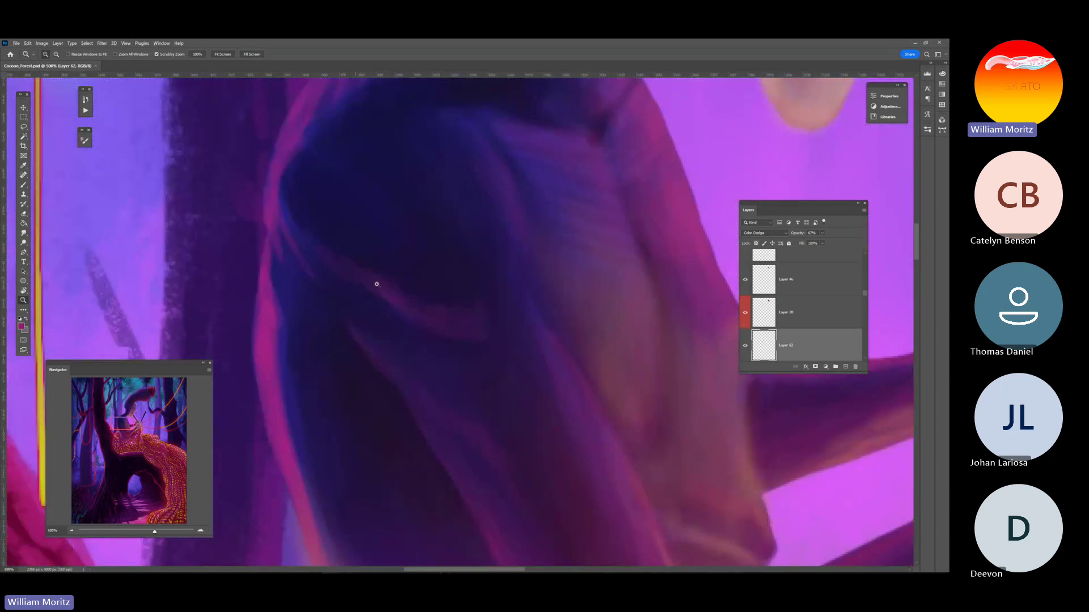
left_click(25, 109)
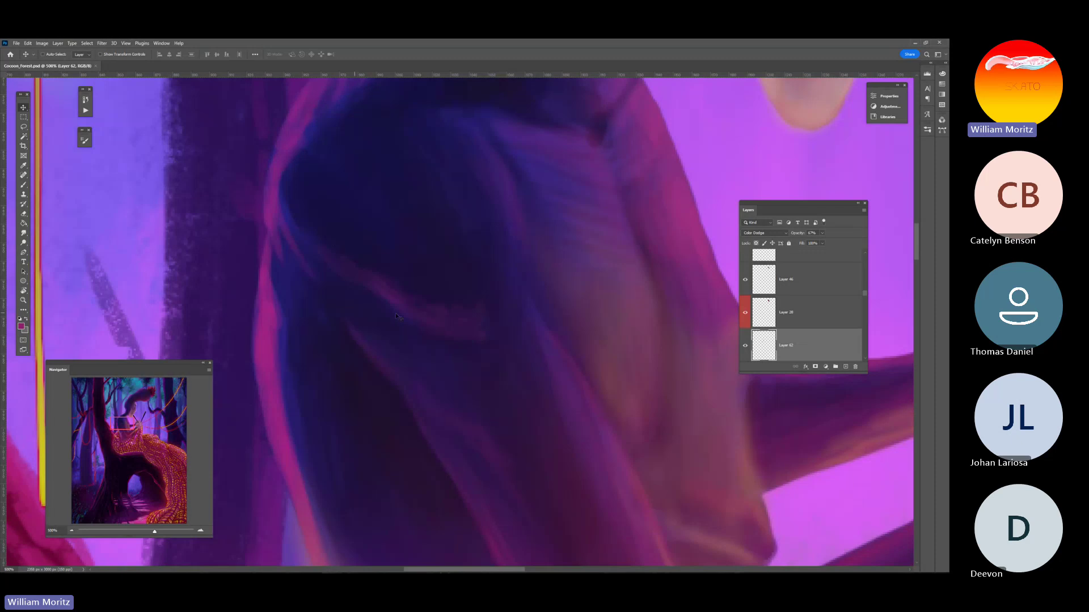
right_click(391, 282)
left_click(412, 286)
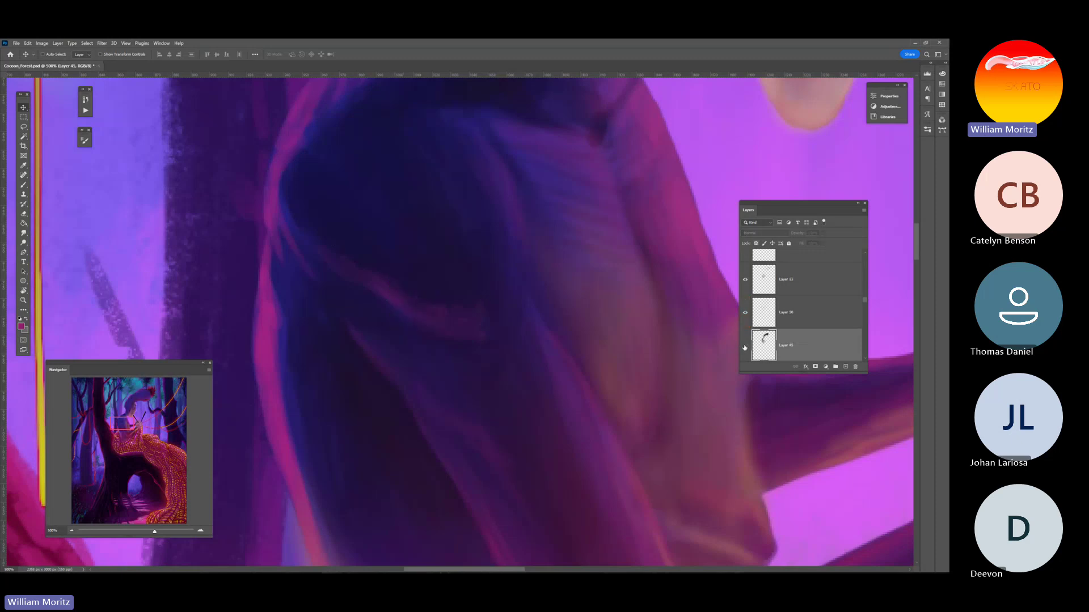
Select the arm highlight layer directly above Layer 45 by picking it in the canvas, and compare it hidden and shown
left_click_drag(707, 351, 491, 319)
key("ctrl+z")
right_click(390, 297)
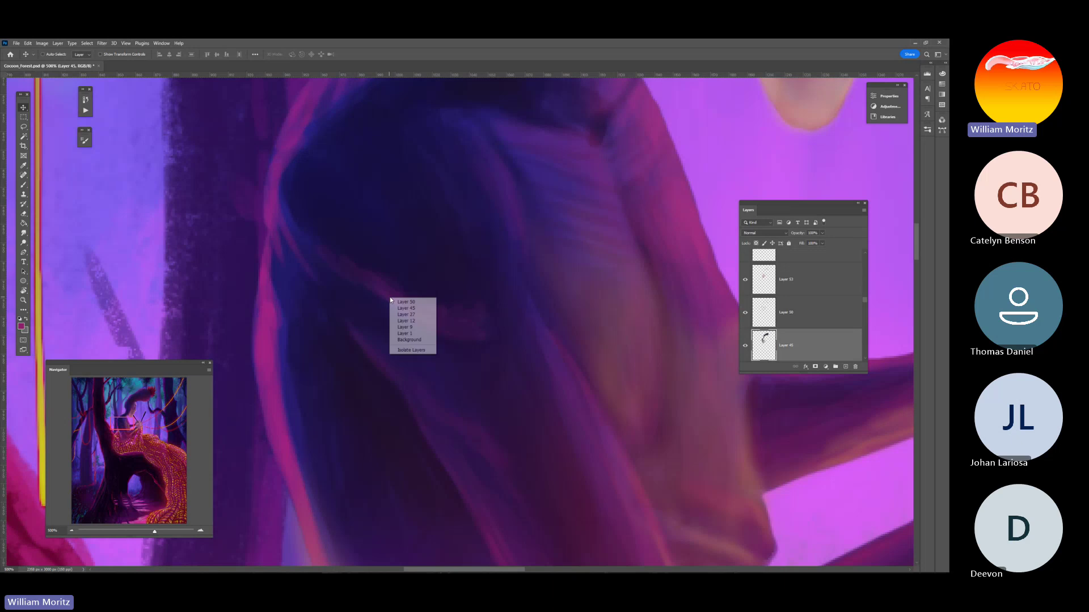
left_click(403, 303)
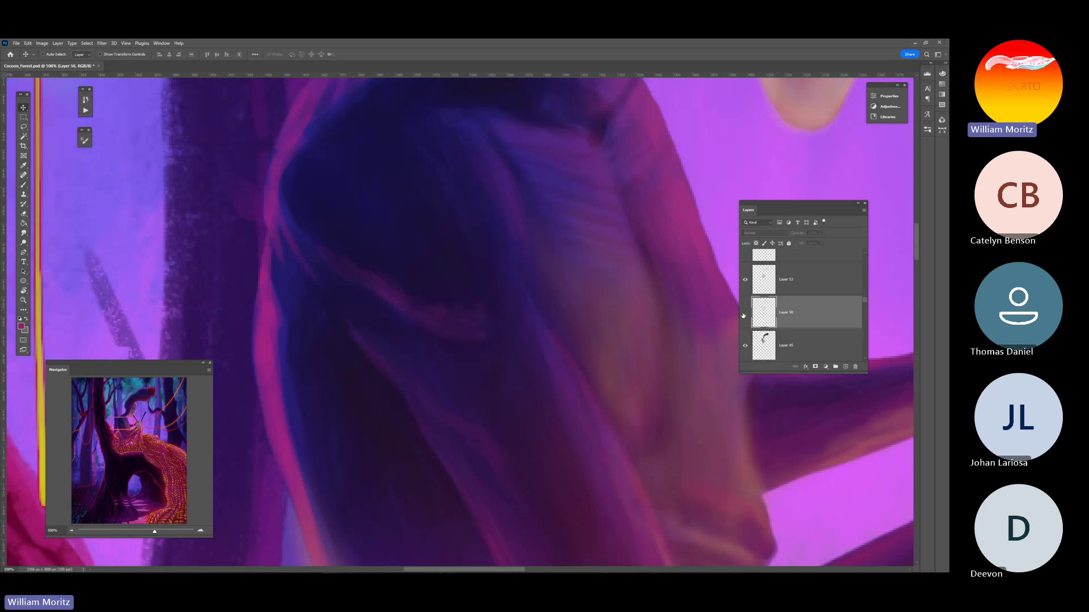
left_click(744, 313)
left_click(745, 313)
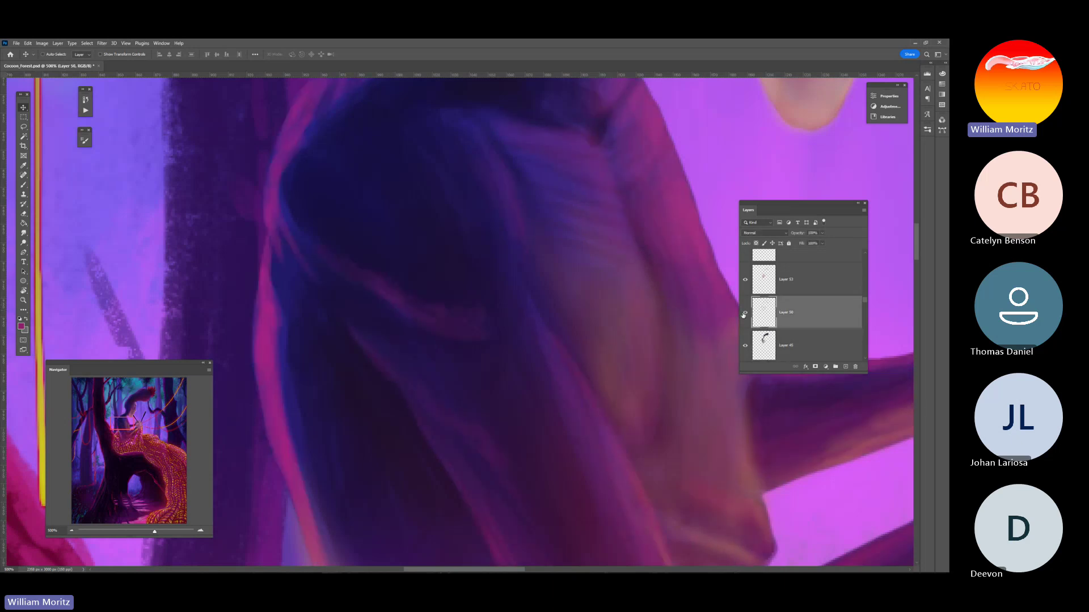
Smudge the pink highlight across the figure's upper arm to blend it into the surrounding shadow
left_click(23, 232)
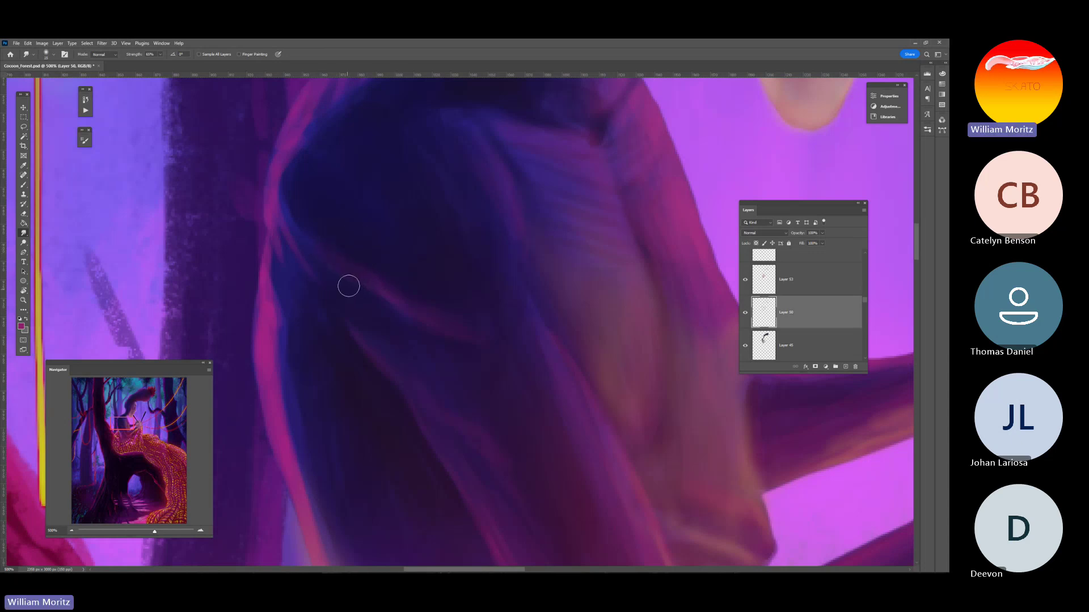
key("bracketright")
key("bracketleft")
Examine the softened arm highlight within the figure and the painting as a whole
key("z")
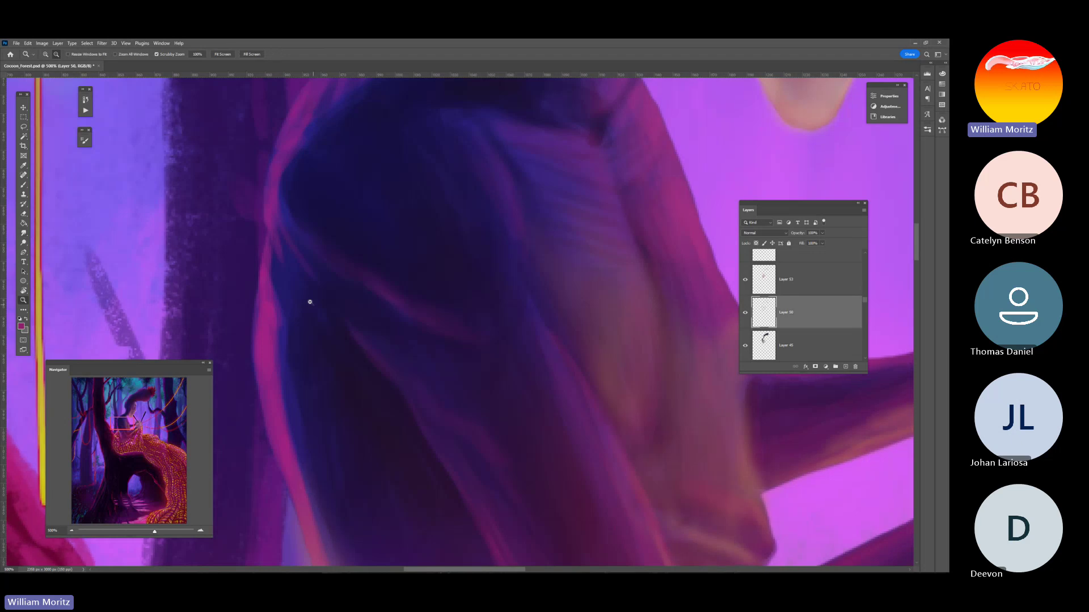
left_click(306, 302, "alt")
left_click(304, 309, "alt")
left_click(296, 340, "alt")
left_click_drag(297, 341, 450, 333)
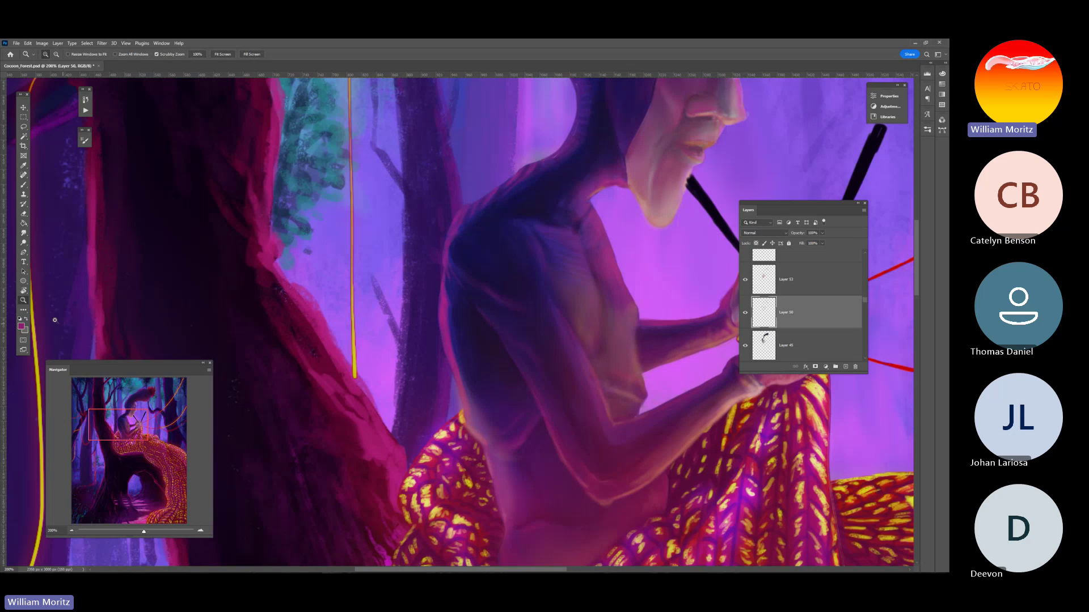
key("alt")
left_click(533, 322, "alt")
left_click(533, 326, "alt")
left_click(538, 337, "alt")
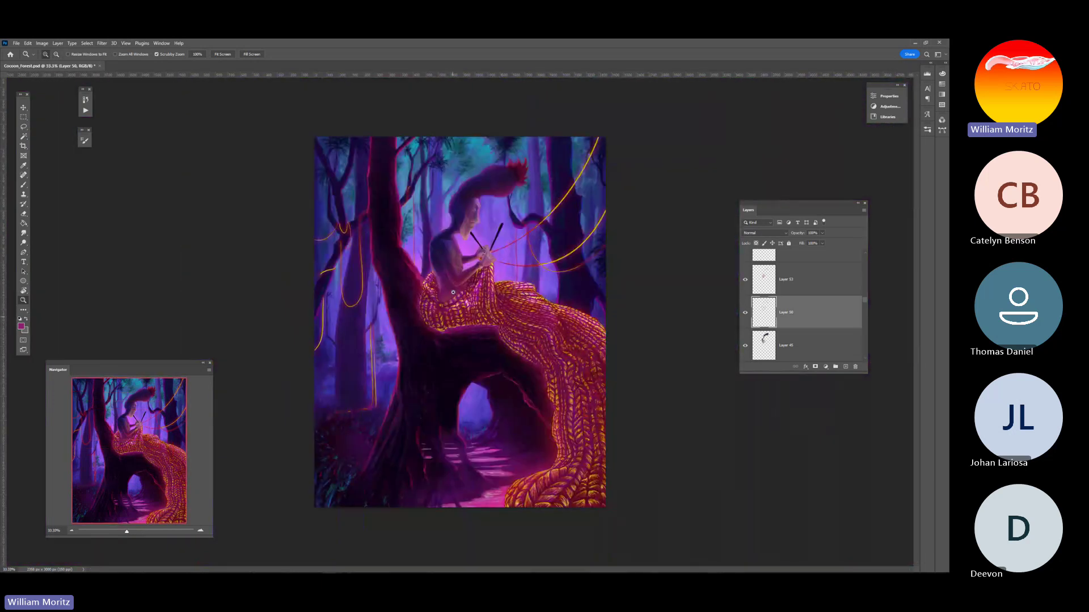
key("v")
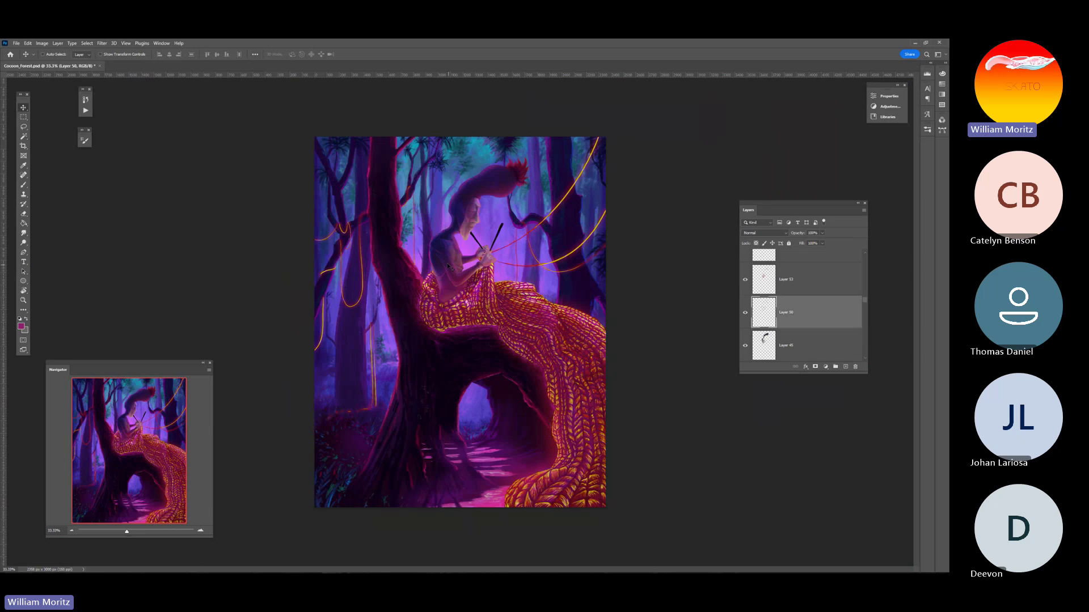
right_click(432, 257)
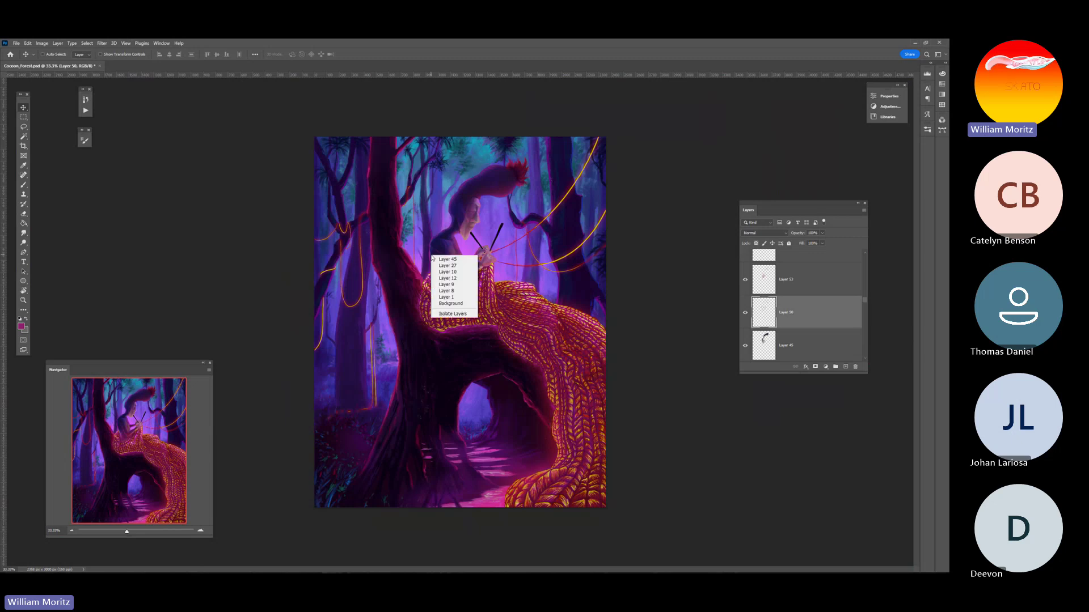
key("Escape")
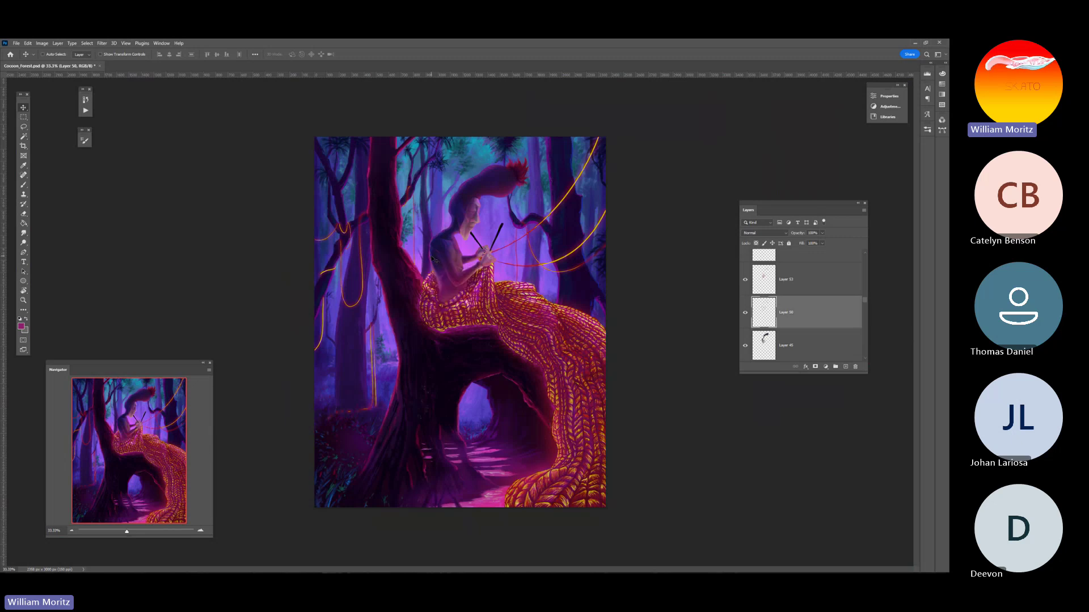
Fade the bright pink rim light along the figure's shoulder and back with a reduced-opacity eraser
left_click(23, 300)
left_click_drag(434, 250, 404, 253)
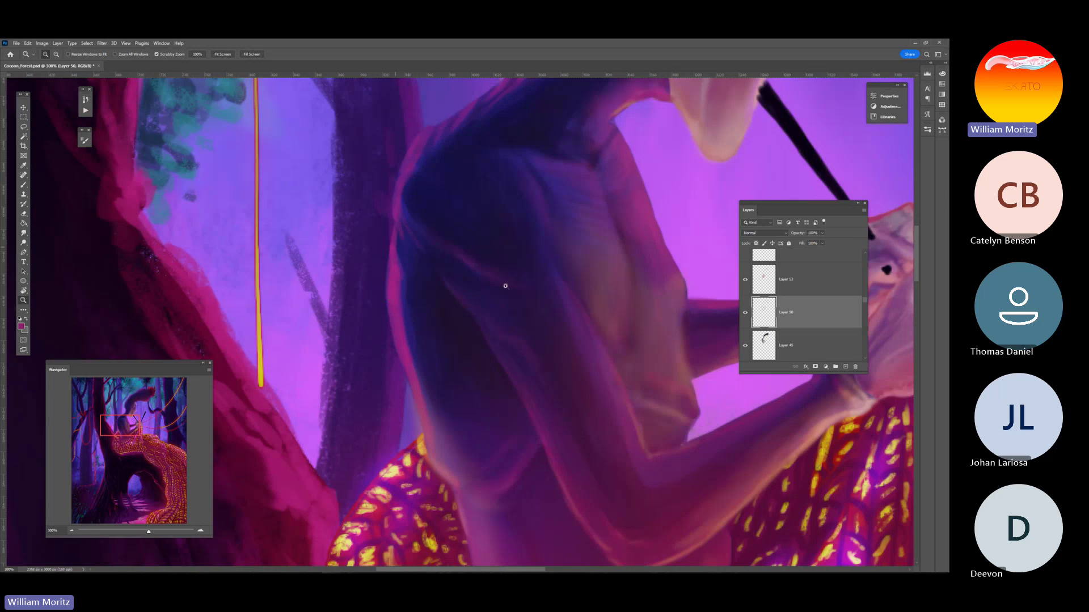
key("e")
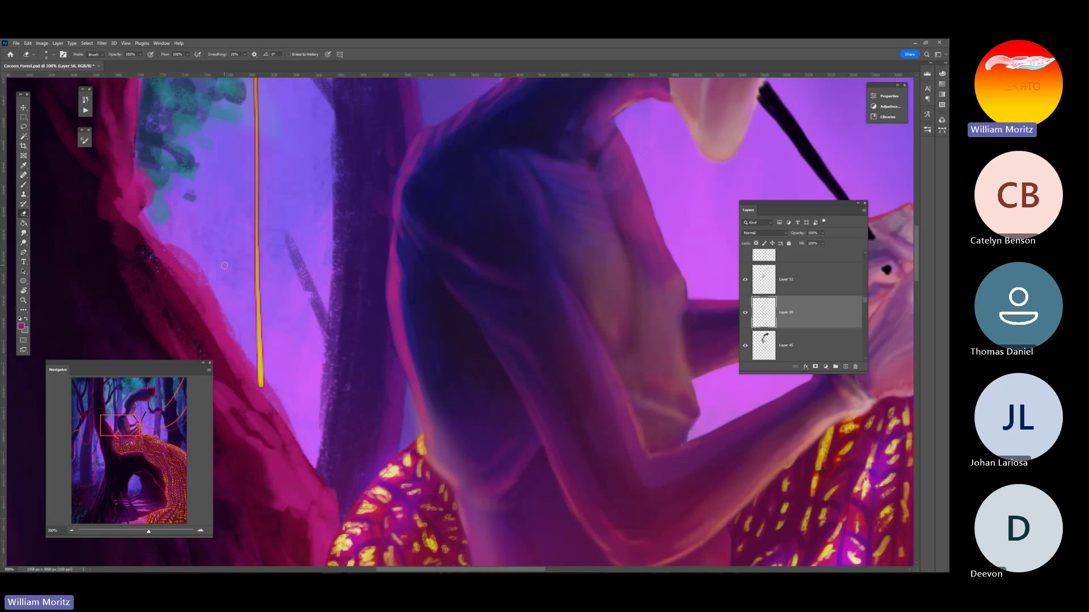
left_click_drag(140, 55, 114, 63)
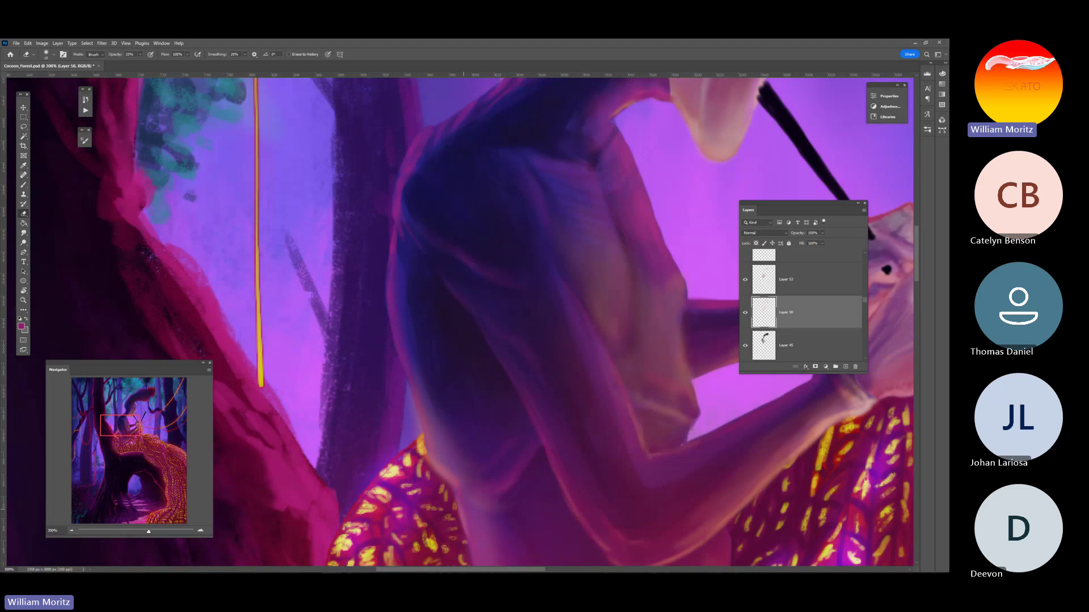
Sample purple near the figure's shoulder and paint over the shoulder and back outline with increased brush opacity
key("i")
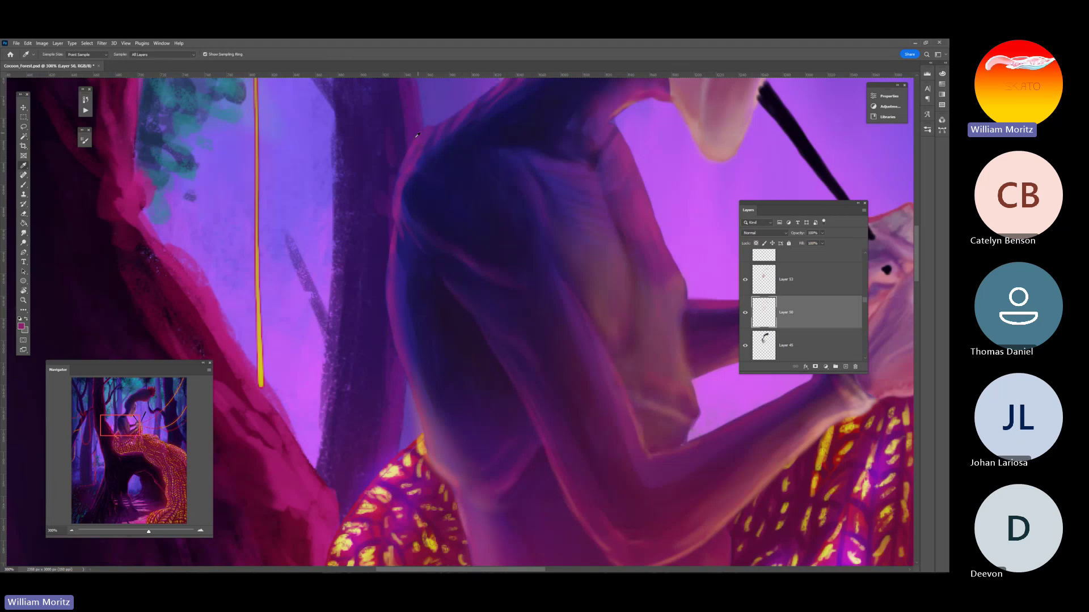
key("b")
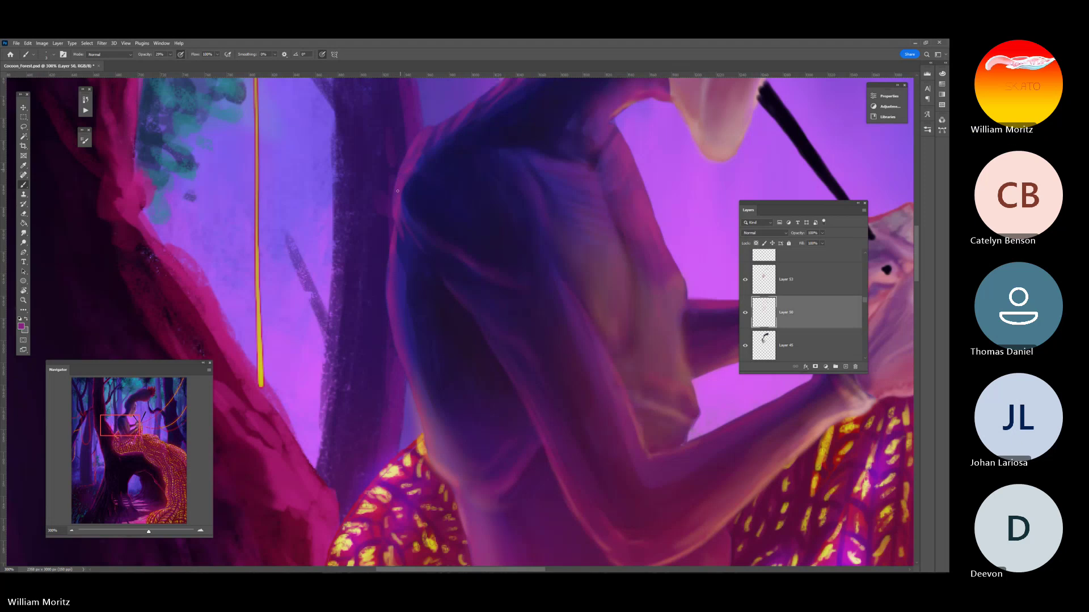
left_click(170, 54)
left_click_drag(171, 63, 184, 63)
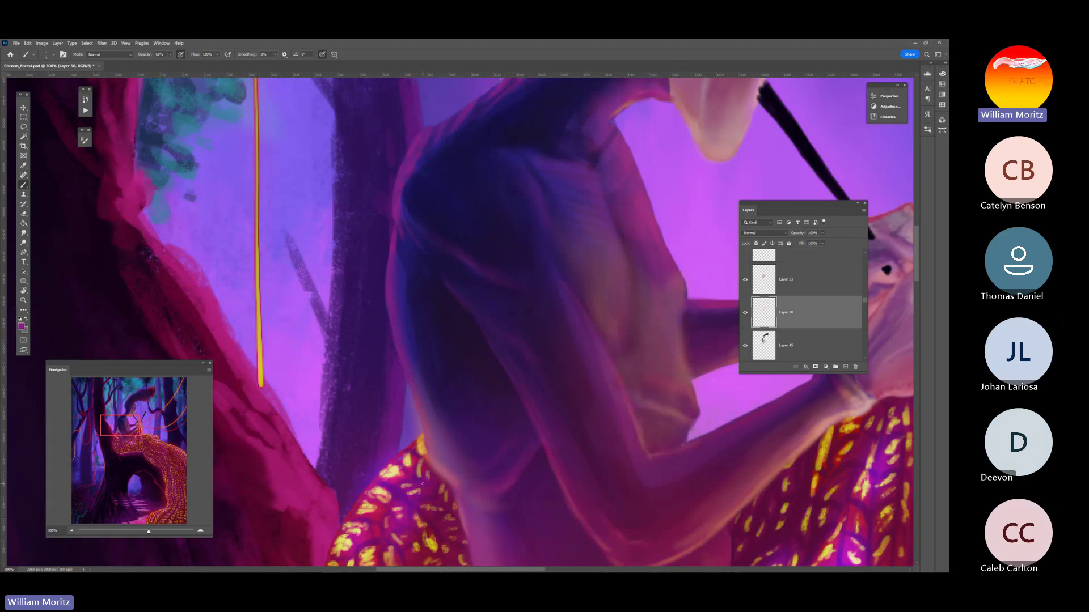
Review the repainted shoulder and back outline in the entire painting and close up on the figure
left_click(23, 300)
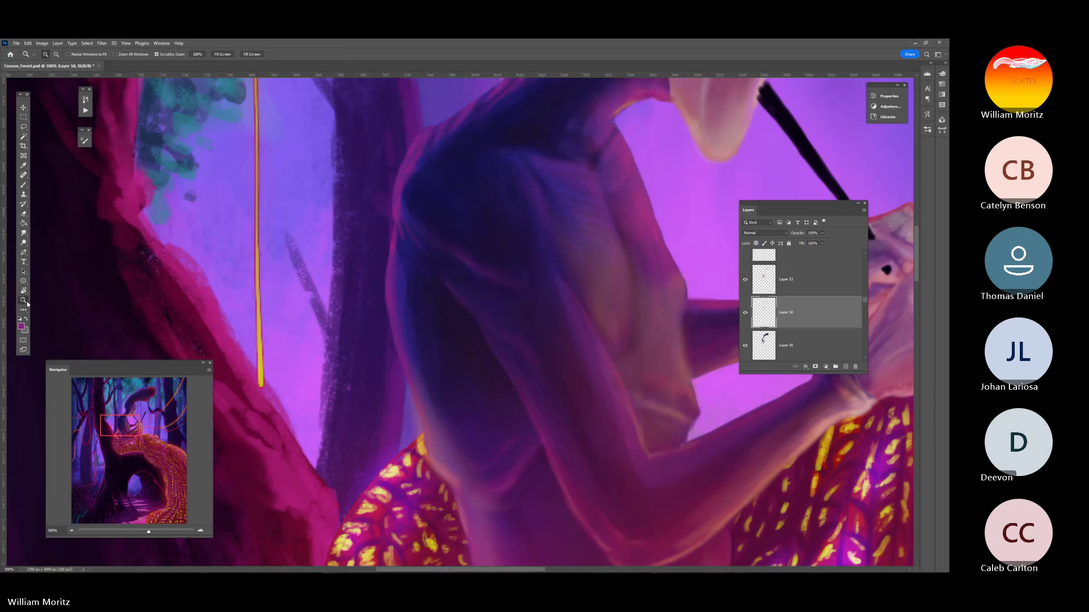
left_click(364, 322, "alt")
left_click(363, 322, "alt")
left_click(344, 365, "alt")
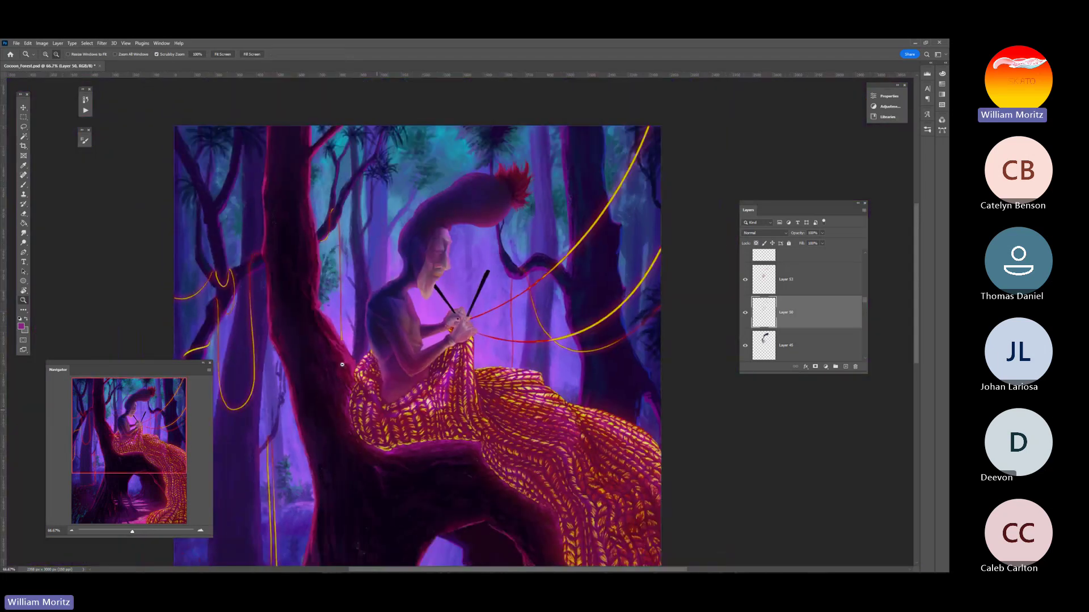
left_click(339, 370, "alt")
left_click(330, 373, "alt")
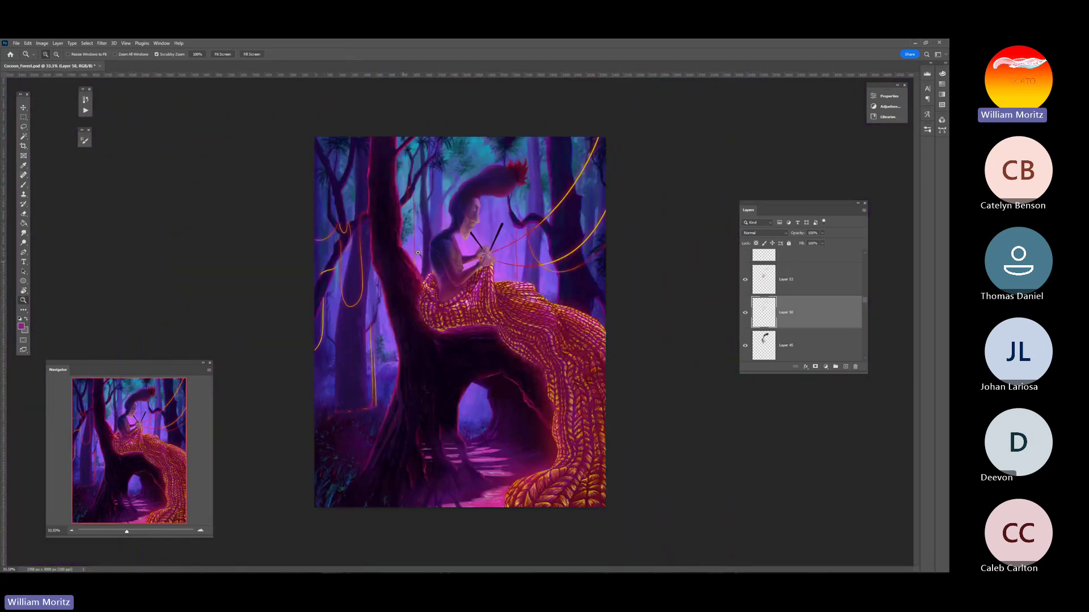
left_click(448, 242)
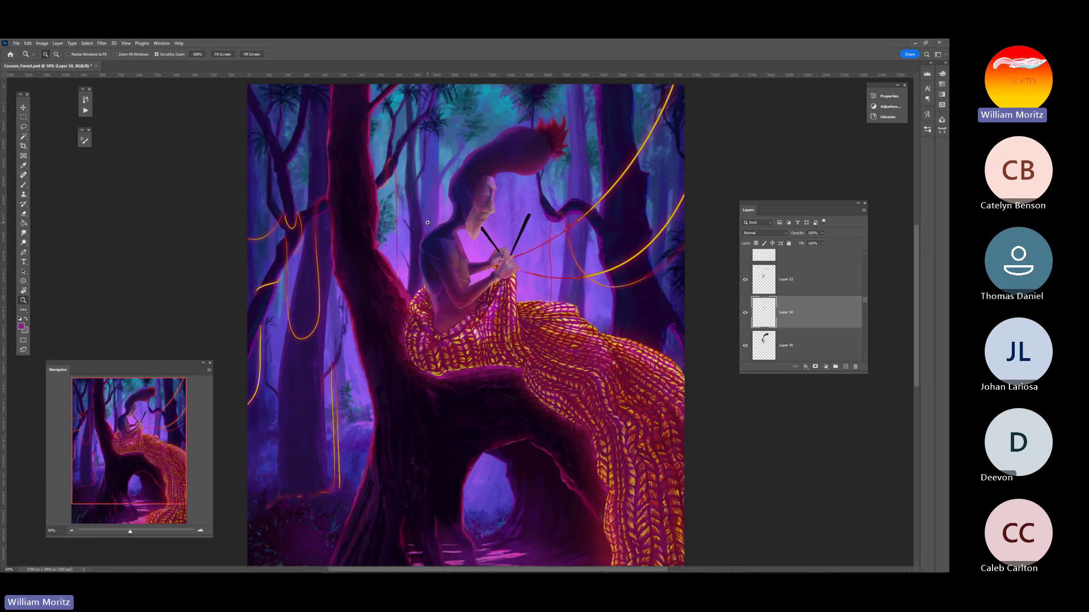
left_click(463, 226)
left_click(464, 225)
left_click(379, 204)
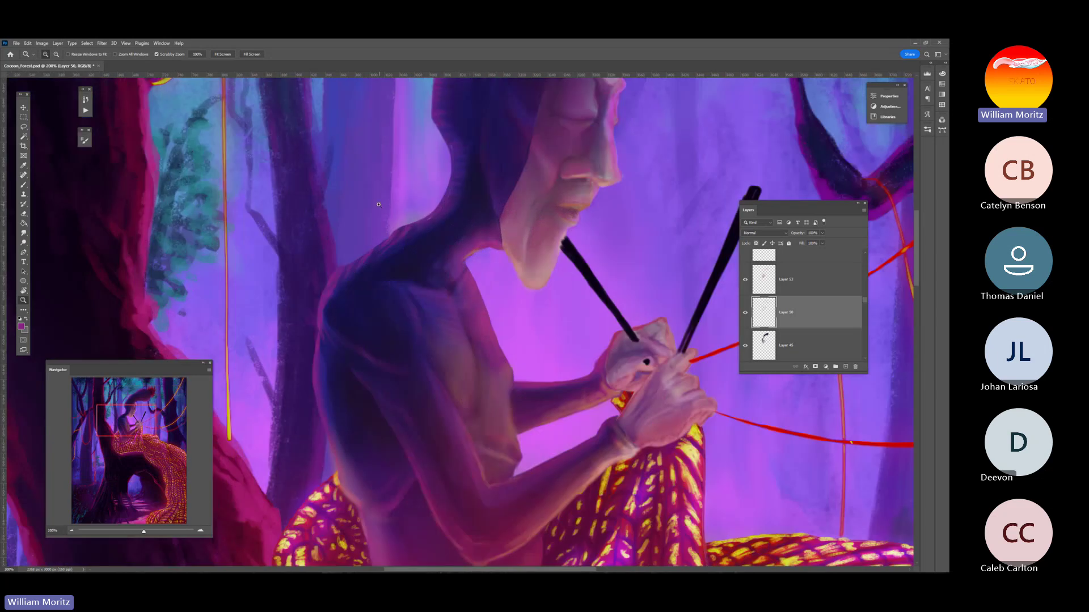
Select Layer 62 by picking it at the figure's jaw, and compare its Color Dodge effect hidden and shown
left_click(24, 107)
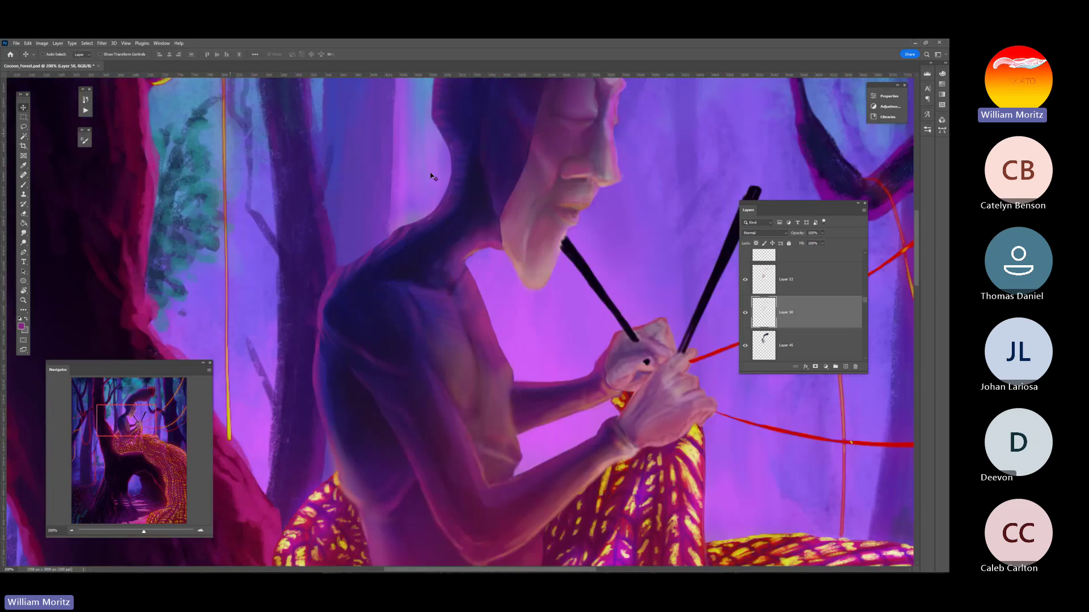
right_click(504, 250)
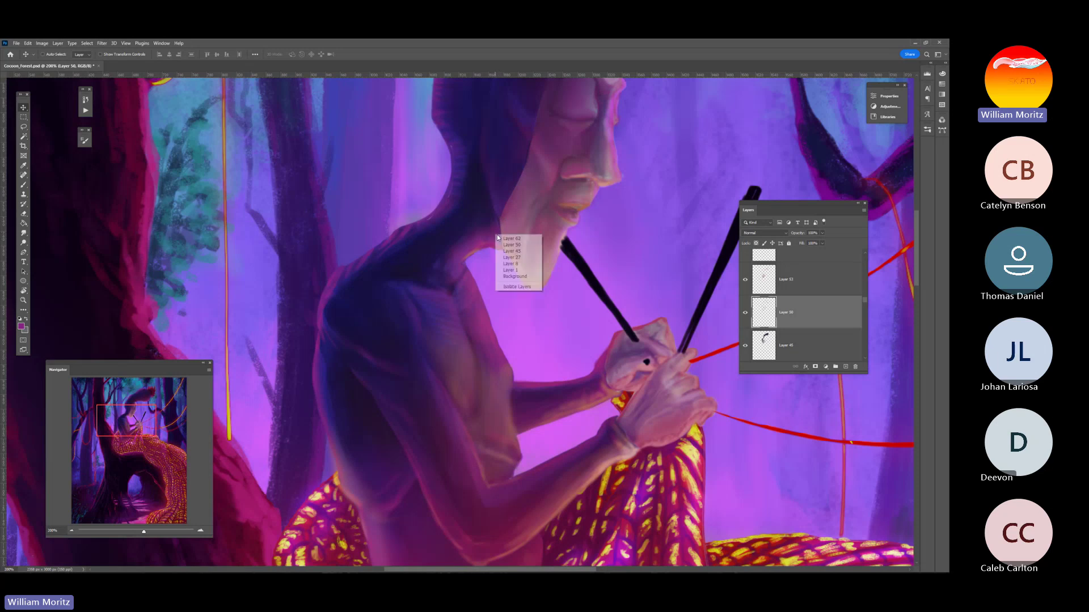
left_click(520, 239)
left_click(745, 272)
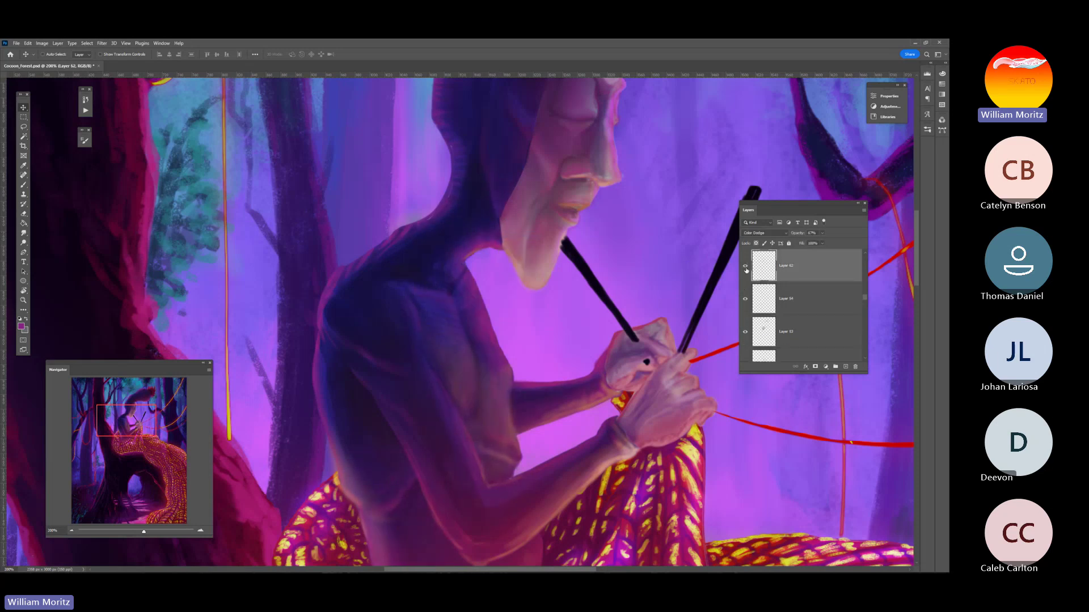
left_click(745, 272)
key("i")
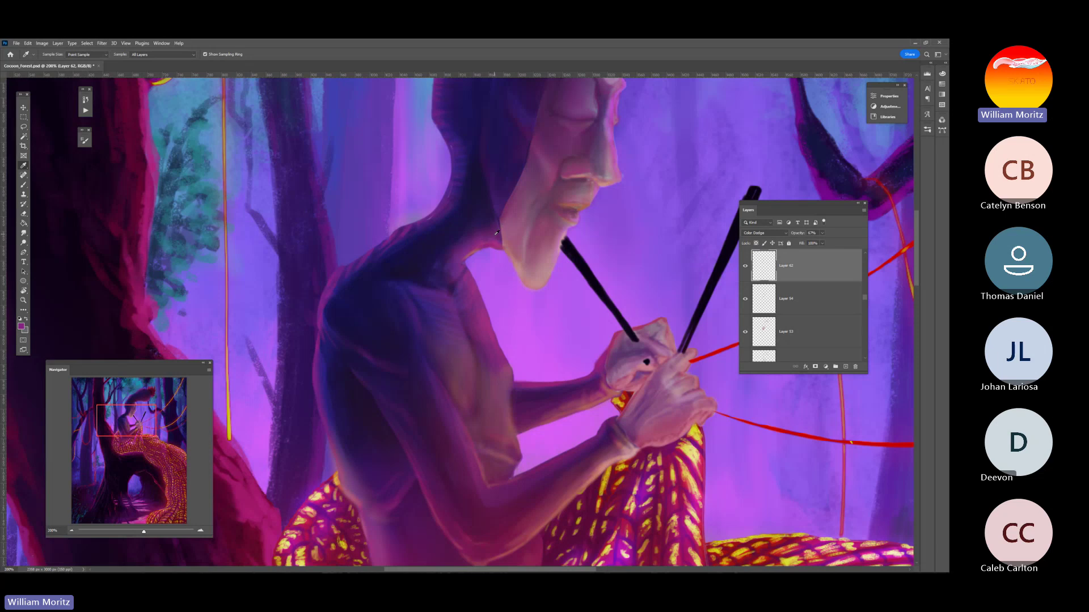
key("b")
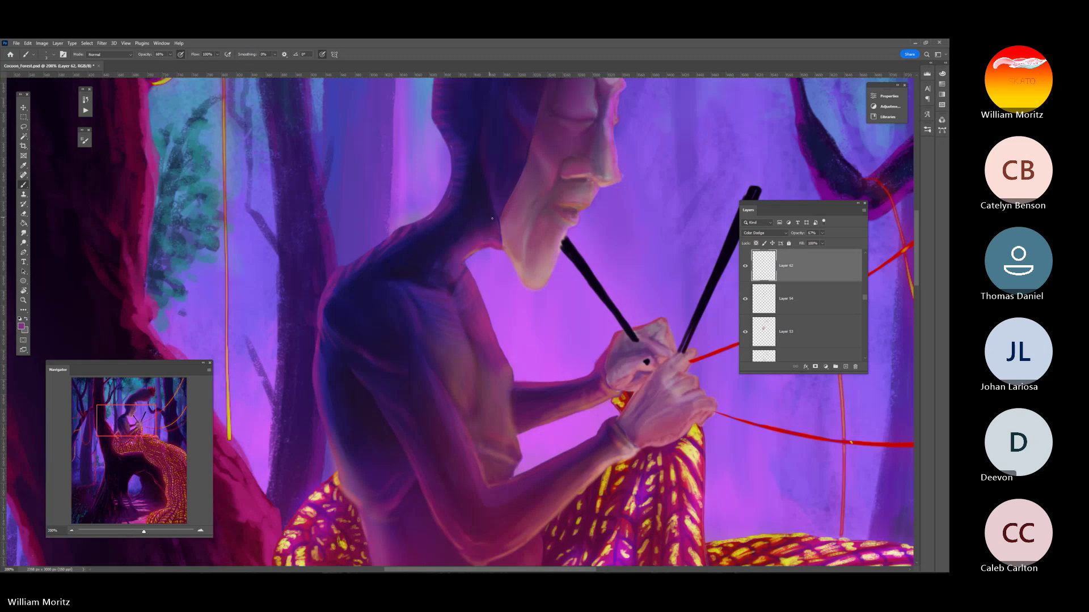
key("v")
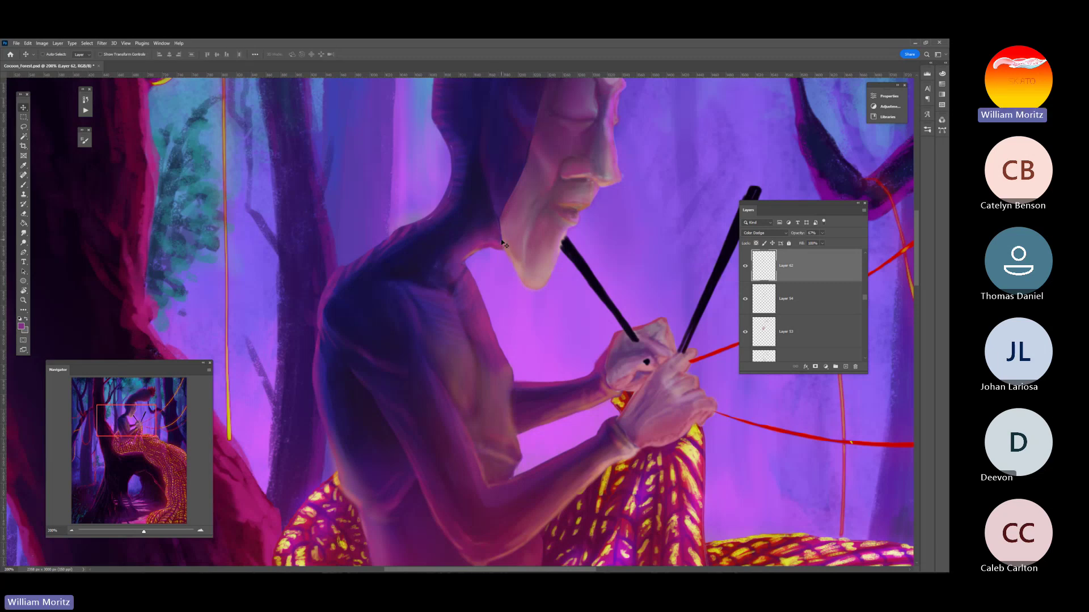
right_click(502, 242)
left_click(745, 265)
left_click(745, 265)
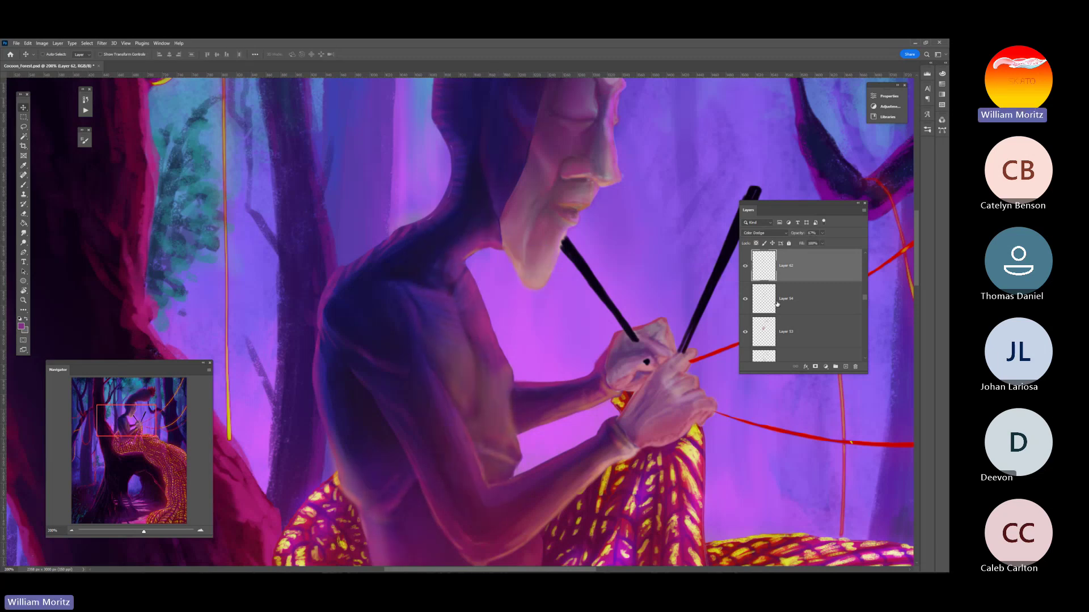
Add a new layer, paint the edge between neck and jaw with sampled dark purple, and move the layer below Layer 62
left_click(846, 367)
key("i")
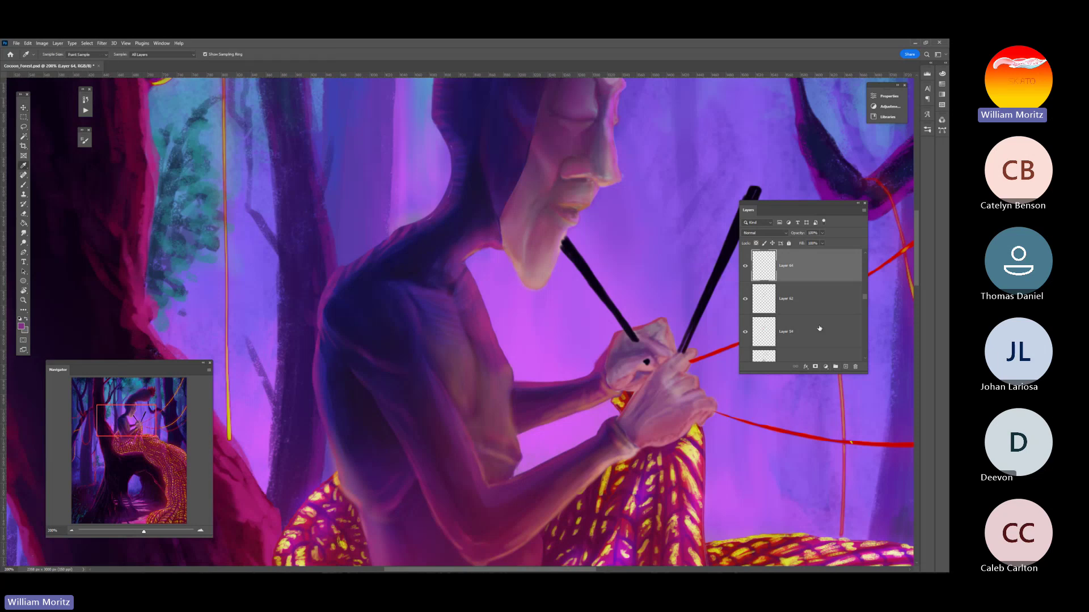
left_click(512, 189)
key("b")
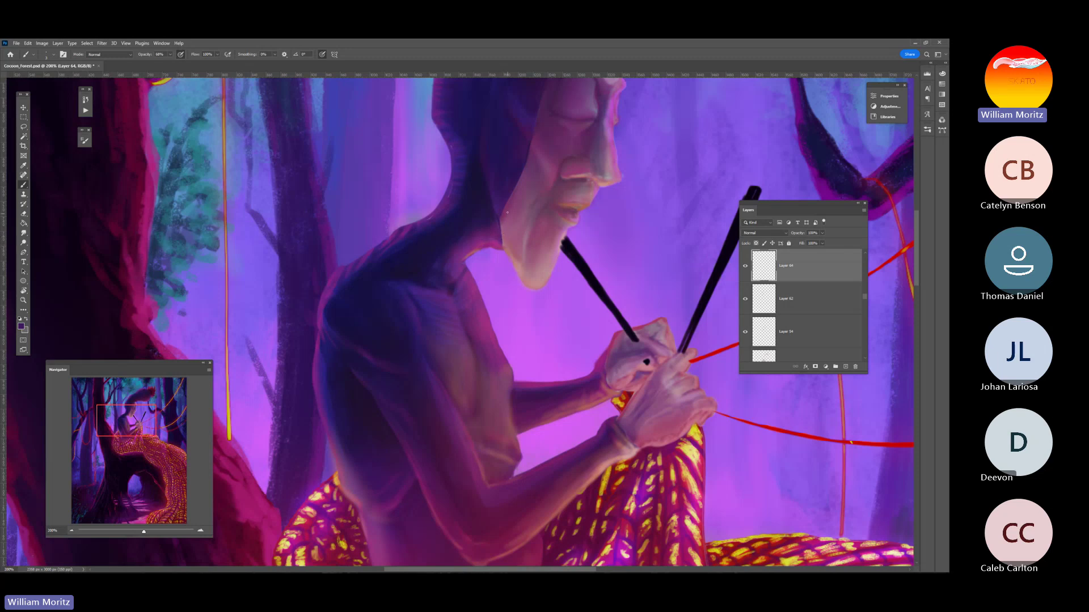
left_click_drag(749, 278, 786, 314)
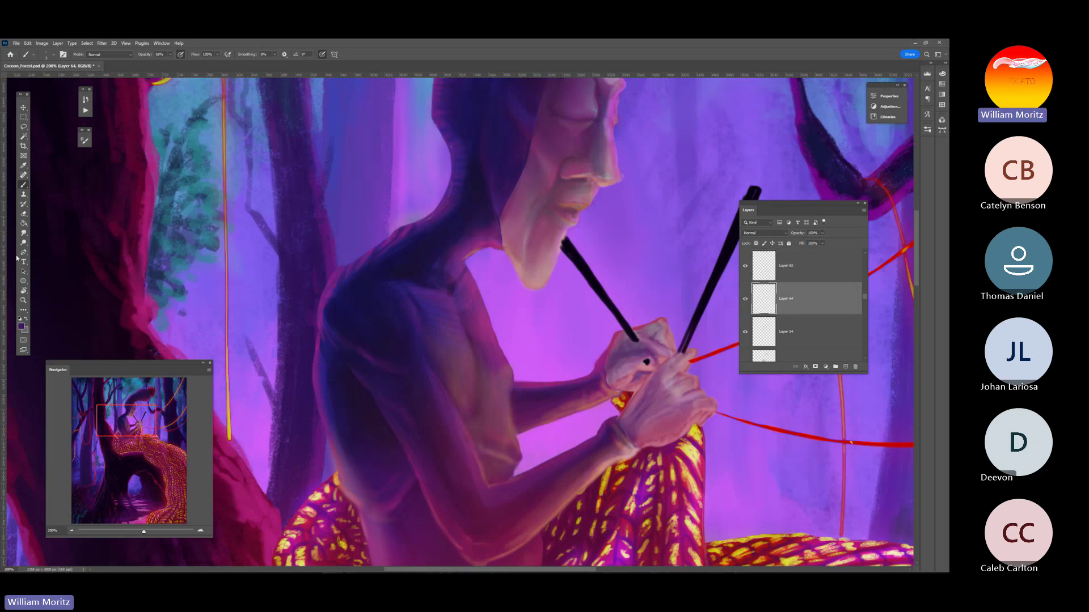
Select Layer 60 by picking it at the figure's forehead hairline, and compare it hidden and shown
left_click(25, 302)
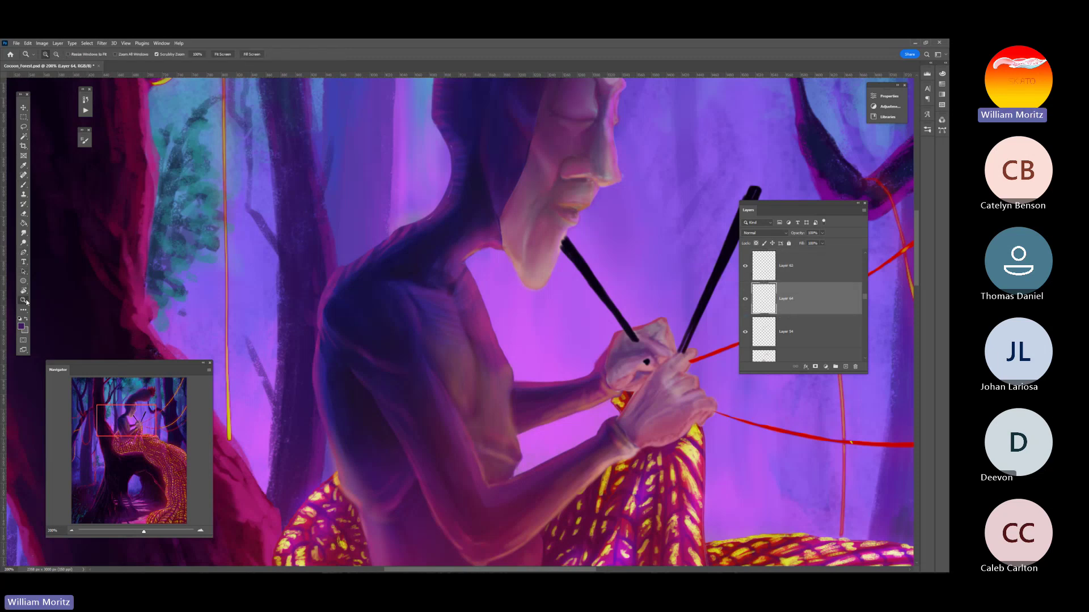
left_click_drag(523, 227, 506, 225)
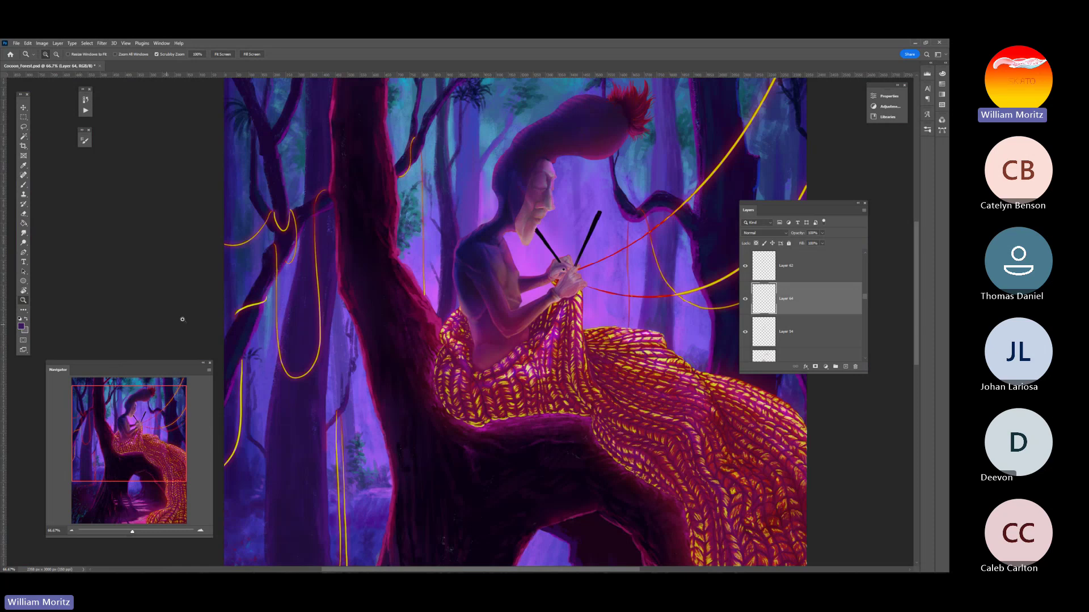
left_click_drag(553, 143, 568, 243)
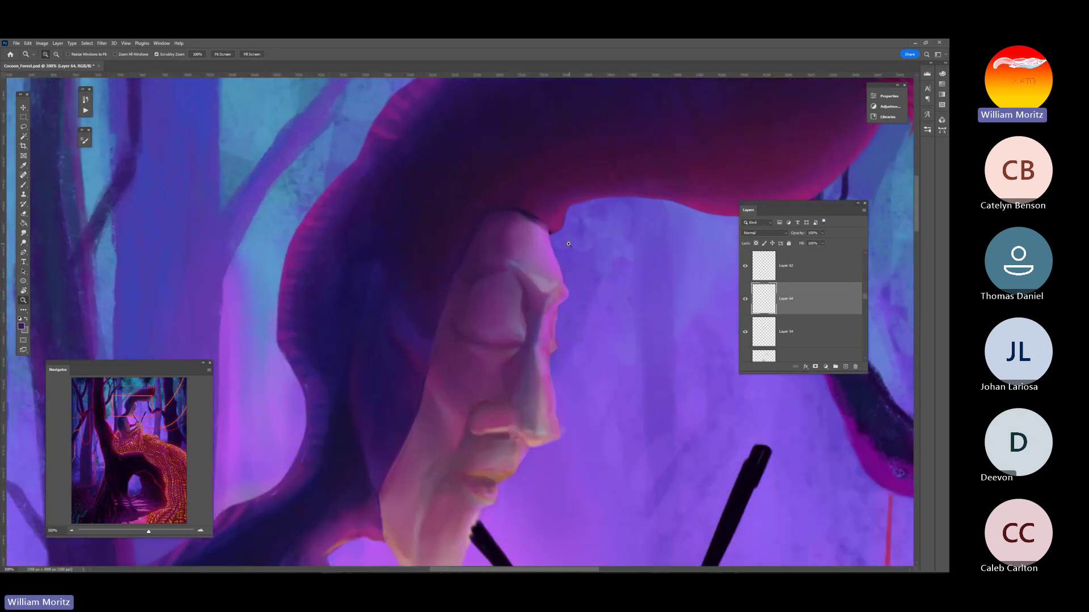
key("v")
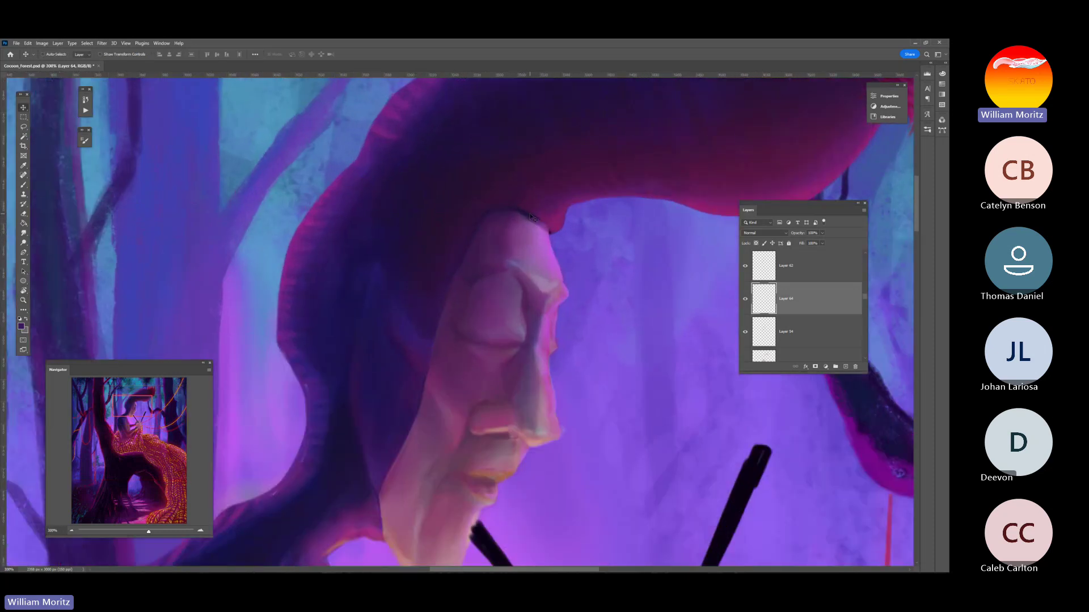
right_click(538, 224)
left_click(552, 227)
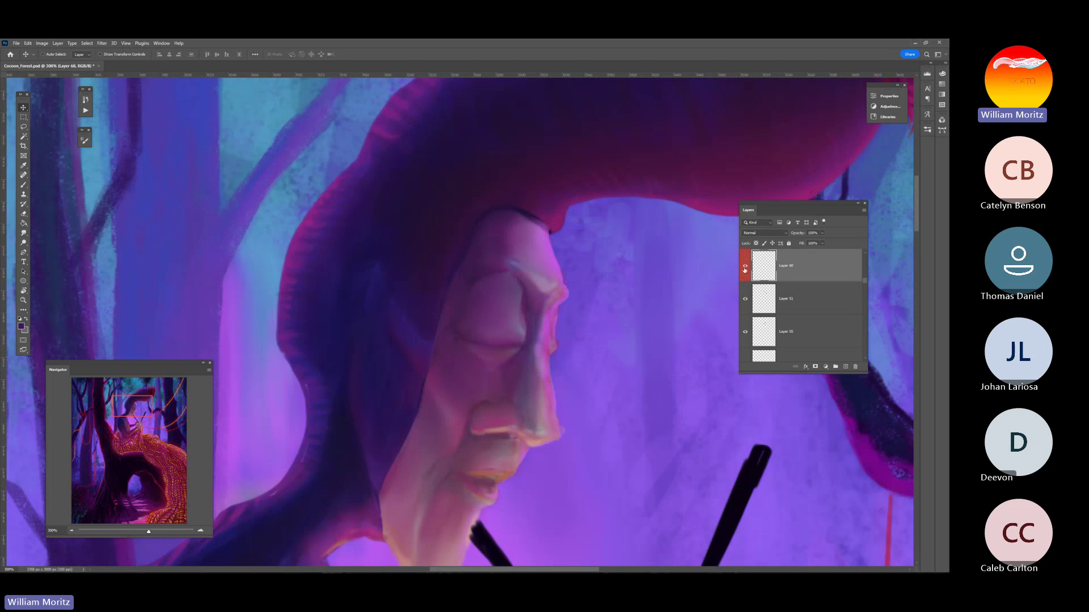
left_click(744, 266)
left_click(744, 266)
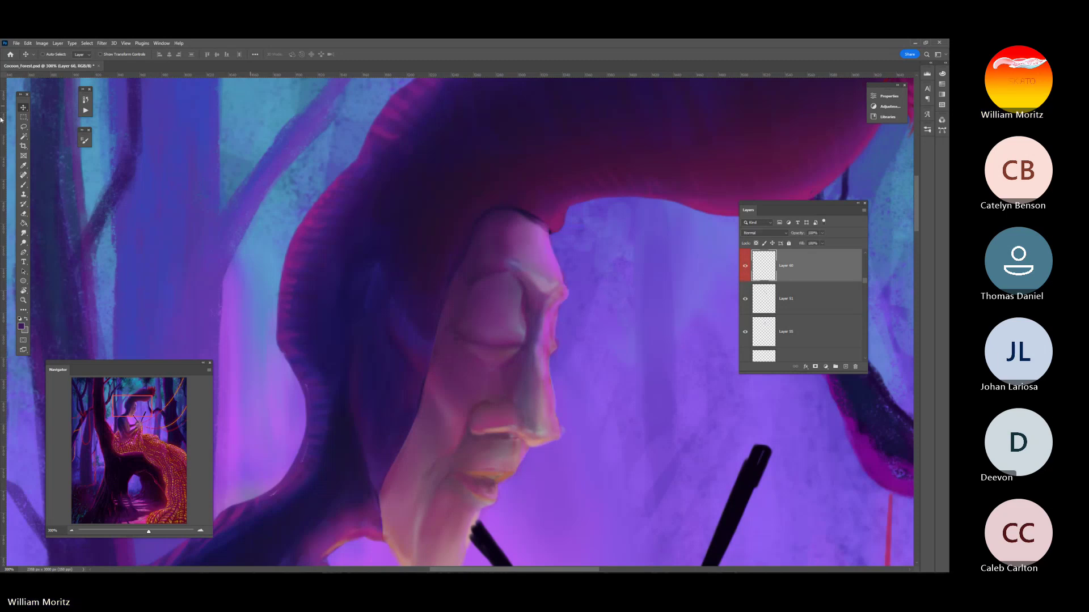
Smudge the dark line along the figure's forehead hairline on Layer 60 and save the painting
left_click(24, 233)
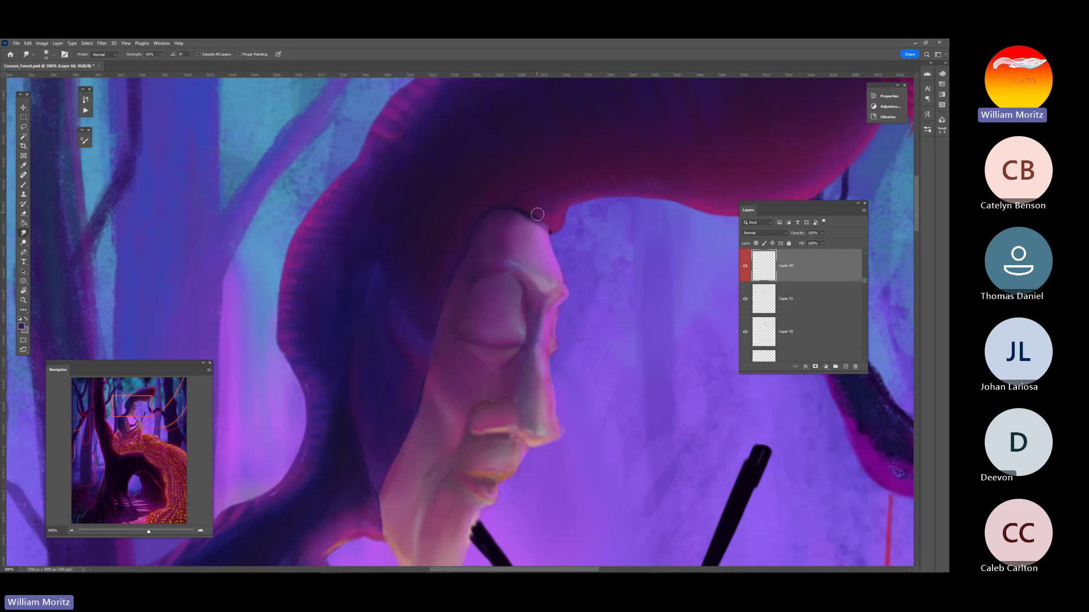
mouse_move(551, 220)
left_mouse_down()
mouse_move(525, 196)
mouse_move(501, 205)
left_mouse_up()
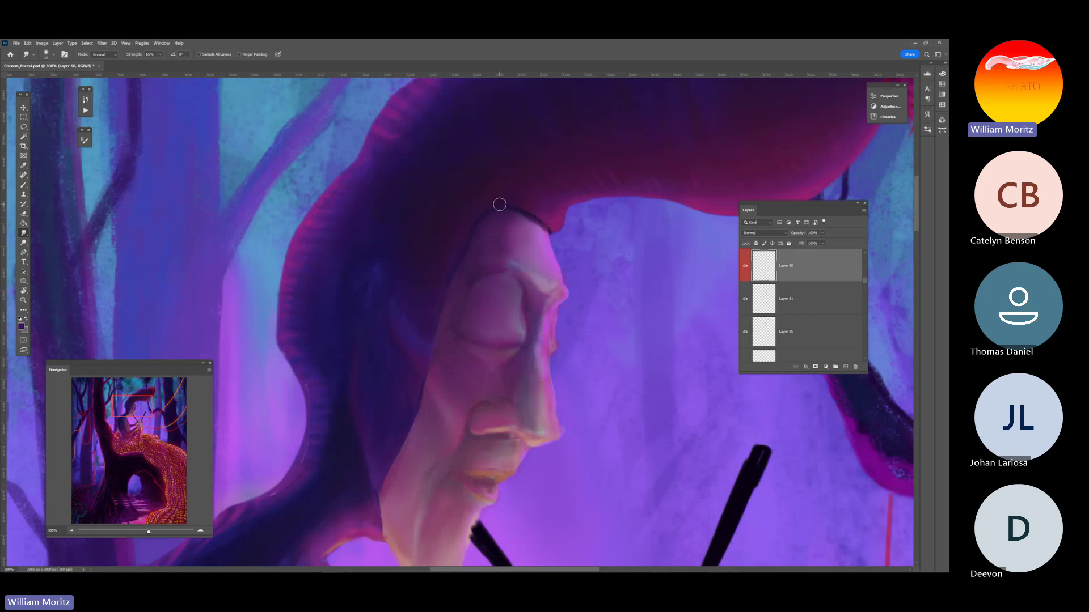
left_click(23, 300)
left_click(485, 294, "alt")
left_click(484, 294, "alt")
left_click(485, 295, "alt")
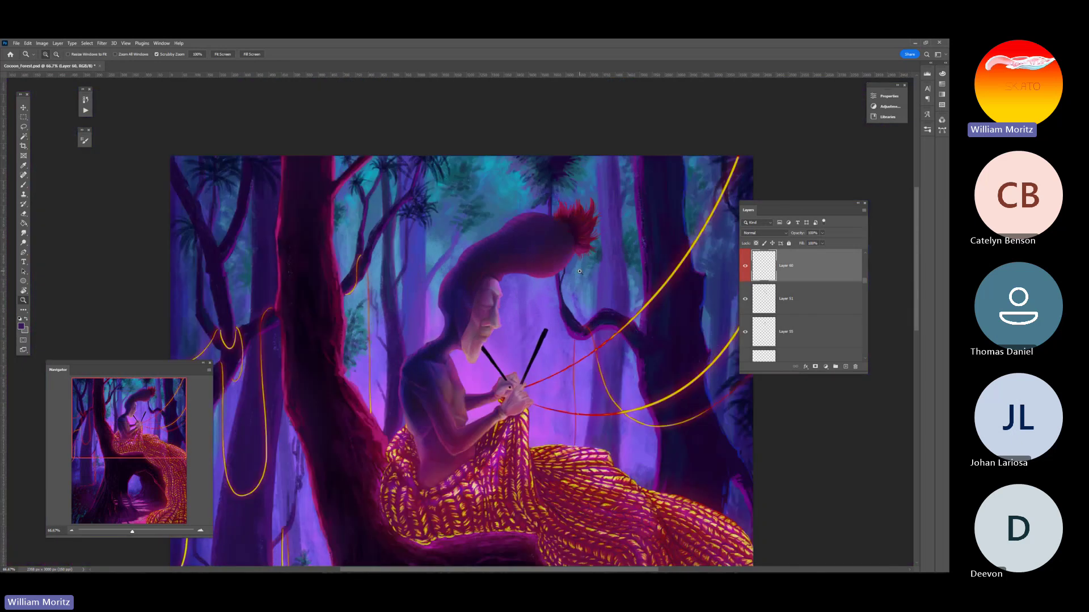
key("ctrl+s")
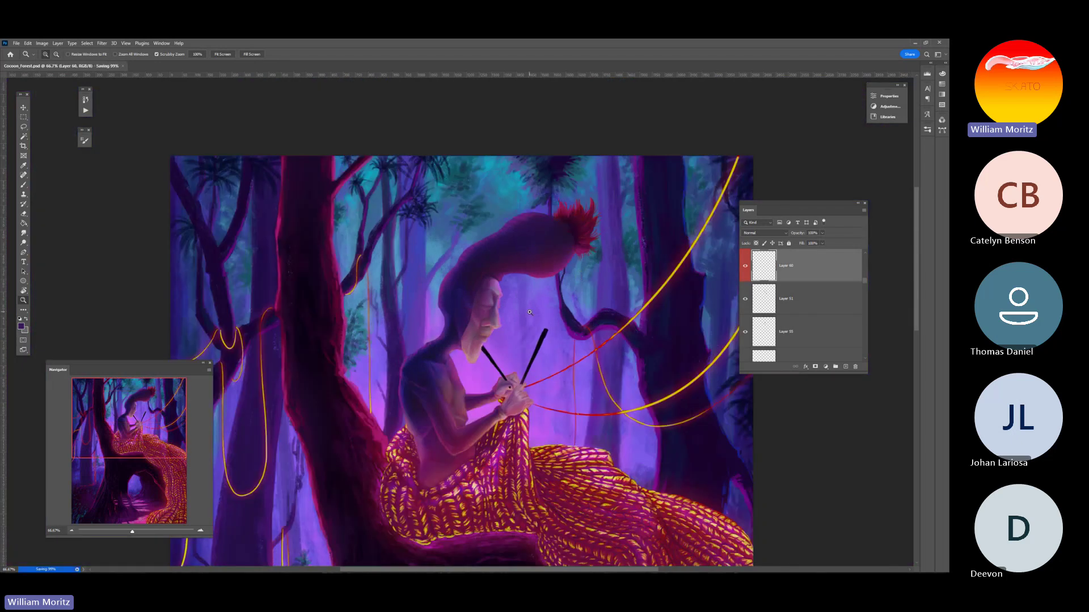
Review the entire painting, then examine the knitter, the knitted blanket and the tree more closely
left_click(512, 289, "alt")
left_click(511, 288, "alt")
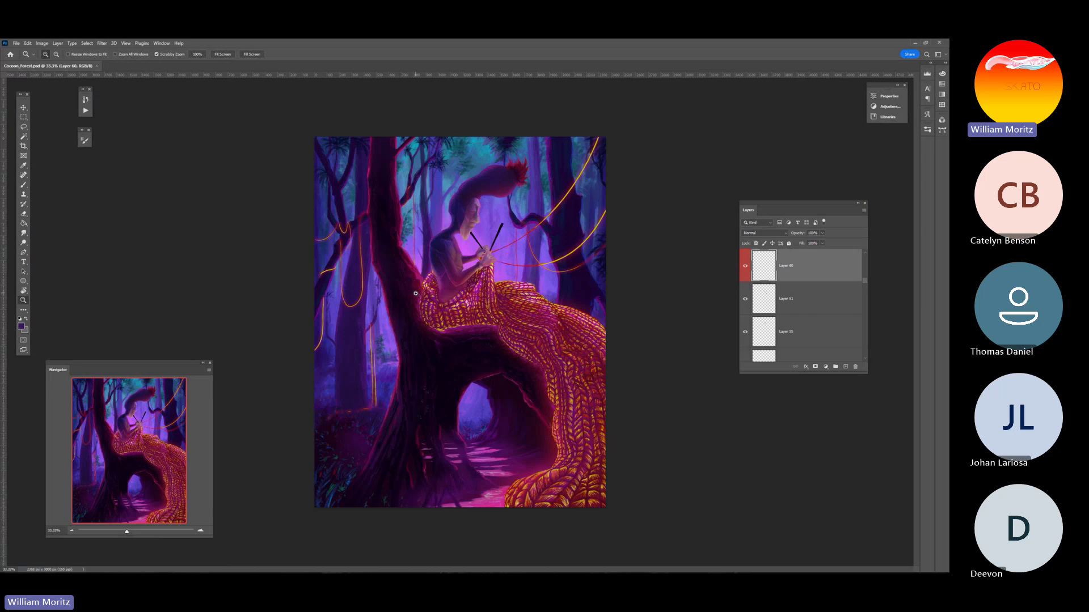
left_click(425, 390)
left_click(421, 393)
scroll(546, 165, "up", 5)
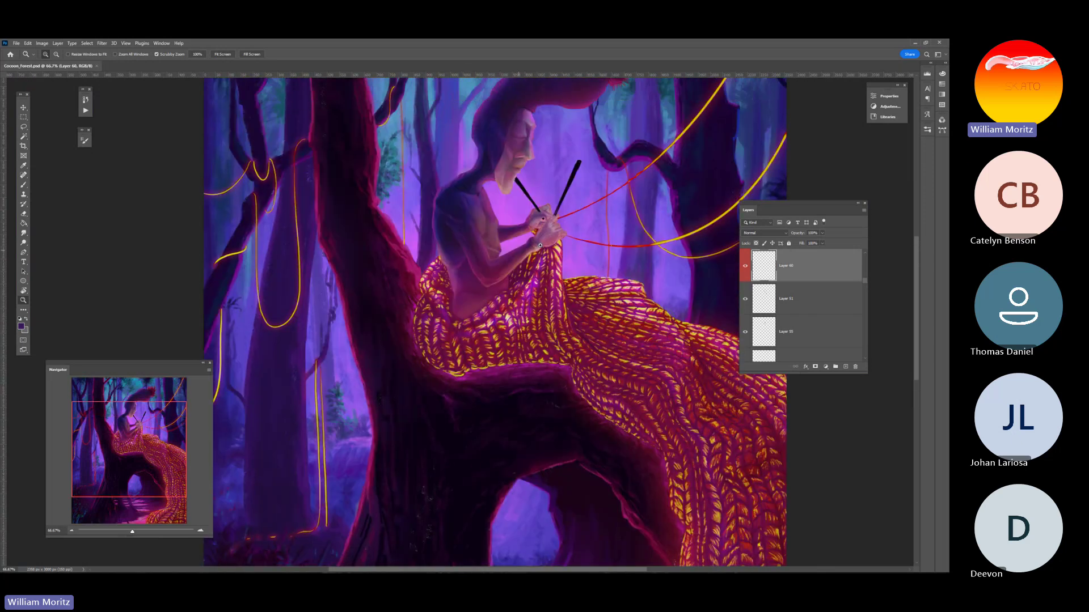
scroll(546, 165, "up", 3)
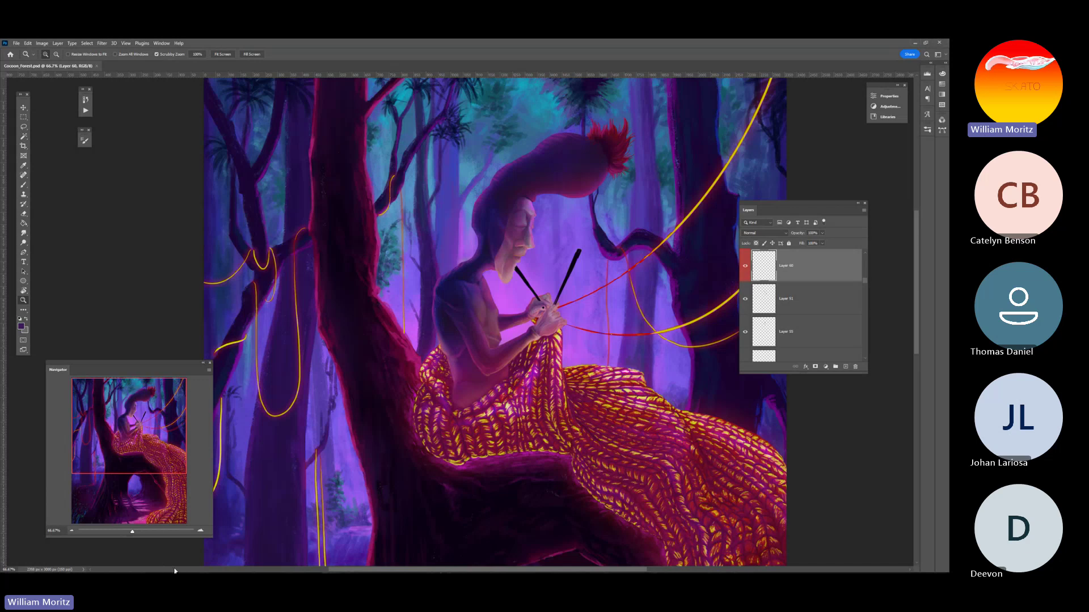
Switch to Microsoft Edge and load google.com
key("super")
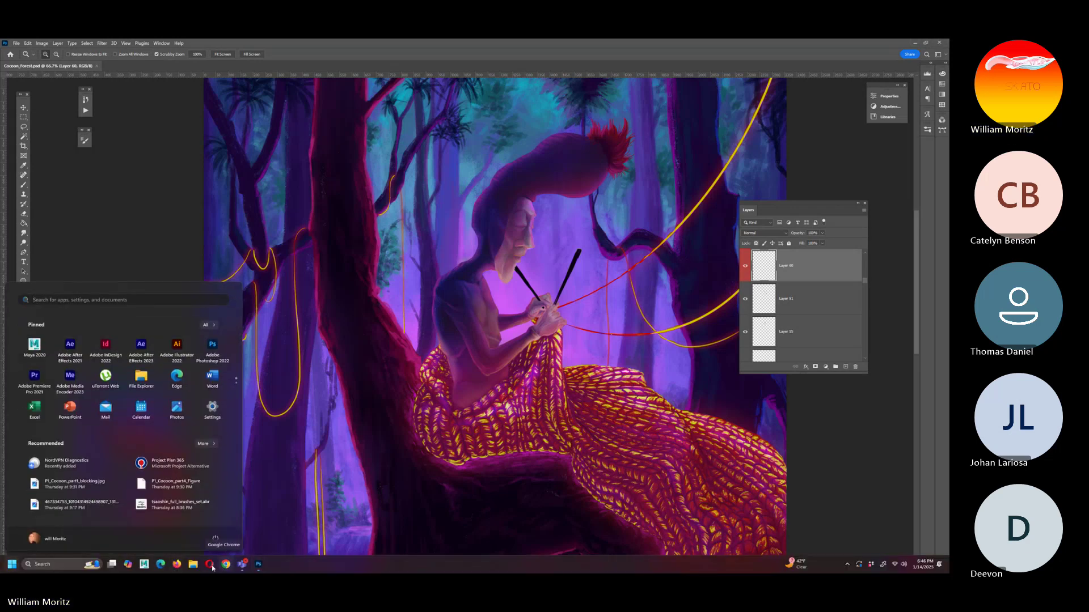
left_click(161, 564)
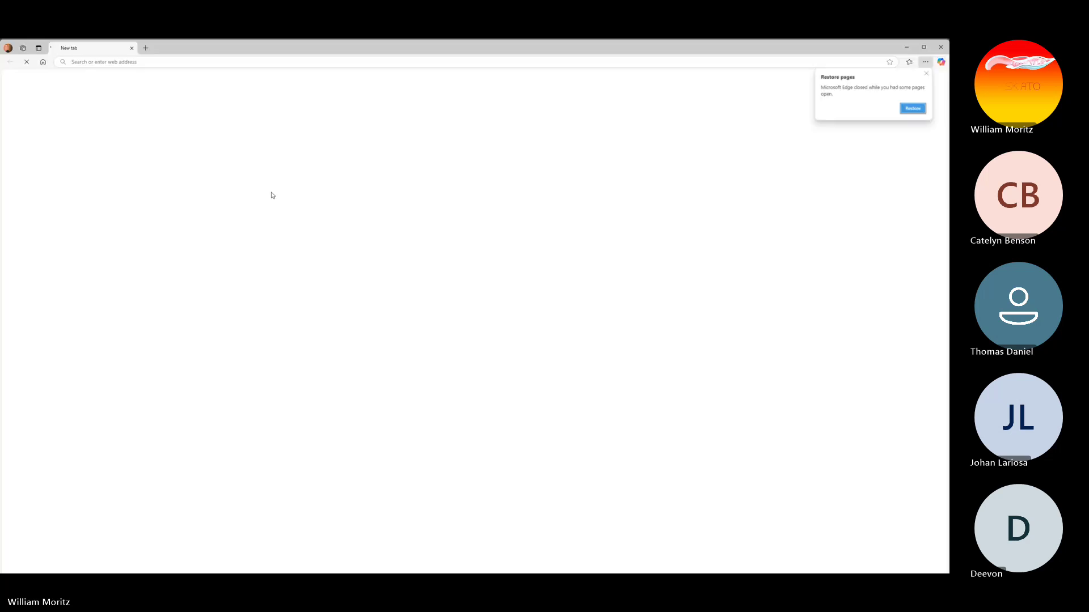
left_click(272, 63)
type("google.com")
key("Return")
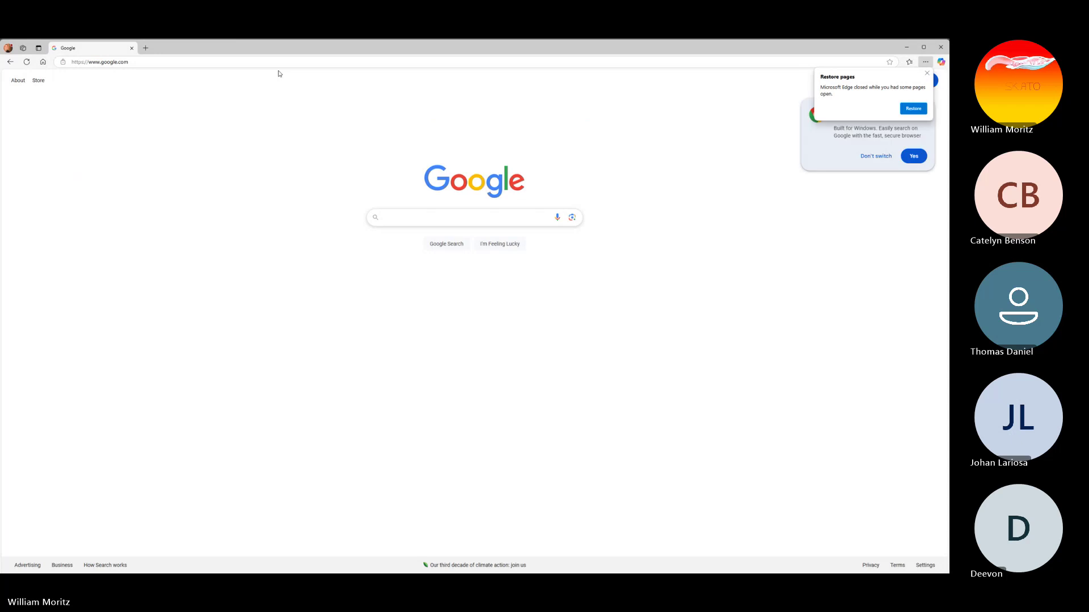
Search Google for "deviant art" and open the DeviantArt website
type("deviant art")
key("Return")
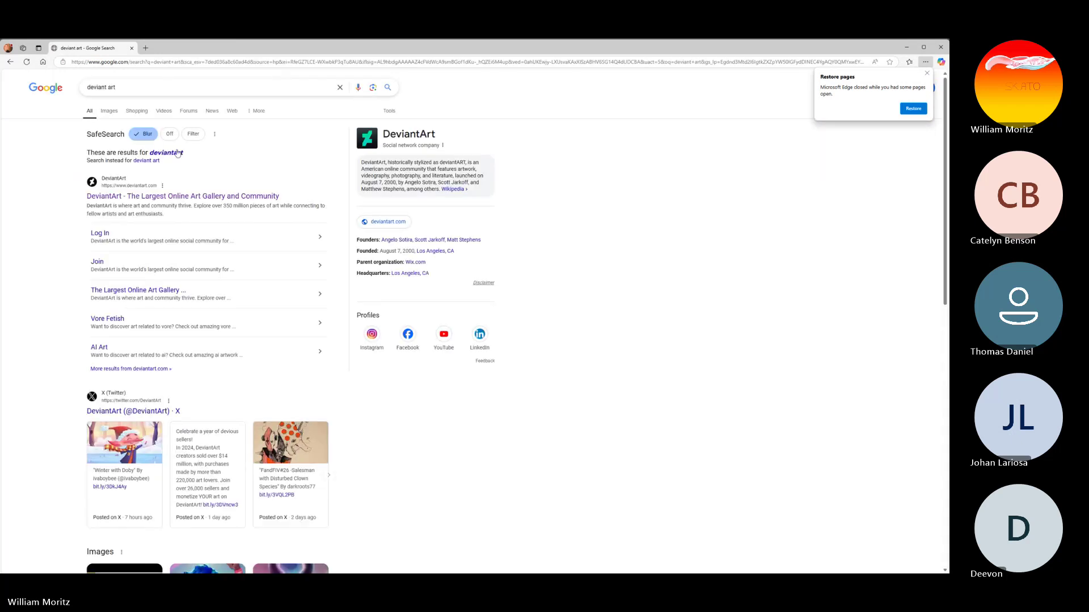
left_click(182, 196)
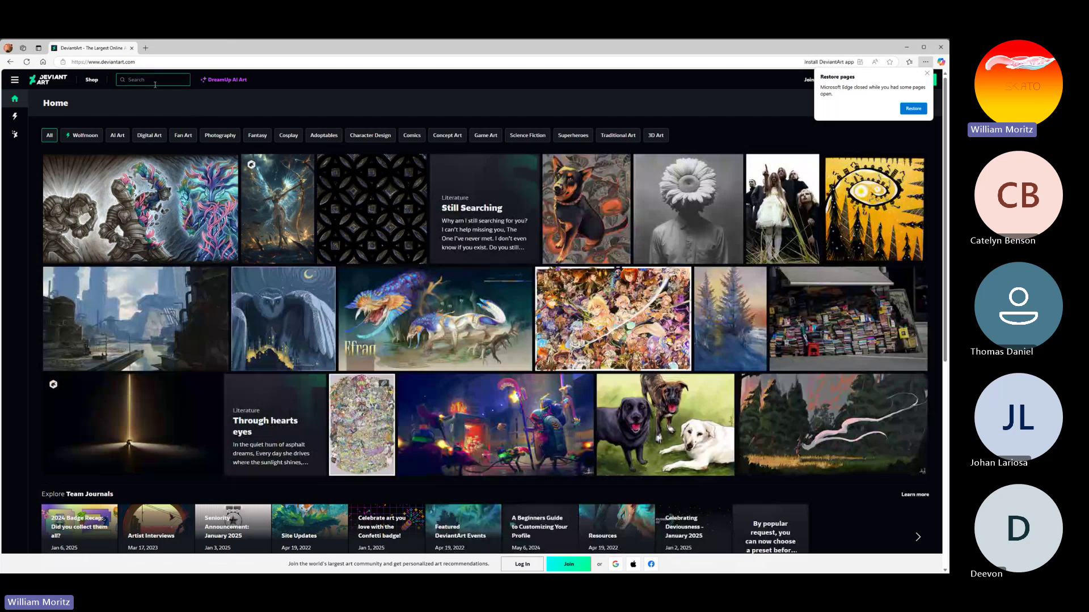
Search DeviantArt for "skatoorg", open the Porcelain Android painting, and dismiss the restore pages prompt
left_click(155, 84)
type("s")
key("BackSpace")
key("BackSpace")
key("BackSpace")
type("katoorg")
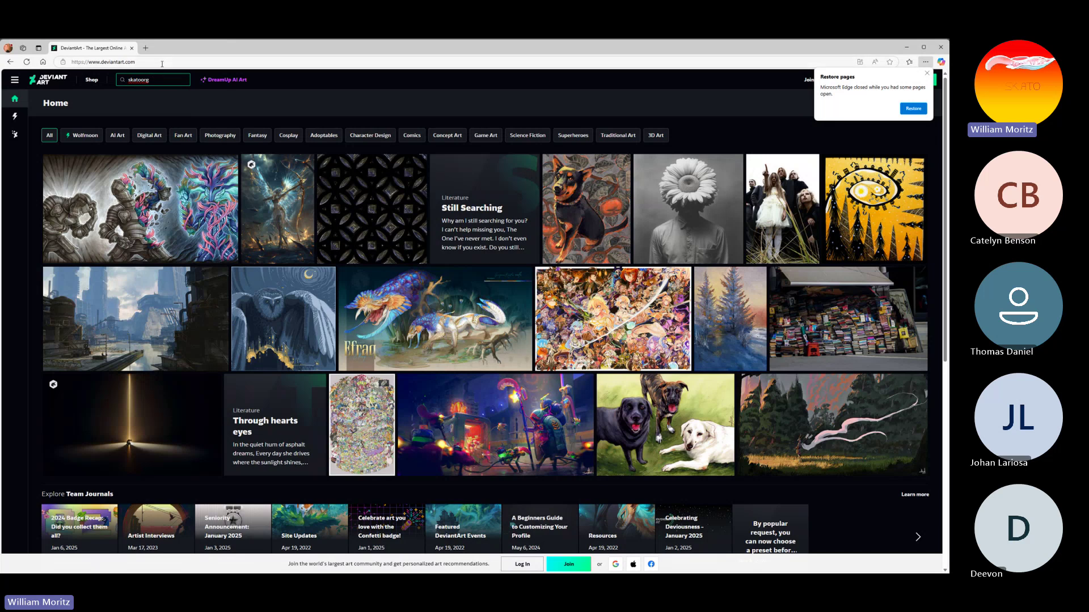
key("Return")
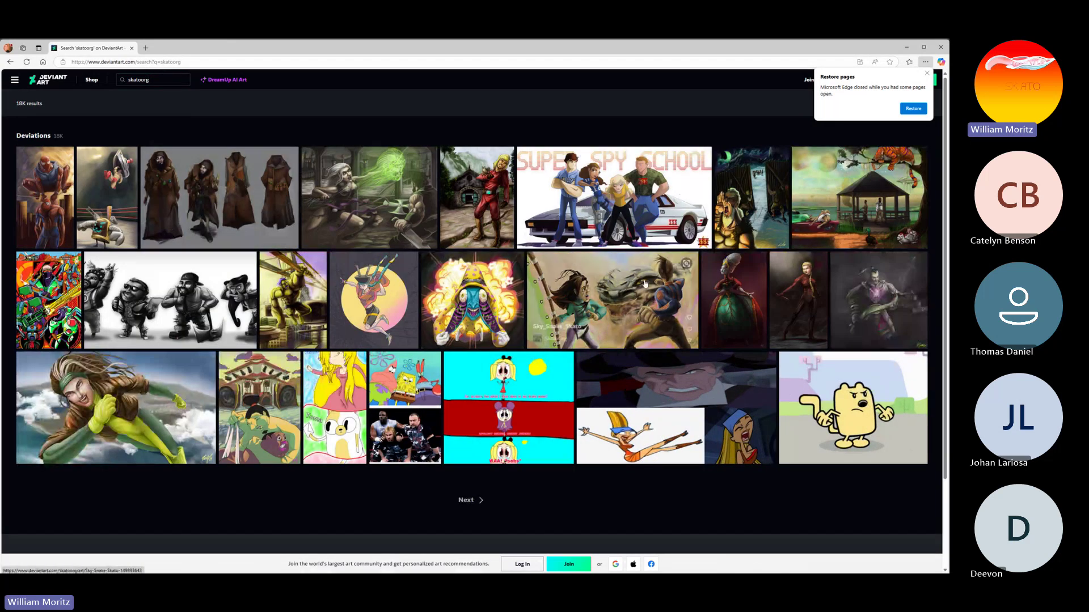
left_click(714, 298)
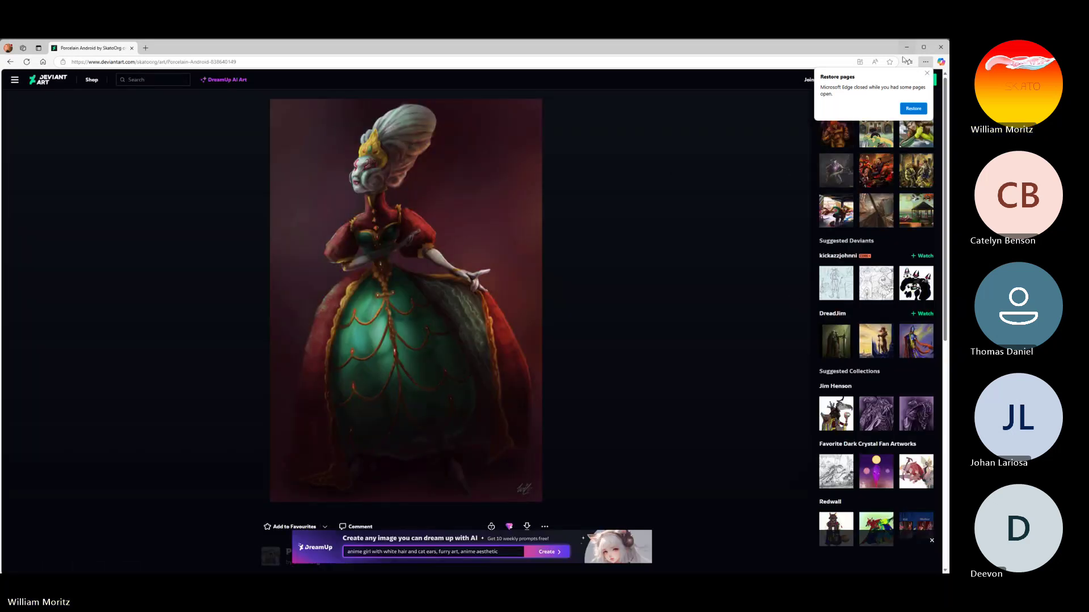
left_click(927, 72)
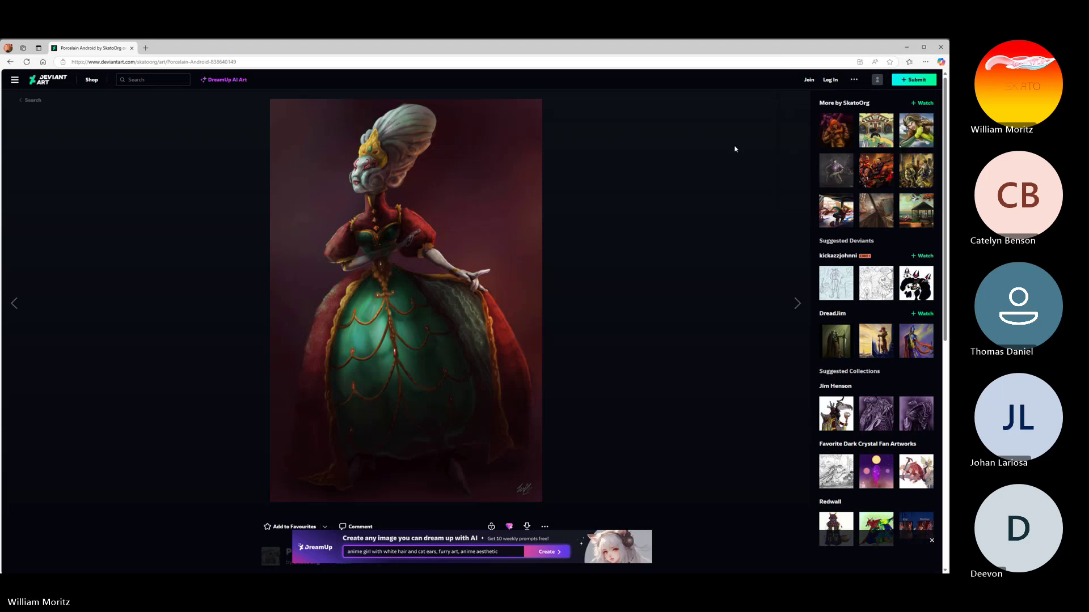
Open the SkatoOrg gallery, go to its second page, and view the Rabbit Secret Force artwork
left_click(856, 104)
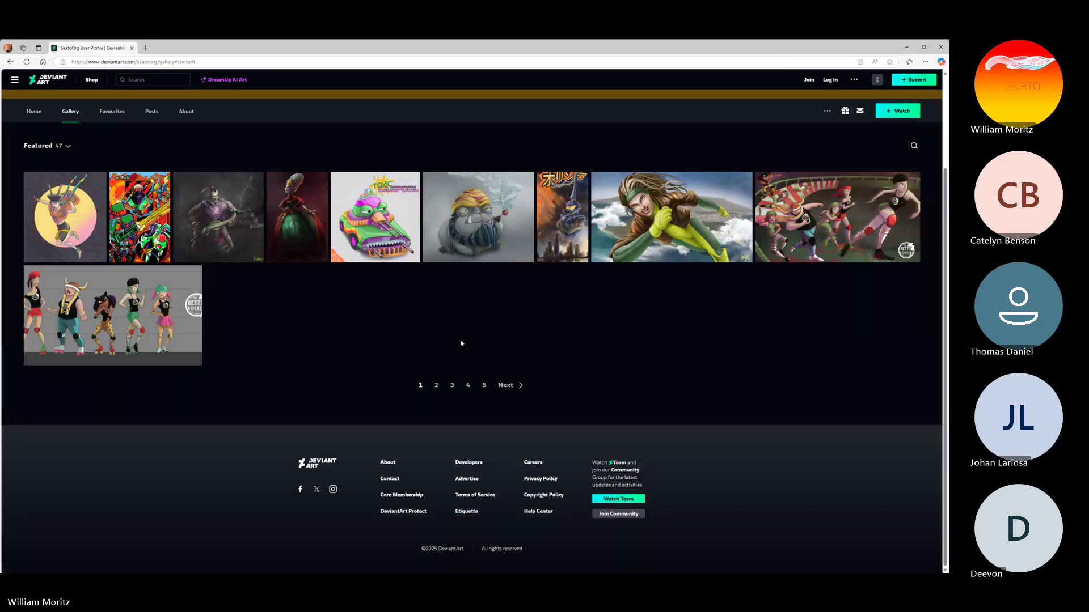
left_click(436, 385)
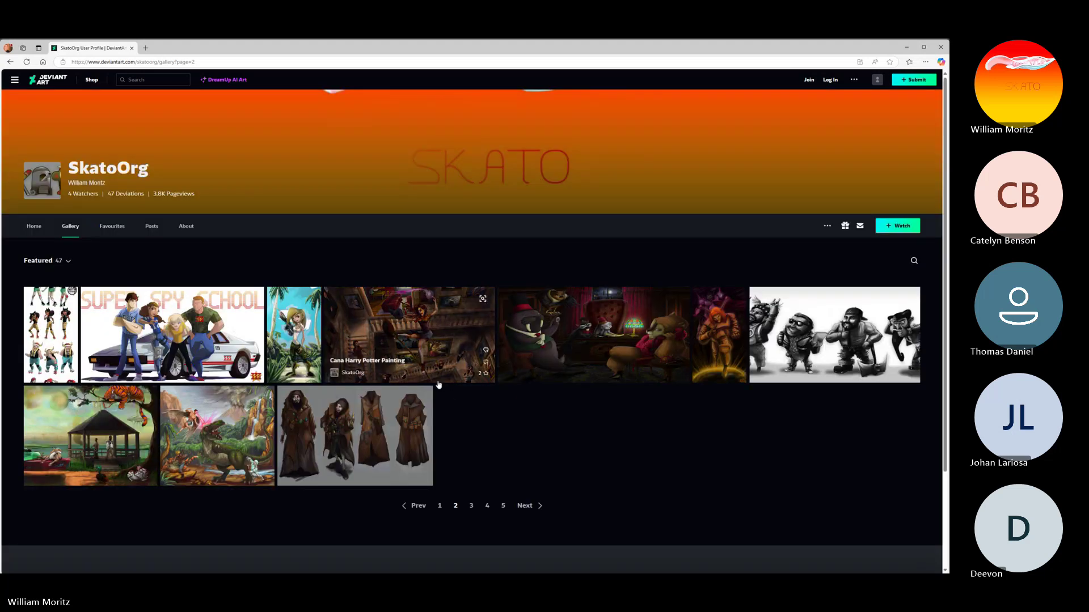
left_click(574, 333)
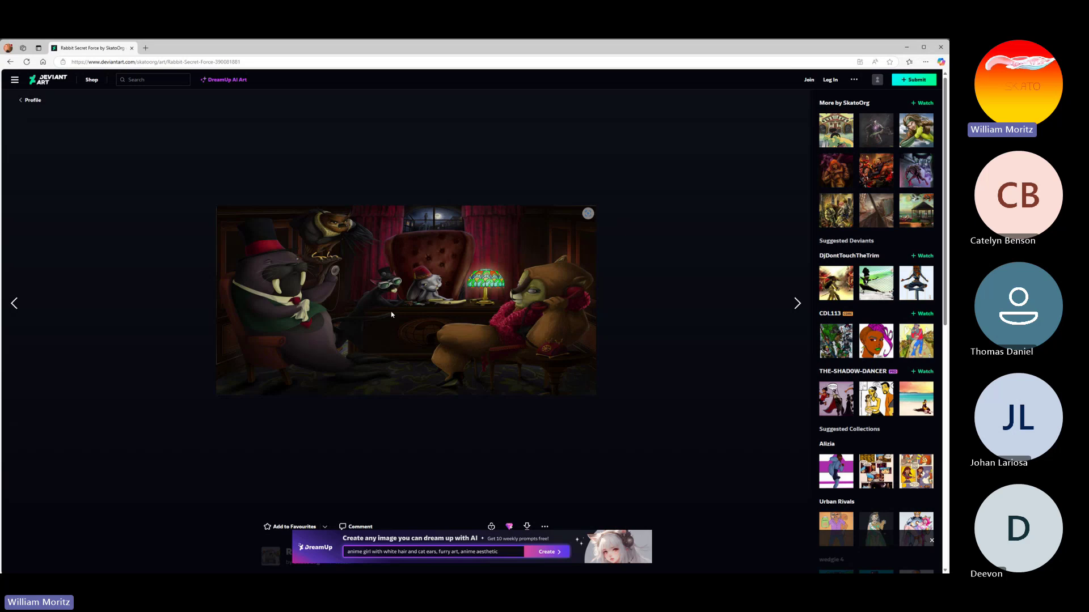
scroll(395, 304, "down", 5)
scroll(389, 305, "up", 4)
scroll(397, 283, "up", 1)
left_click(166, 62)
type("www.skato.or")
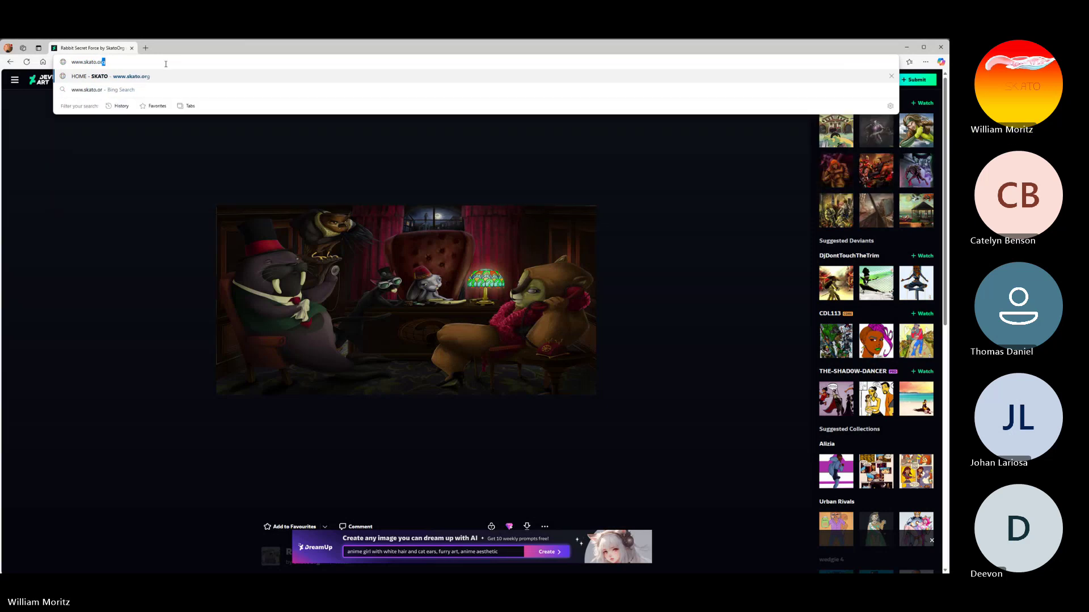
key("Return")
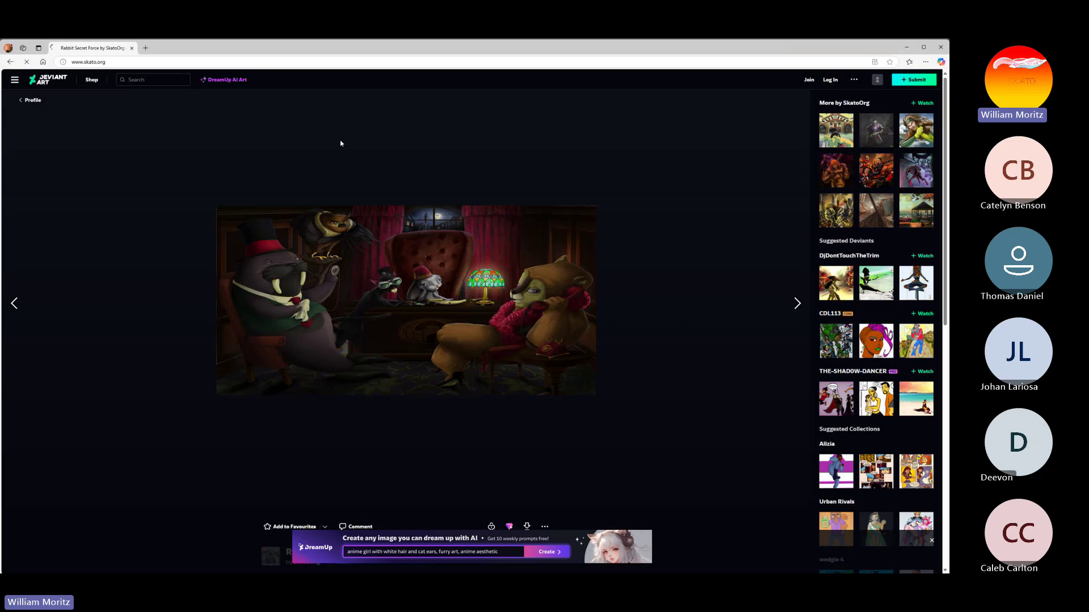
left_click(169, 65)
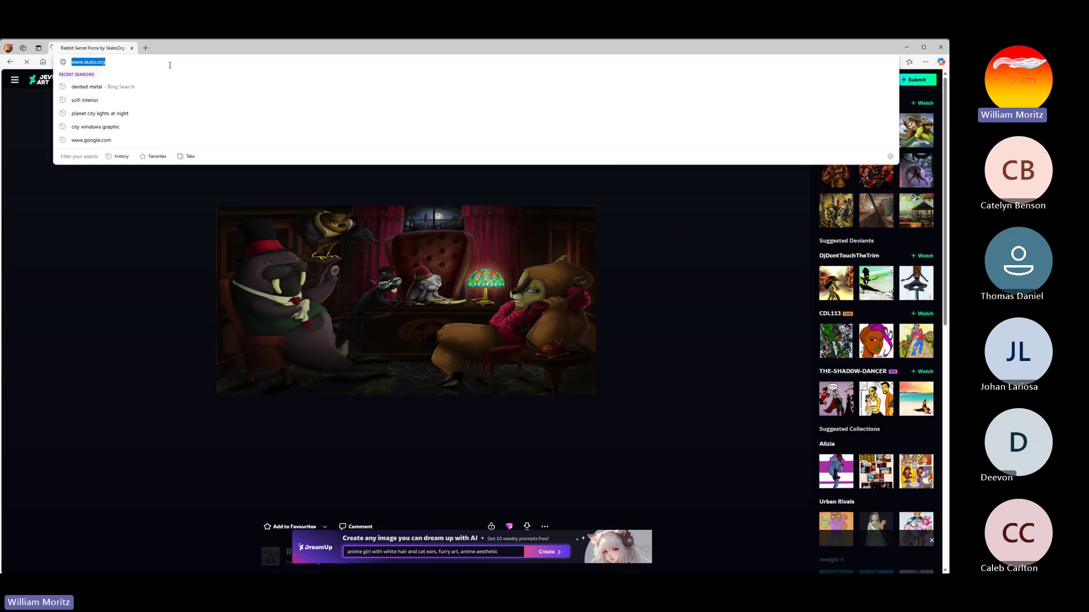
left_click(127, 201)
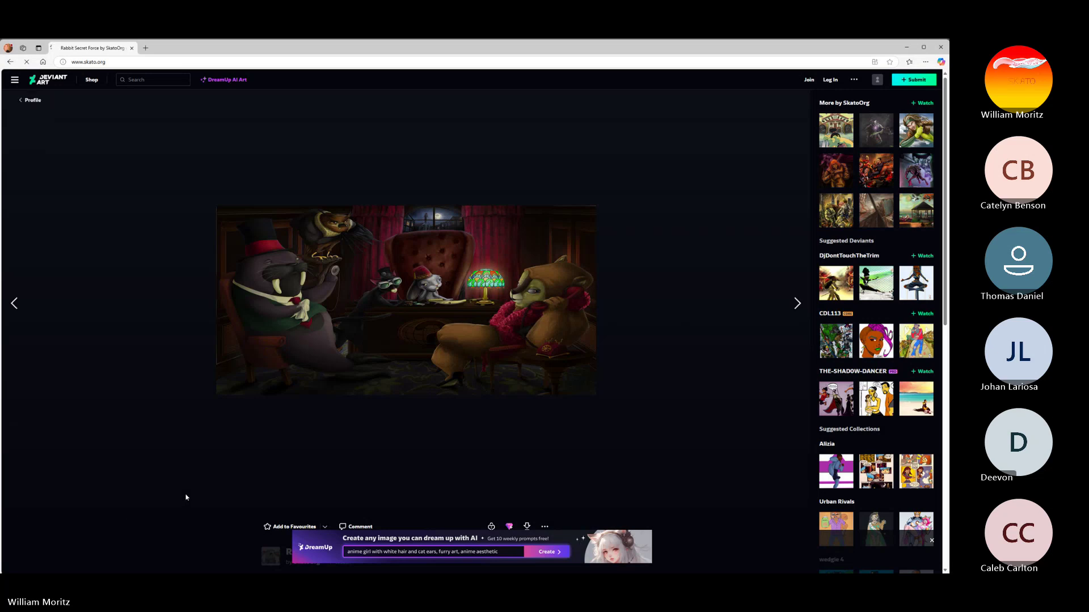
Switch to Google Chrome, try to load skato.org there, and close that browser window
key("super")
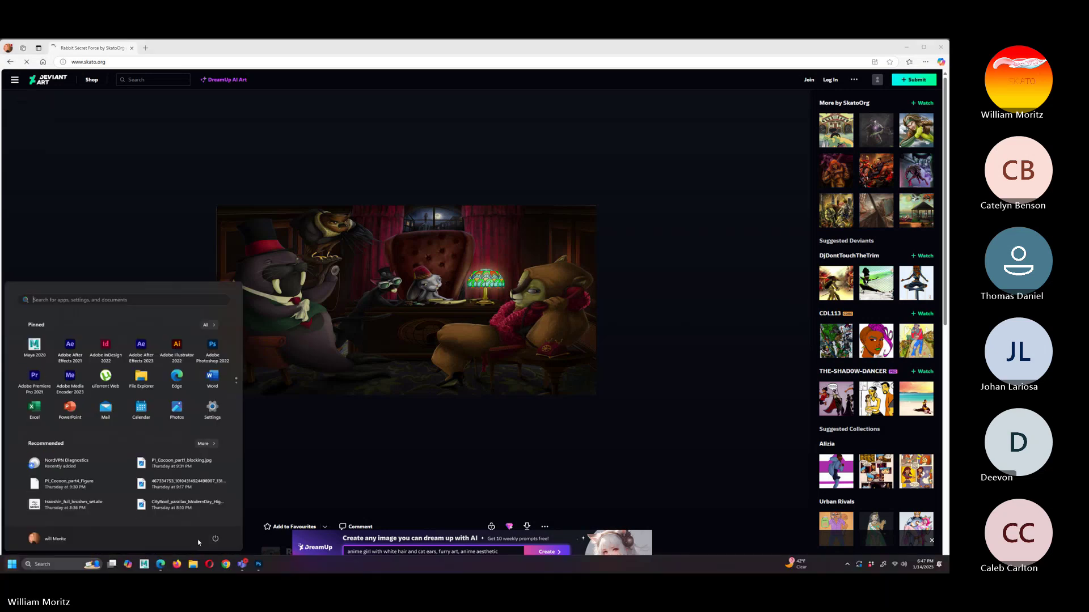
left_click(226, 565)
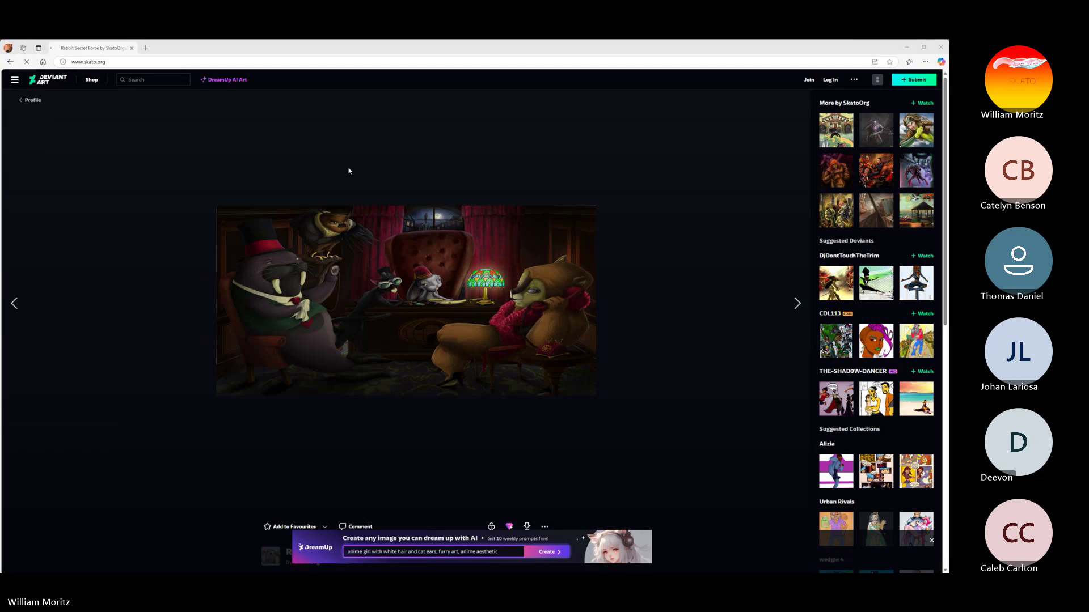
left_click(311, 140)
type("skato.org")
key("Return")
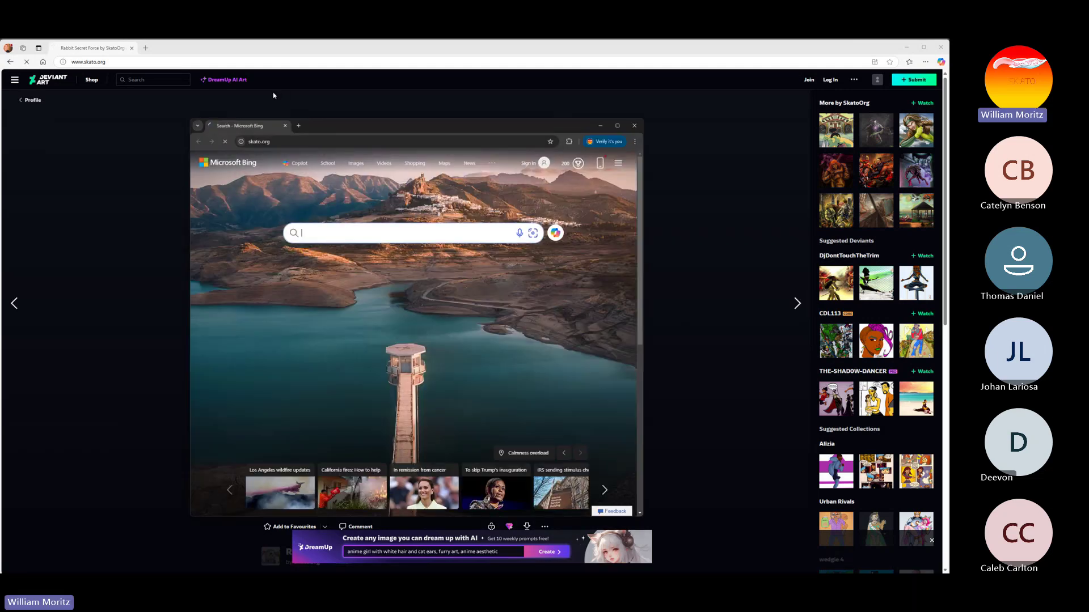
left_click_drag(350, 129, 288, 118)
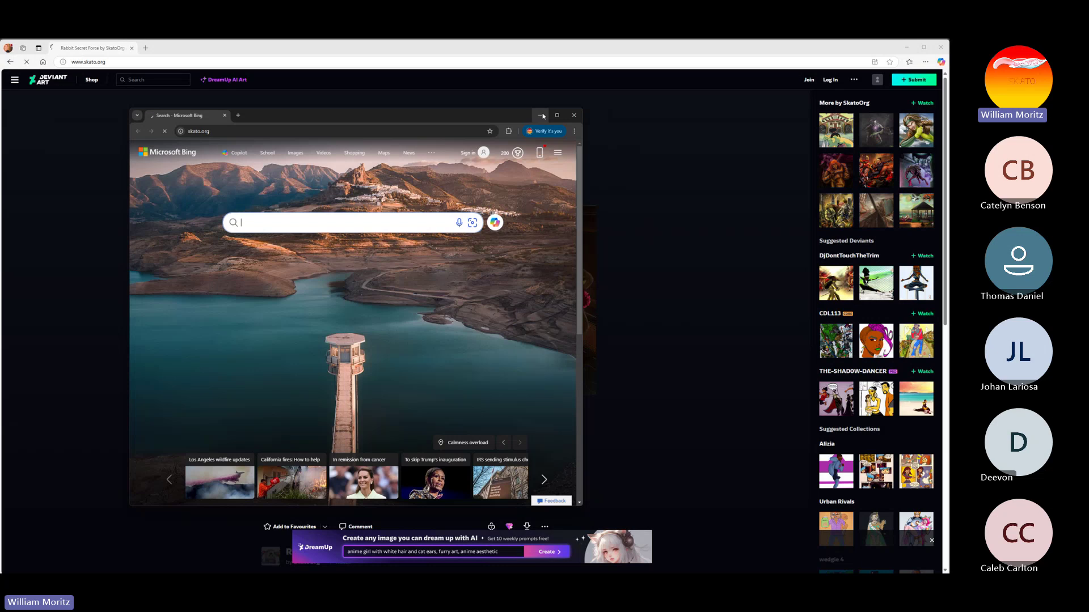
left_click(575, 116)
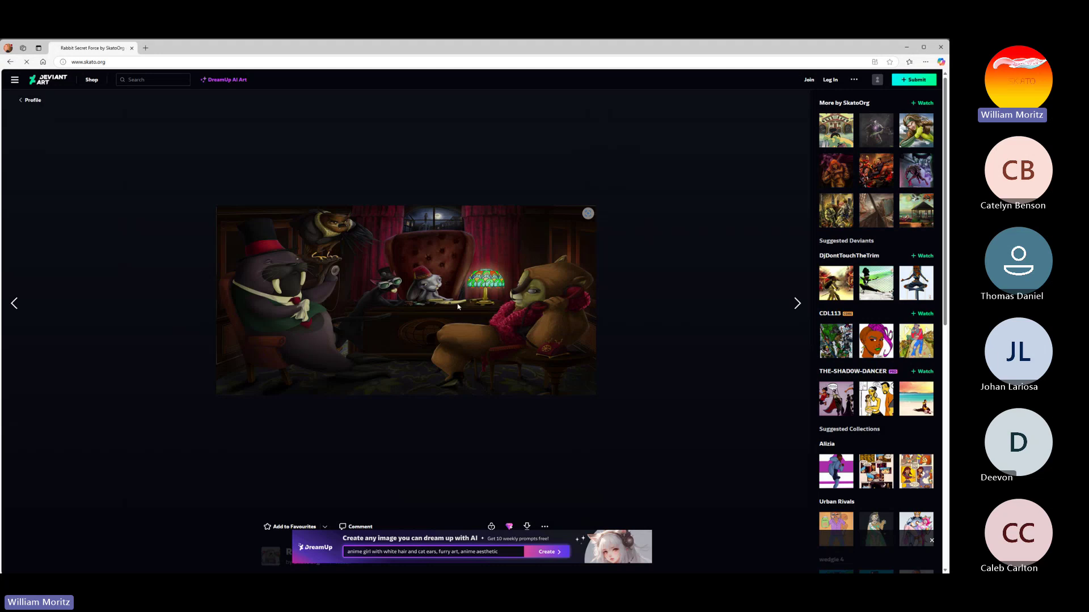
key("ctrl+plus")
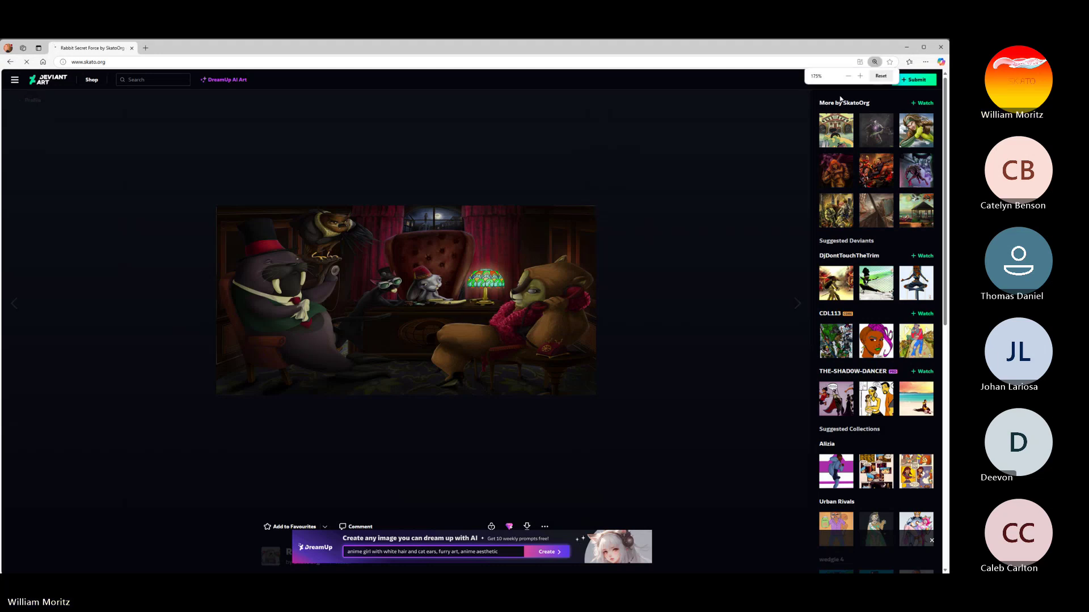
left_click(857, 80)
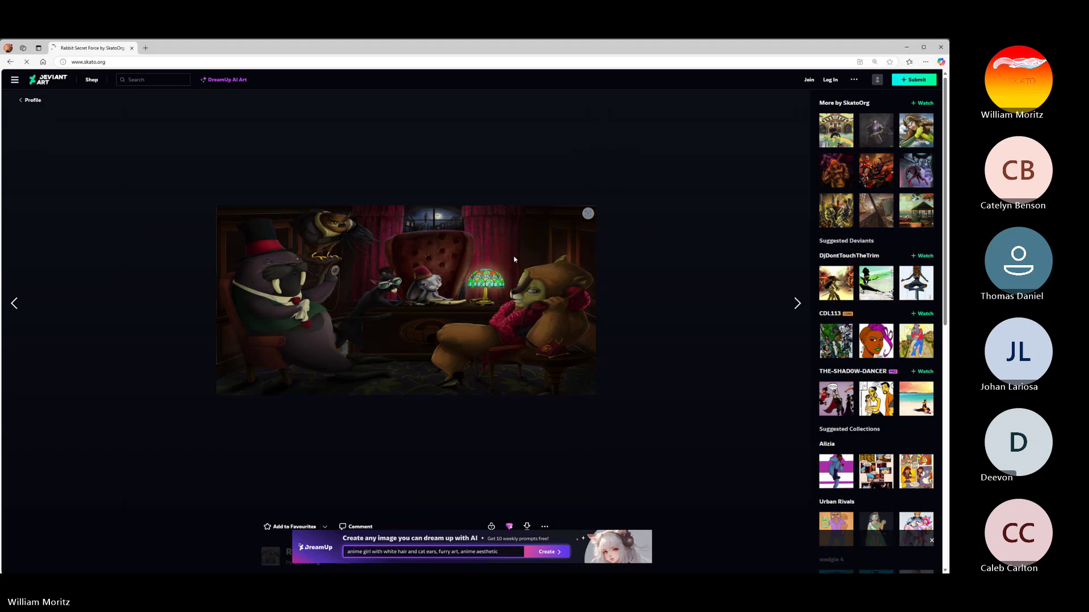
key("ctrl+plus")
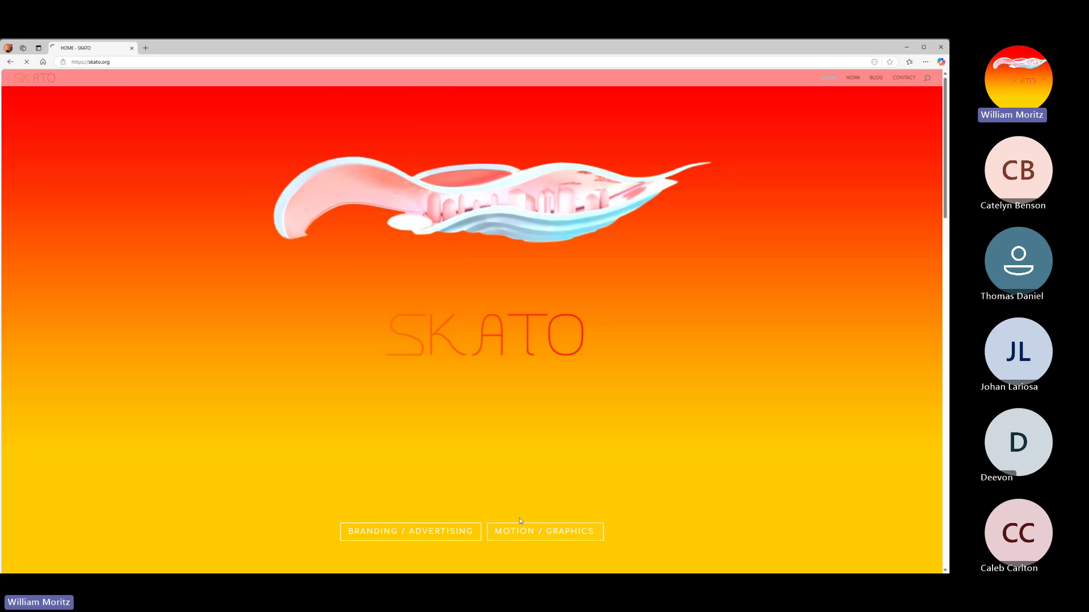
Open the Motion / Graphics section of the SKATO site and open The Rabit Secret Force from All Projects
left_click(515, 530)
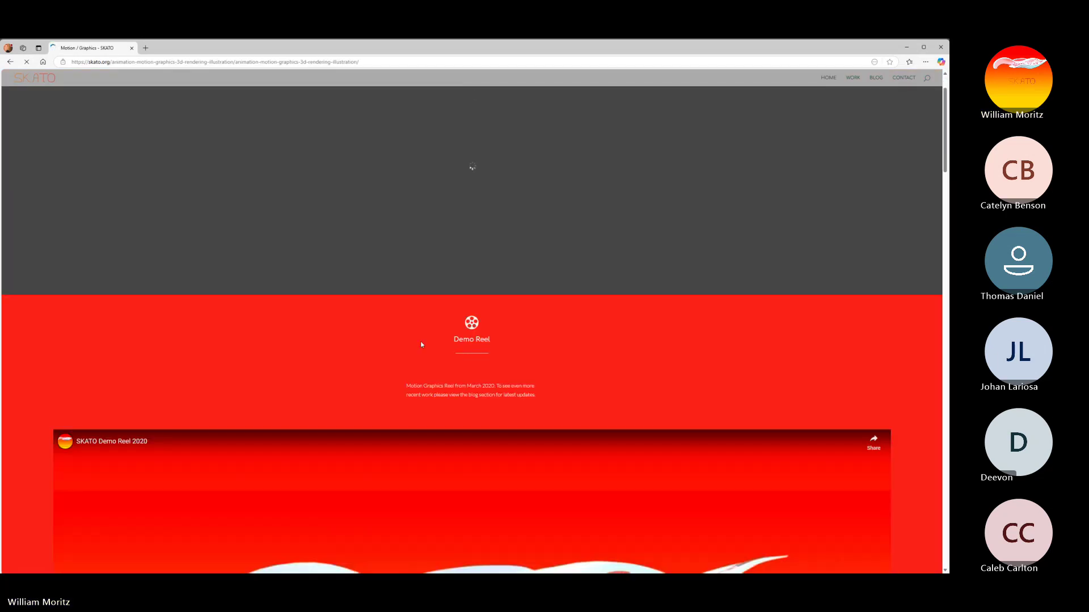
scroll(397, 340, "down", 20)
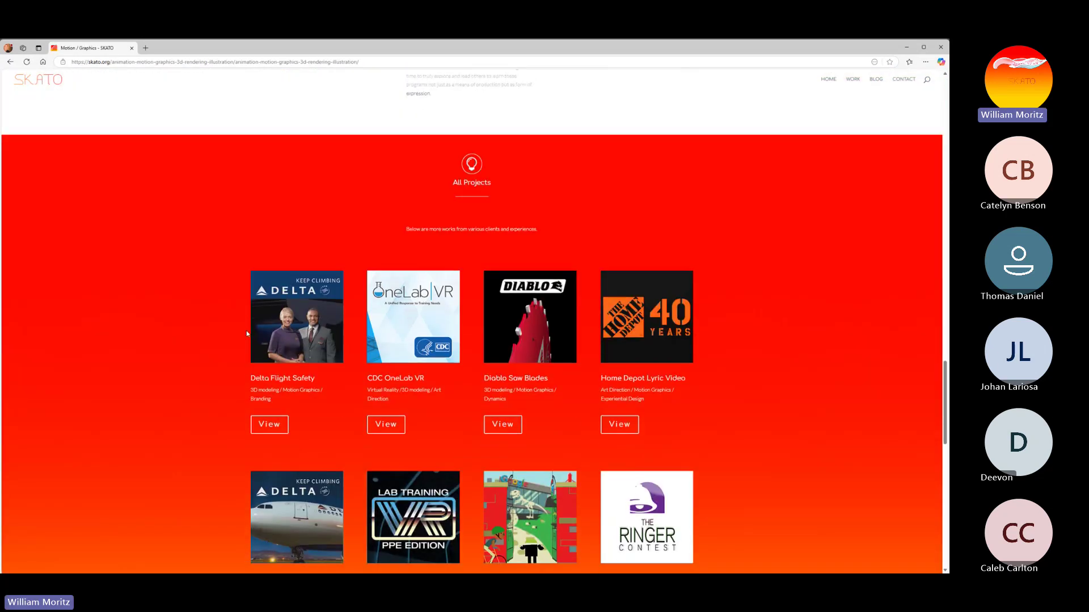
scroll(247, 334, "down", 7)
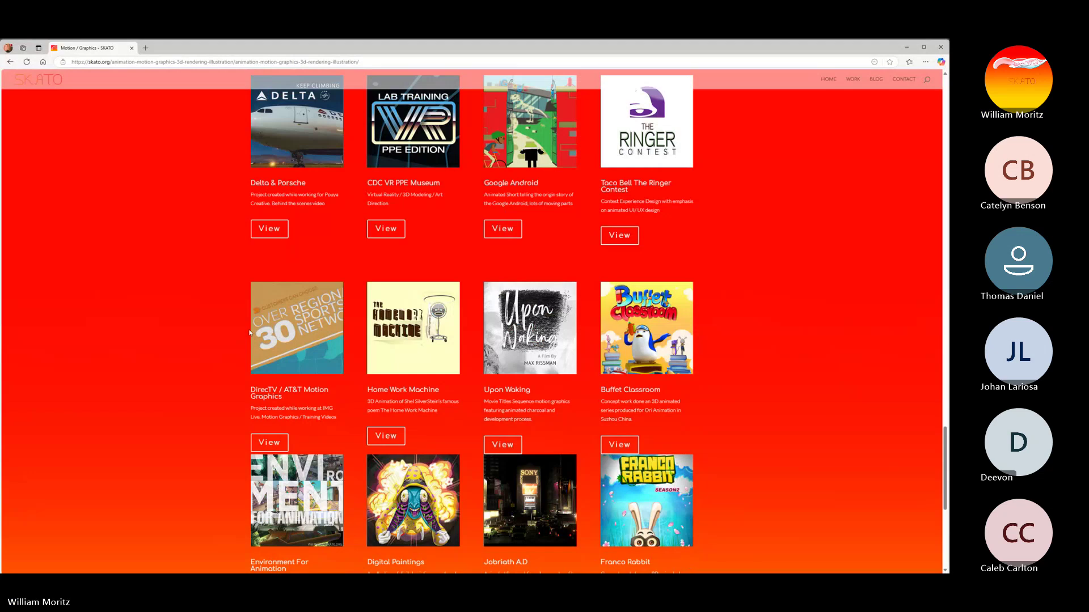
key("ctrl+minus")
key("ctrl+minus")
scroll(245, 335, "down", 5)
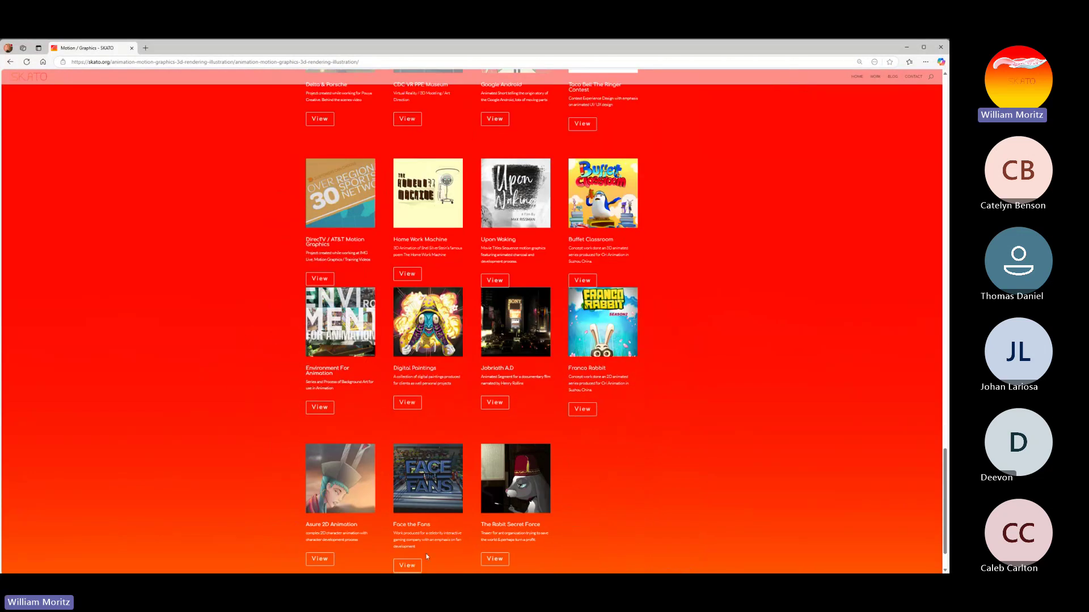
left_click(510, 526)
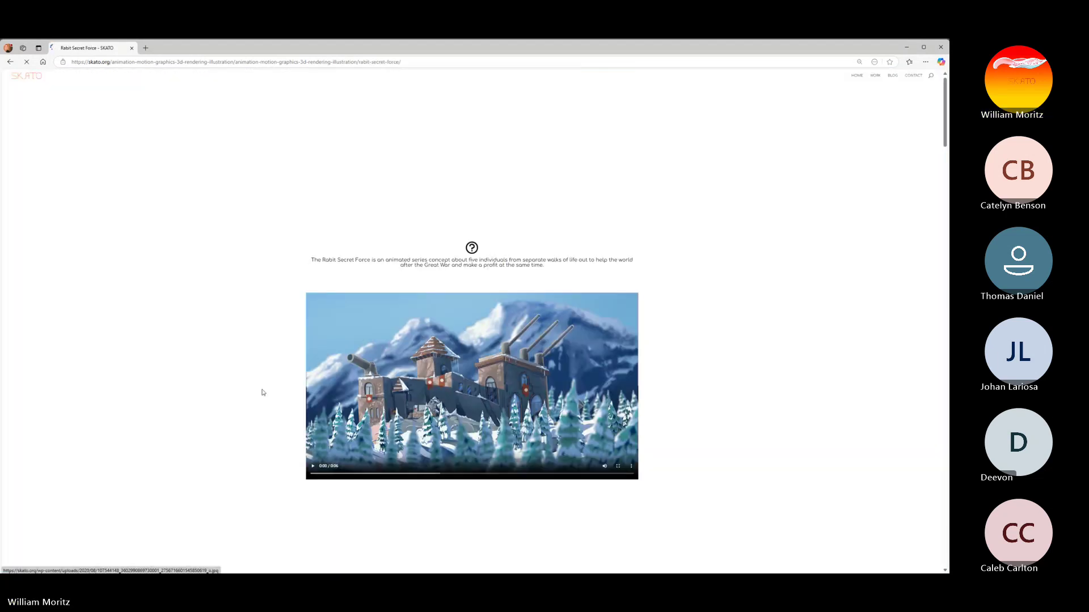
View The First Draft illustration of the Rabit Secret Force project enlarged, then close it
scroll(253, 391, "down", 5)
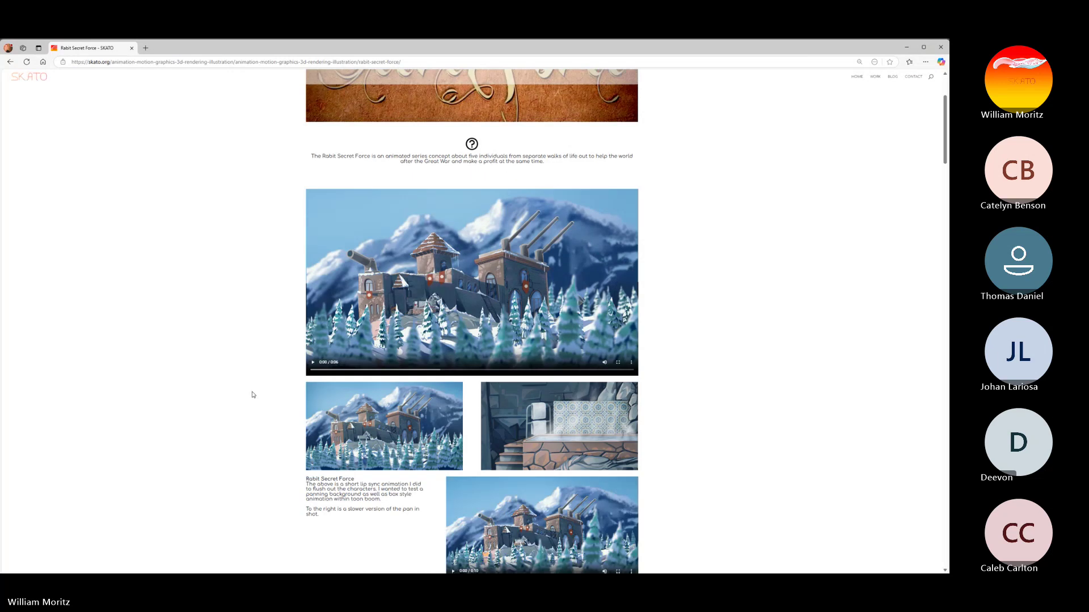
scroll(254, 395, "down", 2)
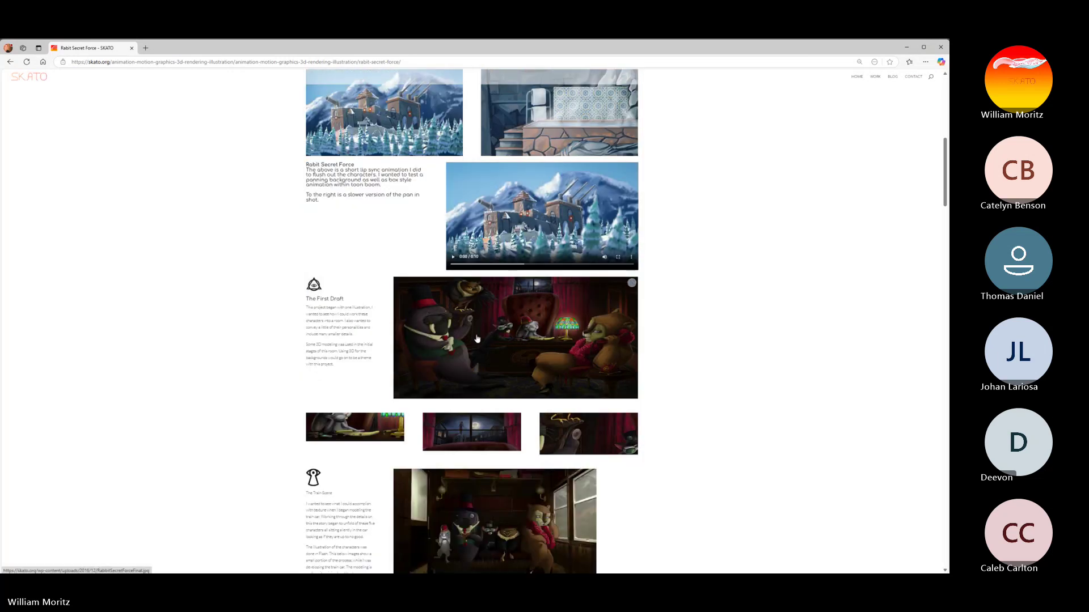
left_click(476, 335)
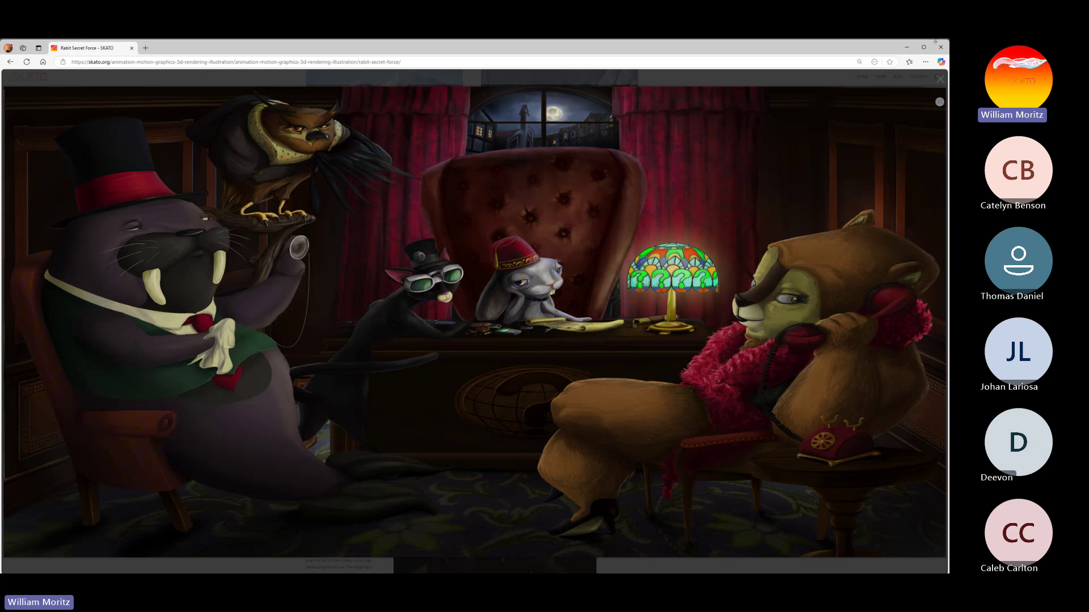
left_click(939, 79)
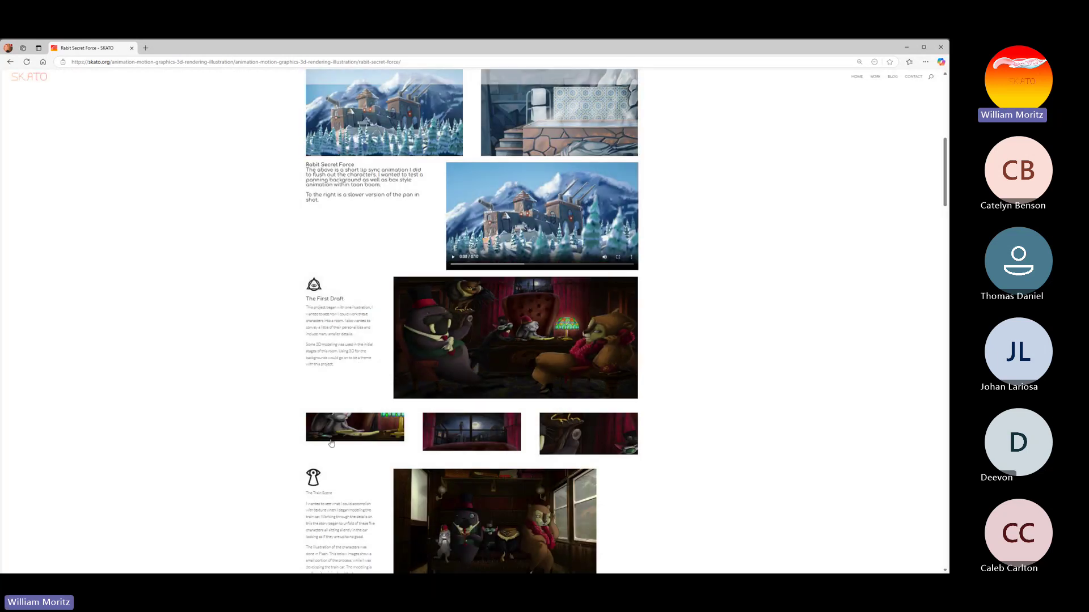
View the enlarged close-up of the rabbit's desk, compare it with the full First Draft illustration, and close both
left_click(333, 439)
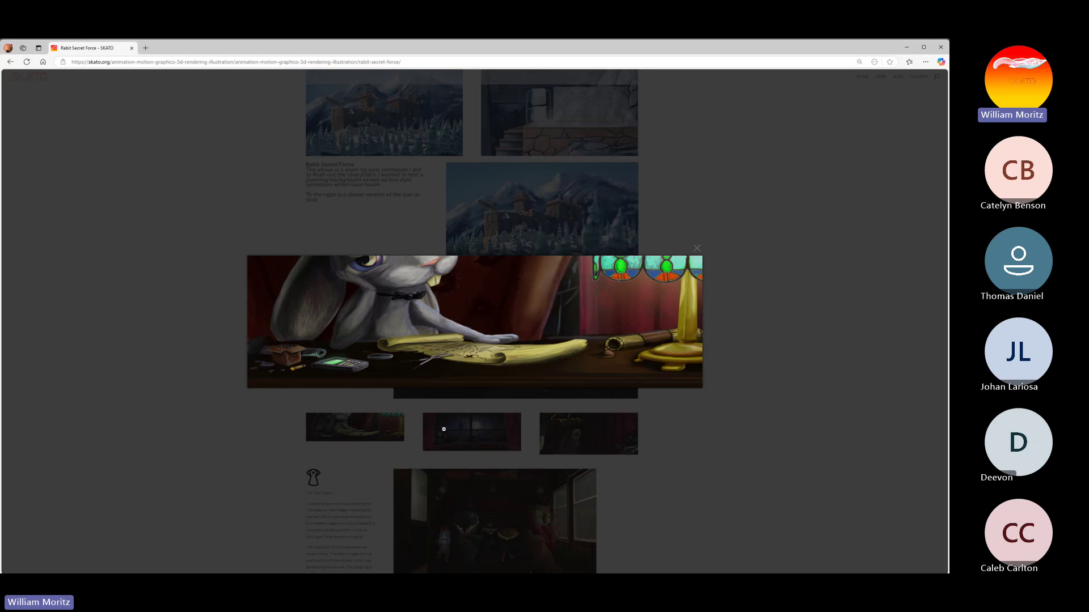
left_click(724, 321)
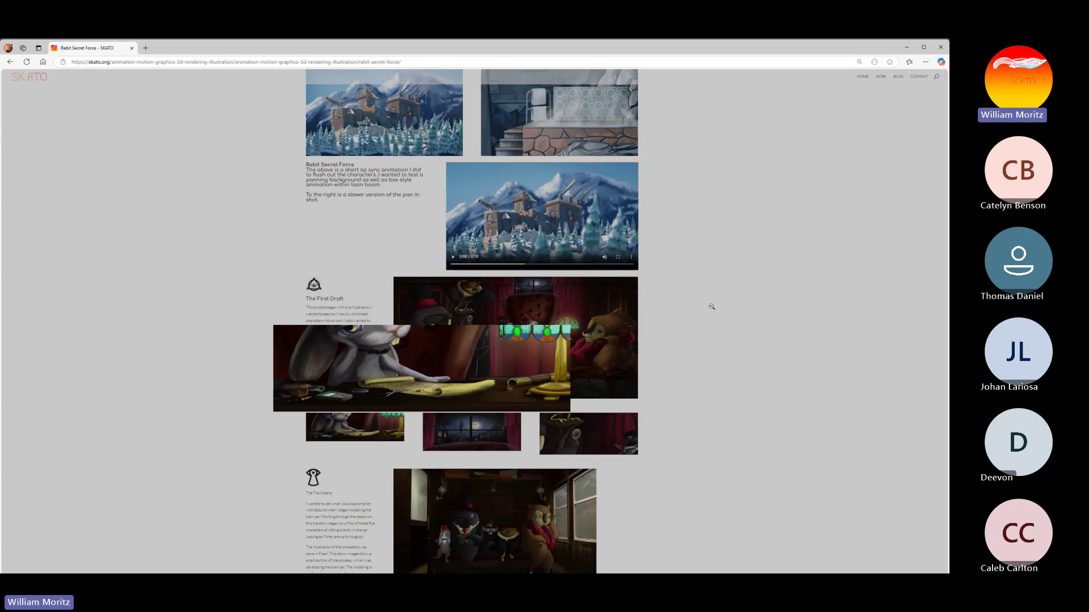
left_click(513, 329)
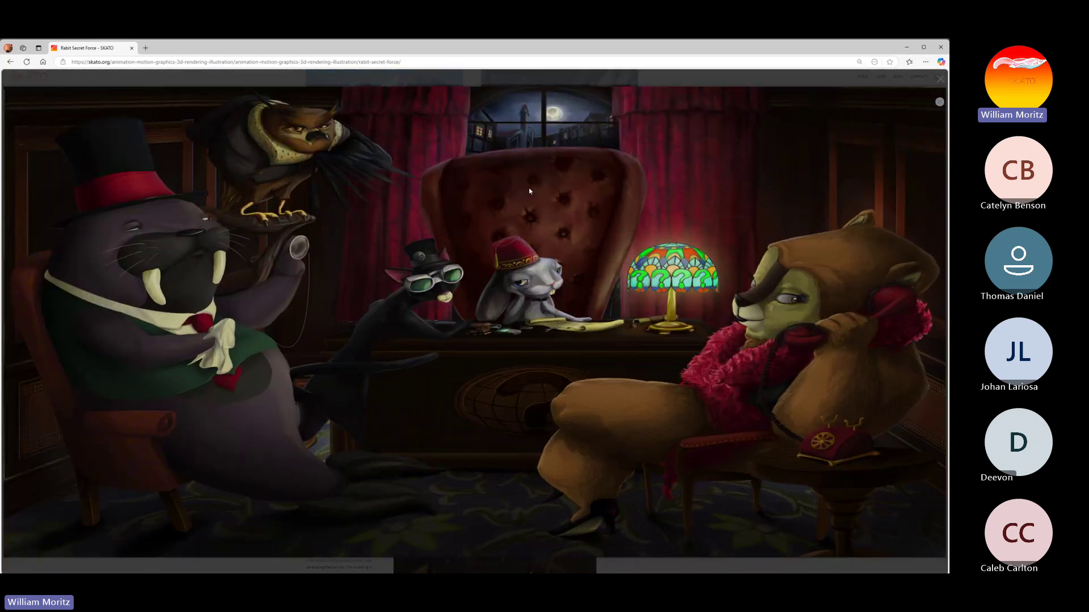
left_click(939, 78)
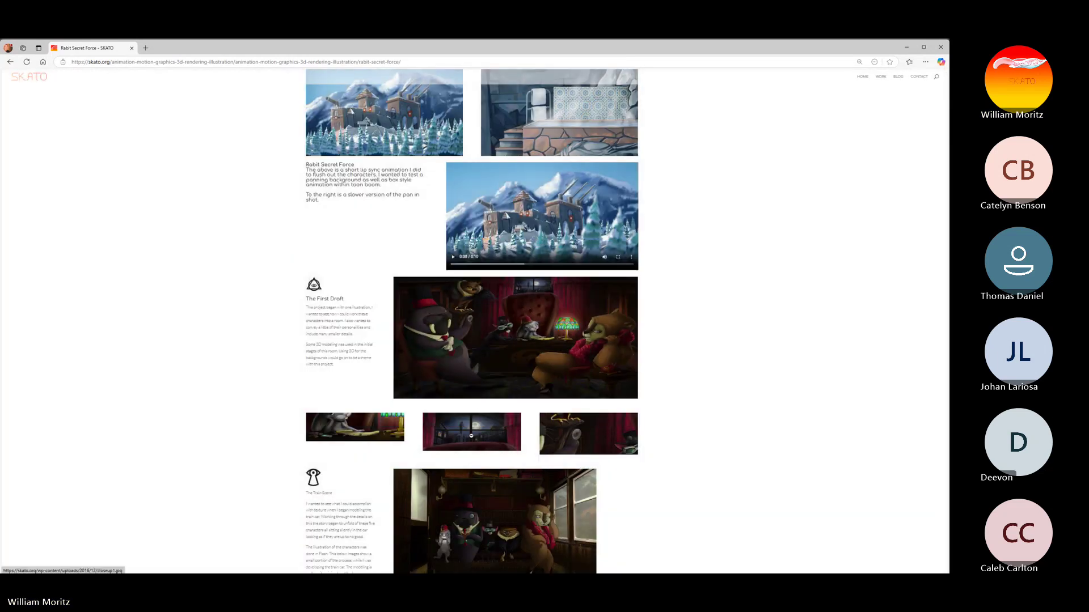
View the moonlit window close-up, the full First Draft illustration, and the owl's perch close-up, closing each one
left_click(472, 443)
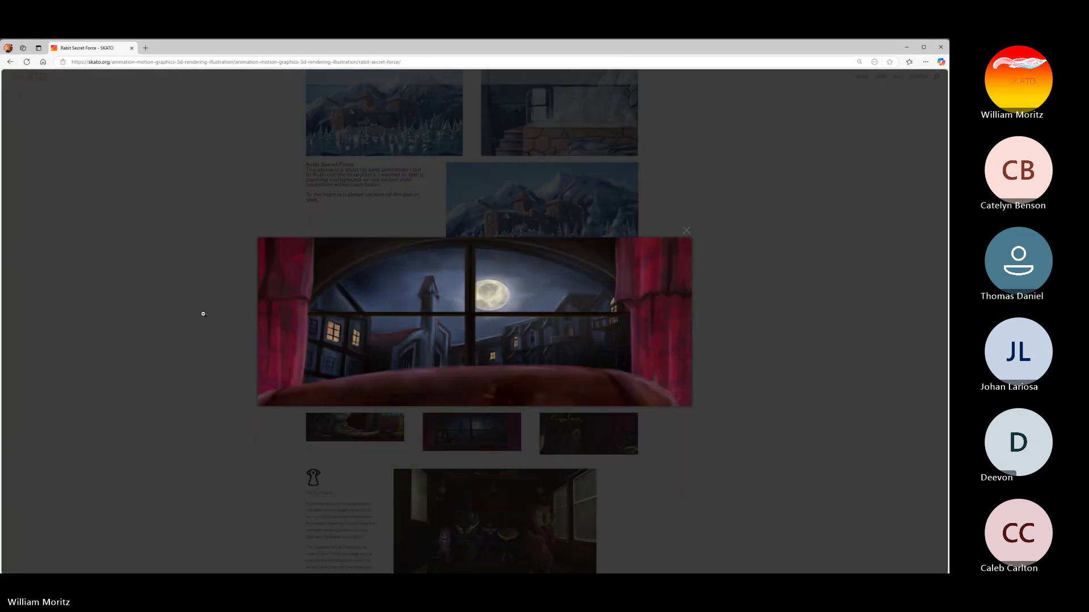
left_click(686, 231)
left_click(516, 335)
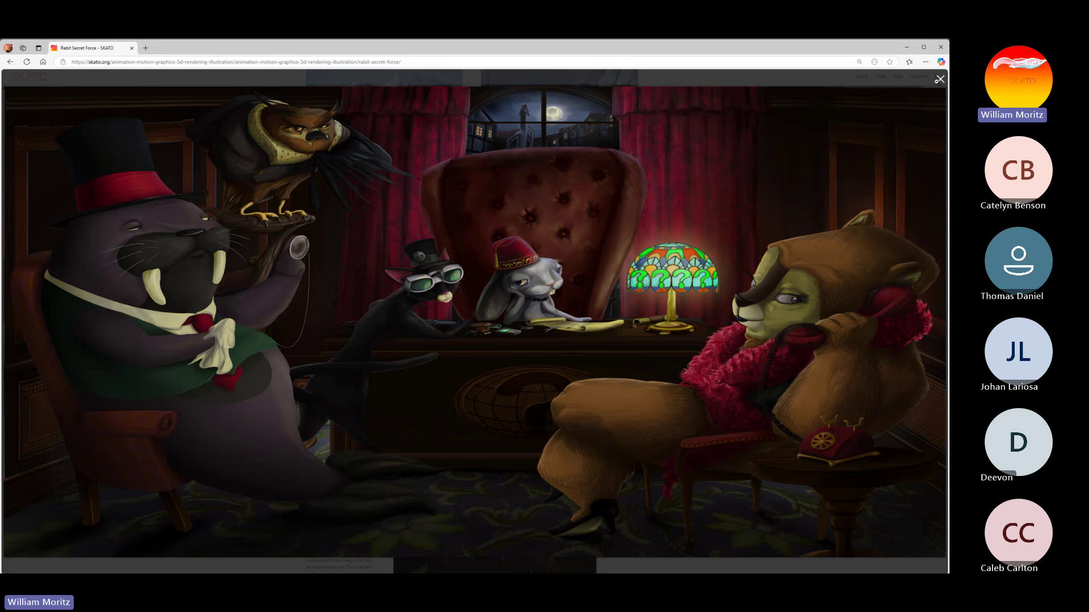
left_click(940, 79)
left_click(596, 435)
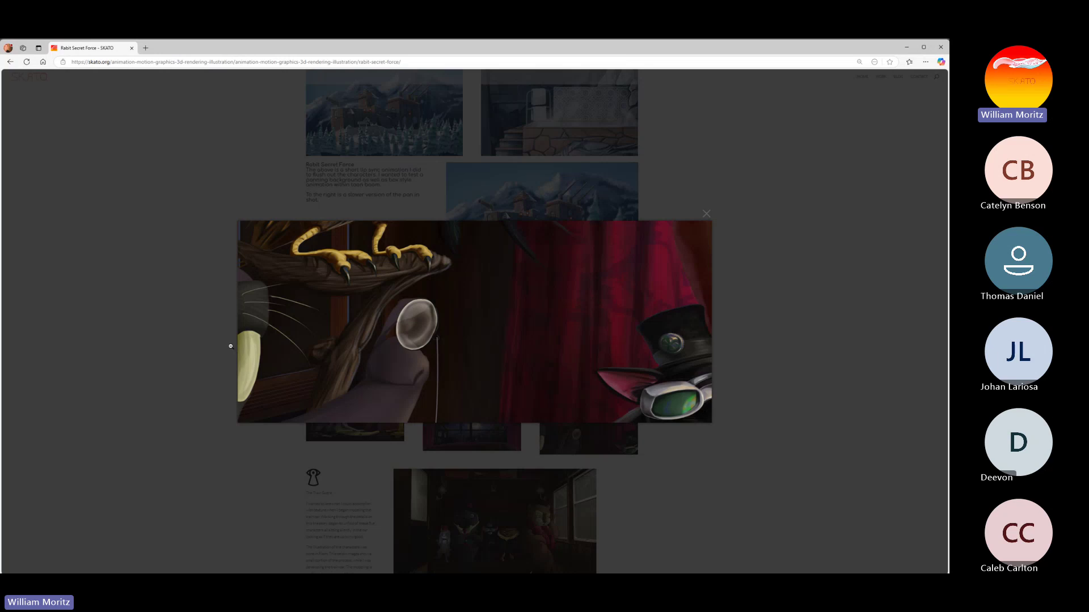
left_click(705, 214)
Look over the train scene images and the Rabbit Secret Force Teaser on the project page
scroll(236, 344, "down", 3)
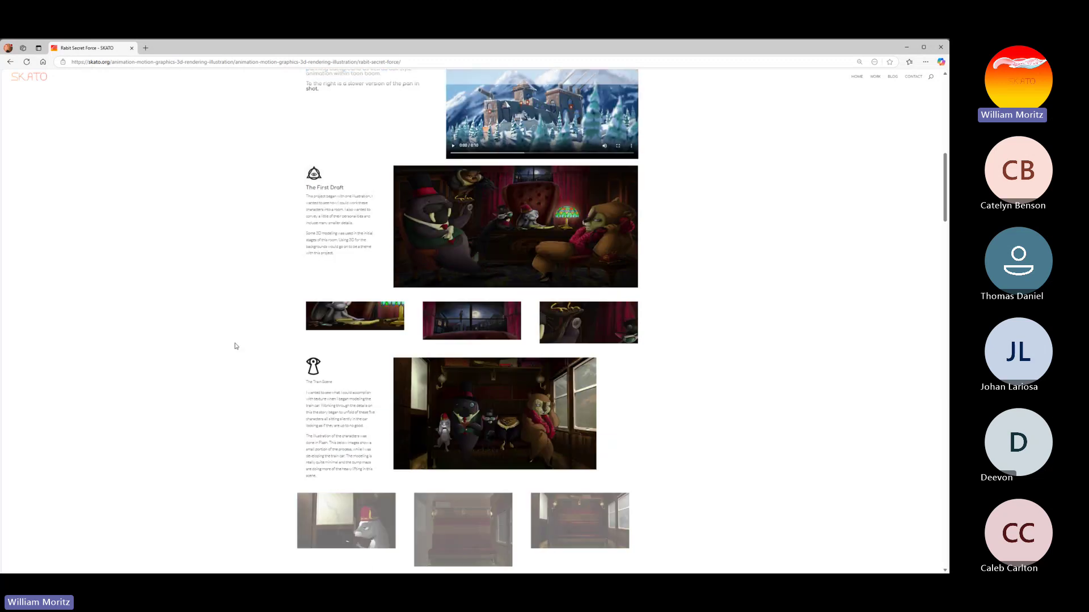
scroll(236, 340, "down", 2)
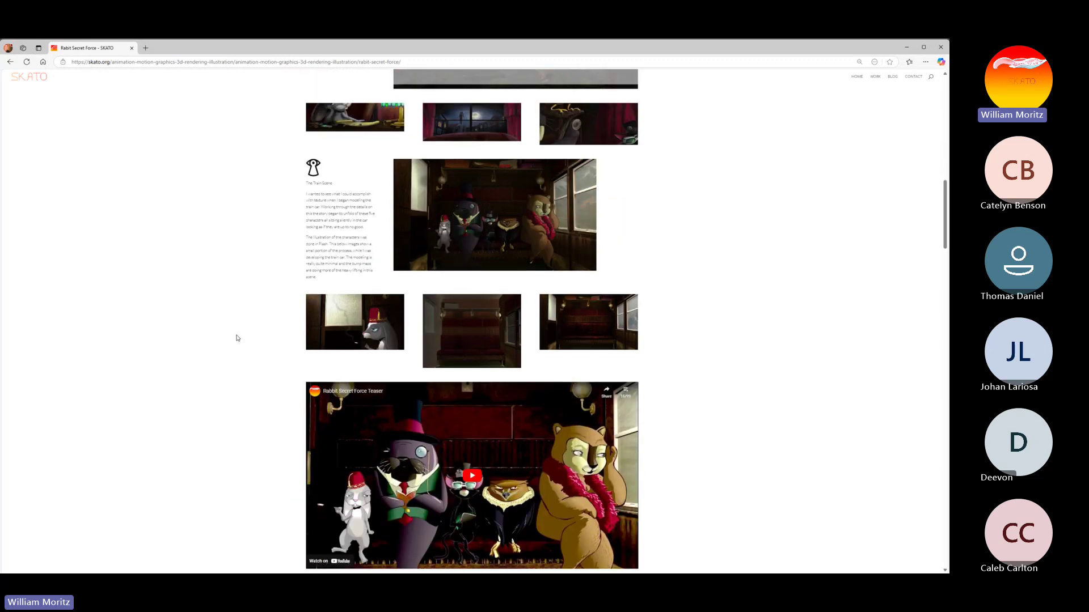
scroll(531, 301, "up", 3)
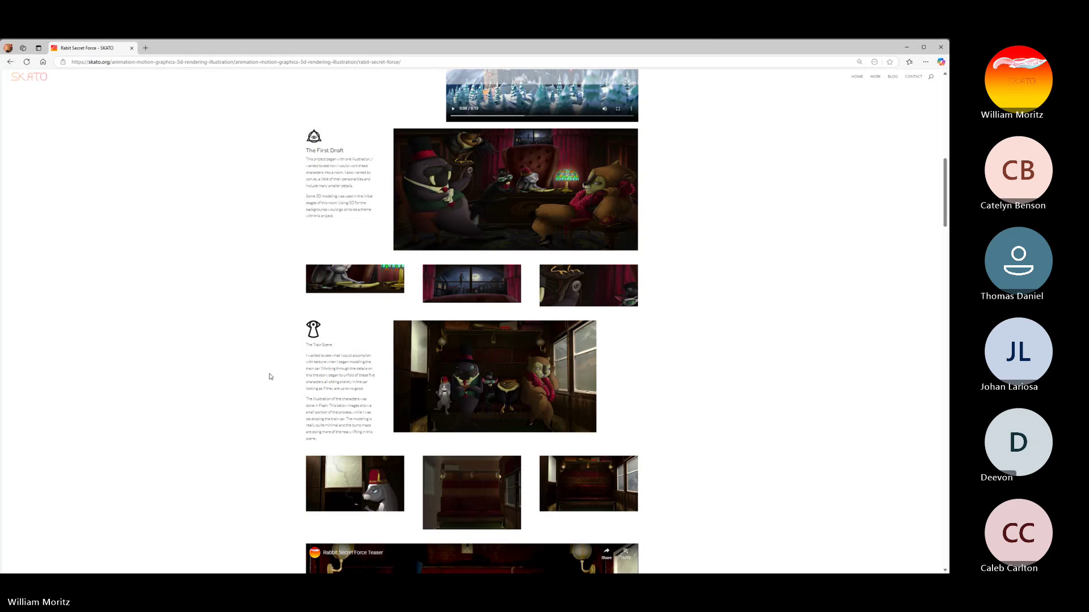
Switch to Photoshop and examine the upper trunk and edge details of the dark tree behind the yarn in Cocoon_Forest.psd
key("super")
left_click(259, 564)
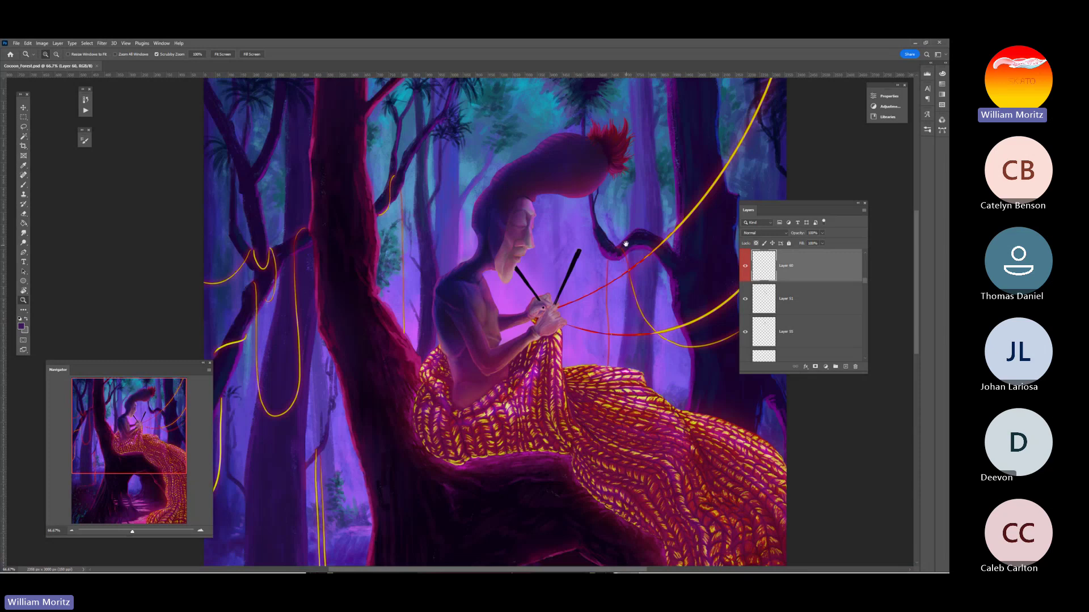
left_click_drag(624, 246, 423, 265)
scroll(482, 221, "up", 1)
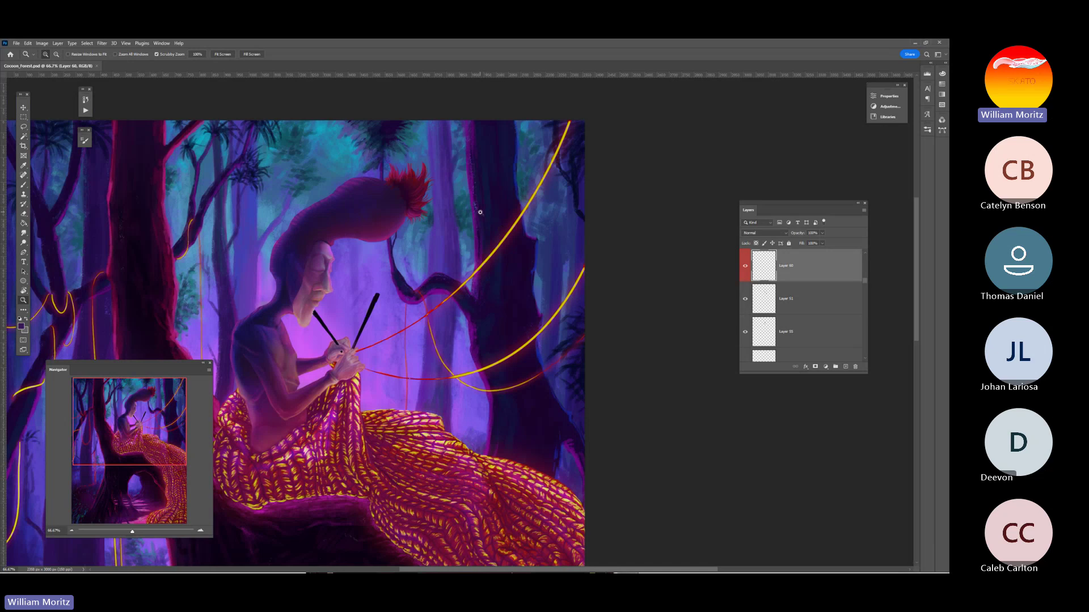
left_click(480, 211)
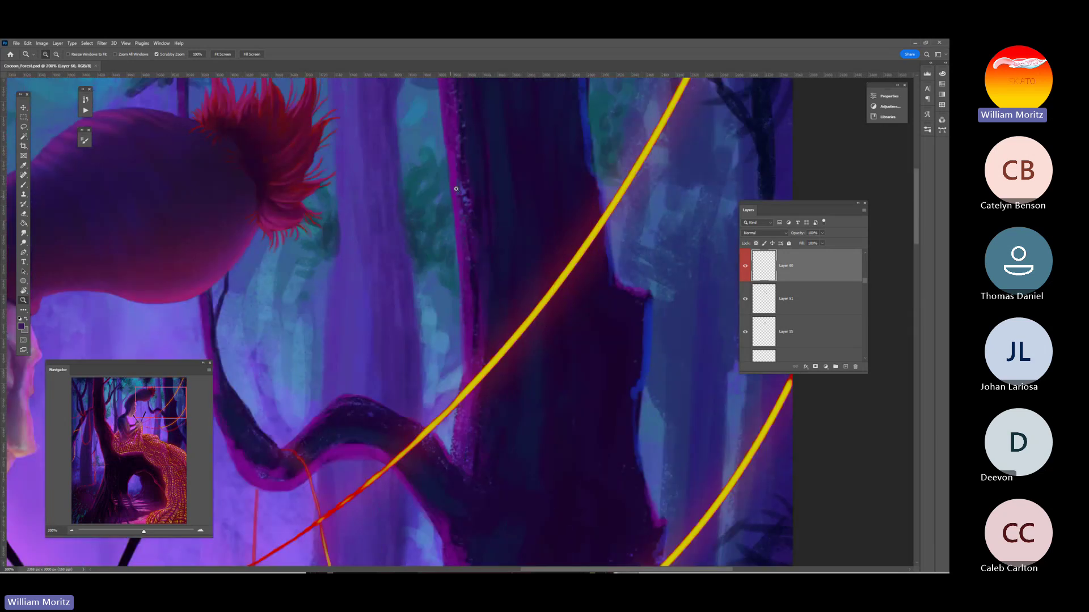
left_click(486, 202, "alt")
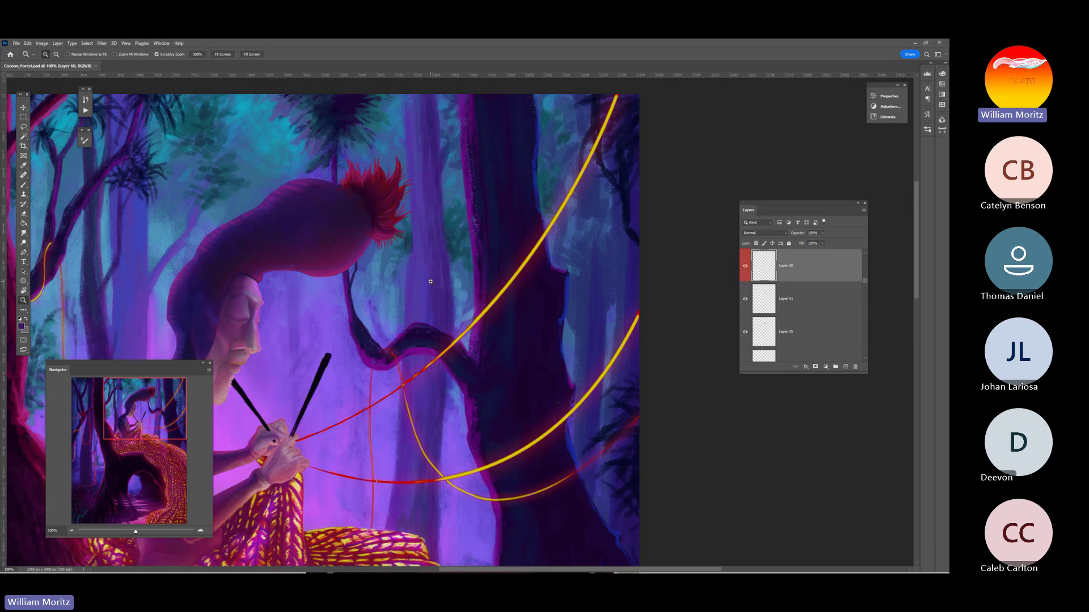
left_click(546, 166)
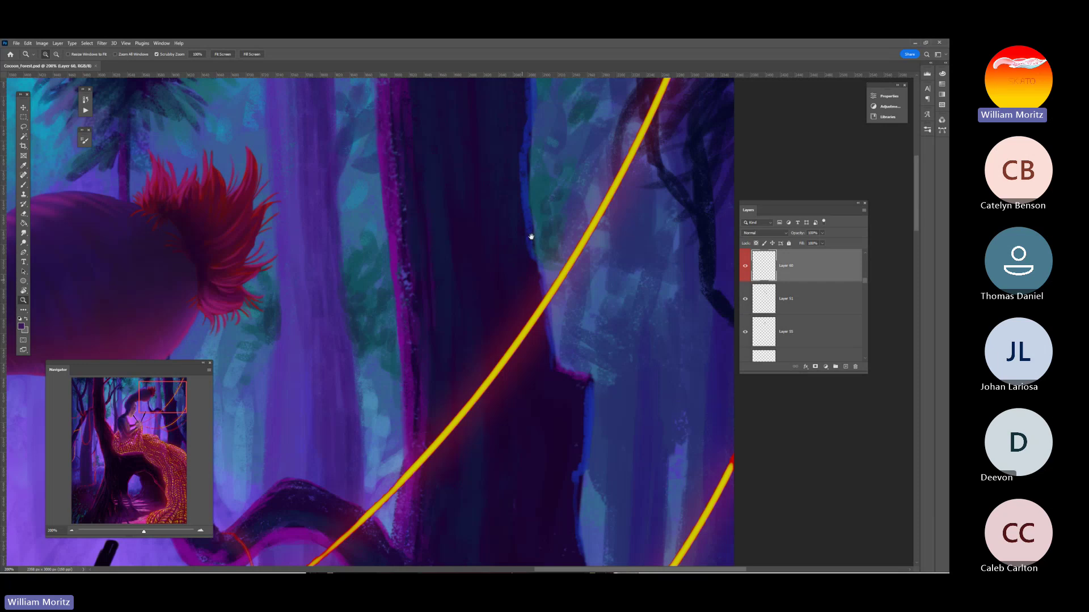
left_click_drag(530, 236, 492, 329)
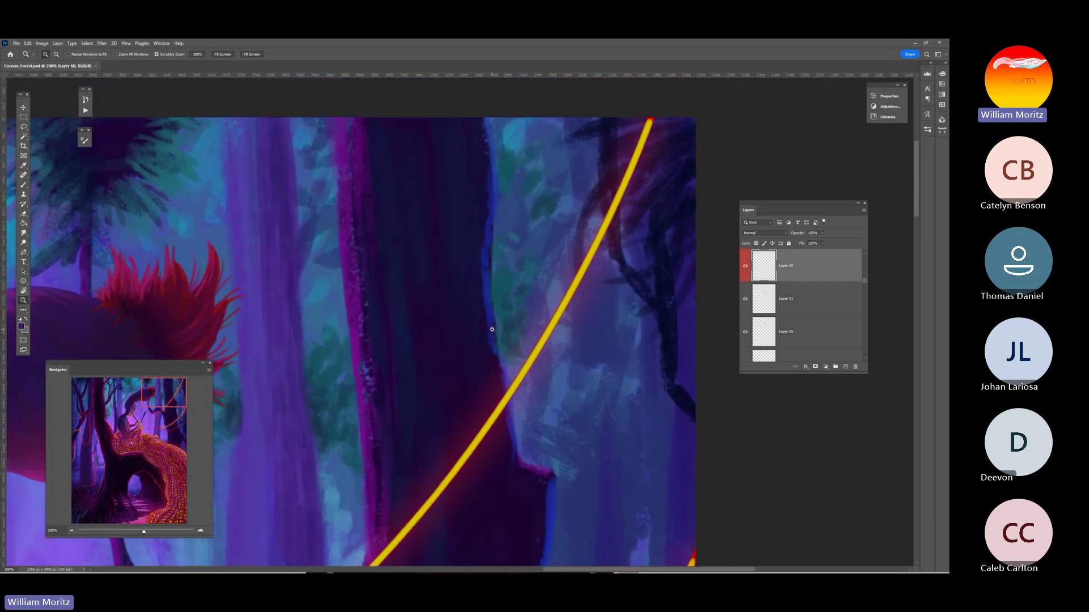
left_click(352, 218)
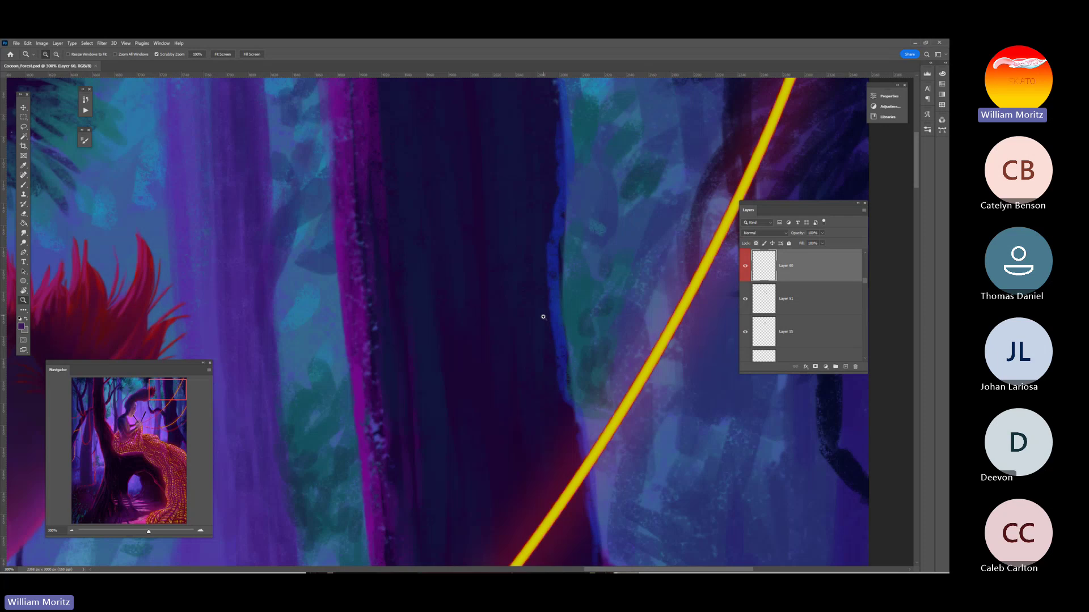
left_click_drag(518, 355, 483, 193)
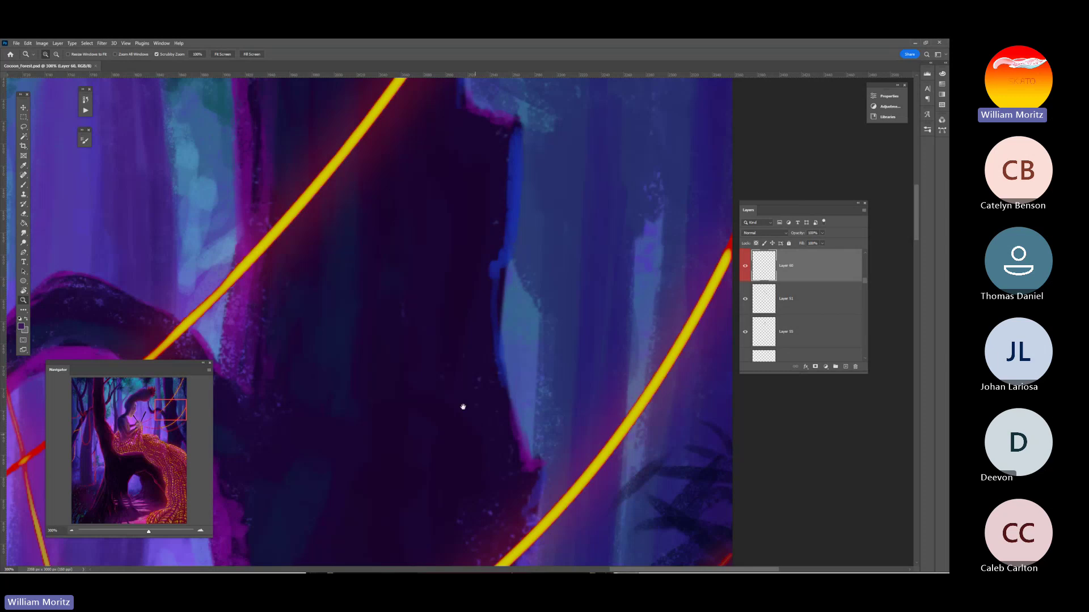
Examine the tree's lower edge down to the knitted blanket, return to a wider view of the knitter, and choose the Move tool
left_click_drag(462, 409, 415, 273)
scroll(467, 309, "up", 3)
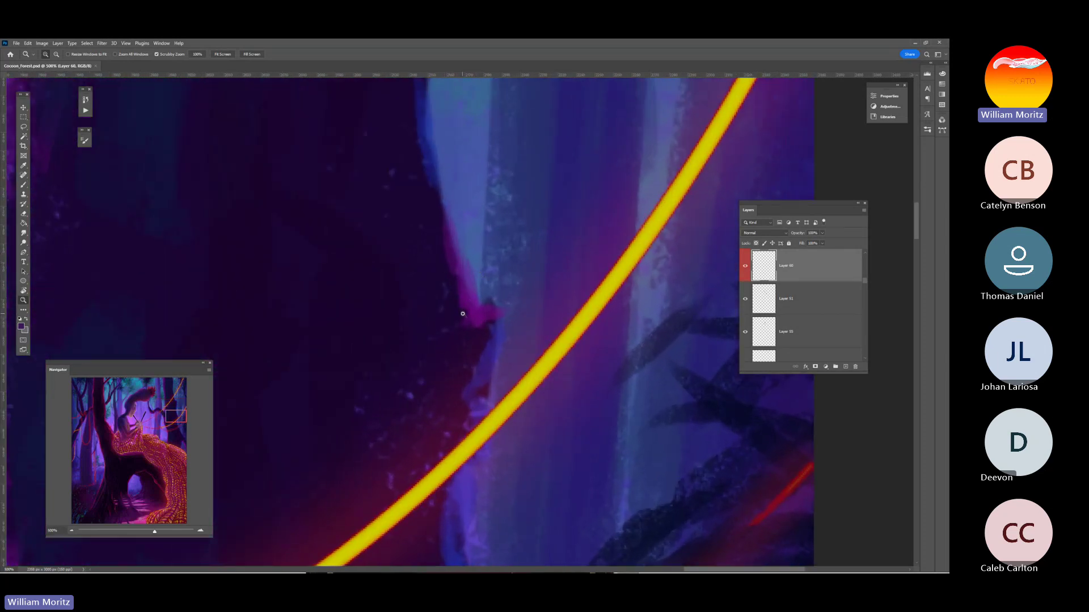
left_click_drag(425, 287, 365, 225)
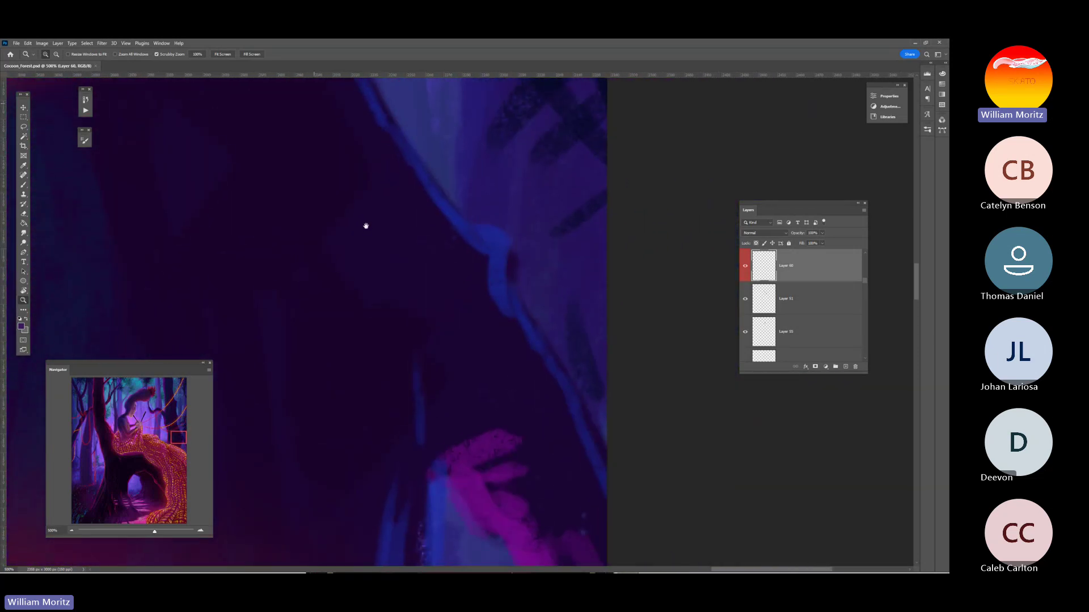
left_click(402, 343, "alt")
left_click(403, 343, "alt")
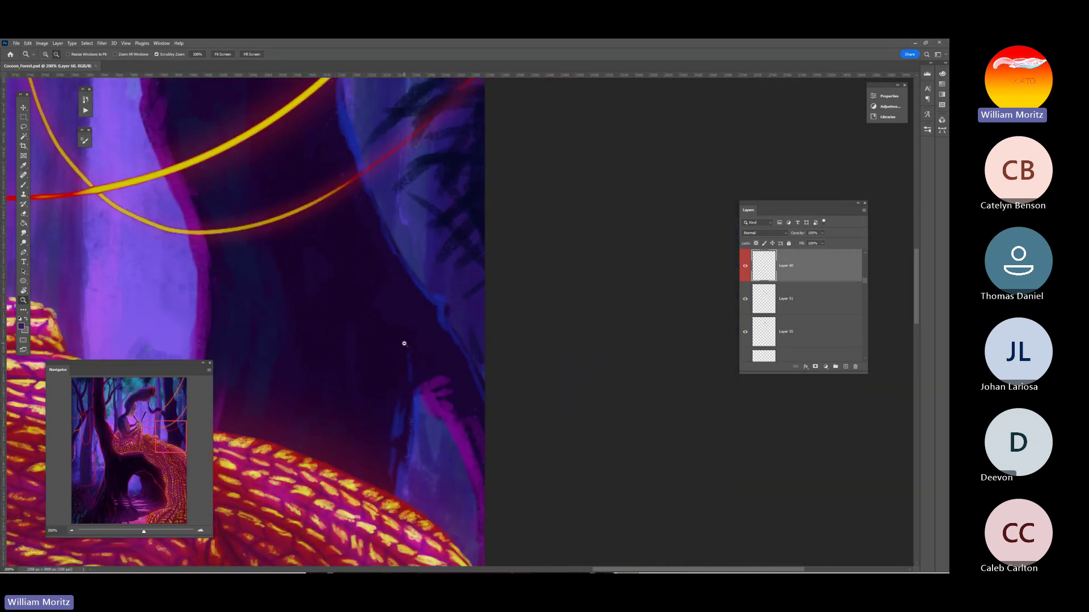
left_click(401, 342, "alt")
left_click(338, 311, "alt")
left_click_drag(338, 311, 442, 359)
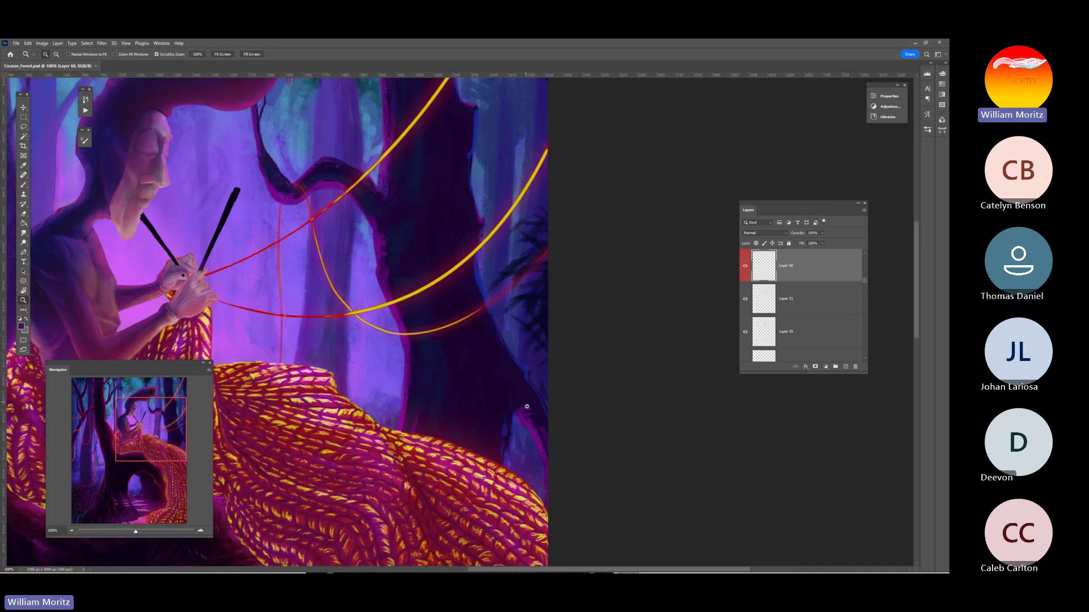
key("v")
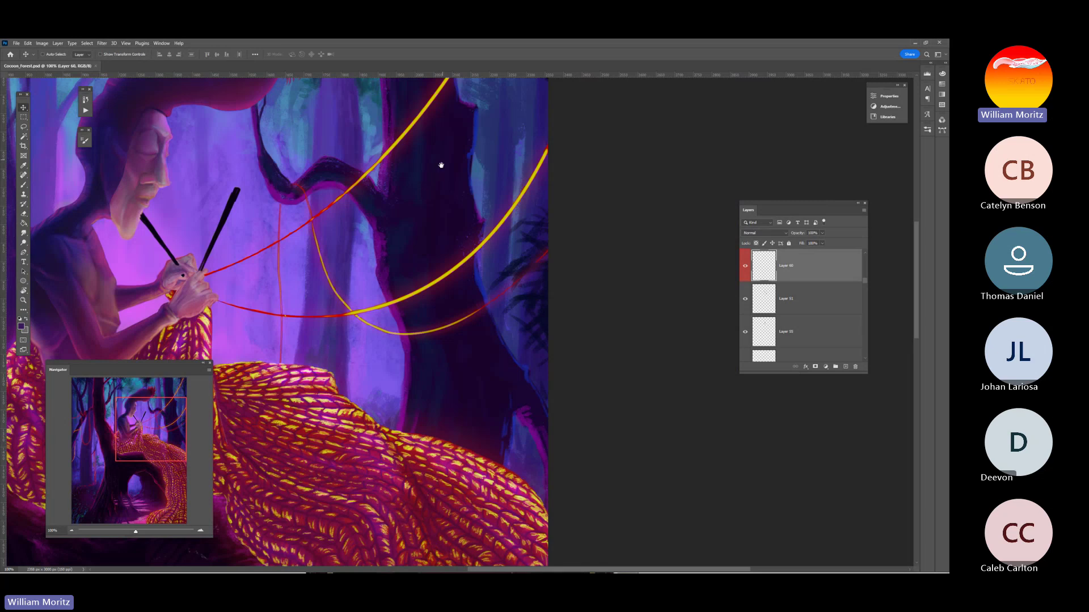
Select Layer 19 from the right edge of the dark trunk behind the yarn and choose the Smudge tool
left_click_drag(440, 163, 418, 250)
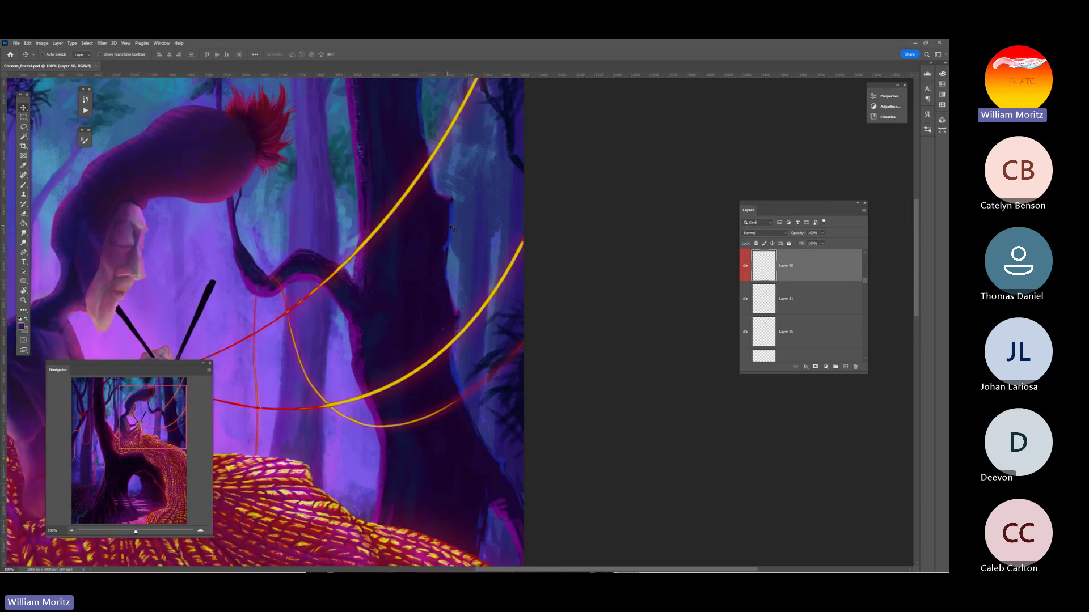
right_click(453, 228)
left_click(468, 232)
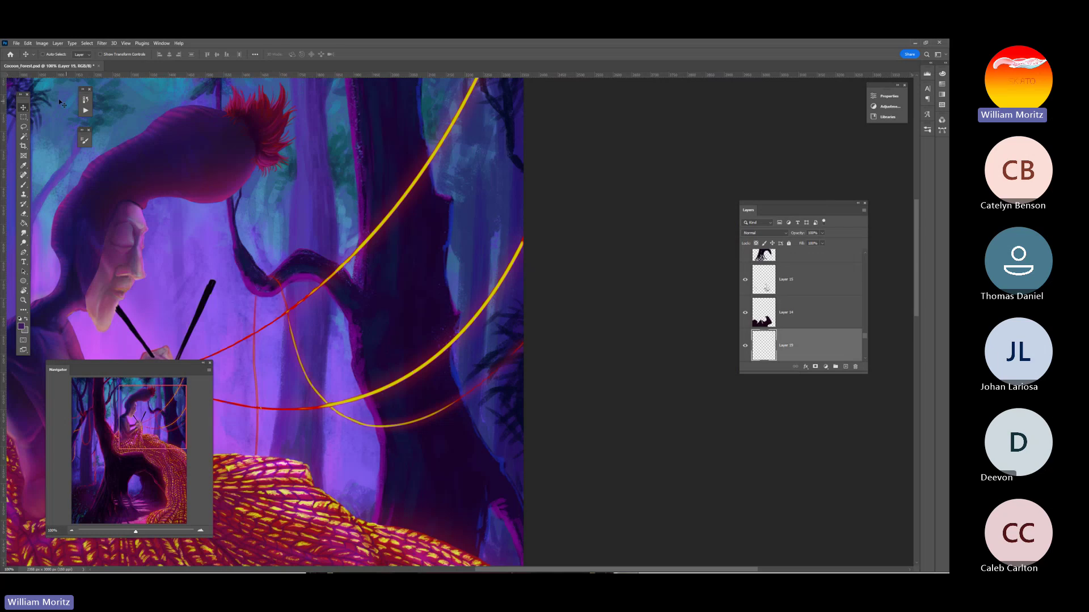
right_click(452, 243)
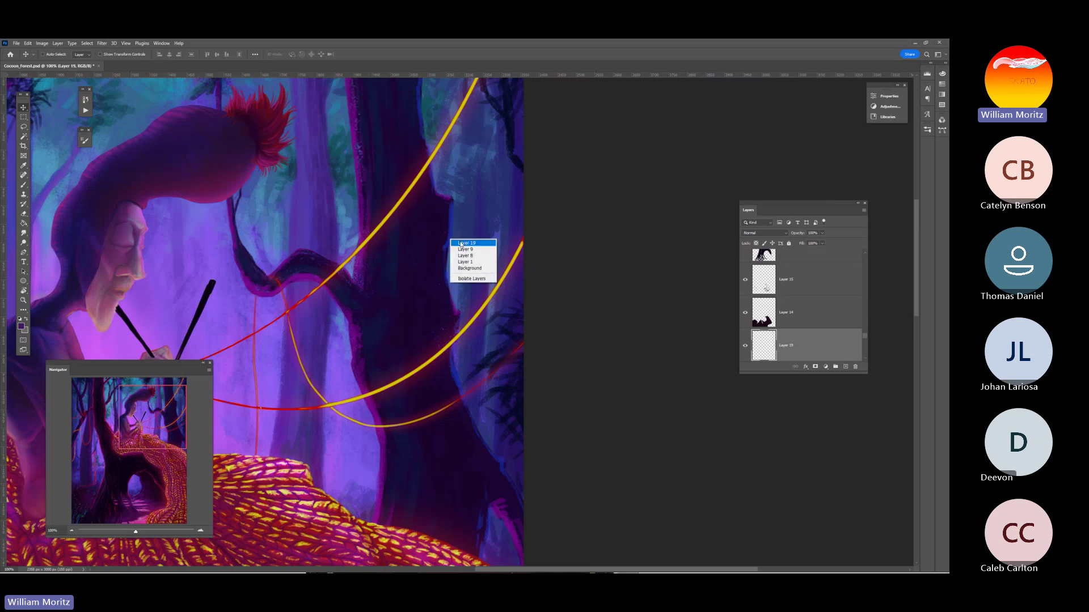
left_click(461, 244)
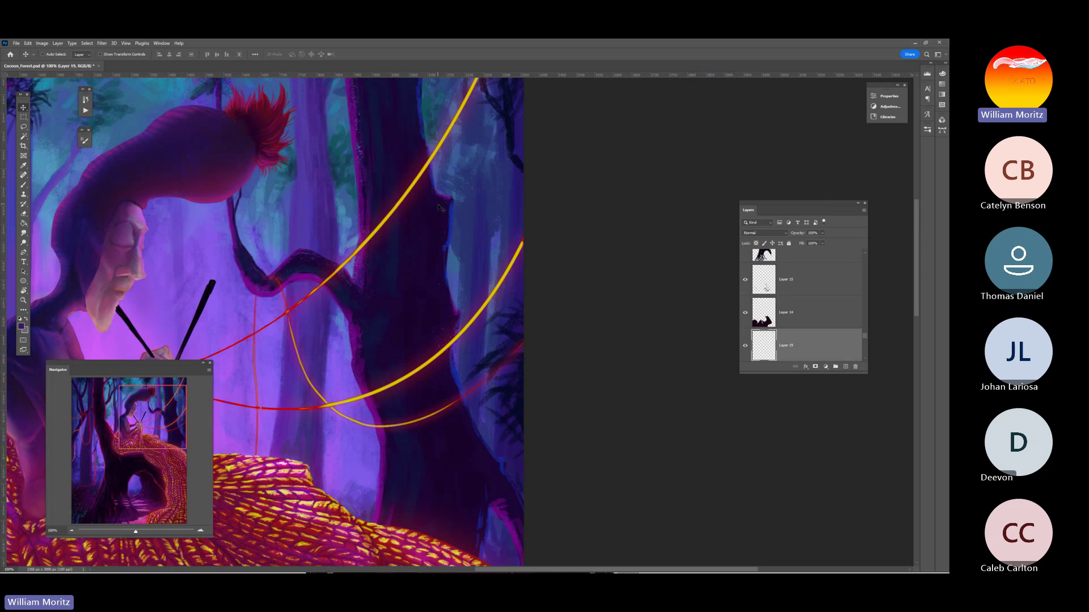
left_click(23, 233)
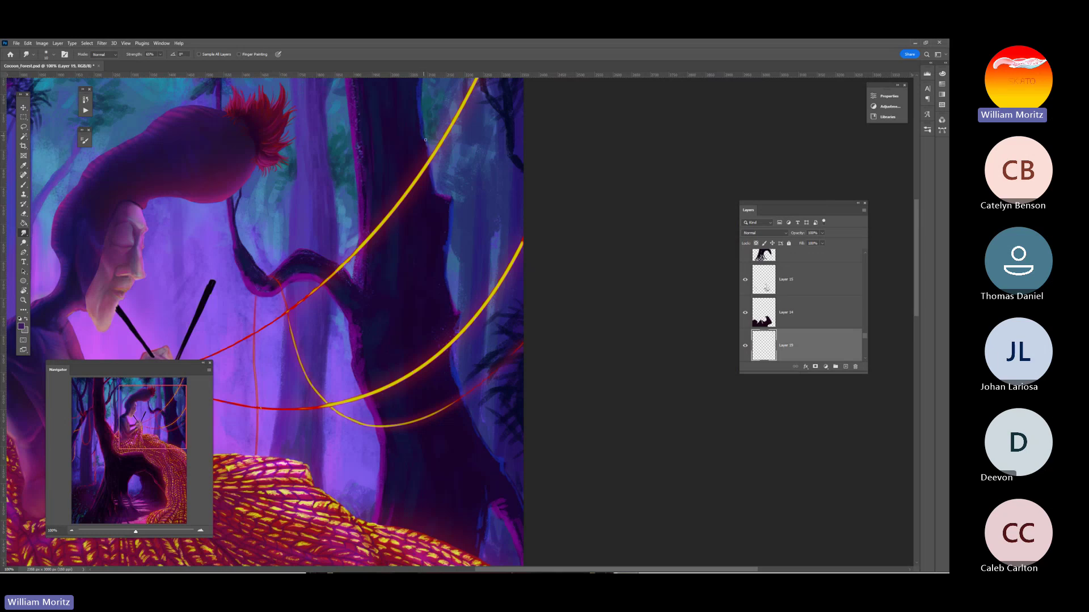
Select Layer 10 from the dark tree's lower edge for smudging and check its content by hiding and showing it
scroll(423, 126, "up", 3)
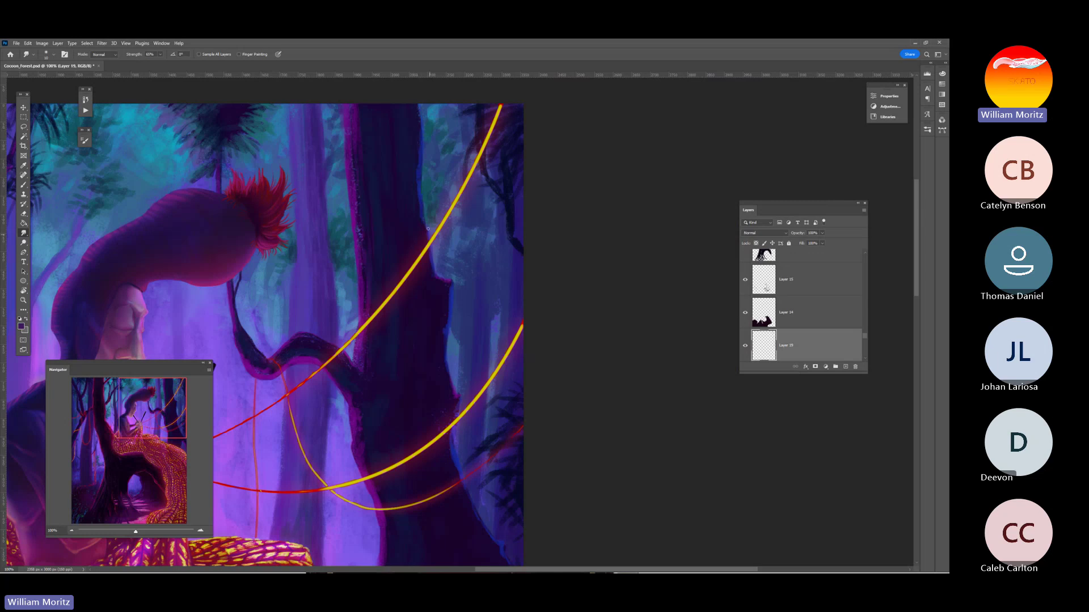
scroll(428, 228, "down", 5)
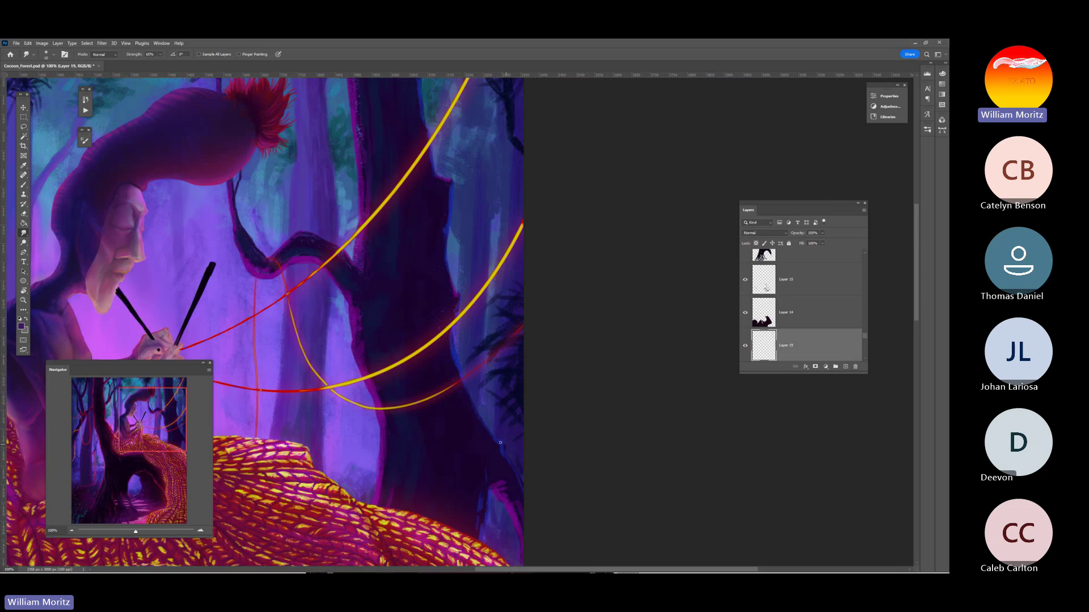
scroll(497, 434, "down", 2)
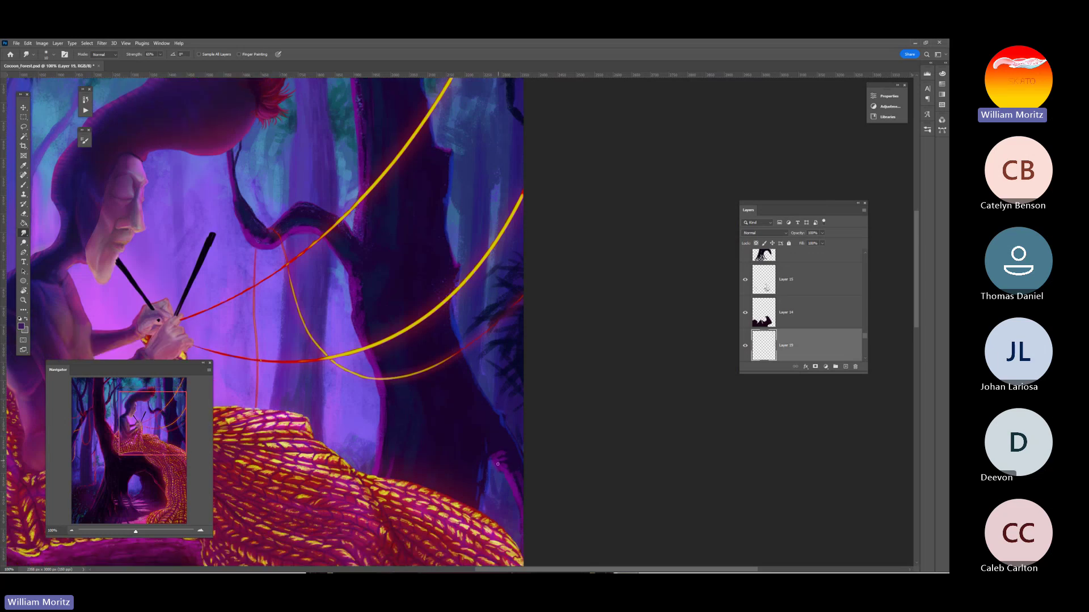
key("v")
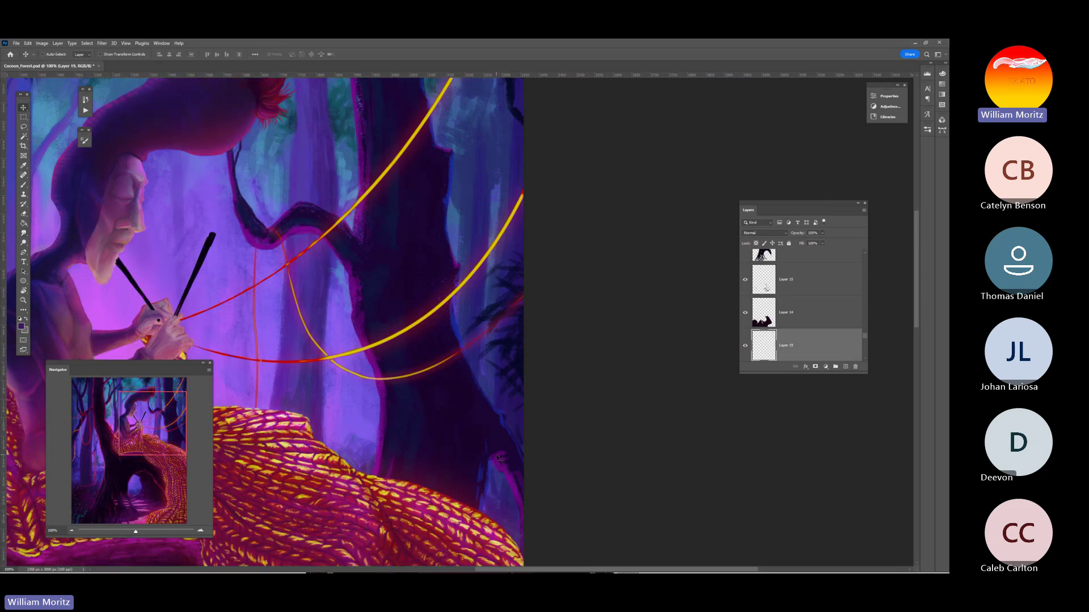
right_click(498, 456)
left_click(513, 459)
left_click(24, 233)
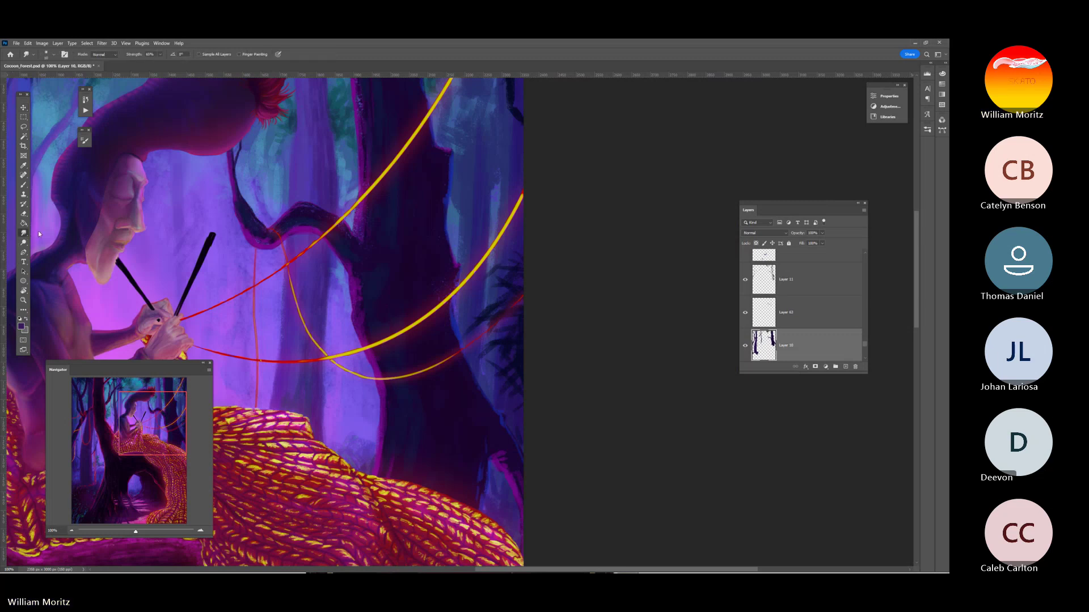
left_click(745, 345)
left_click(745, 345)
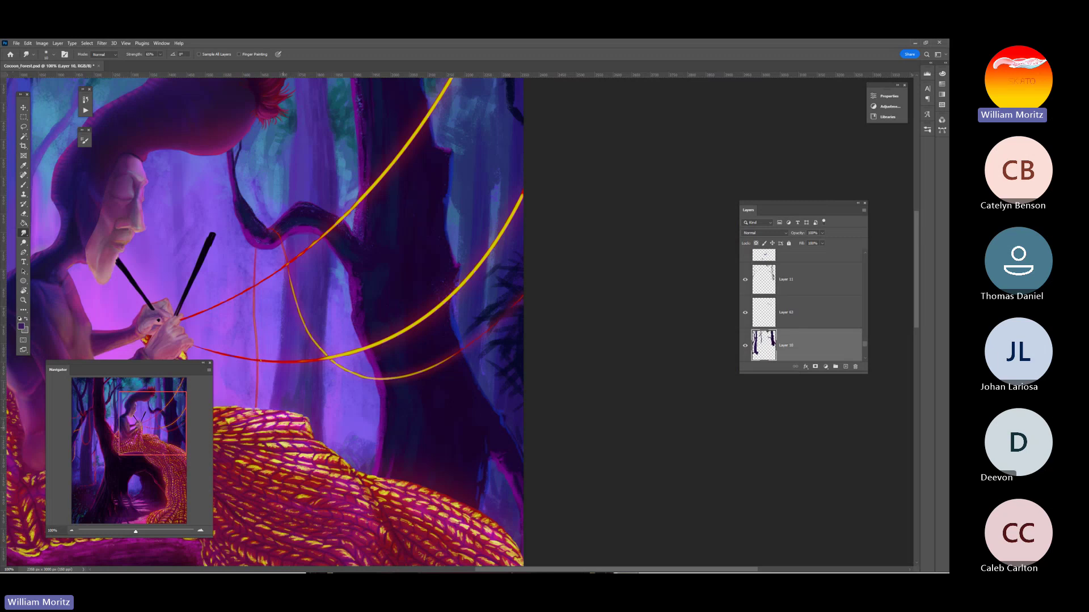
Examine the background behind the knitter's head and neck up close
mouse_move(433, 384)
left_mouse_down()
mouse_move(794, 414)
mouse_move(908, 329)
left_mouse_up()
mouse_move(562, 352)
left_mouse_down()
mouse_move(537, 448)
mouse_move(437, 499)
left_mouse_up()
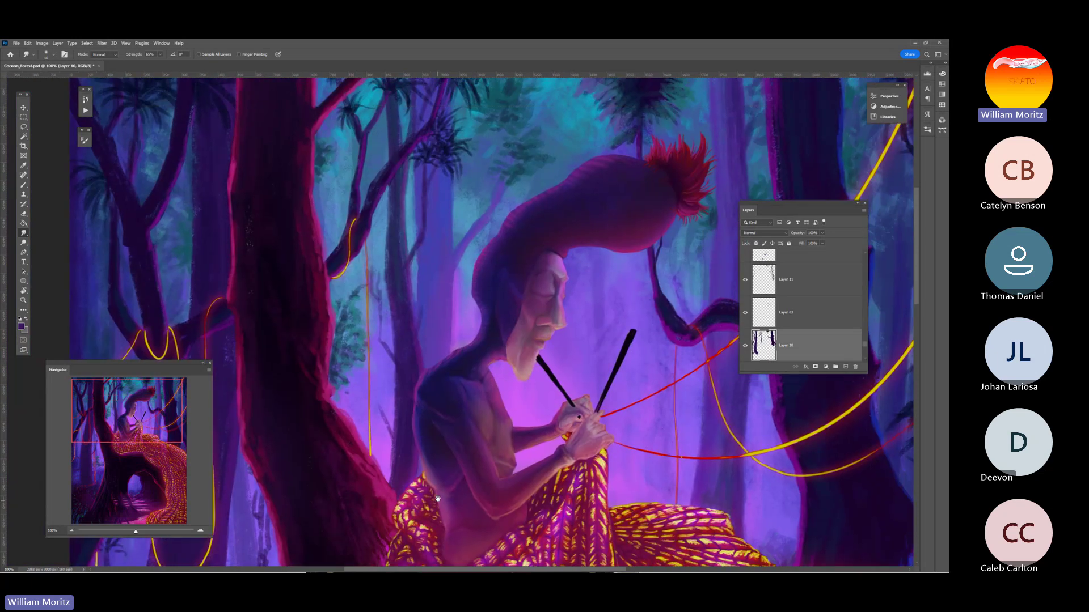
left_click(24, 300)
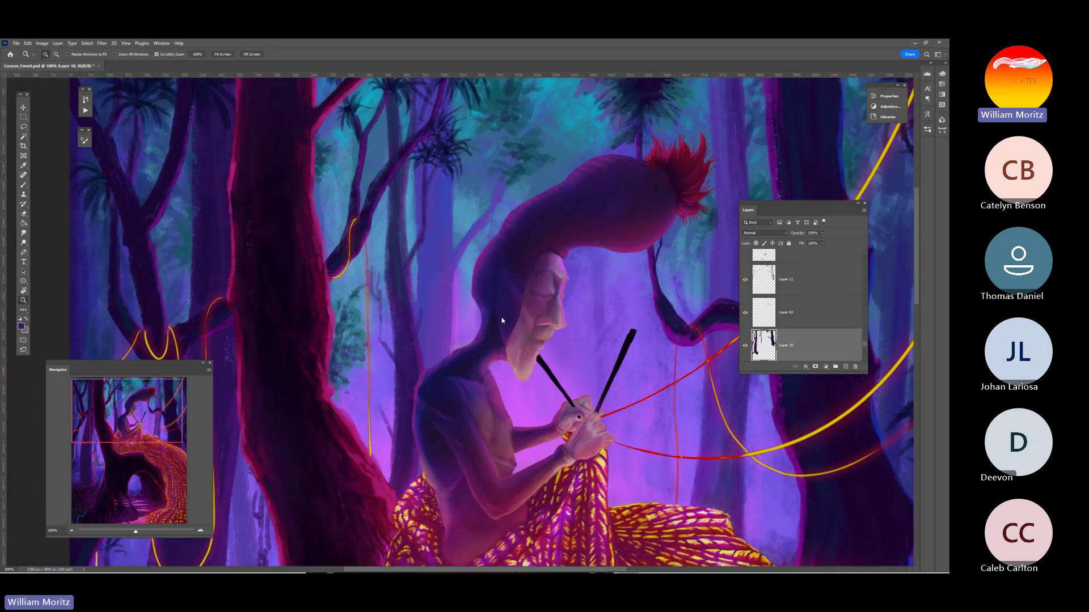
left_click(471, 301)
left_click(412, 250)
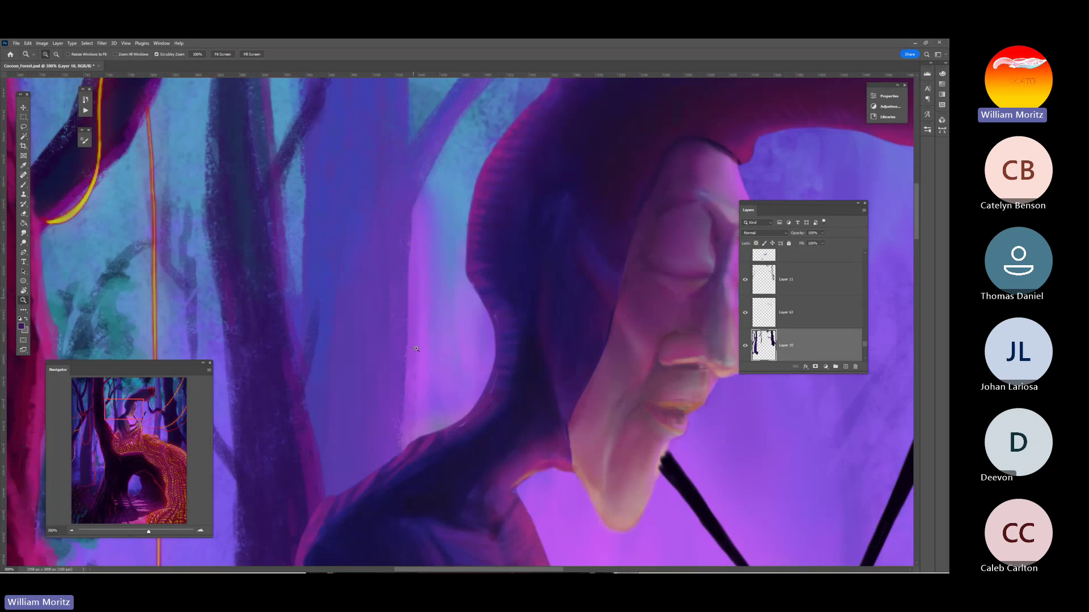
left_click(429, 316, "alt")
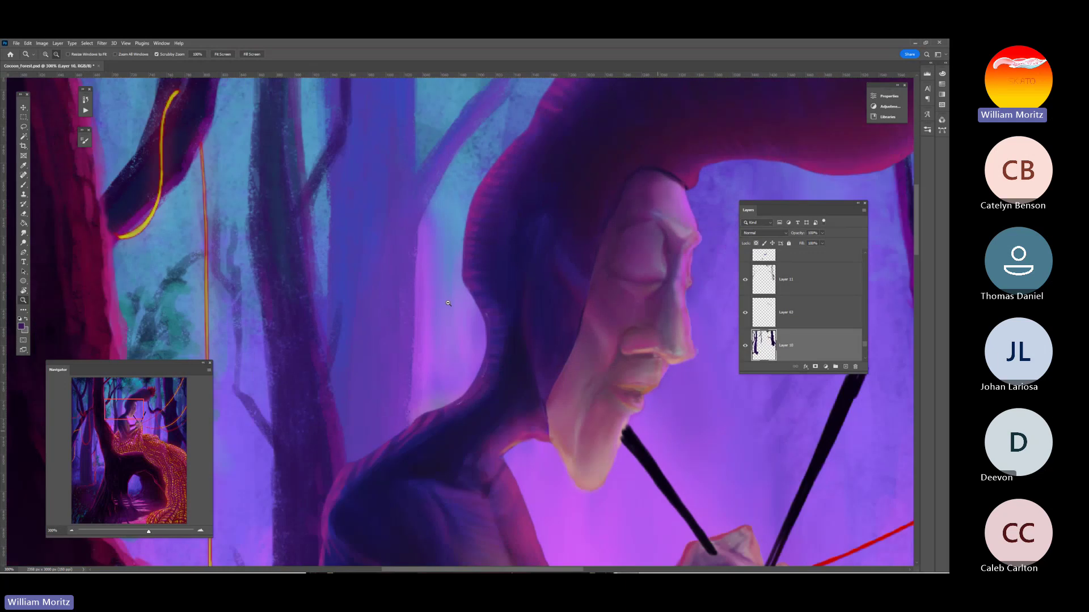
left_click(454, 301, "alt")
left_click(453, 301, "alt")
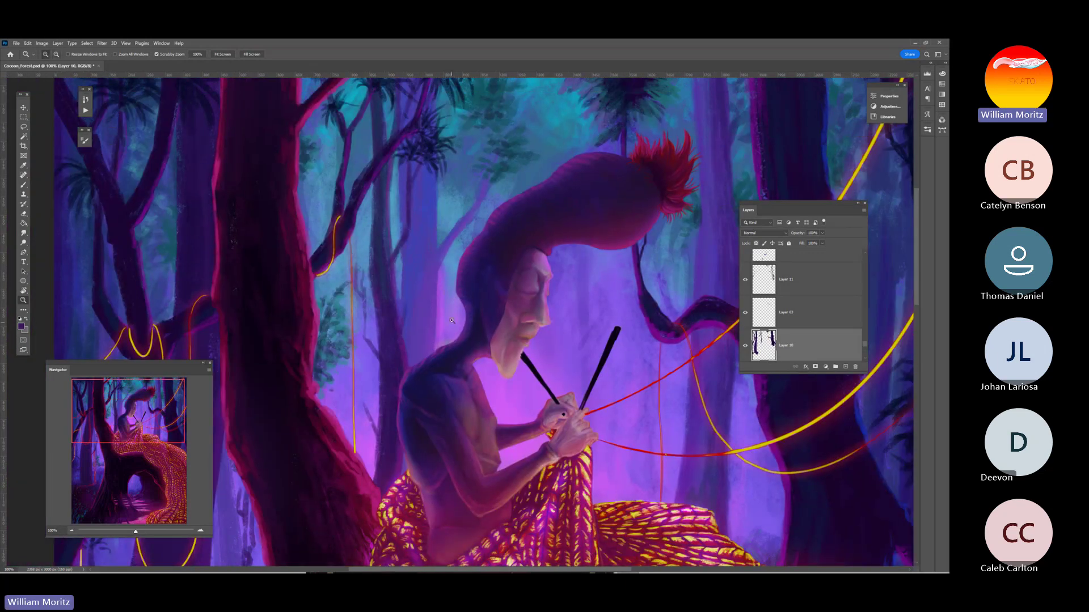
Review the whole painting, from the forest canopy to the lower end of the knitted blanket
left_click(523, 324, "alt")
left_click(527, 334, "alt")
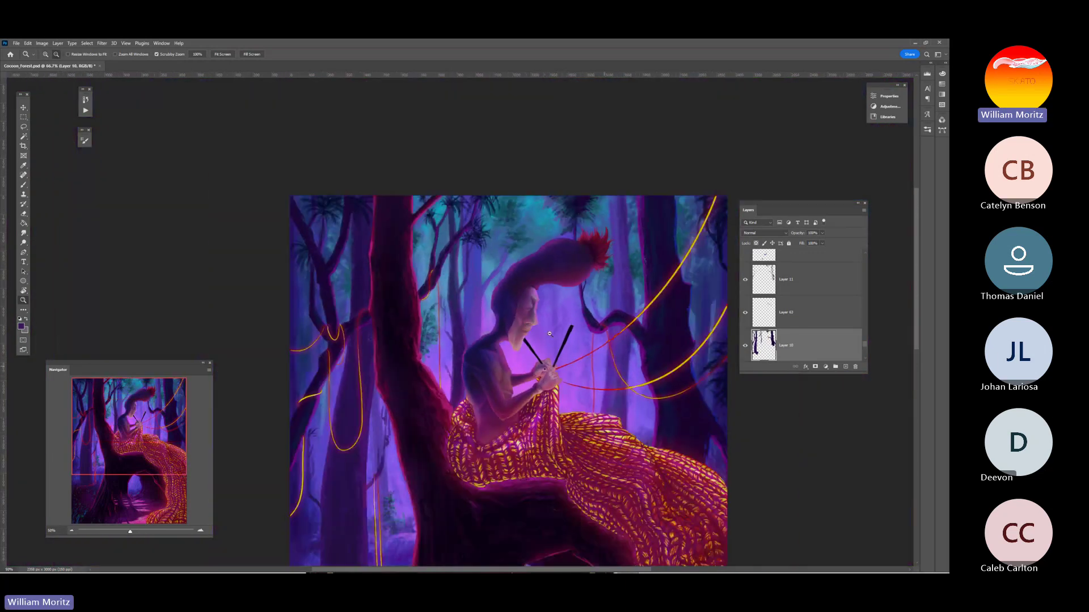
left_click(537, 354, "alt")
left_click(474, 312, "alt")
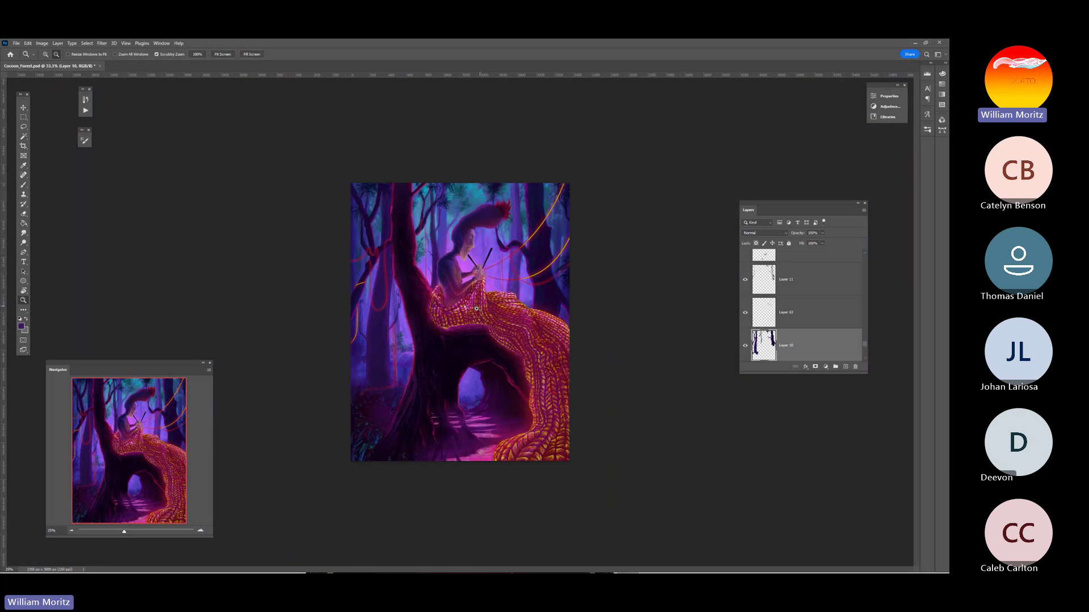
left_click(470, 266)
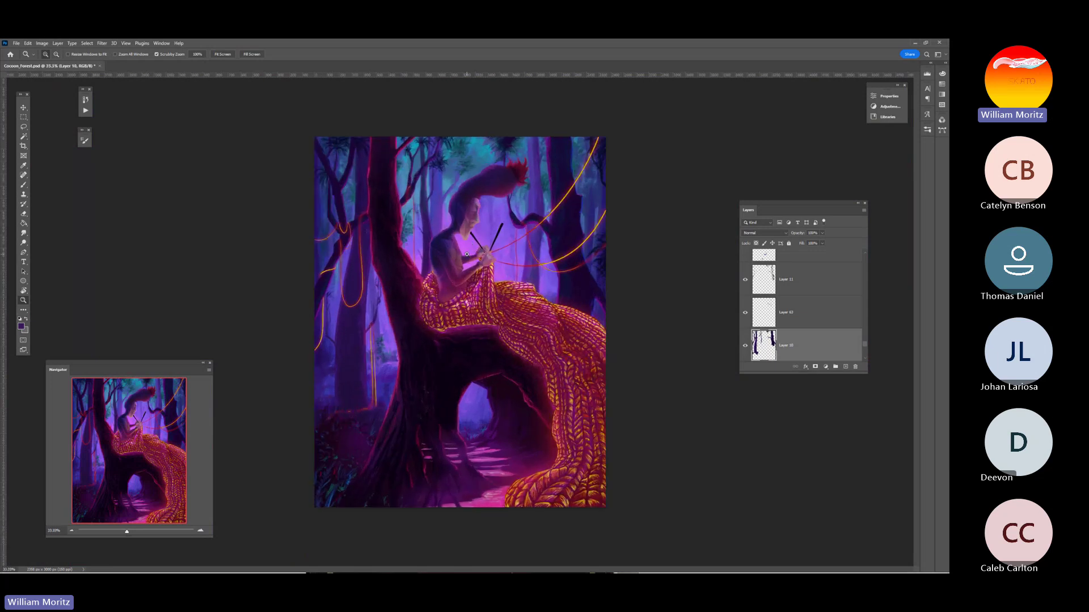
left_click(470, 266)
left_click_drag(443, 254, 443, 312)
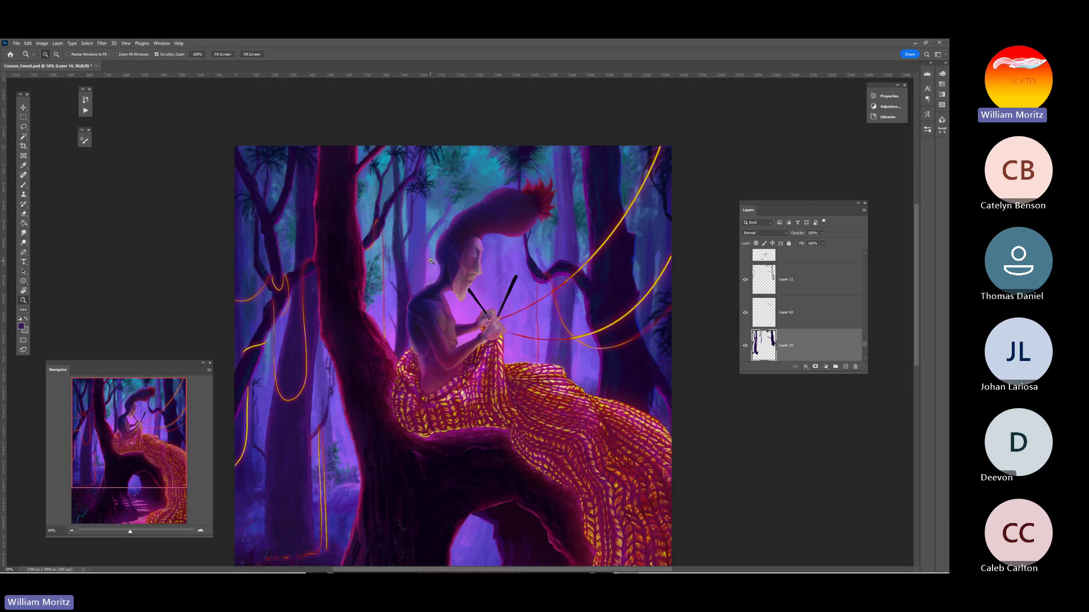
Select Layer 12 from the area behind the knitter's neck and check what it holds by hiding and showing it
left_click(431, 276)
key("i")
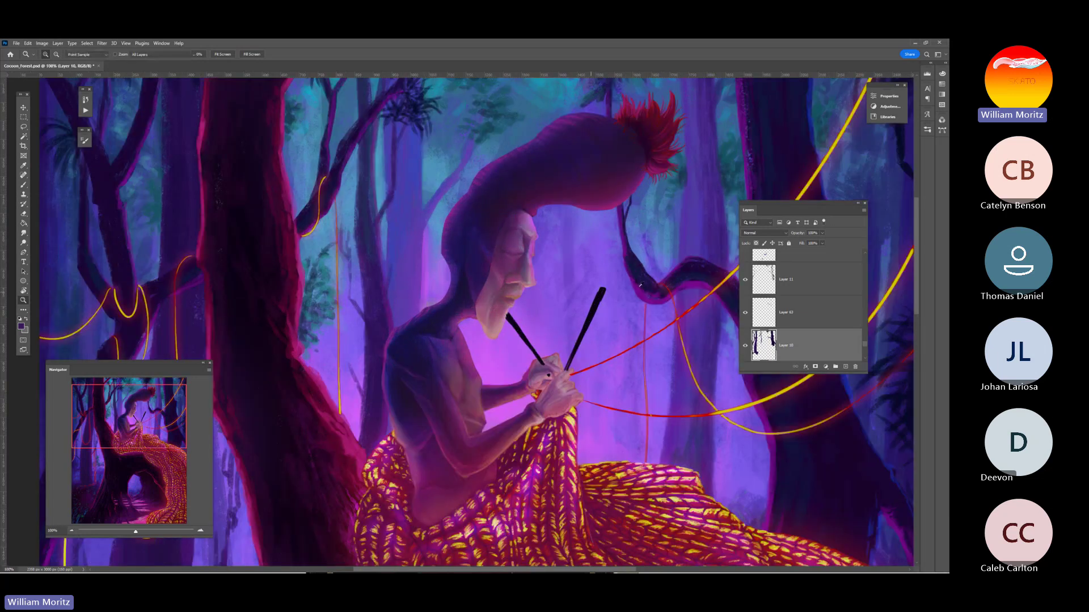
key("v")
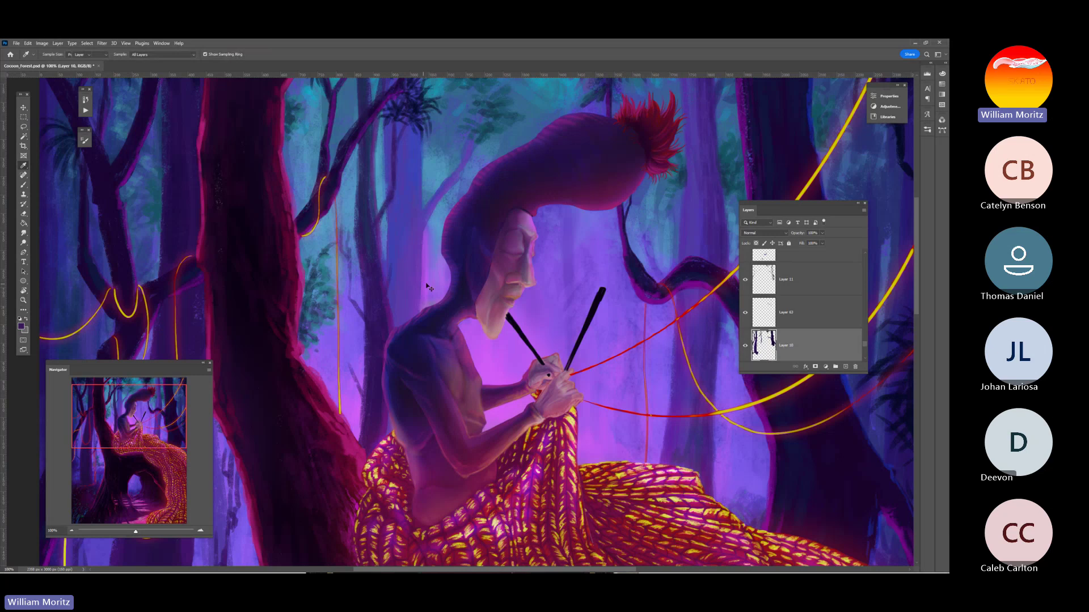
right_click(425, 264)
left_click(448, 268)
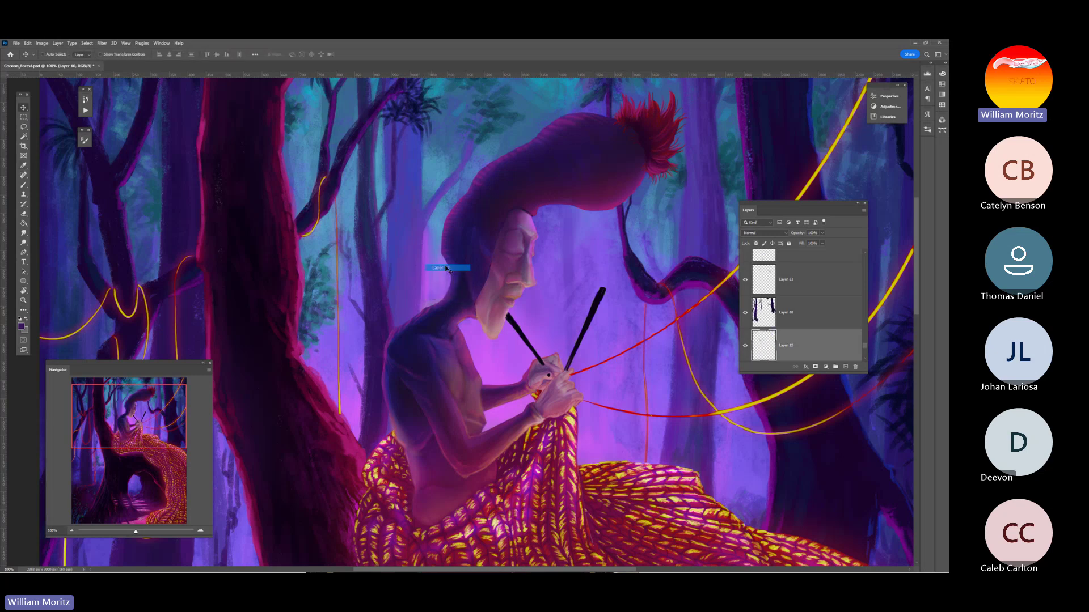
left_click(745, 346)
left_click(746, 345)
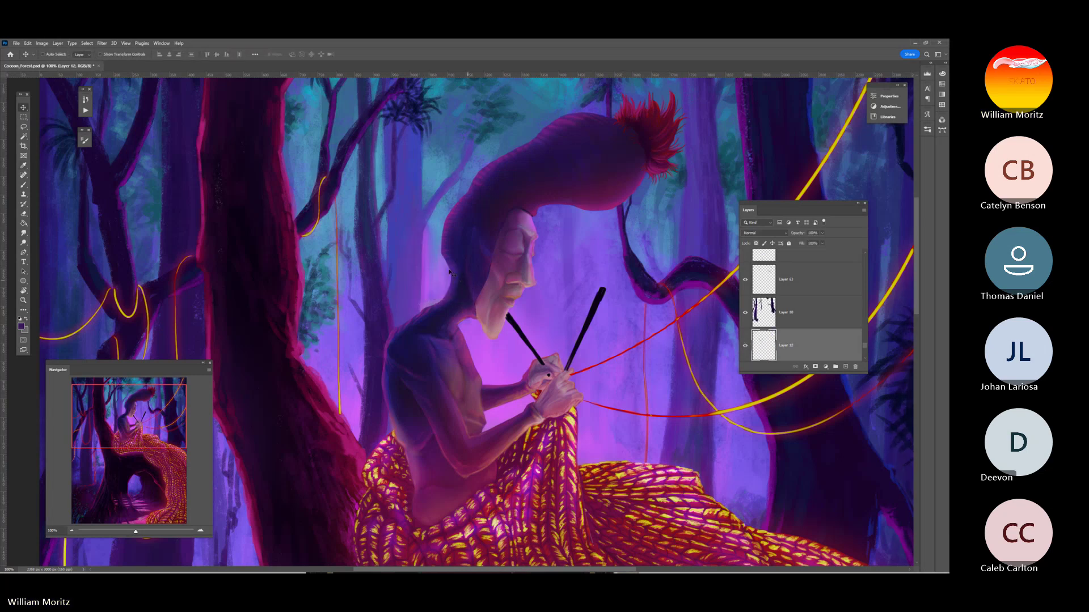
Select Layer 8 from the glowing background behind the knitter and check its content by hiding and showing it
right_click(428, 267)
left_click(450, 277)
left_click(746, 346)
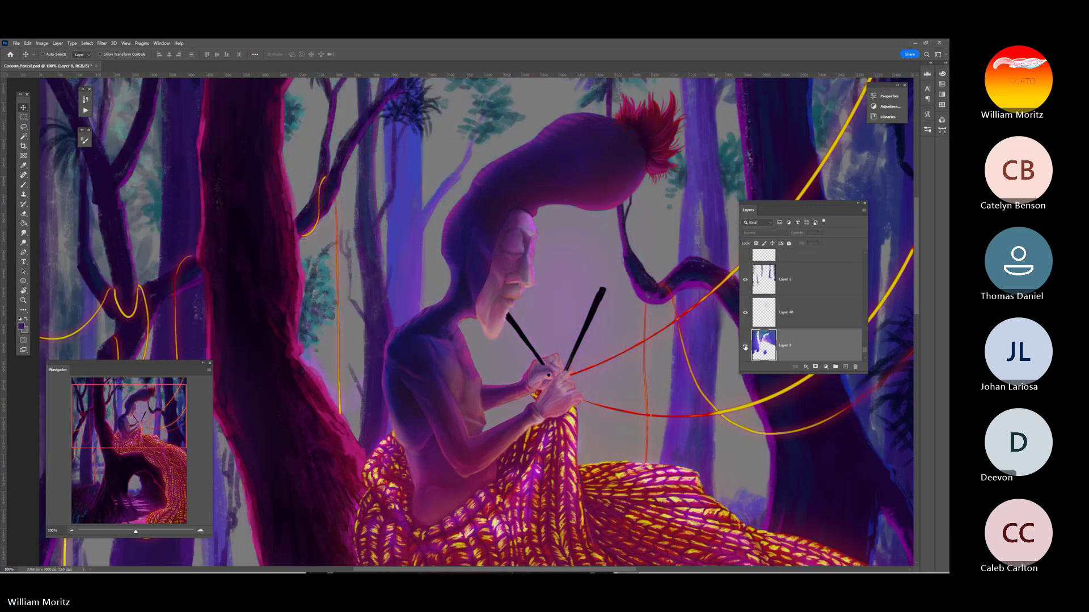
left_click(746, 345)
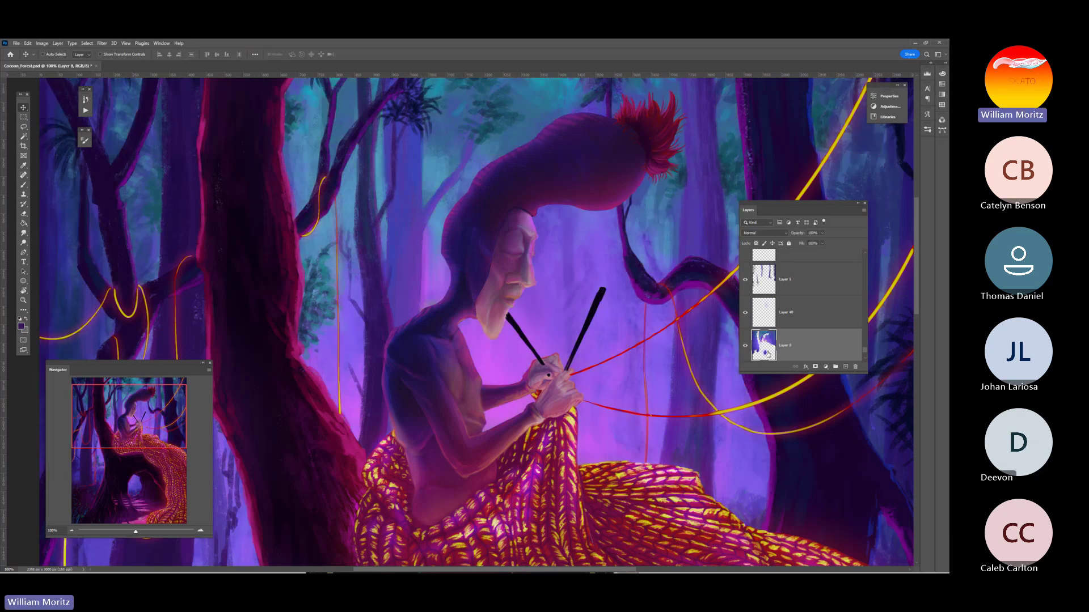
Sample the purple background near the hanging branch, paint it behind the knitter's head on Layer 8, and enlarge the brush
key("i")
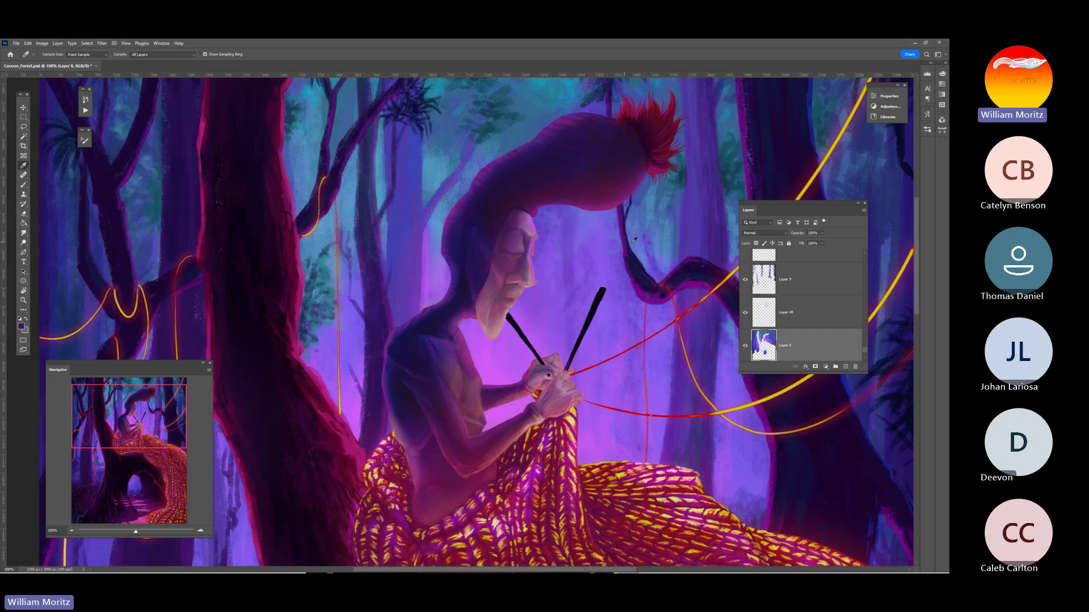
left_click(607, 244)
key("b")
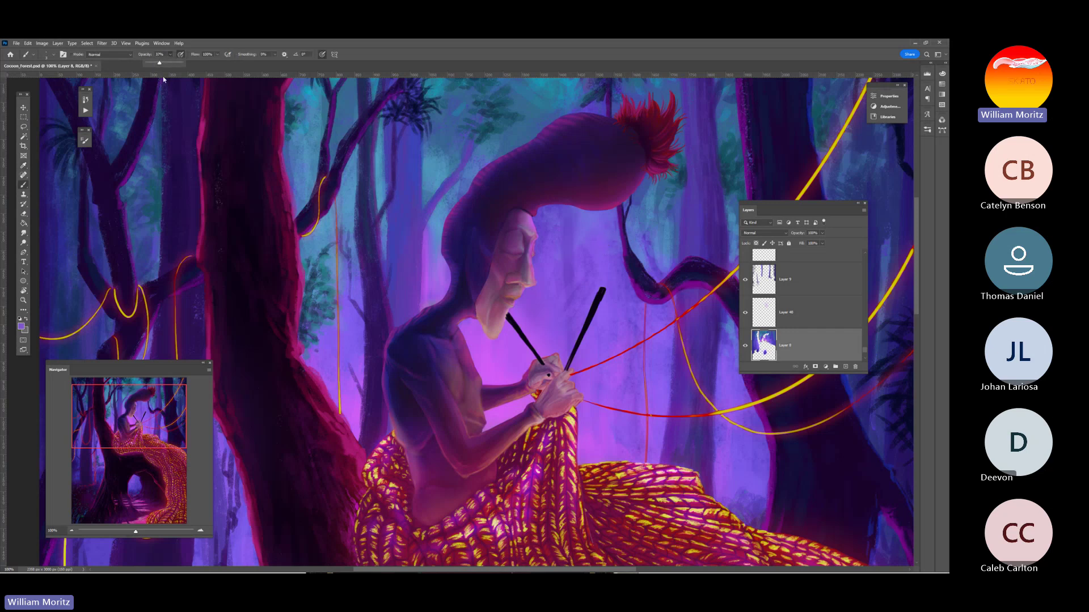
left_click(426, 237)
key("bracketright")
key("bracketright")
key("bracketright")
Review the glow around the knitter both in the whole painting and up close
key("z")
left_click(549, 298, "alt")
left_click(549, 298, "alt")
left_click(558, 296, "alt")
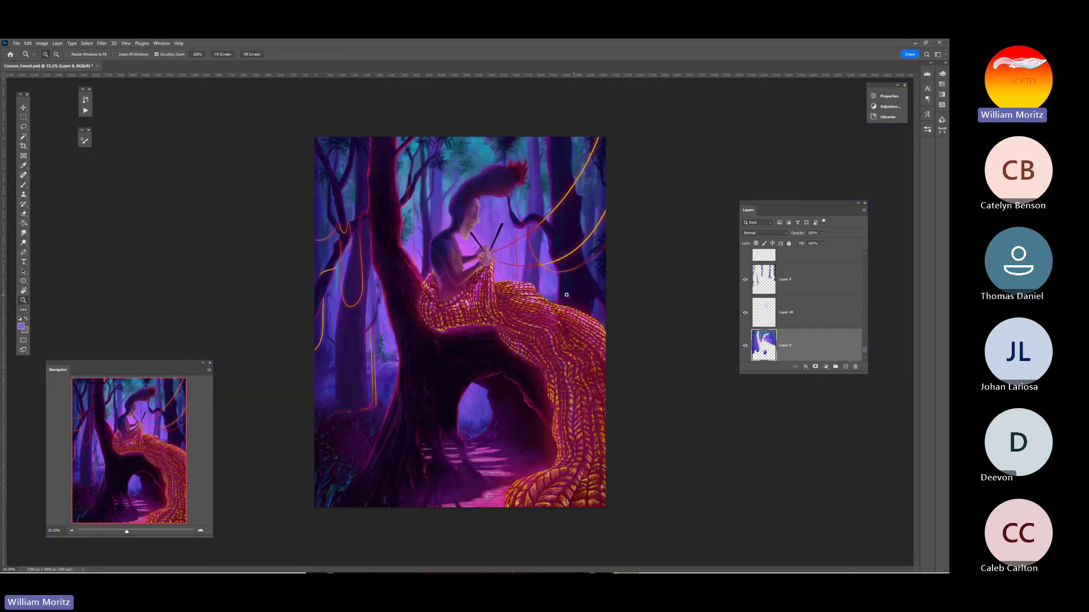
left_click_drag(449, 206, 444, 221)
key("i")
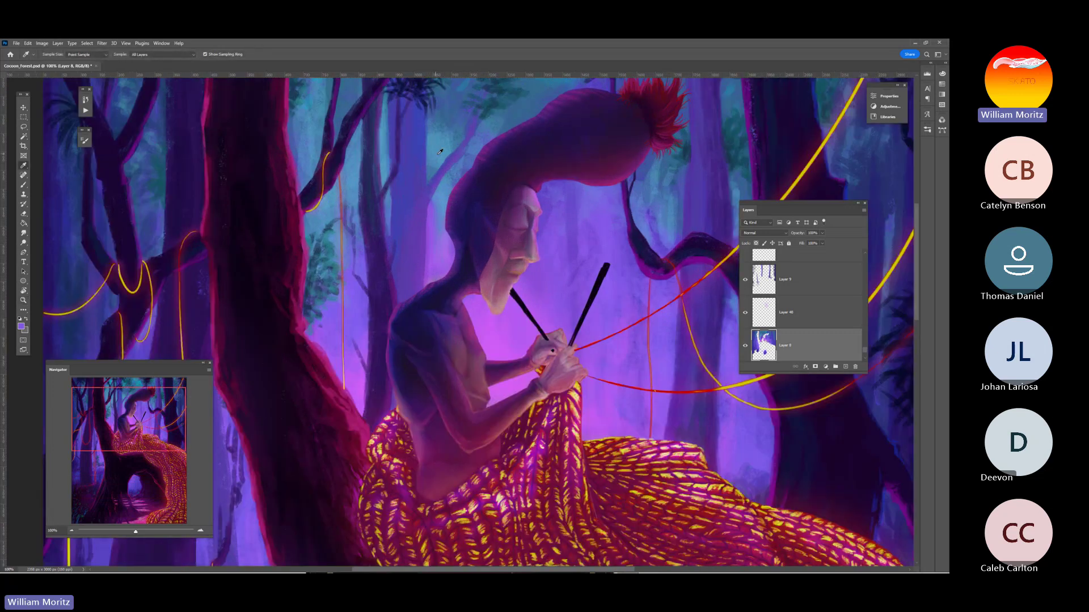
left_click(23, 300)
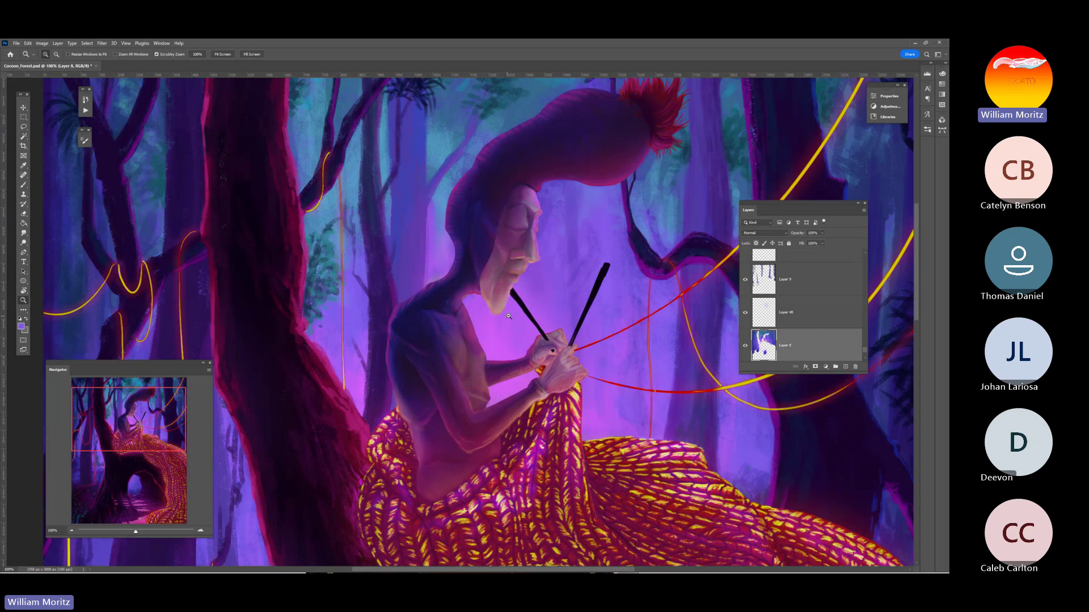
left_click_drag(509, 316, 522, 336)
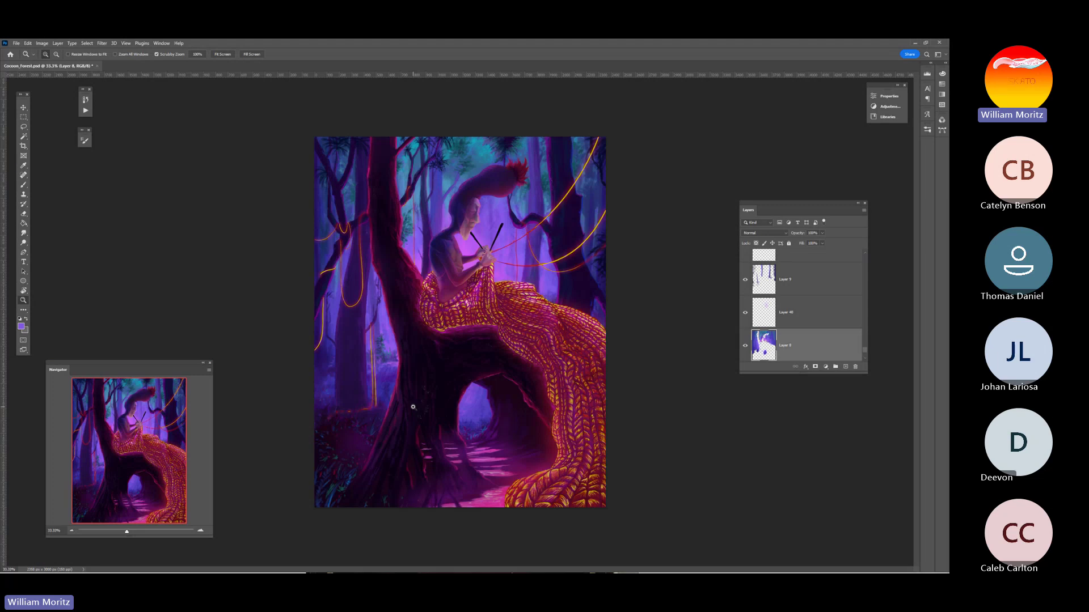
Save Cocoon_Forest.psd and sample the pinkish purple glow beside the knitting needles as the foreground colour
key("ctrl+s")
key("v")
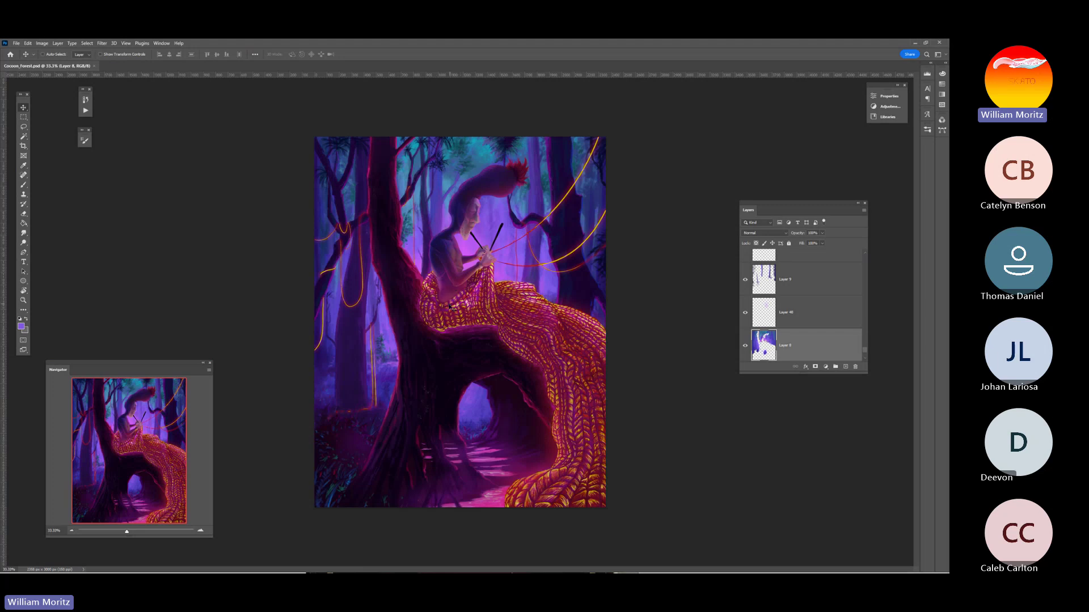
key("i")
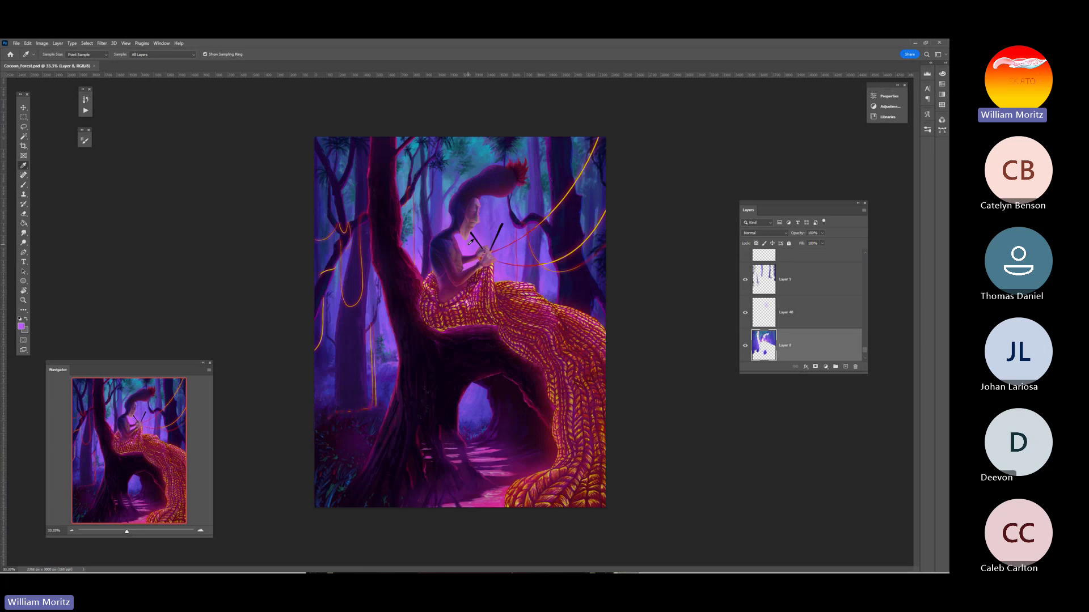
key("v")
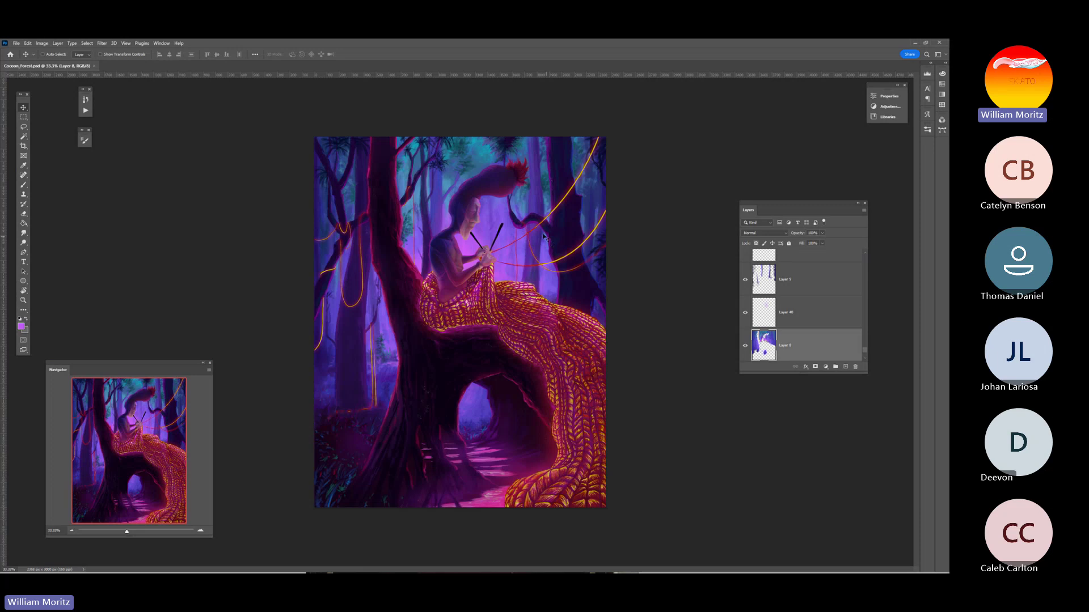
Load the dark background trees' layer as a selection and add a new layer directly above it
right_click(568, 239)
left_click(584, 245)
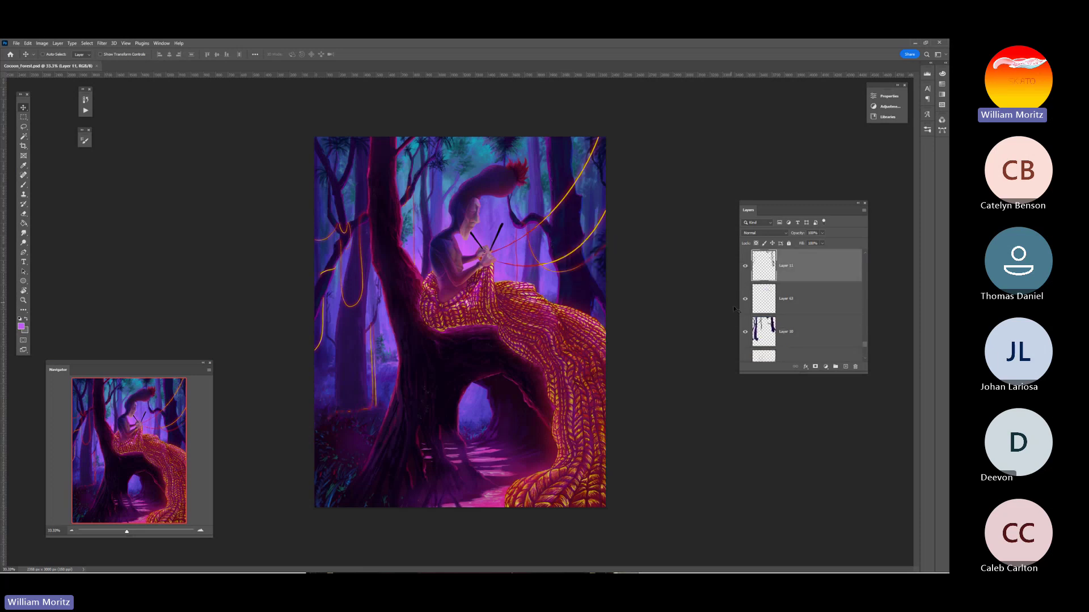
left_click(766, 335, "ctrl")
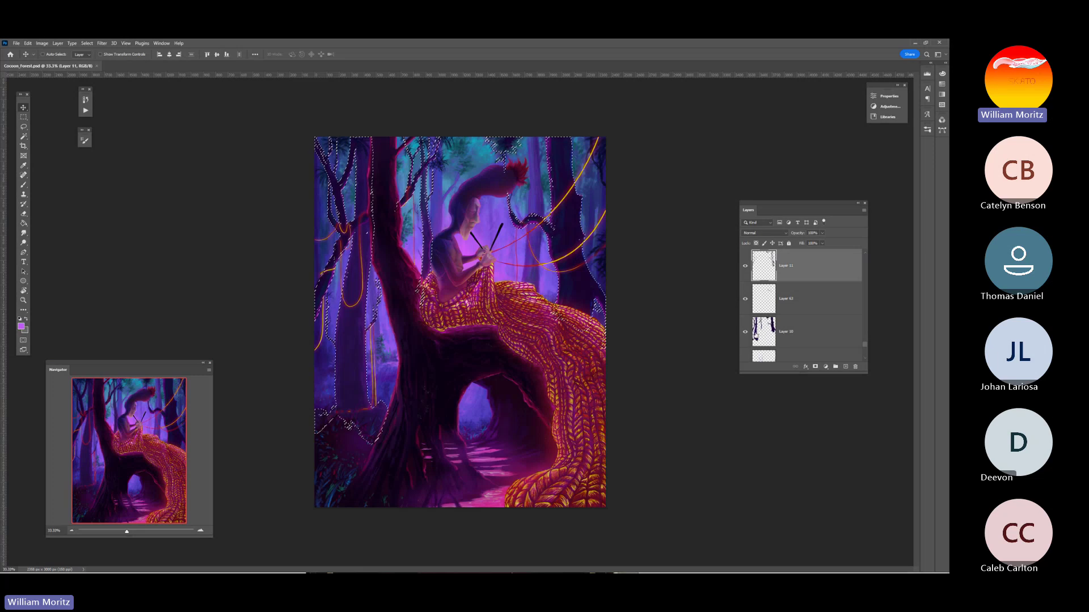
left_click(761, 331)
left_click(845, 367)
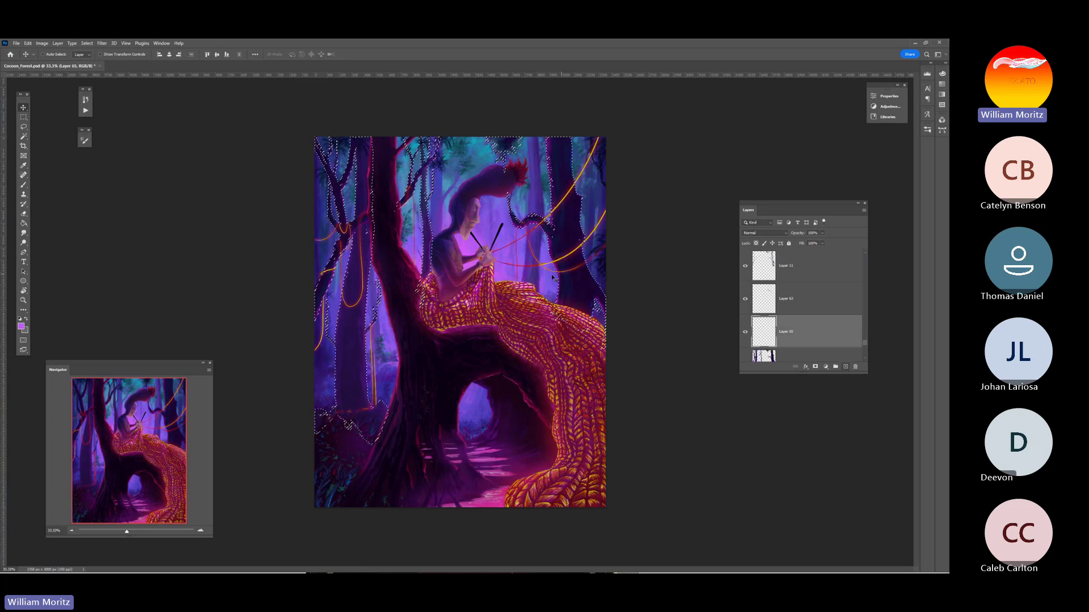
Brush the sampled pinkish purple over the tree and curved branch facing the knitter with a smaller brush, inside the selection
key("b")
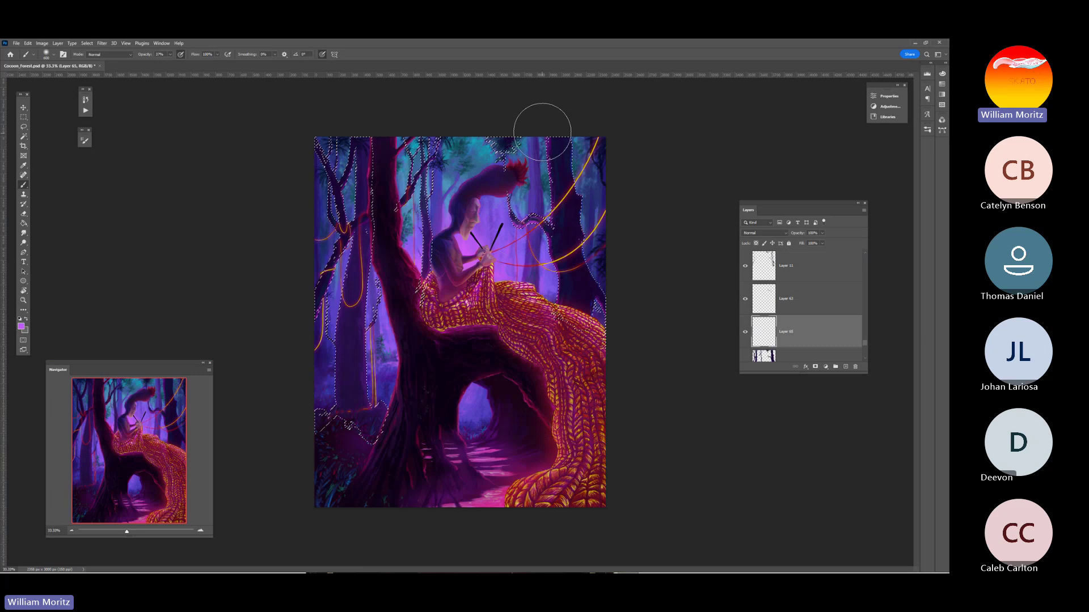
key("bracketleft")
key("bracketleft")
key("bracketleft")
key("bracketleft")
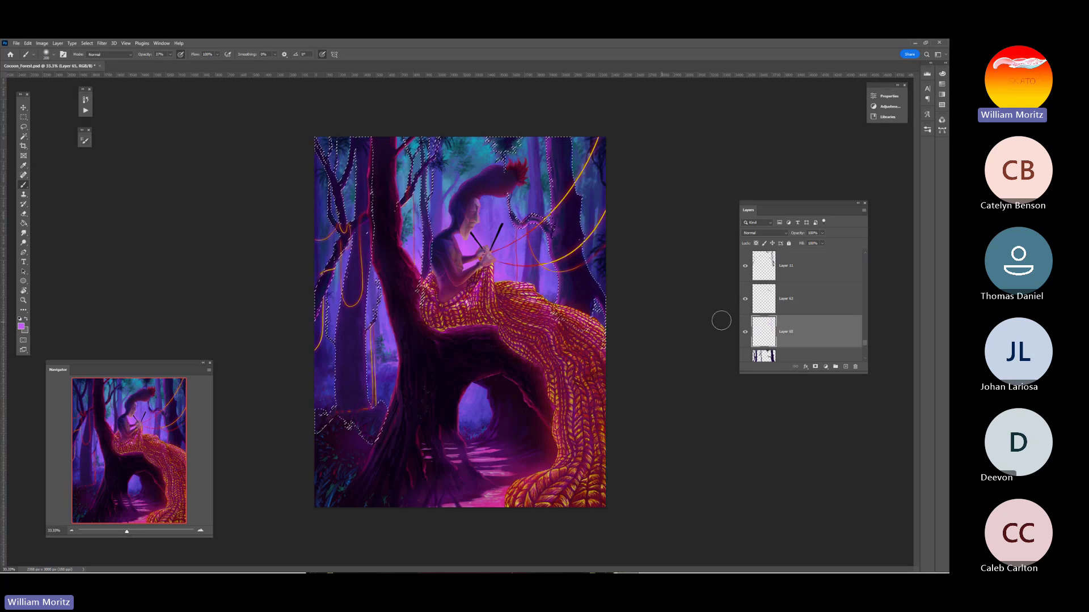
Move the painted glow layer above Layer 11 and clear the selection
left_click_drag(766, 334, 769, 254)
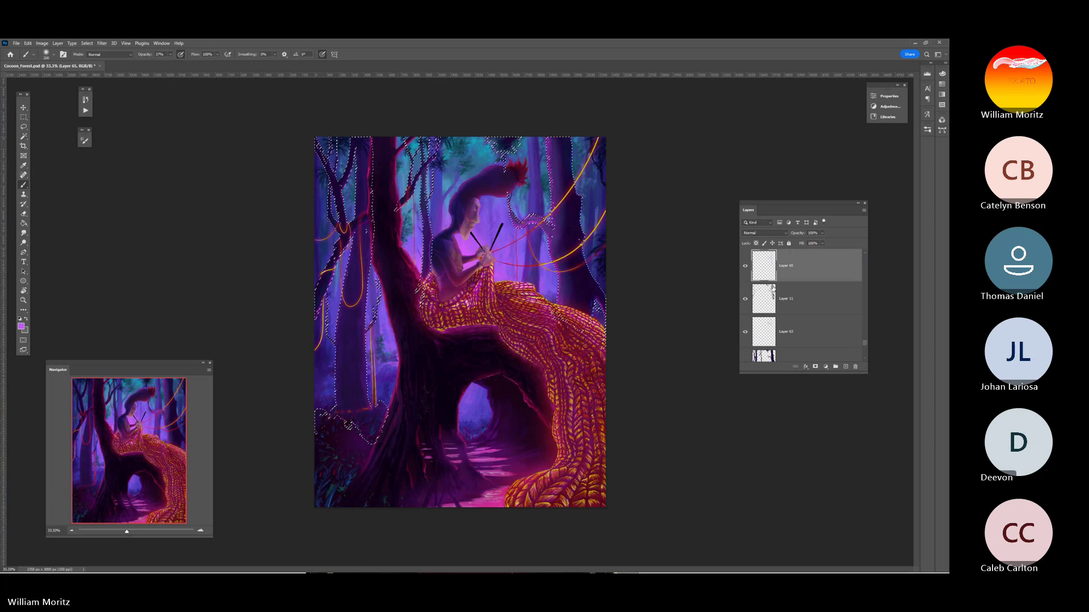
left_click(23, 126)
left_click(355, 248)
Examine the glow on the tree and branch up close with Layer 65 hidden and shown
left_click(24, 300)
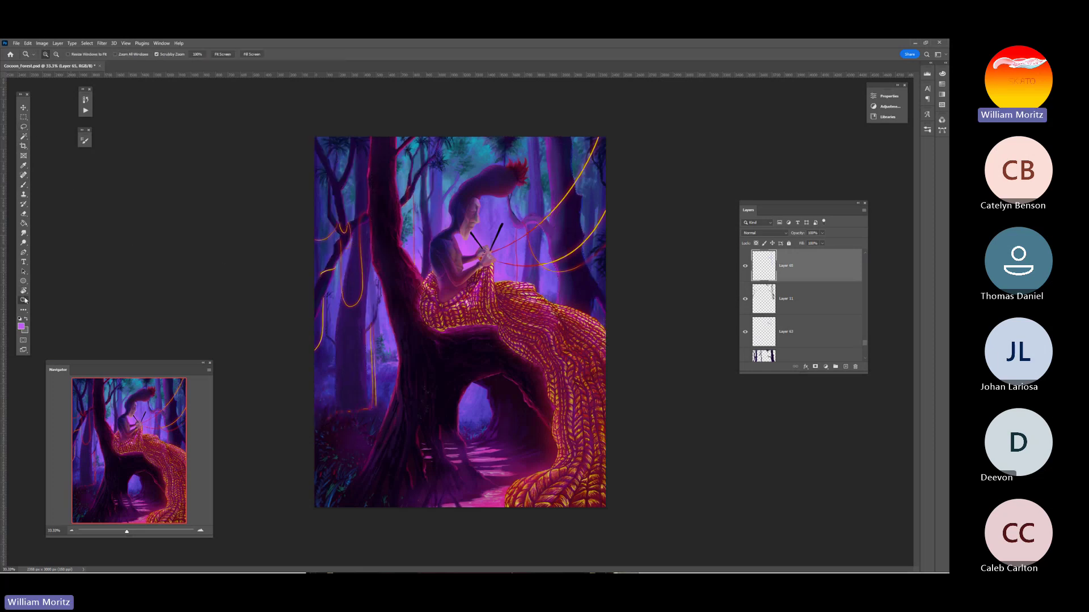
left_click(499, 303)
left_click(499, 303)
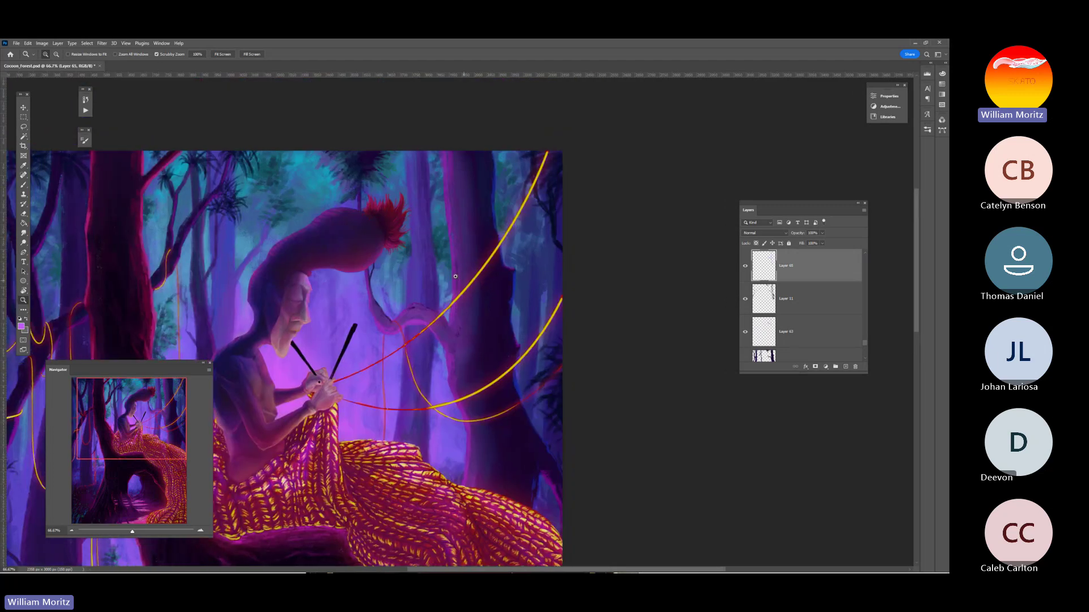
left_click(469, 269)
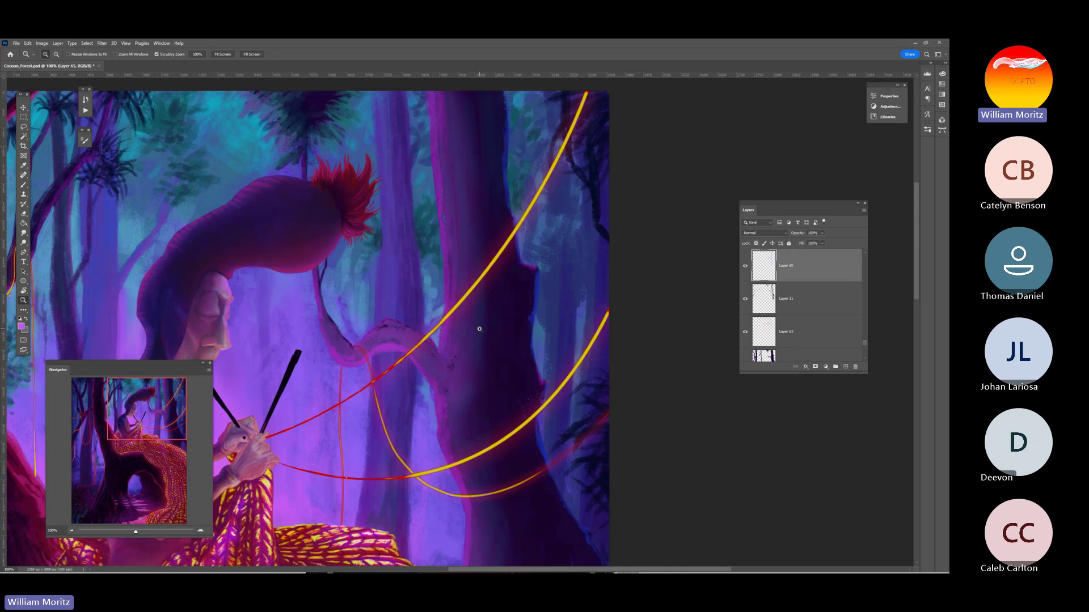
key("alt")
left_click(469, 247, "alt")
left_click(746, 266)
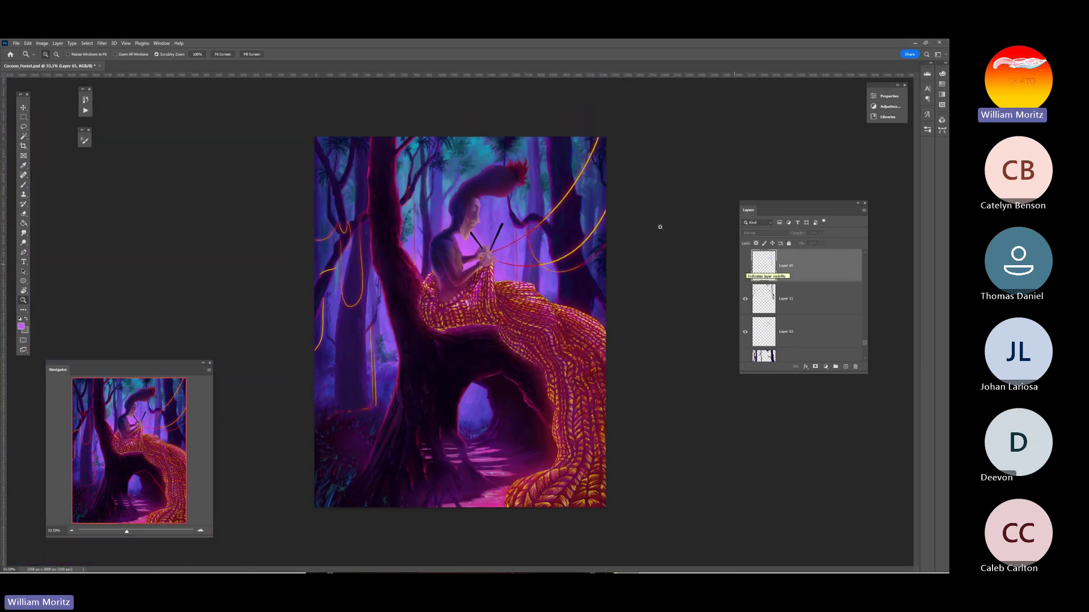
left_click(599, 188)
left_click(599, 189)
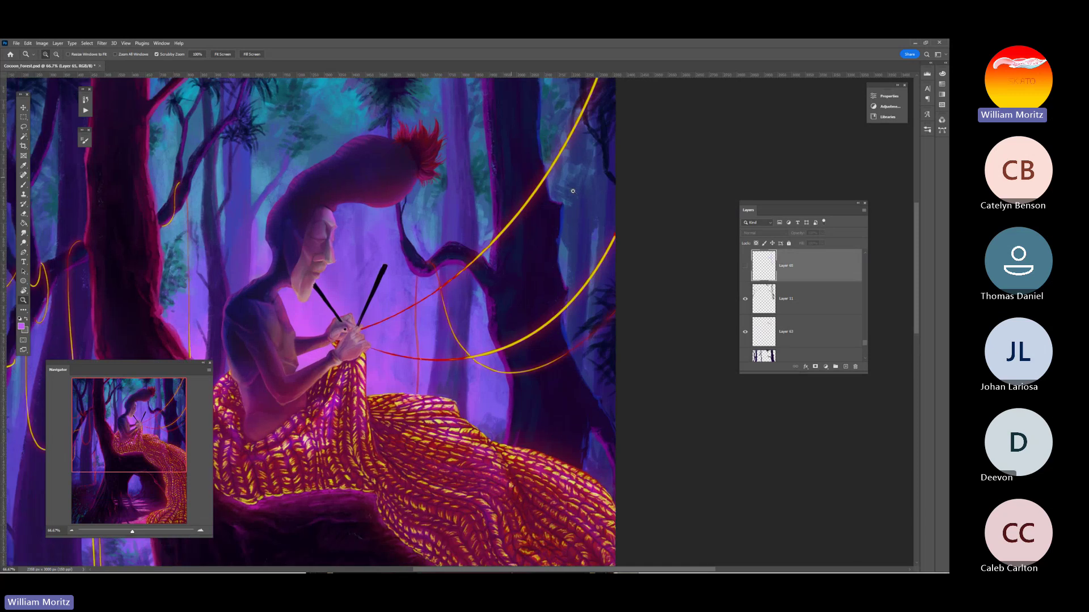
left_click_drag(506, 186, 506, 225)
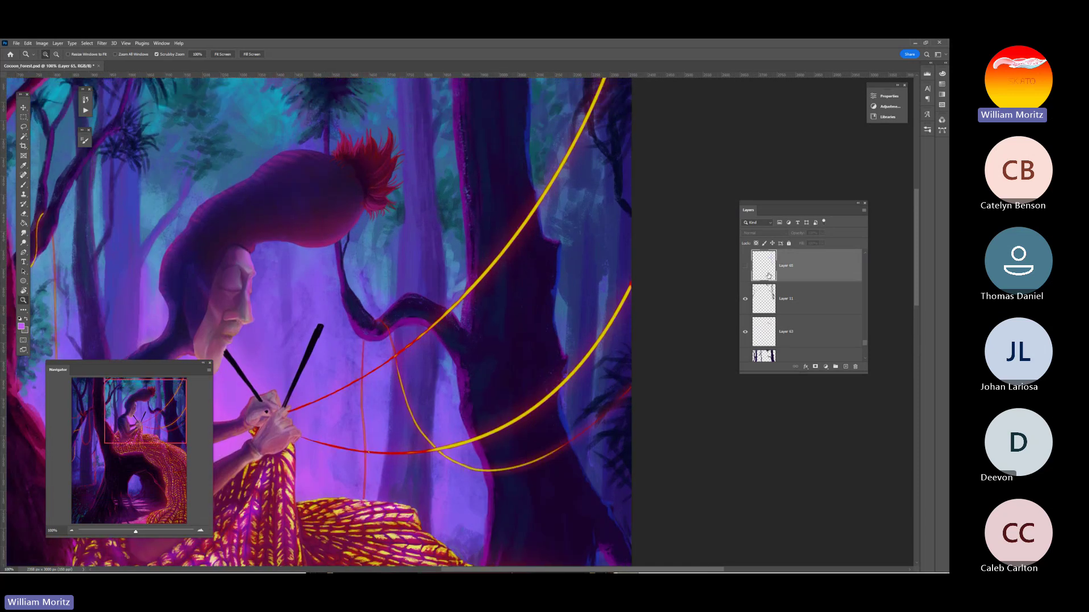
left_click(746, 266)
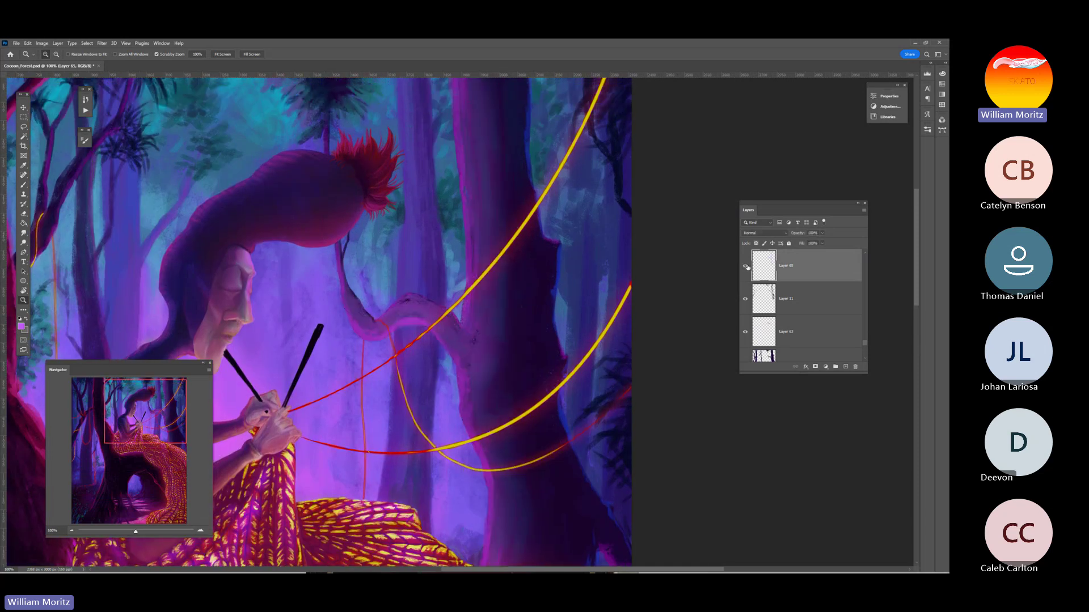
left_click(497, 227, "alt")
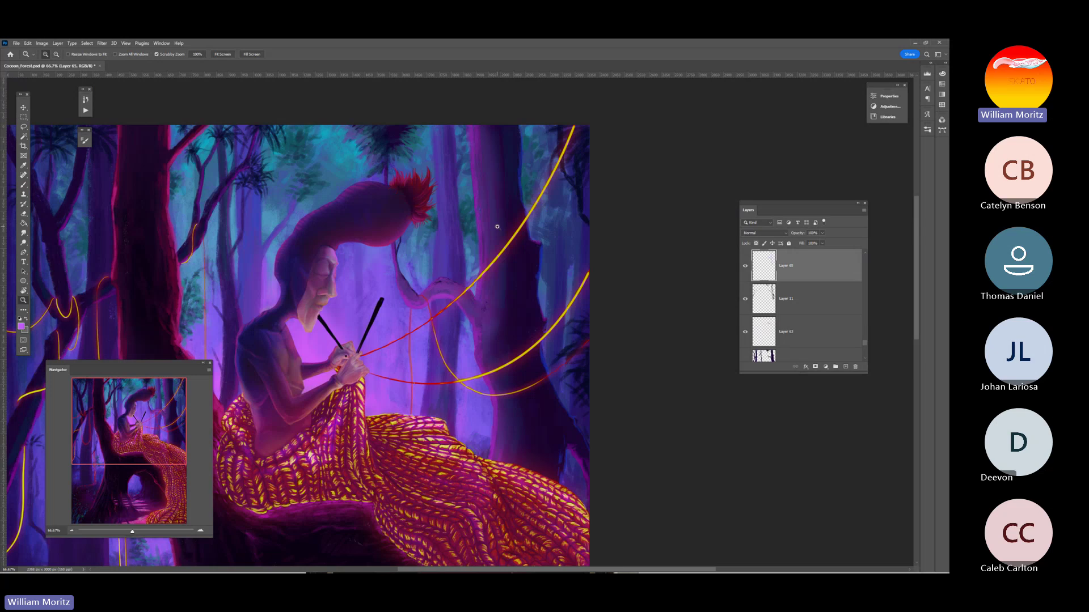
Lower the opacity of Layer 65 to about 40% to soften the purple glow on the tree
key("v")
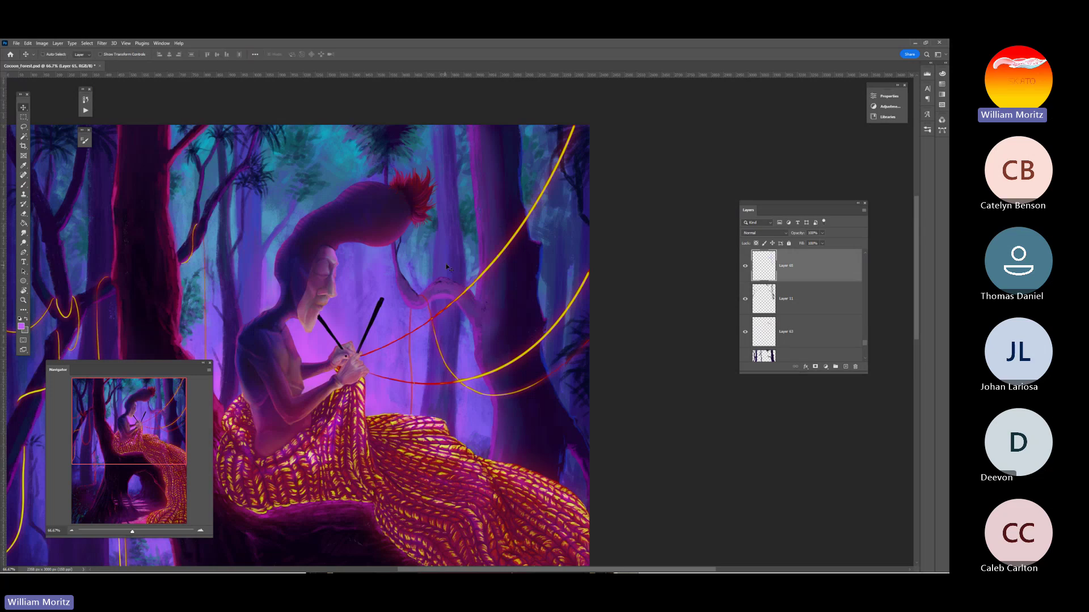
left_click(823, 233)
left_click_drag(811, 243, 803, 243)
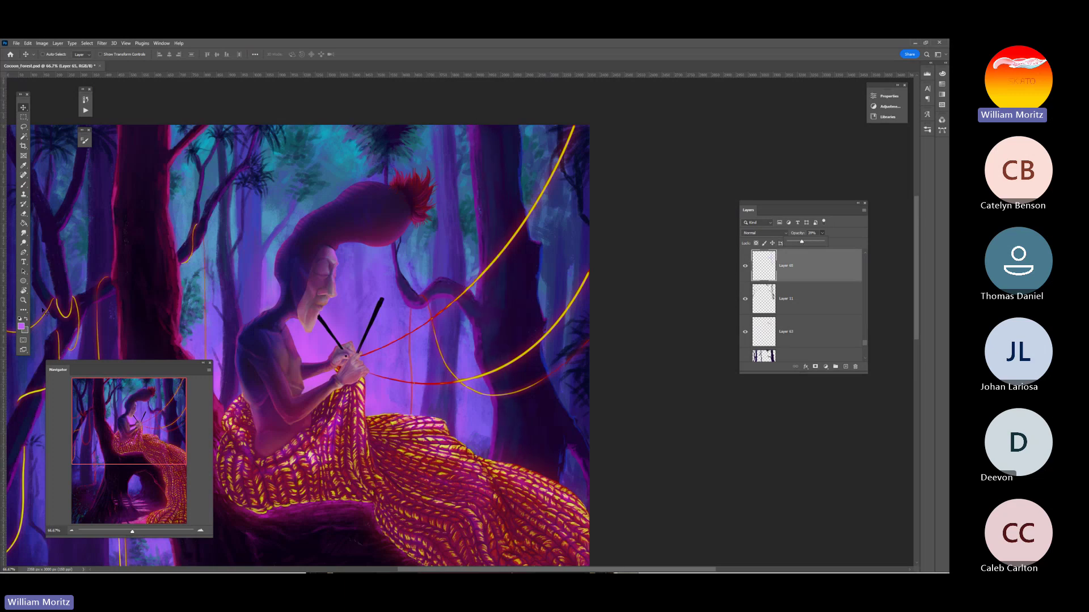
Compare the softened tree glow with Layer 65 hidden and shown, in the whole painting and up close
left_click(23, 300)
left_click(455, 259, "alt")
left_click(455, 259, "alt")
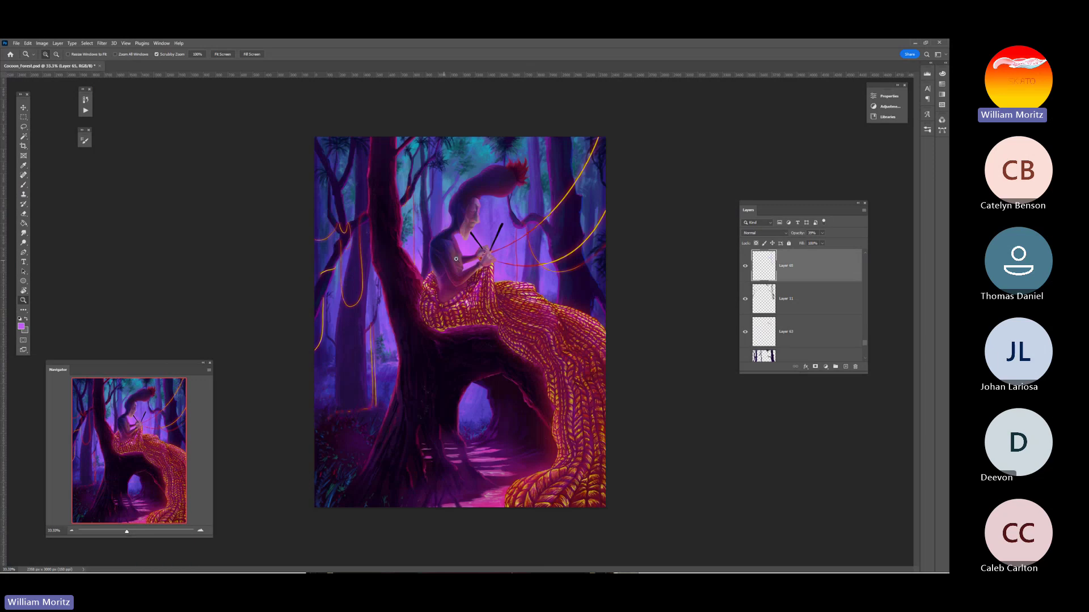
key("v")
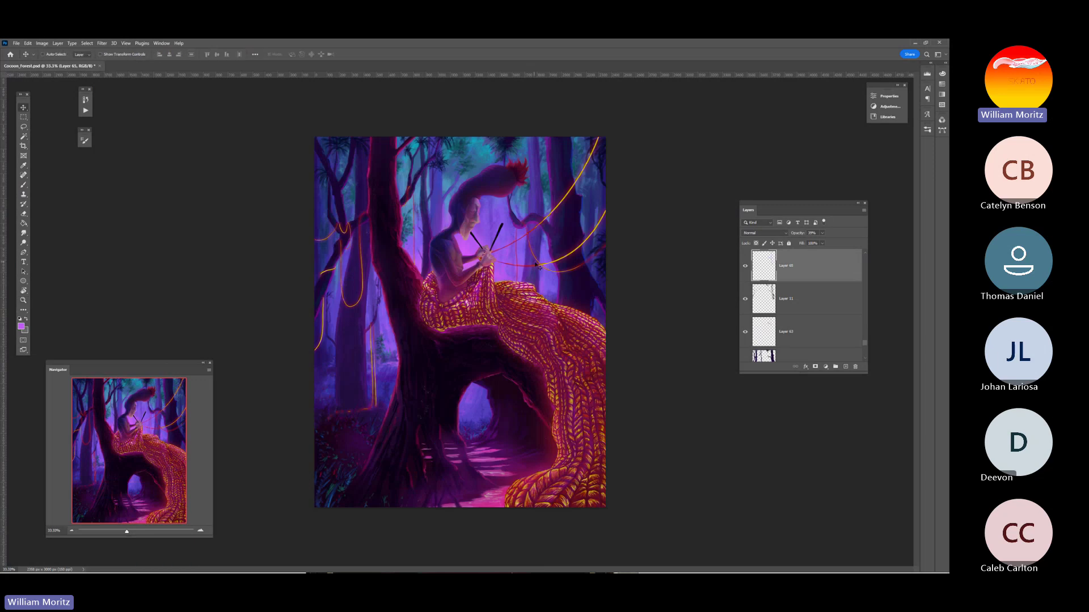
left_click(745, 266)
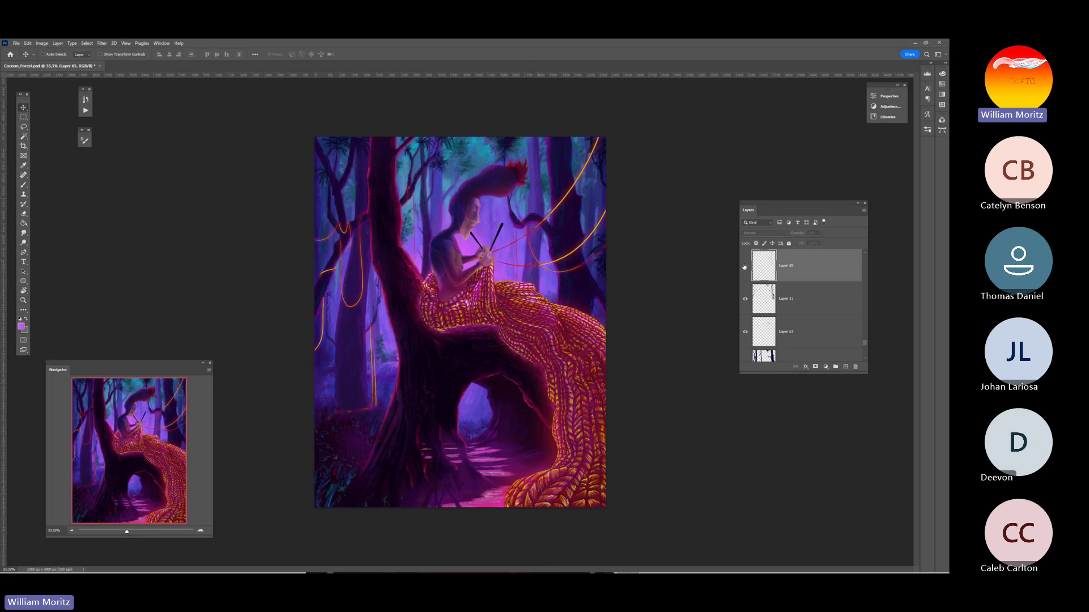
left_click(745, 266)
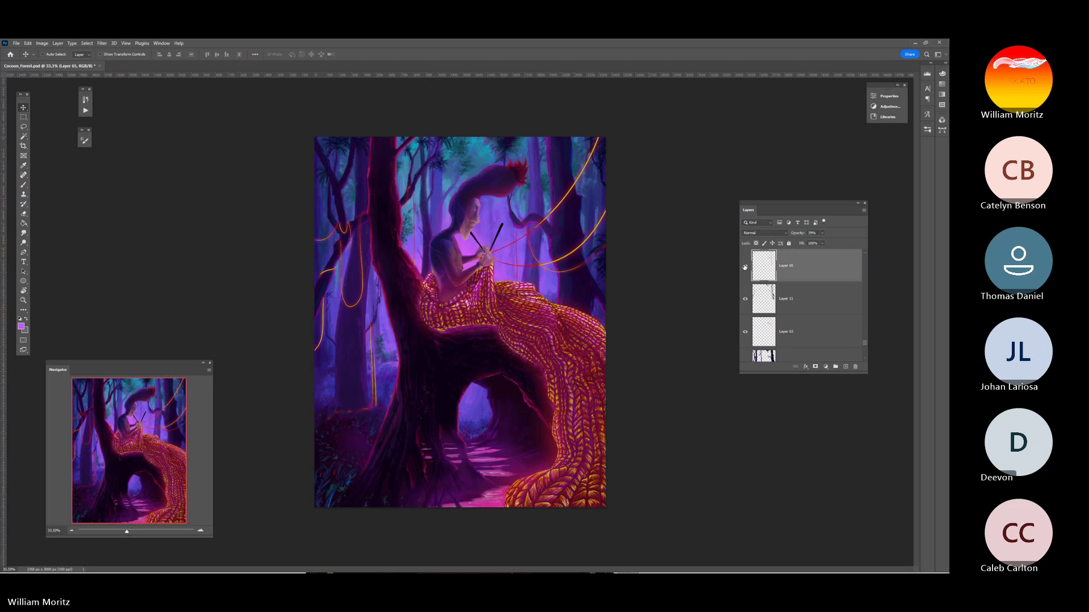
left_click(745, 267)
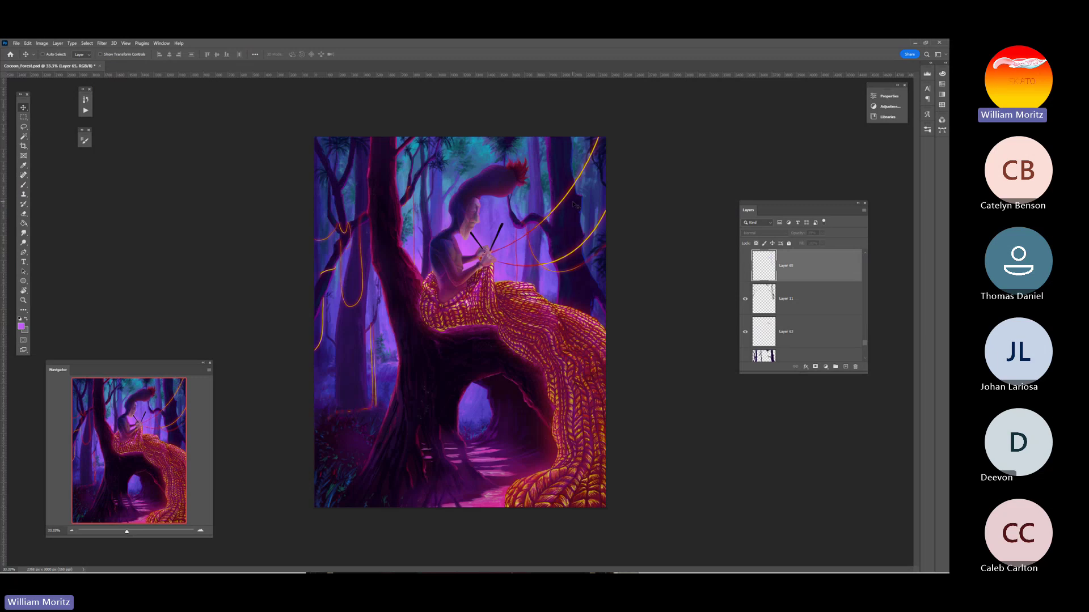
left_click(24, 300)
left_click(544, 250)
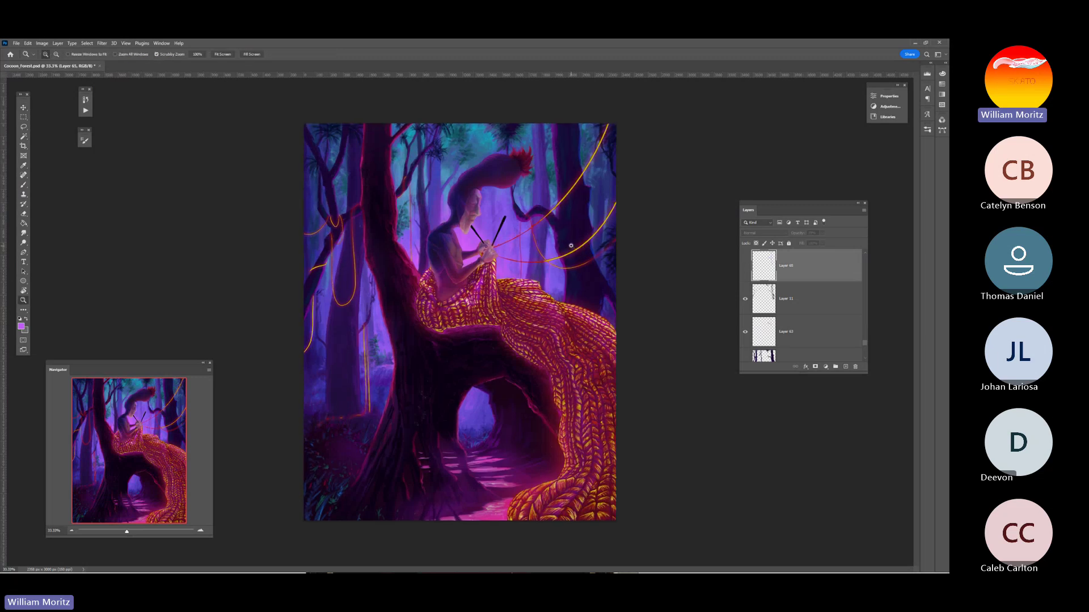
left_click_drag(465, 283, 491, 312)
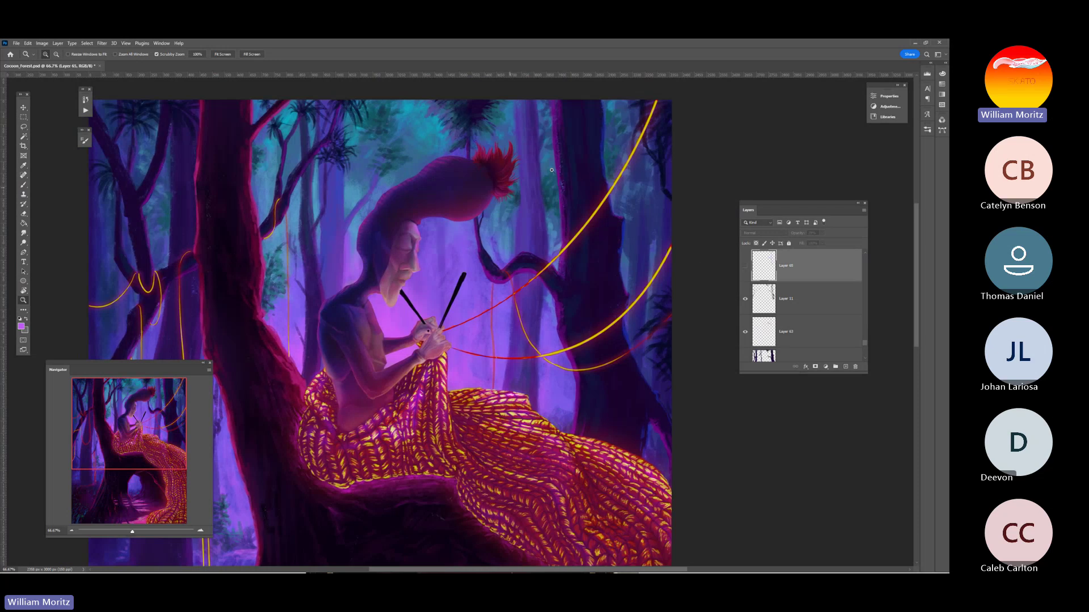
Show Layer 65, fine-tune its opacity and check the effect by toggling its visibility
left_click(746, 270)
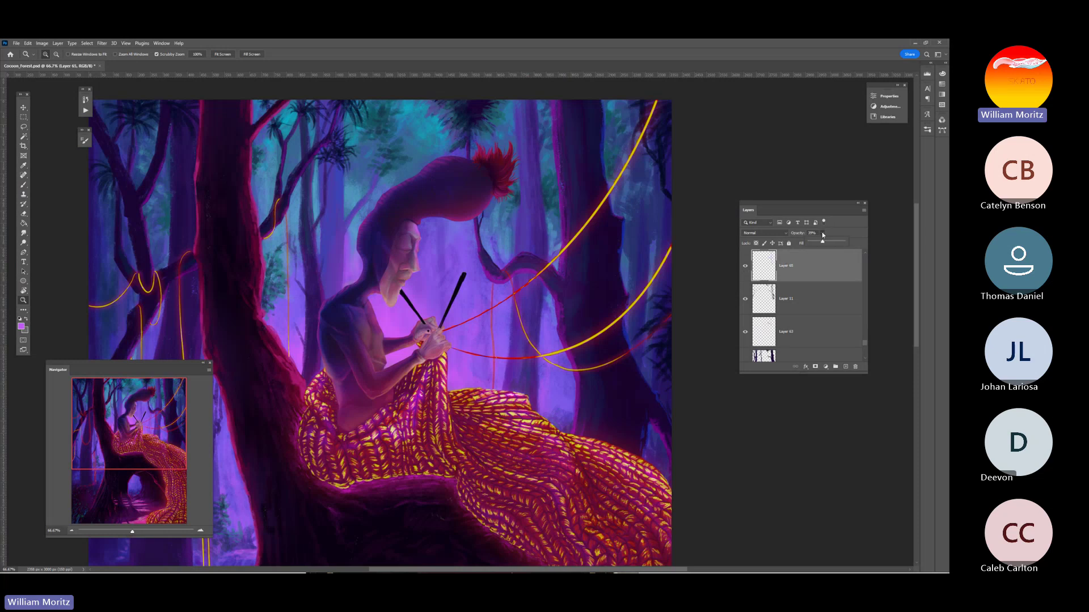
left_click(822, 244)
left_click(746, 268)
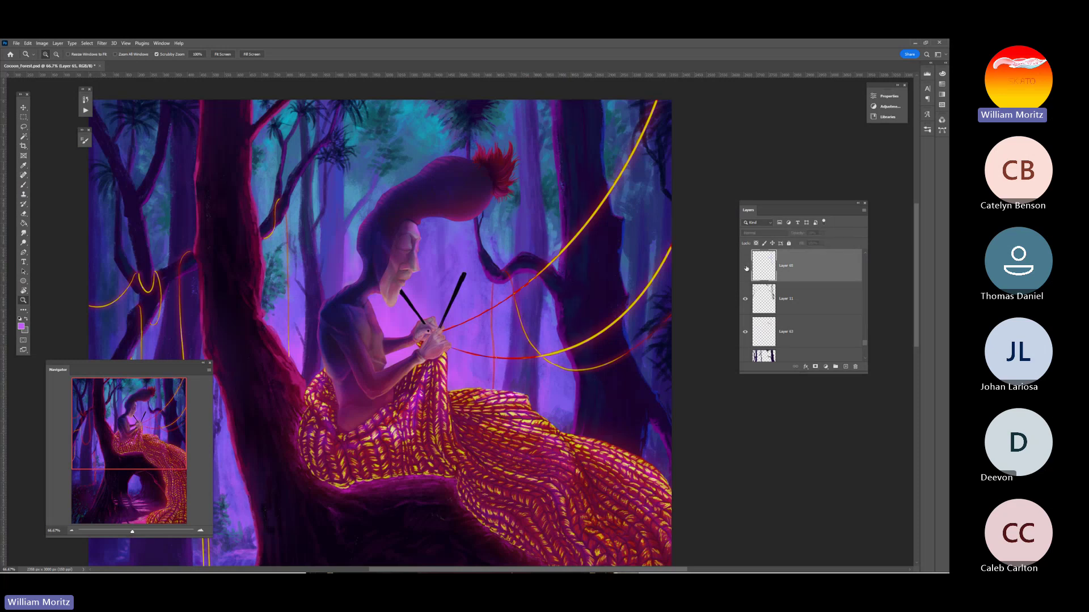
left_click(746, 268)
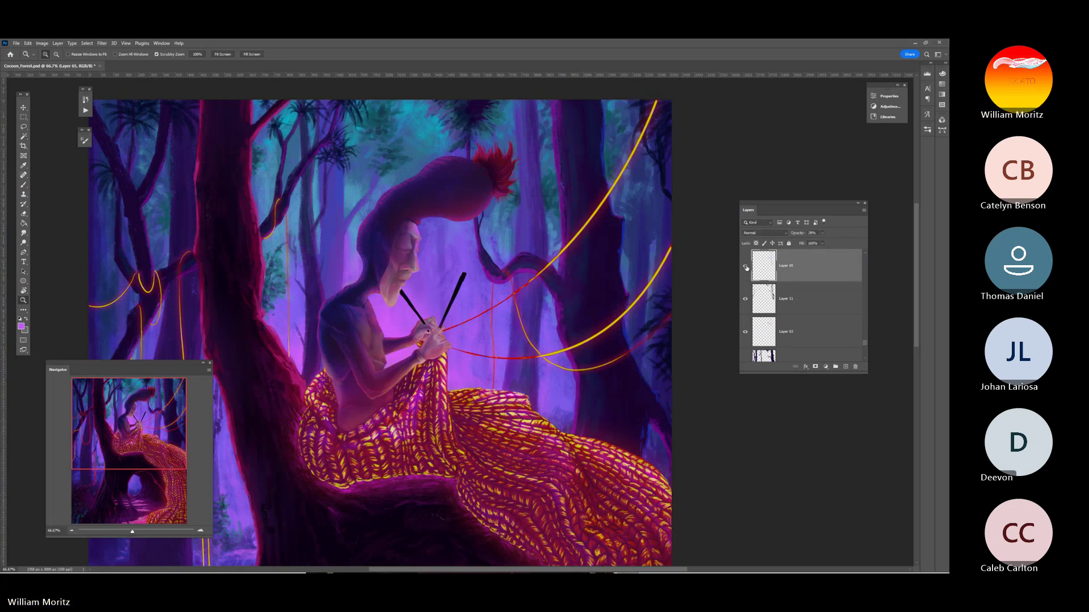
Check the whole painting with Layer 65 hidden and shown, and save Cocoon_Forest.psd
left_click(366, 293, "alt")
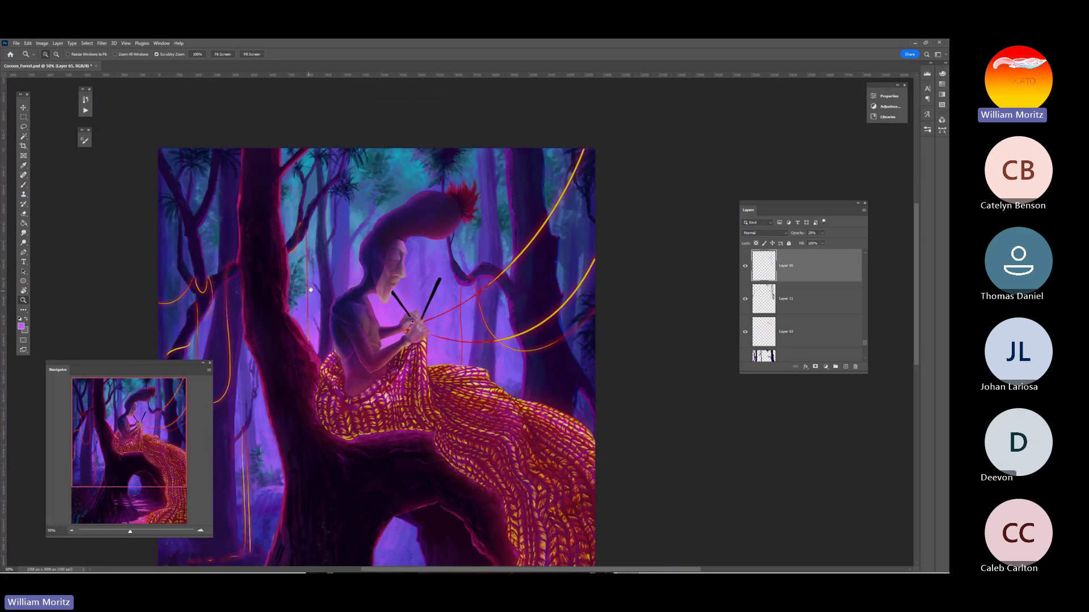
left_click_drag(310, 290, 418, 282)
left_click(524, 278, "alt")
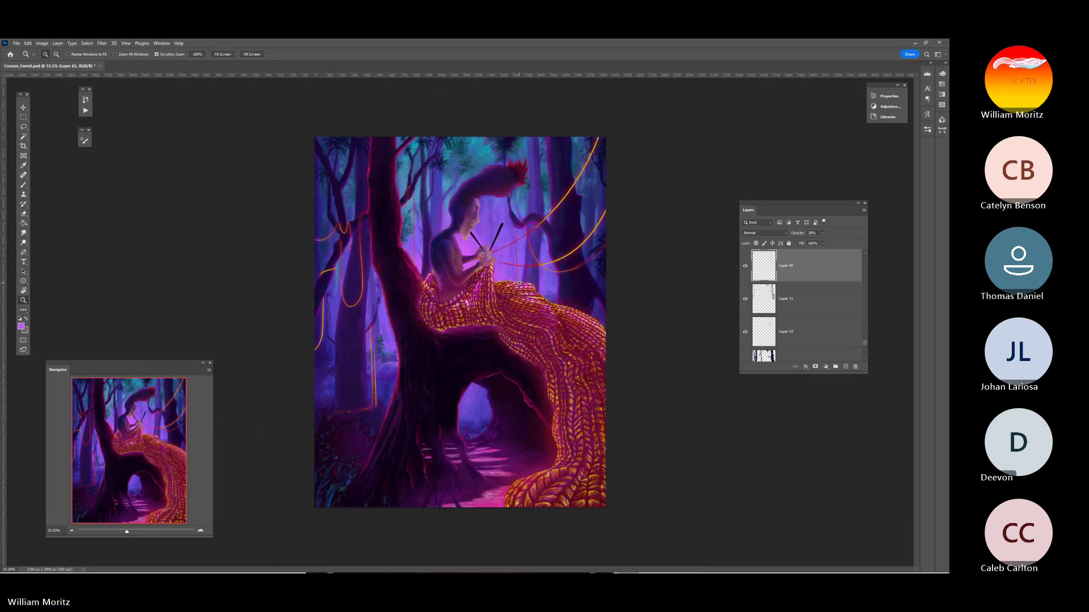
key("v")
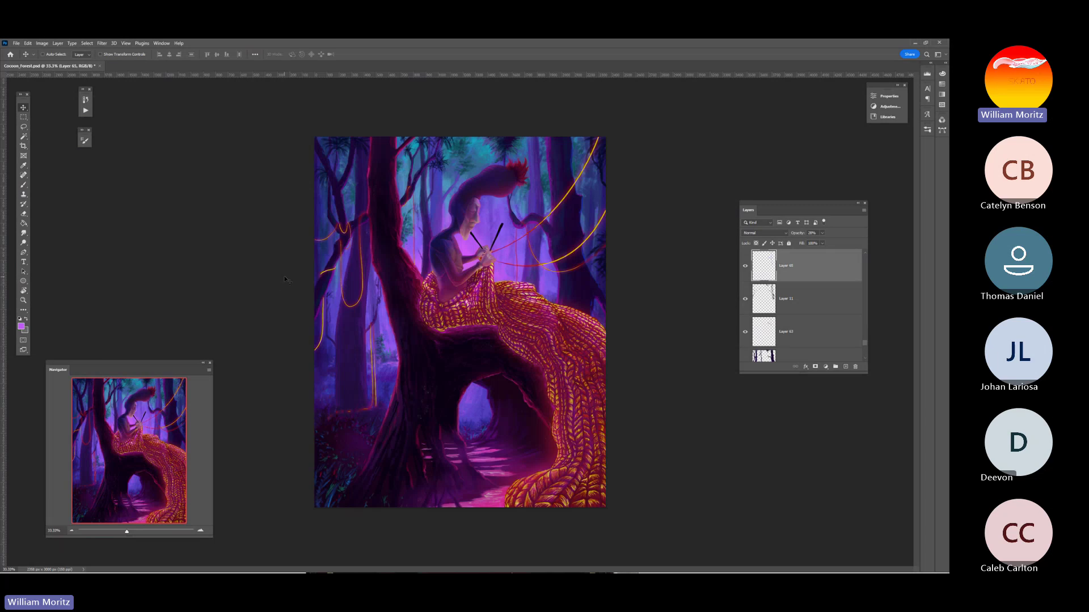
left_click(745, 266)
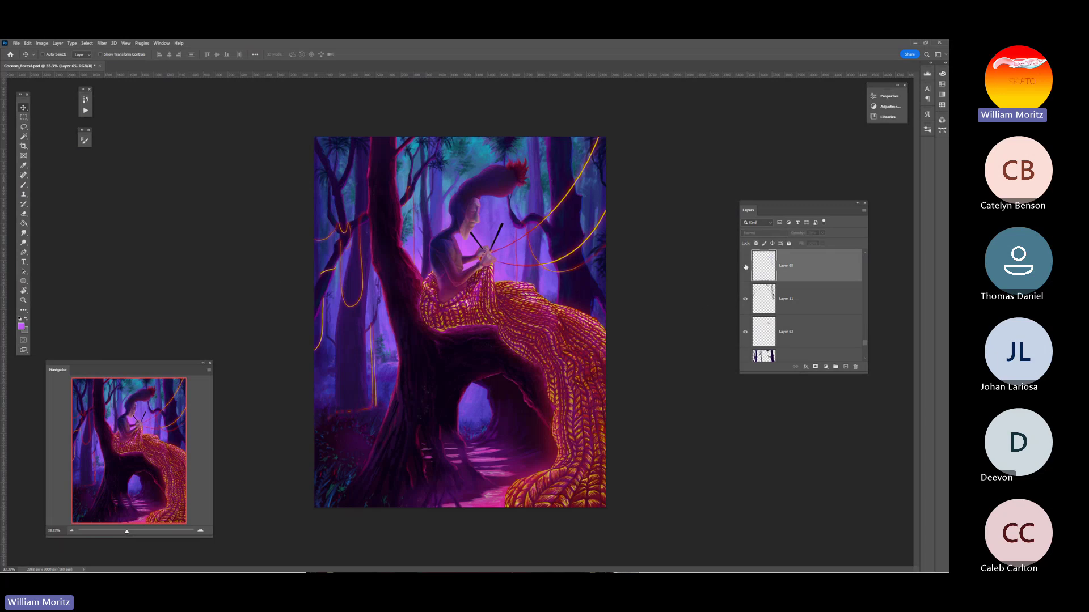
left_click(745, 266)
key("ctrl+s")
Sample the magenta glow where the dark root arch meets the knitted blanket as the foreground colour
left_click(24, 300)
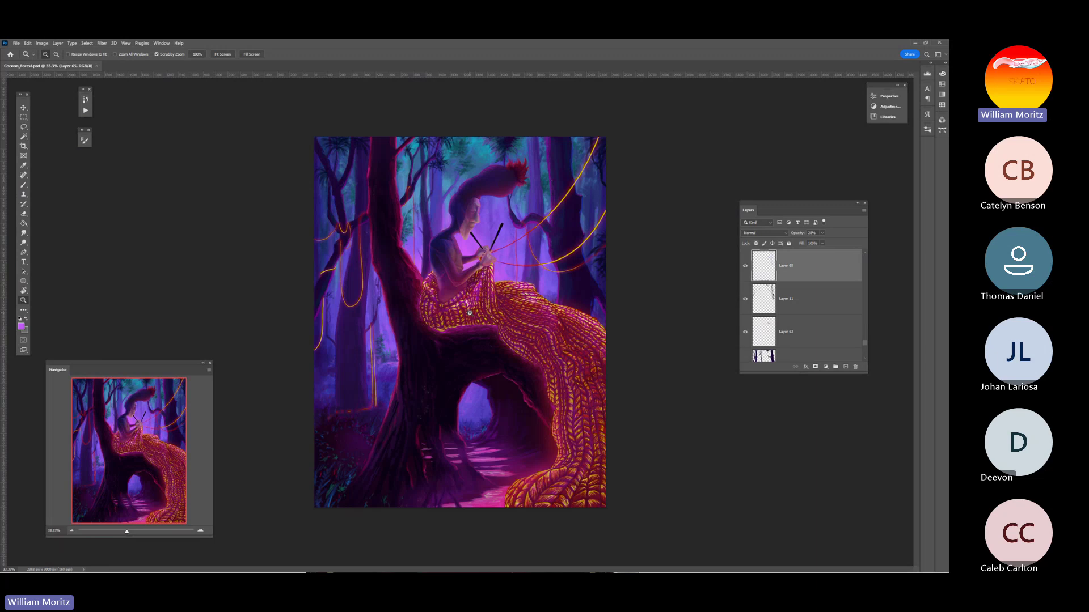
left_click(518, 340)
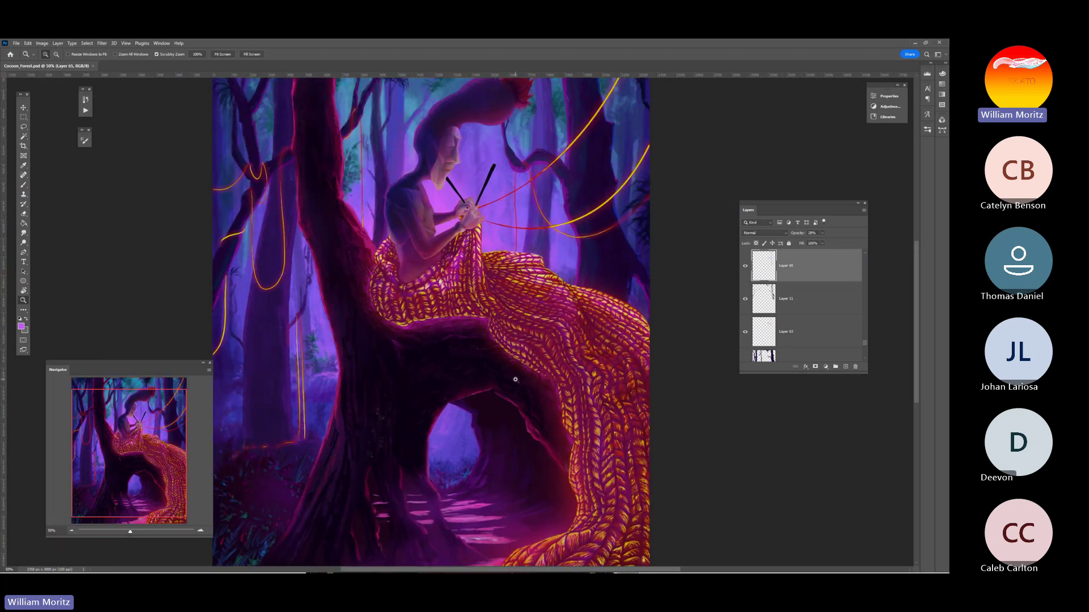
key("i")
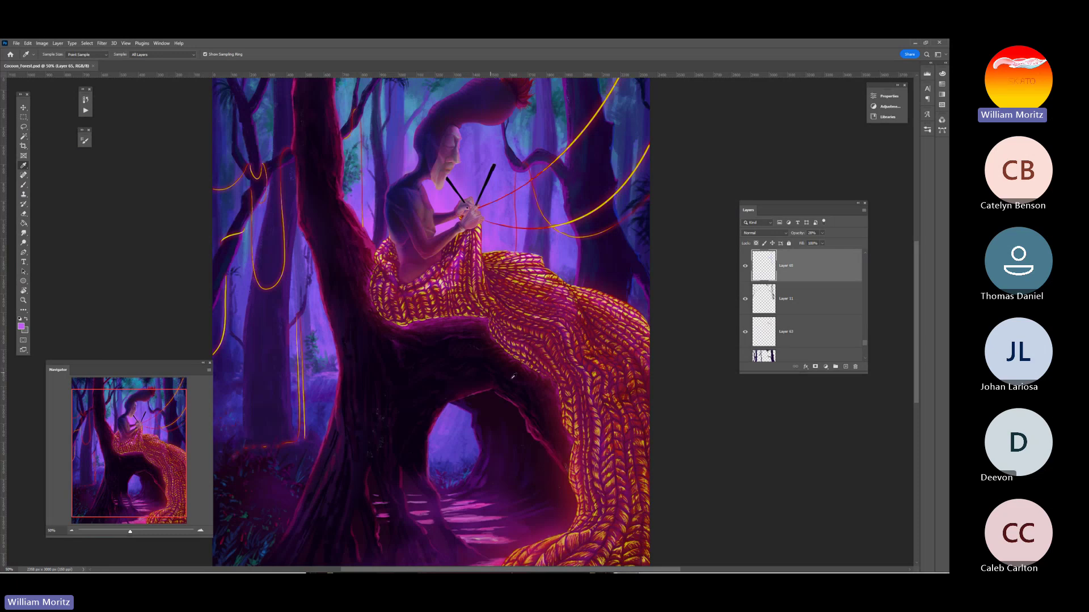
left_click(572, 437)
Pick Layer 43 from the glow beside the blanket's lower end and add a new layer above it for brushing
key("v")
right_click(552, 534)
left_click(570, 490)
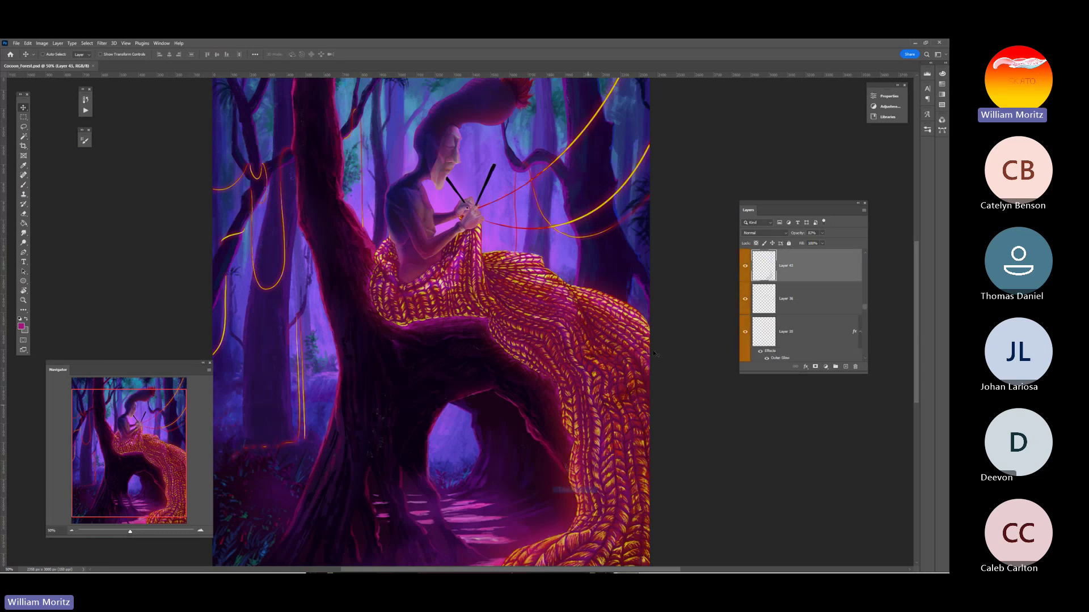
left_click(746, 267)
left_click(748, 266)
left_click(845, 366)
key("b")
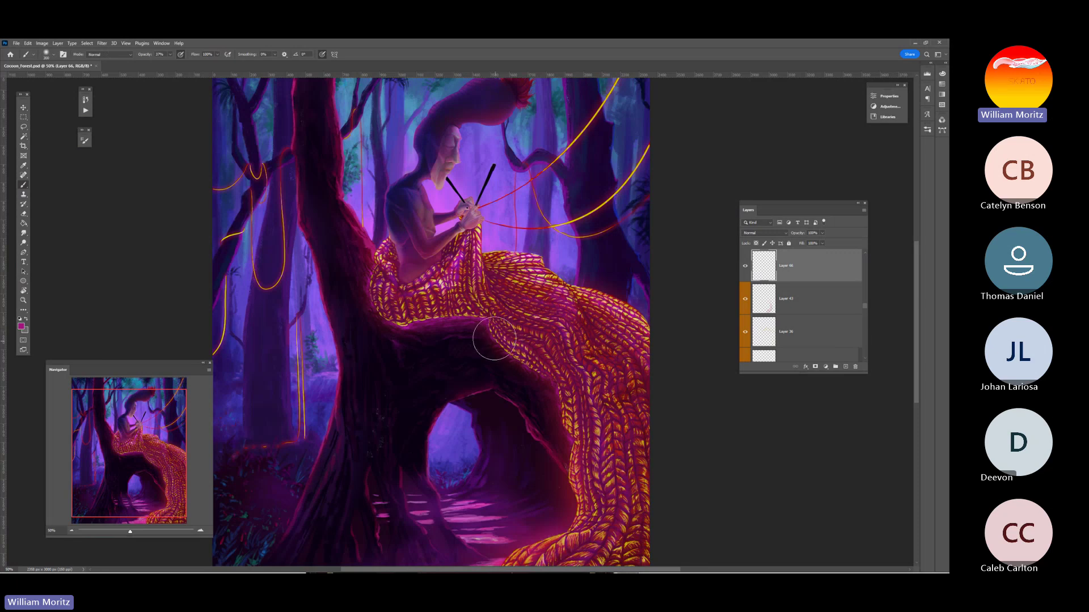
Enlarge the brush and paint a soft magenta glow on Layer 66 over the root arch beside the knitted blanket
key("bracketright")
key("bracketright")
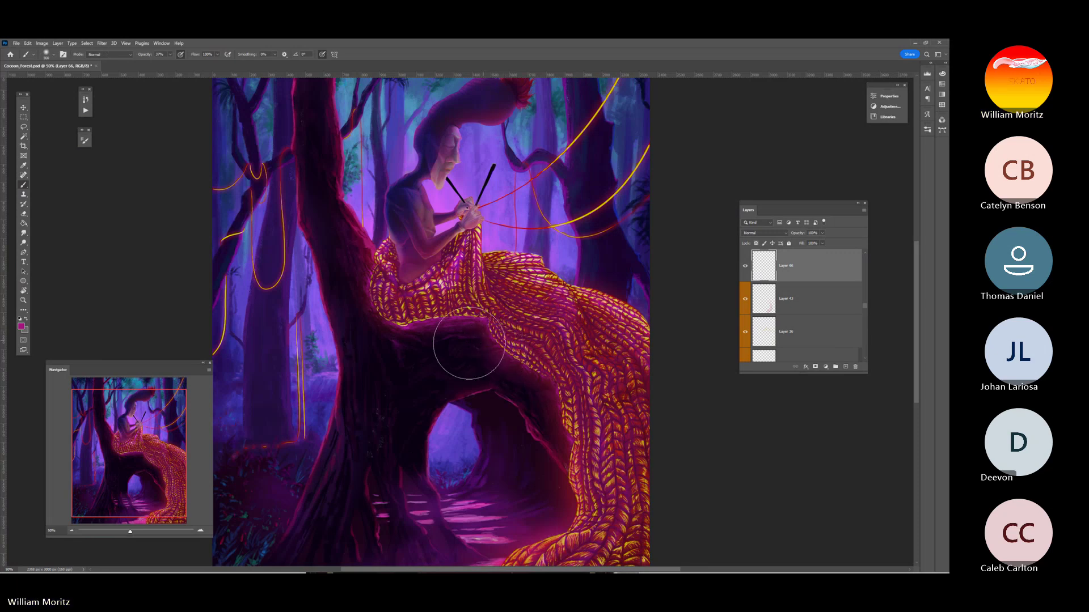
key("bracketright")
key("bracketright")
key("bracketright")
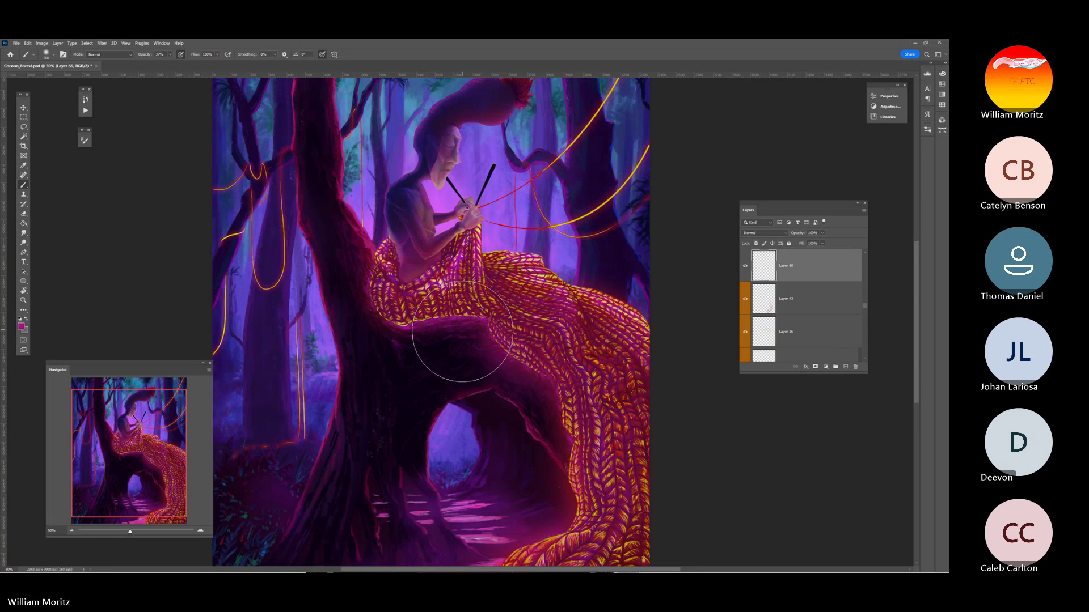
left_click(23, 126)
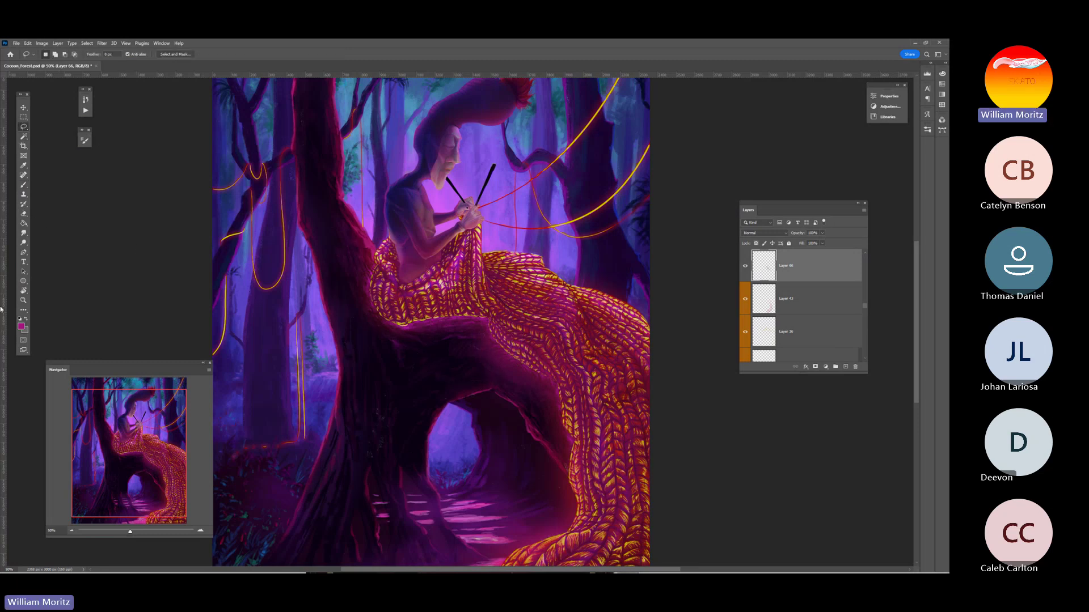
Lower Layer 66's opacity to about 79% and compare the whole painting with the layer hidden and shown
left_click(24, 300)
left_click(527, 313, "alt")
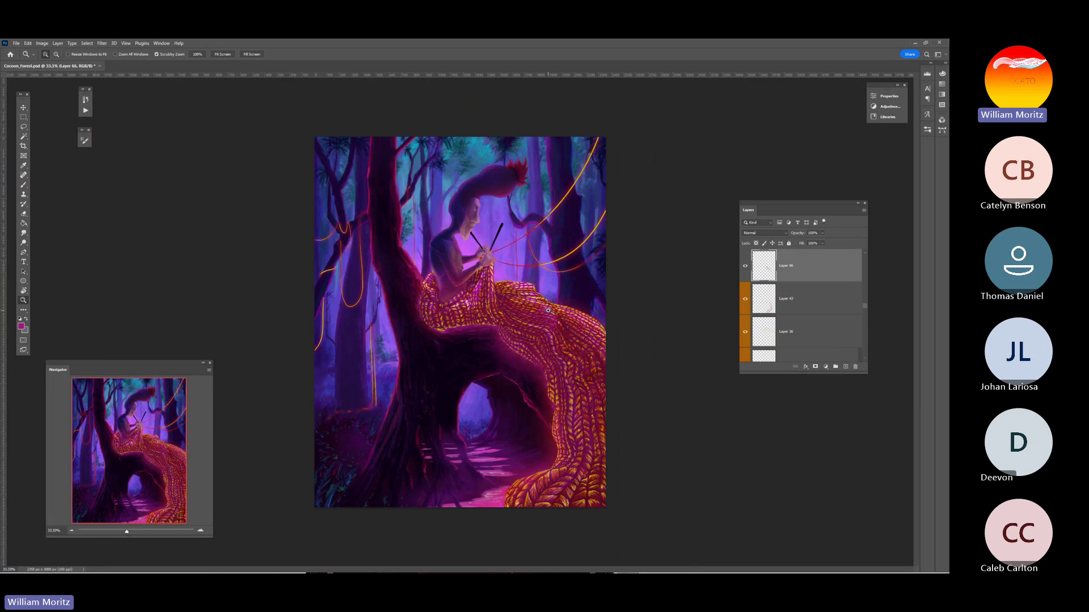
key("v")
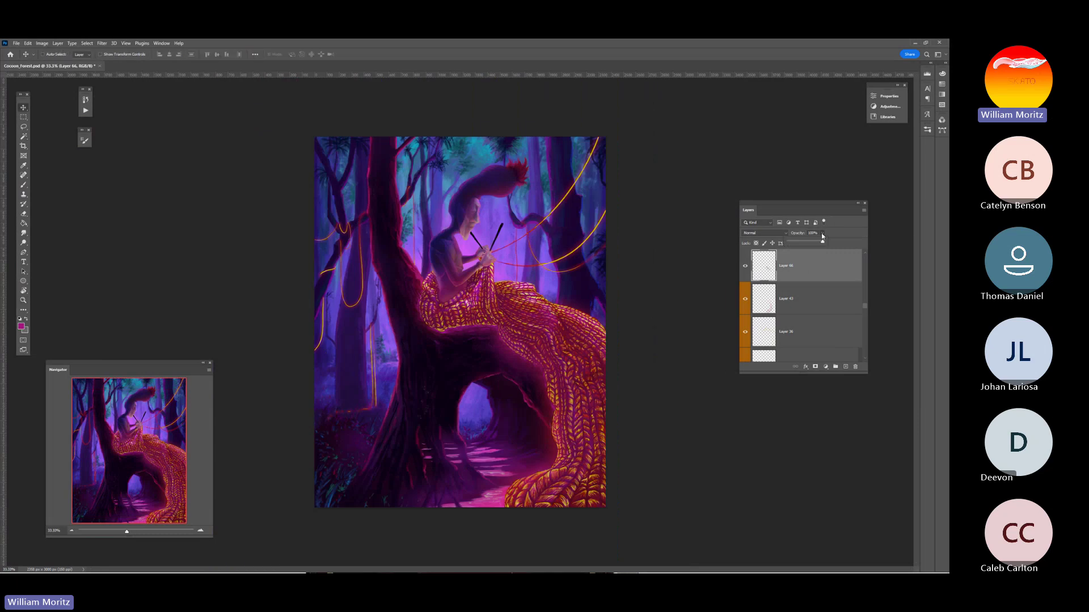
left_click(821, 233)
left_click_drag(822, 243, 817, 243)
left_click(746, 269)
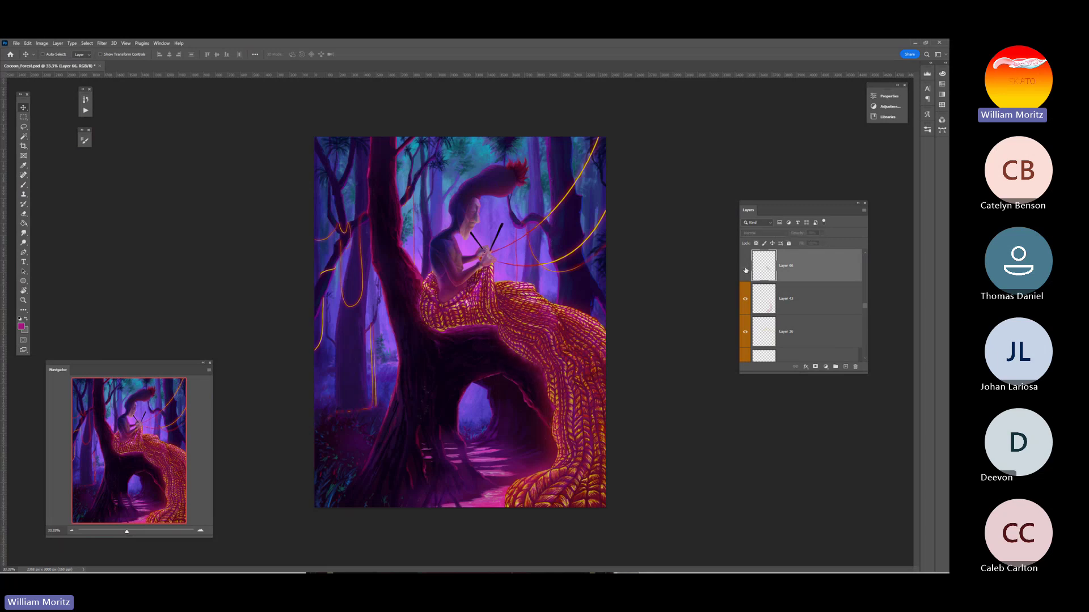
left_click(746, 270)
left_click(746, 269)
left_click(745, 268)
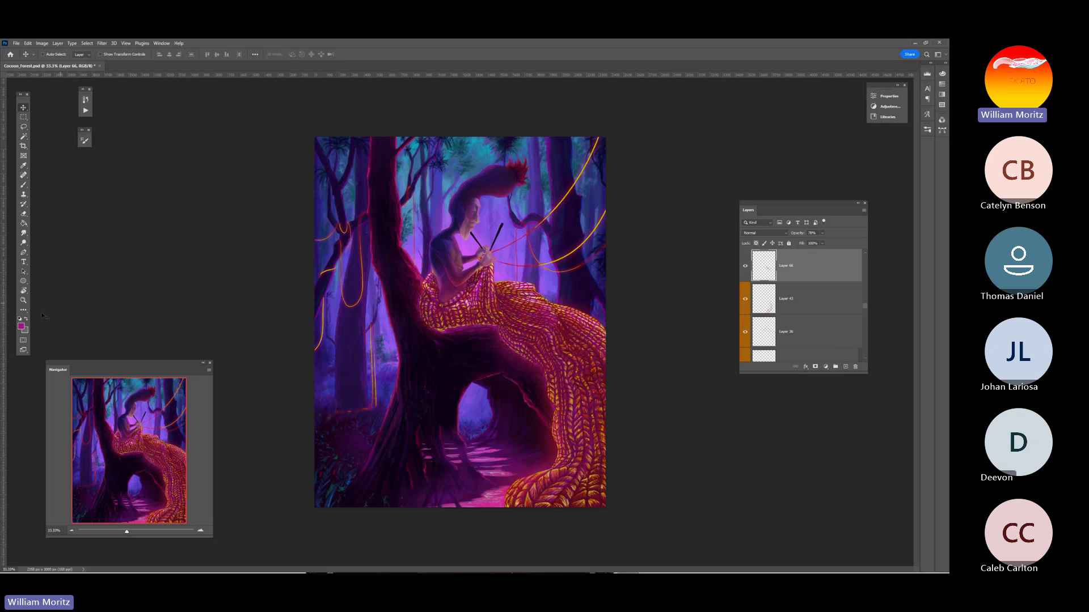
Preview blend modes from Dissolve through Color Dodge on Layer 66, watching the glow on the root arch
left_click(24, 300)
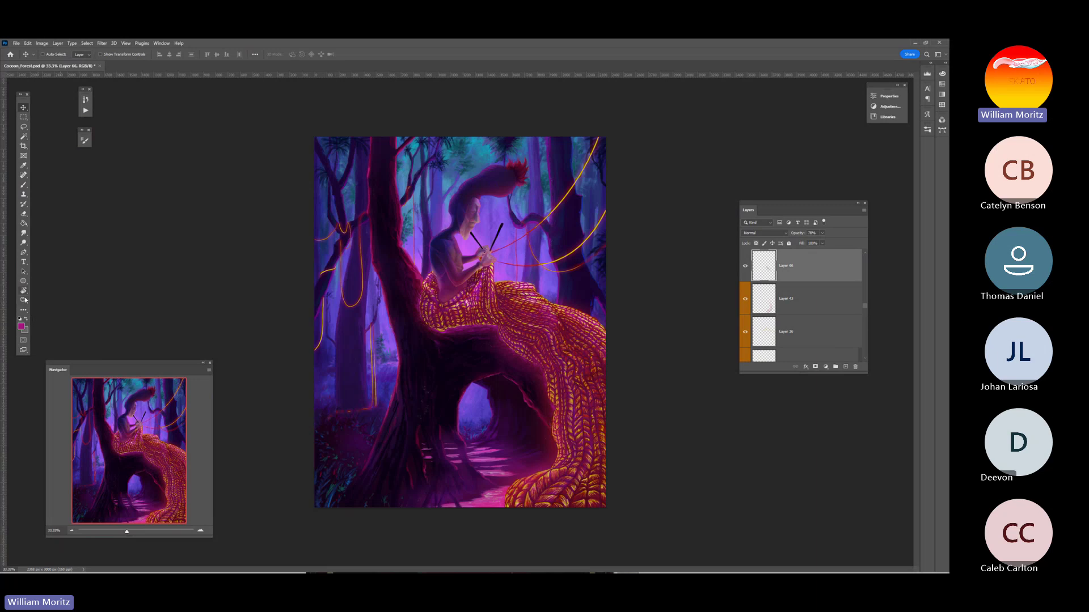
left_click(542, 336)
key("v")
left_click(766, 233)
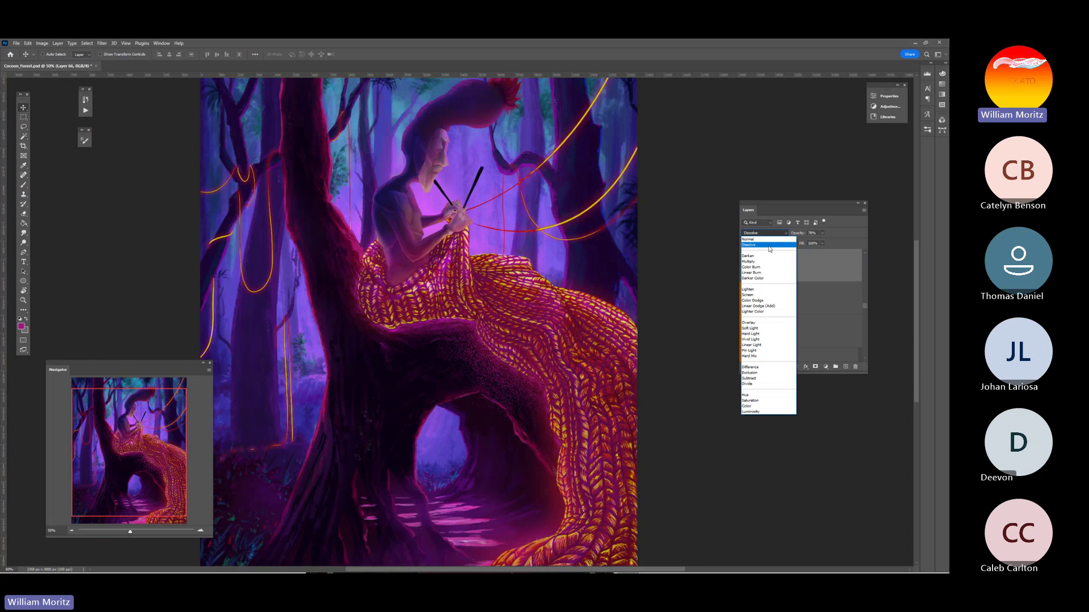
key("Down")
key("Down")
key("Down")
key("Down")
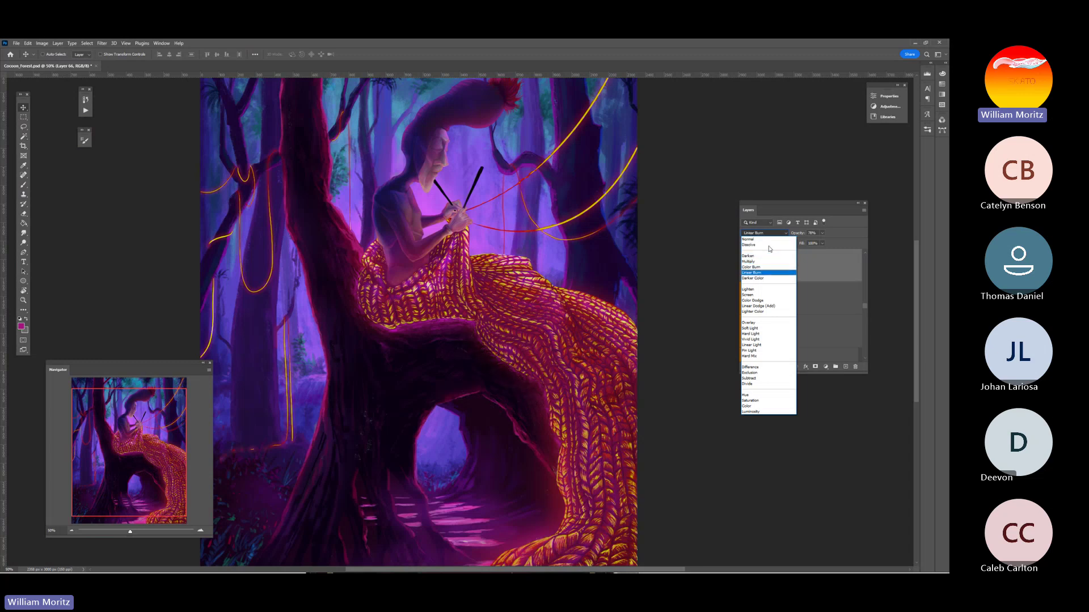
key("Down")
key("Down")
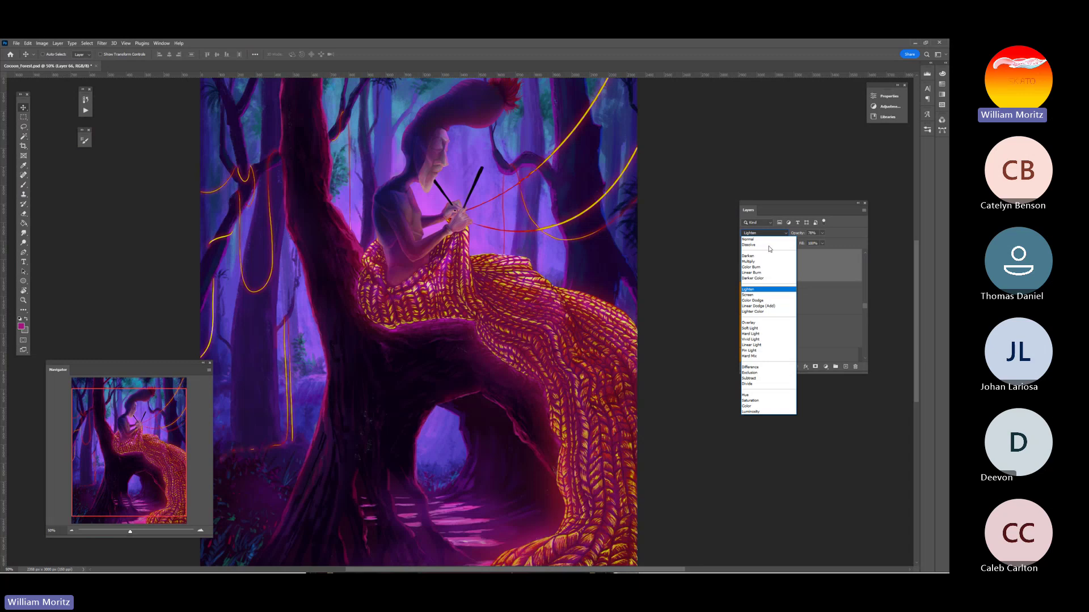
key("Down")
key("Down")
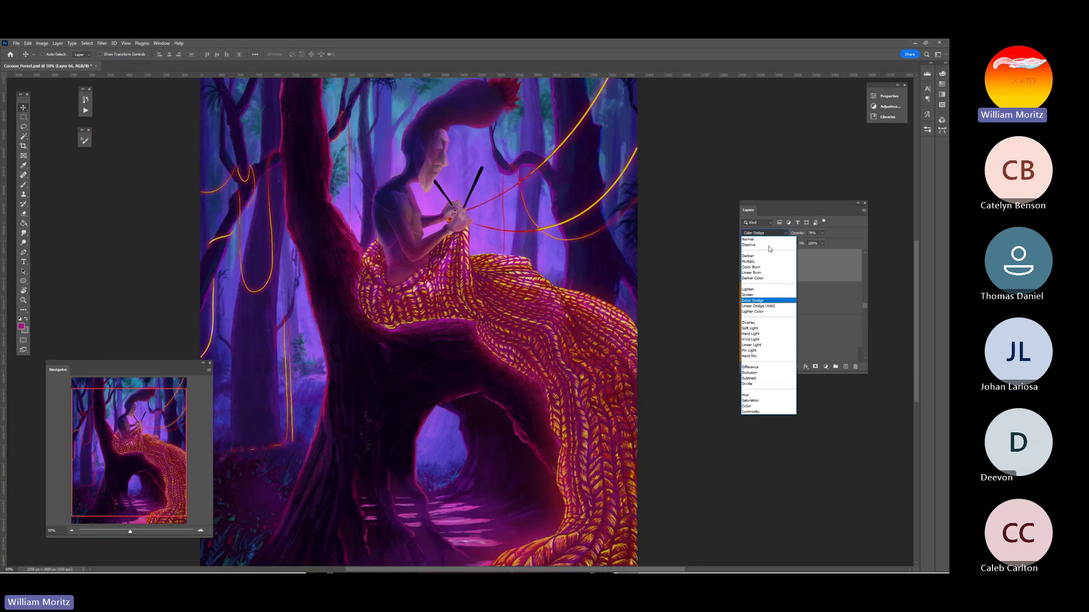
Compare Color Dodge, Linear Dodge (Add), Lighter Color and Overlay on Layer 66, then apply Soft Light
key("Up")
key("Down")
key("Down")
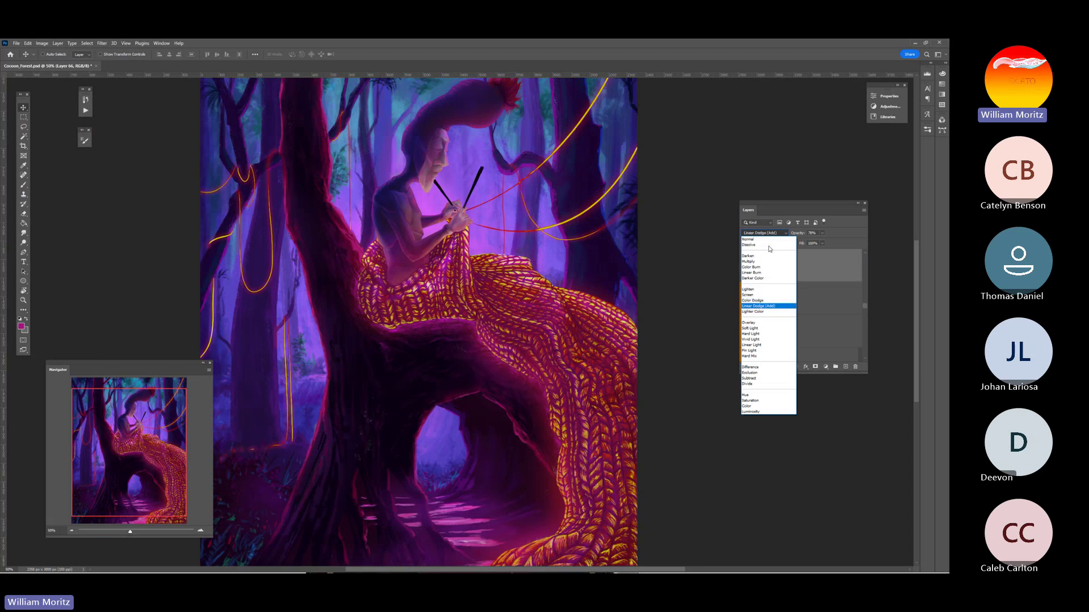
key("Up")
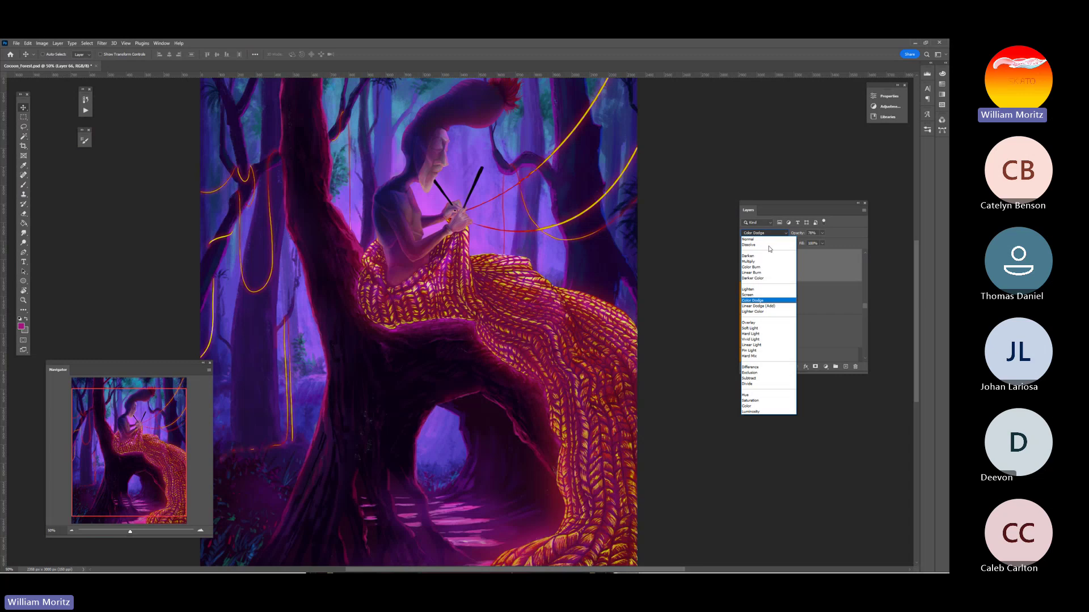
key("Down")
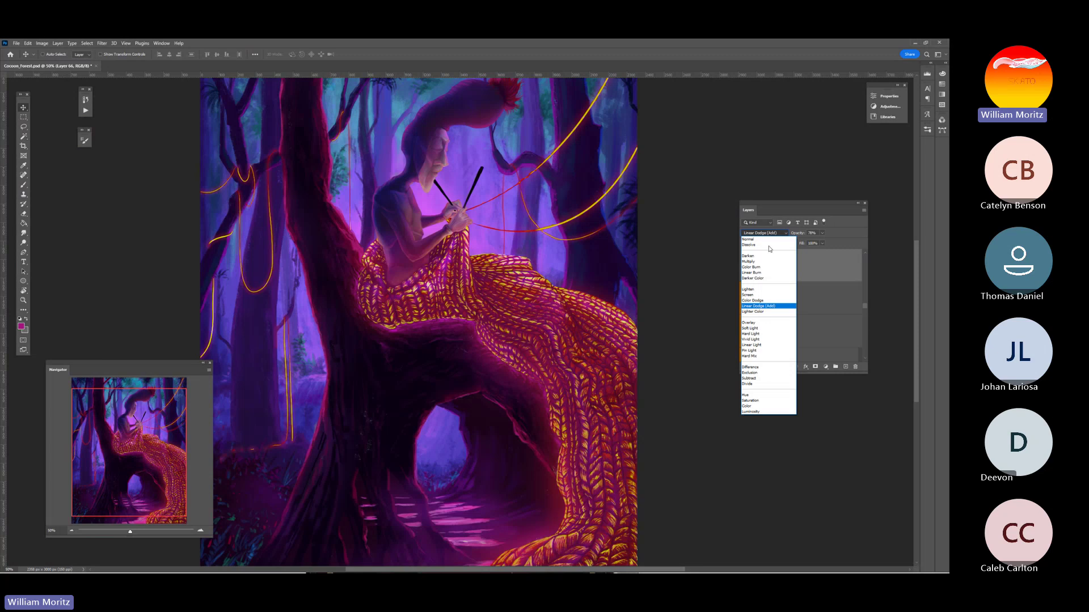
key("Down")
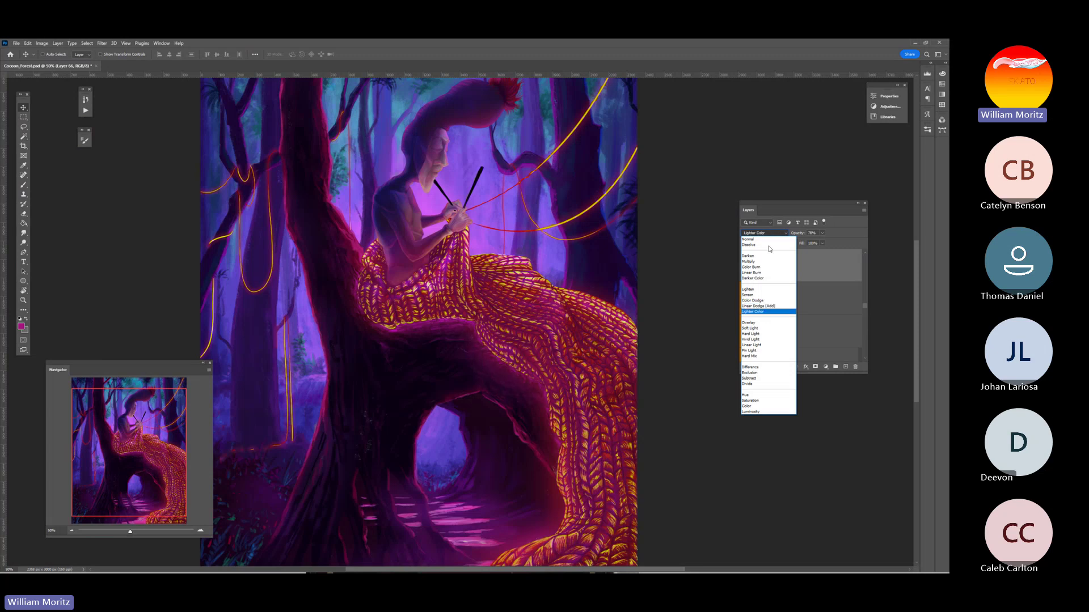
key("Down")
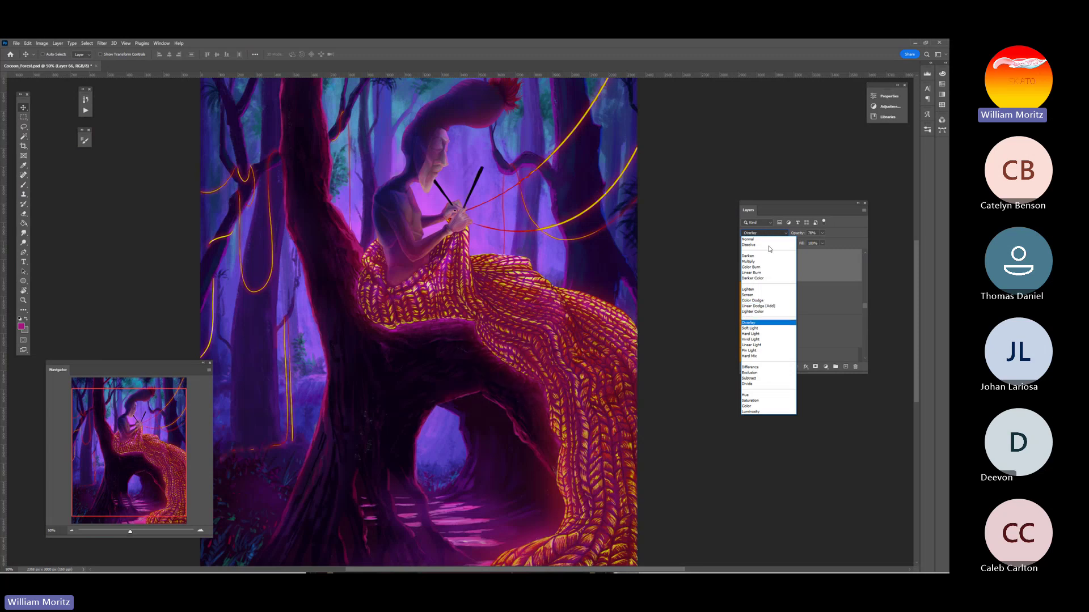
key("Down")
key("Down")
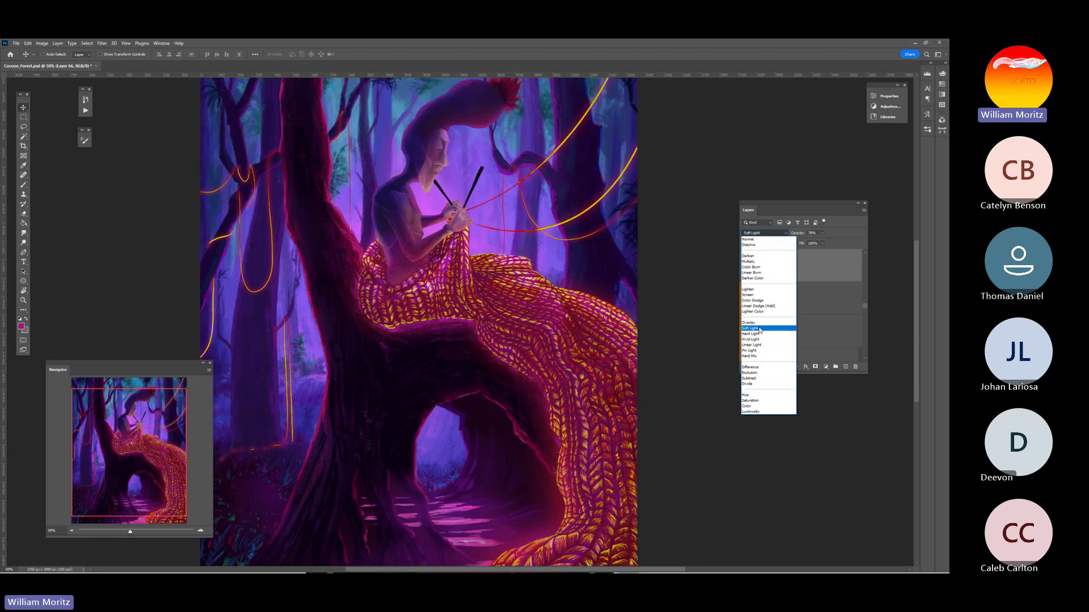
left_click(760, 329)
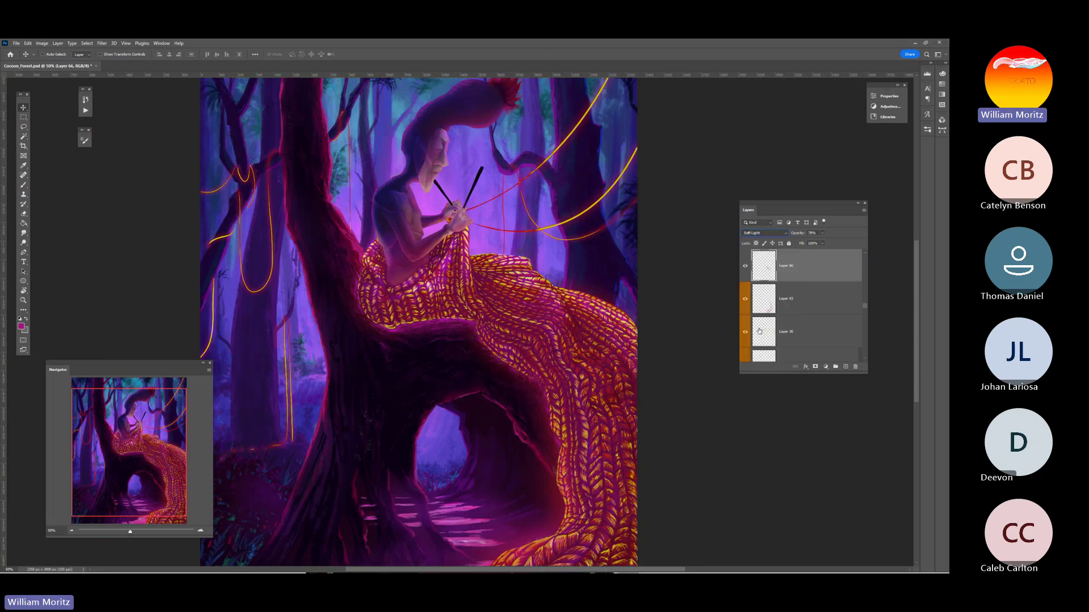
Change Layer 66's blend mode to Hard Light and check the glow across the whole painting
key("shift+plus")
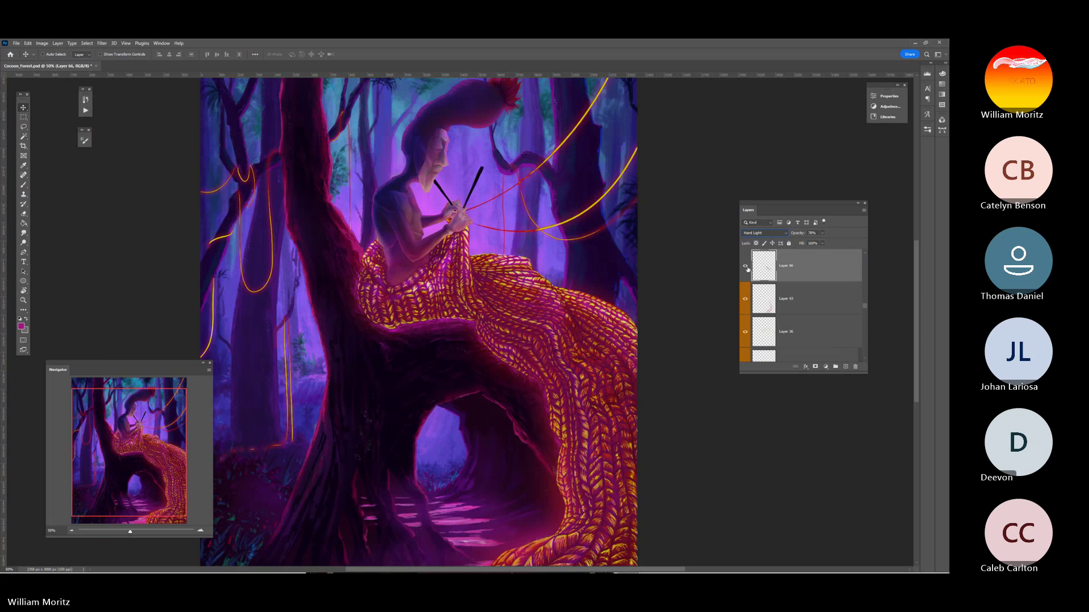
left_click(24, 300)
left_click(540, 324, "alt")
left_click(540, 323, "alt")
left_click(540, 323, "alt")
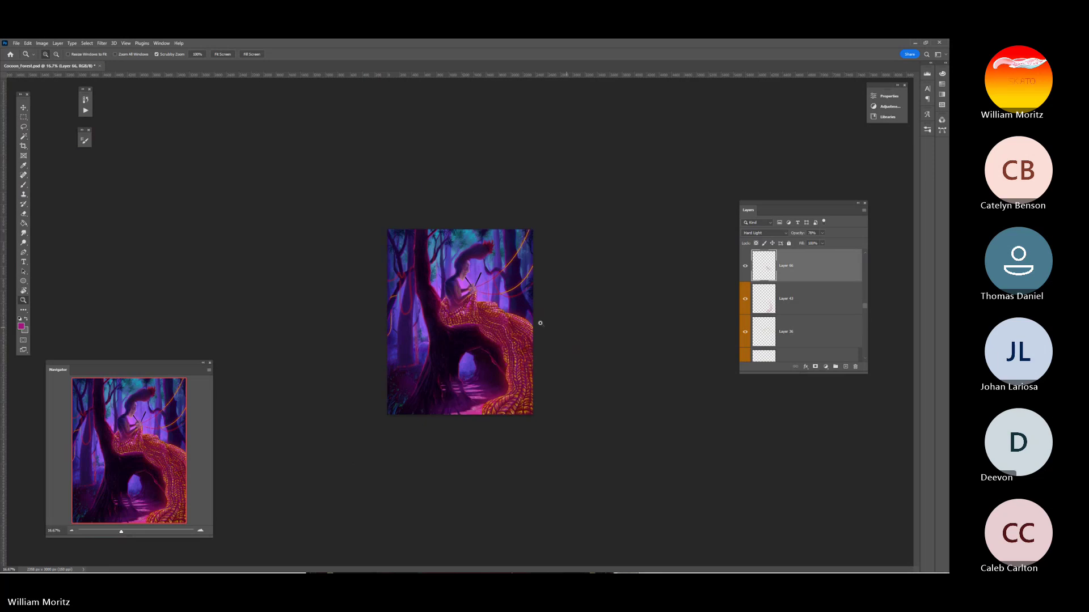
left_click(540, 324)
key("v")
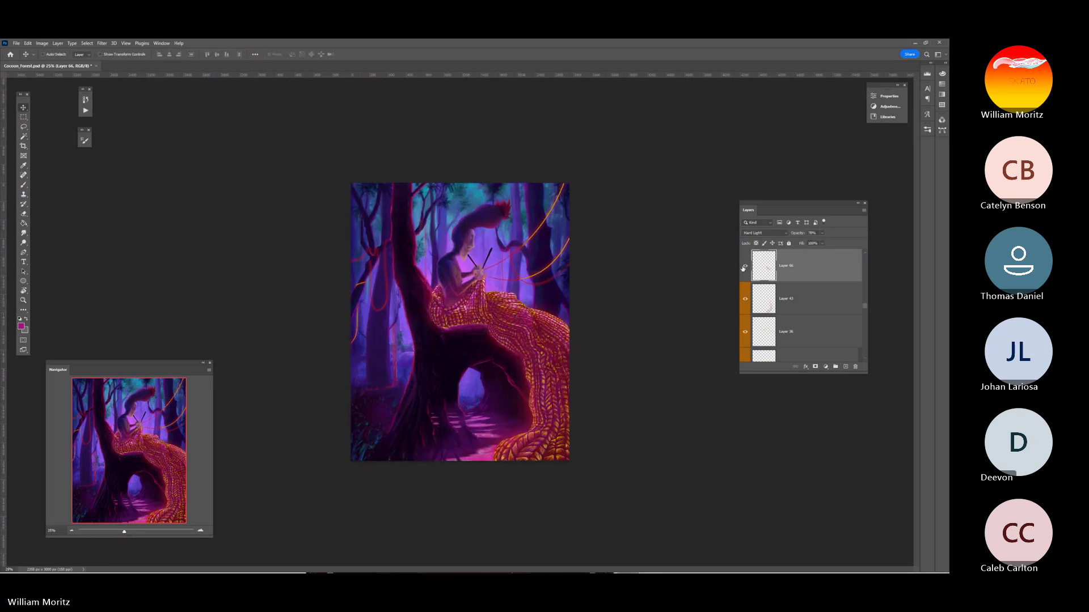
Compare Color, Divide, Hard Mix and neighbouring blend modes on Layer 66 and settle on Exclusion
left_click(760, 233)
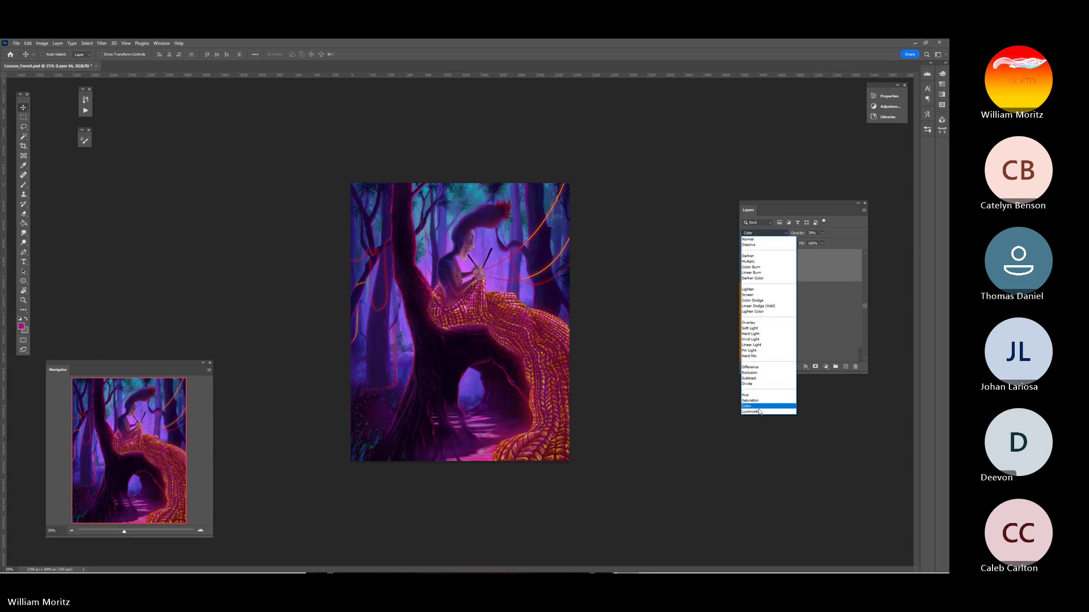
key("Escape")
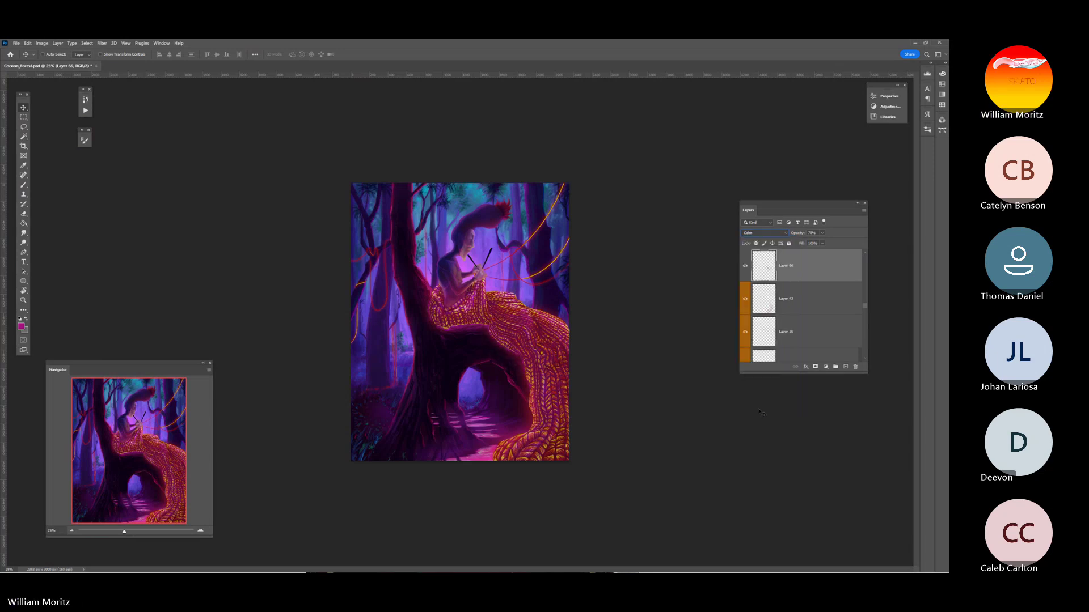
key("Up")
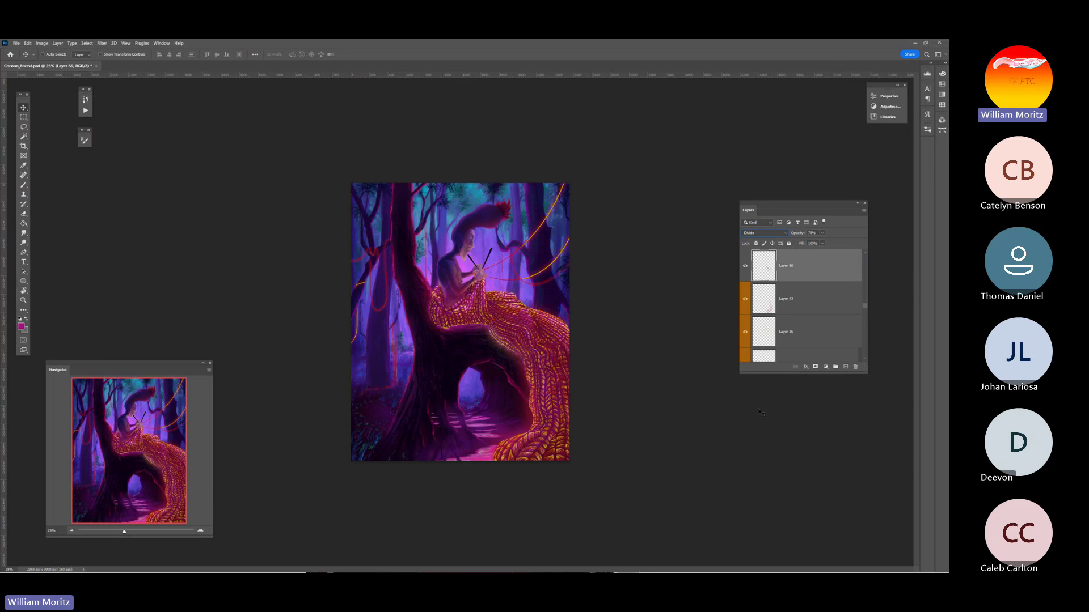
key("Up")
key("Up")
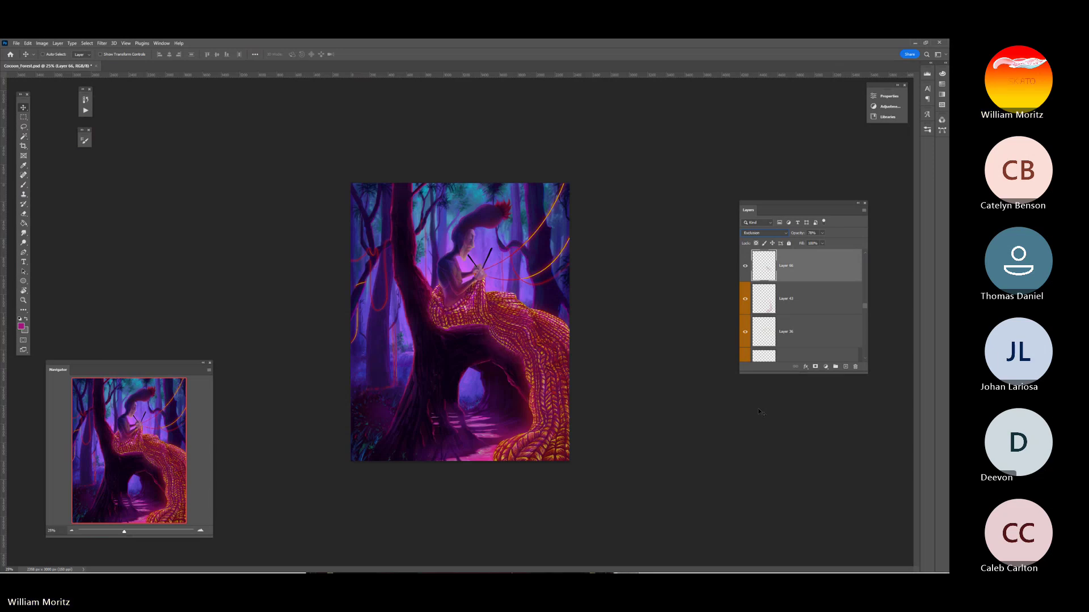
key("Up")
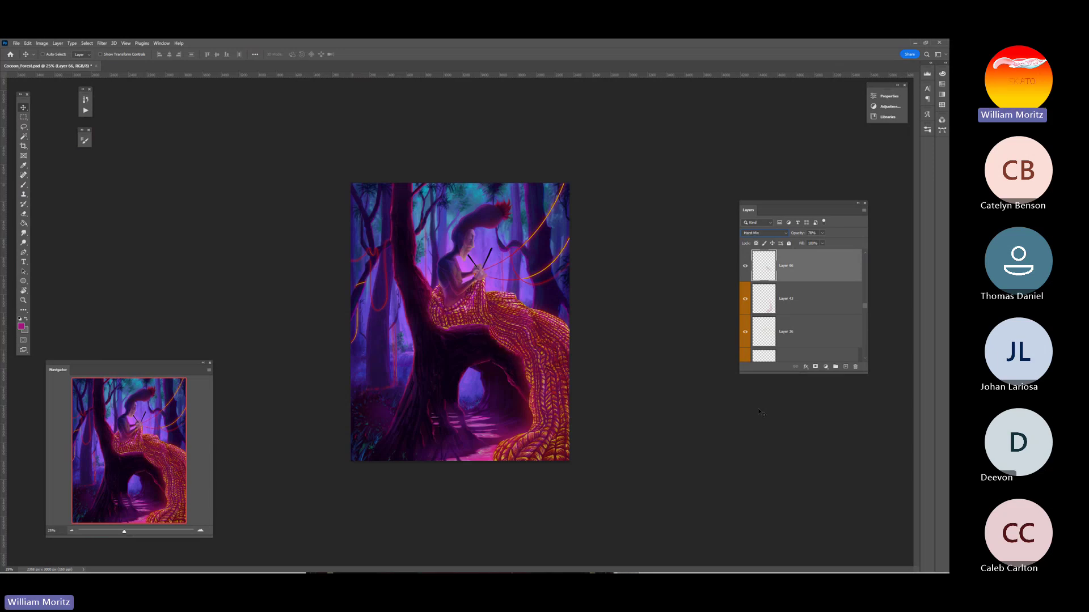
key("Down")
key("Down")
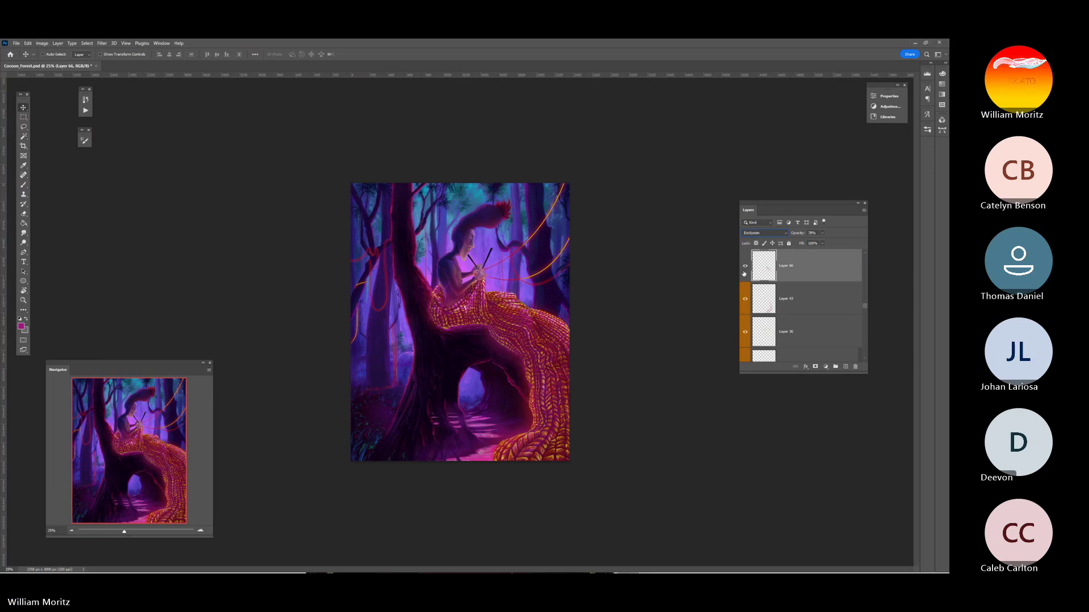
key("Down")
key("Up")
Reduce the opacity of the Exclusion glow on Layer 66 and compare the painting with it hidden and shown
left_click_drag(816, 241, 811, 243)
left_click(745, 271)
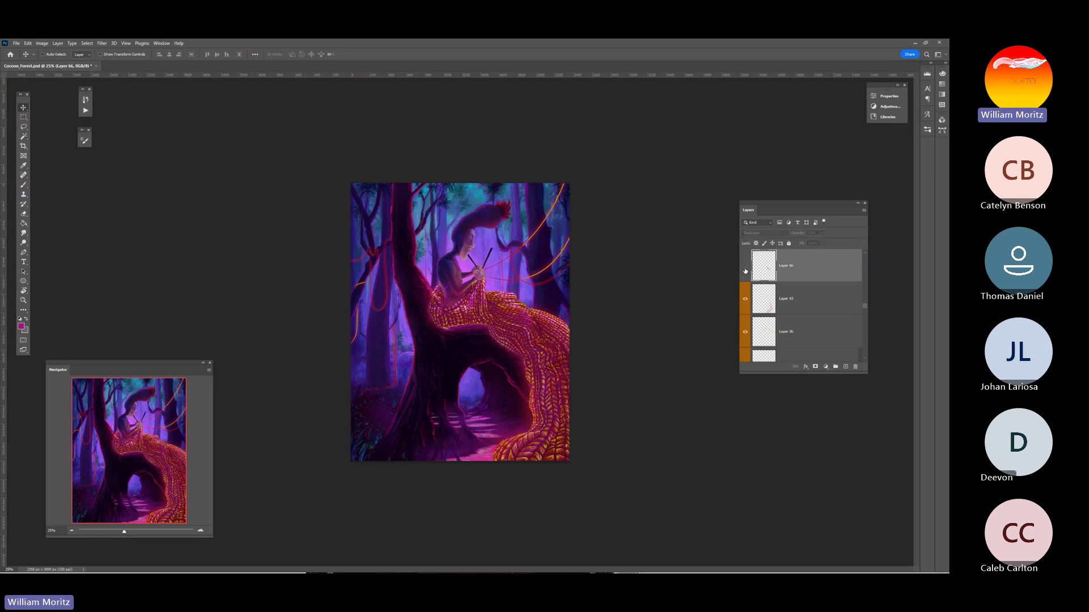
left_click(746, 267)
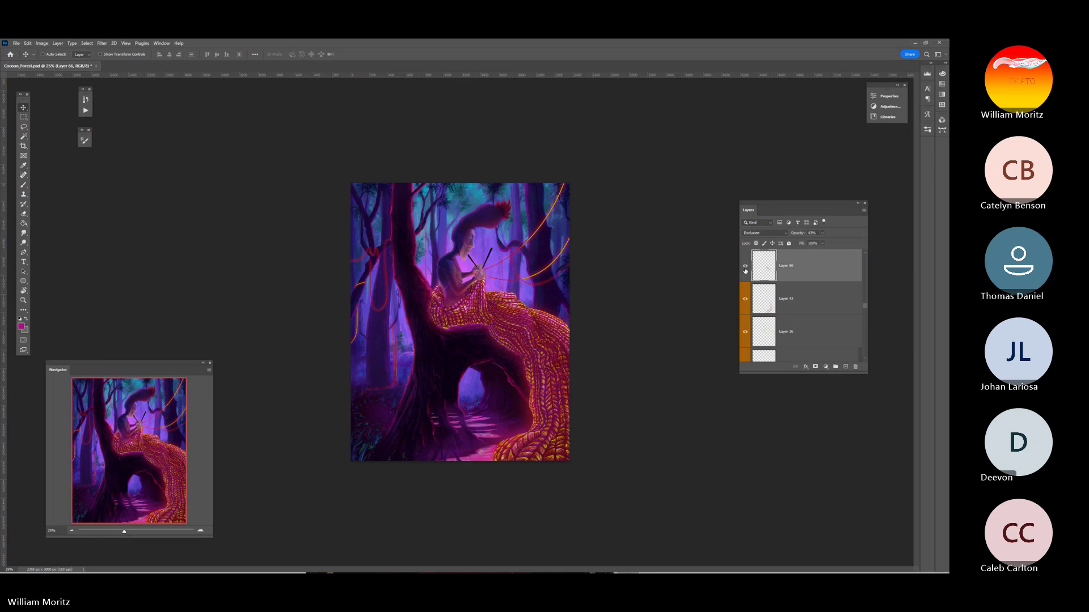
Lower Layer 66's opacity further and save Cocoon_Forest.psd
left_click(821, 232)
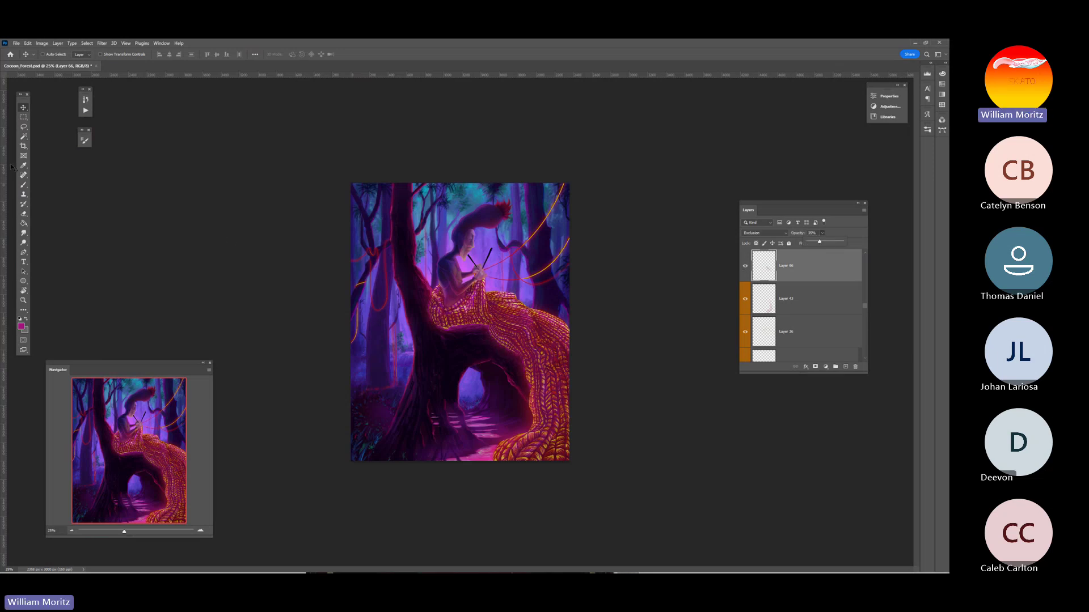
key("Escape")
left_click(23, 127)
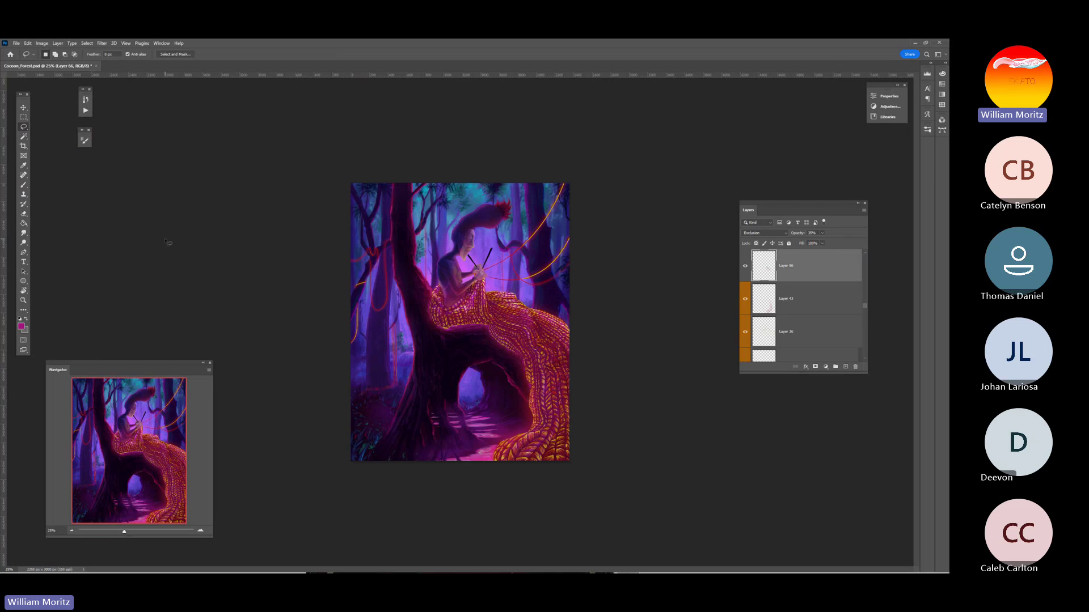
key("ctrl+s")
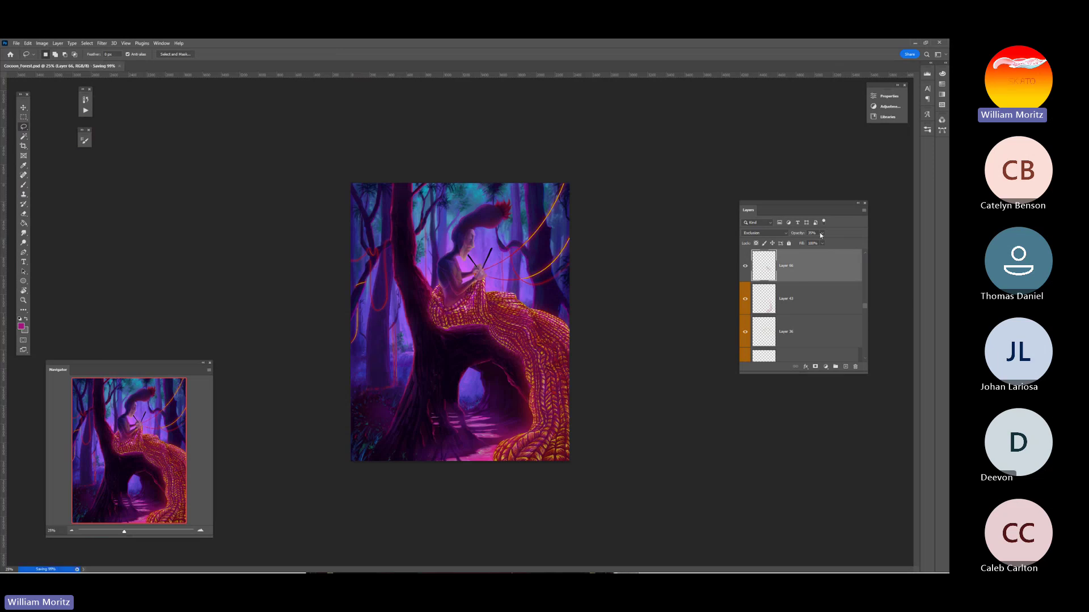
Compare Layer 66's glow at full opacity, set its opacity to 35%, and save the painting
left_click_drag(822, 233, 864, 246)
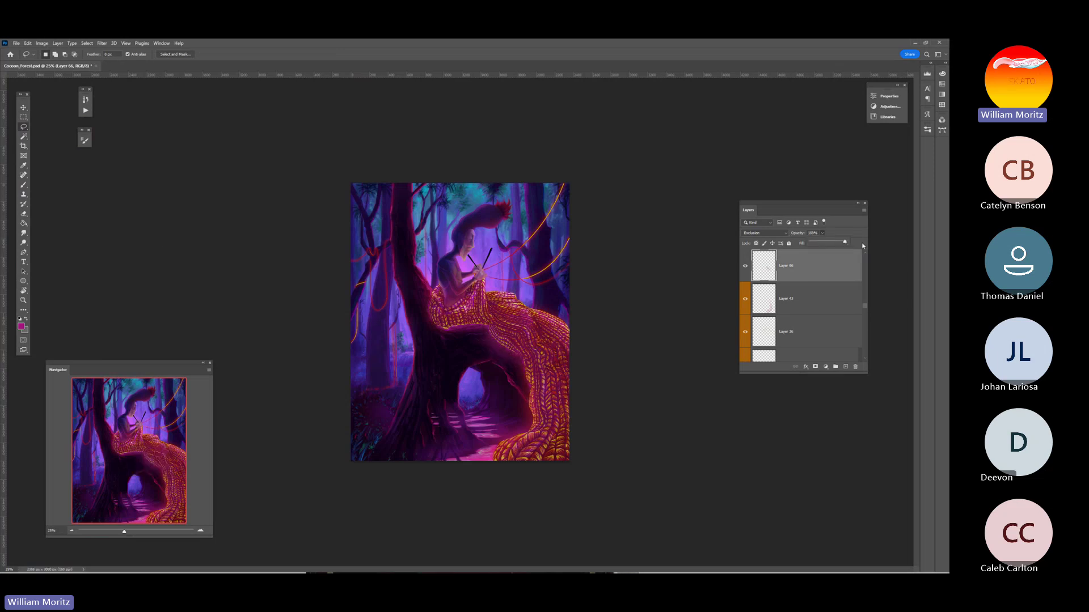
left_click(819, 234)
type("35")
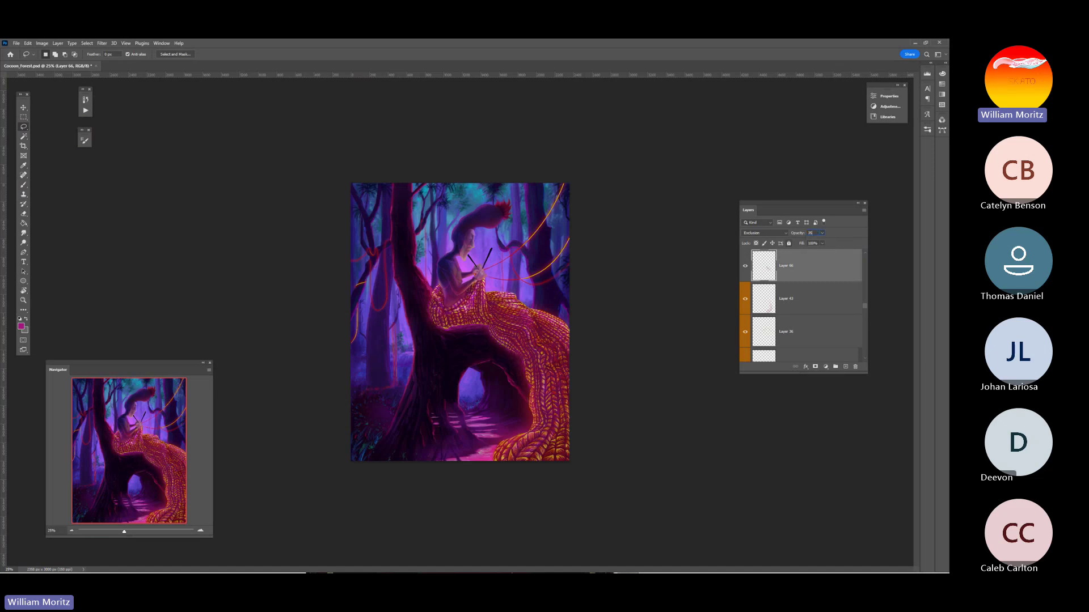
left_click(23, 107)
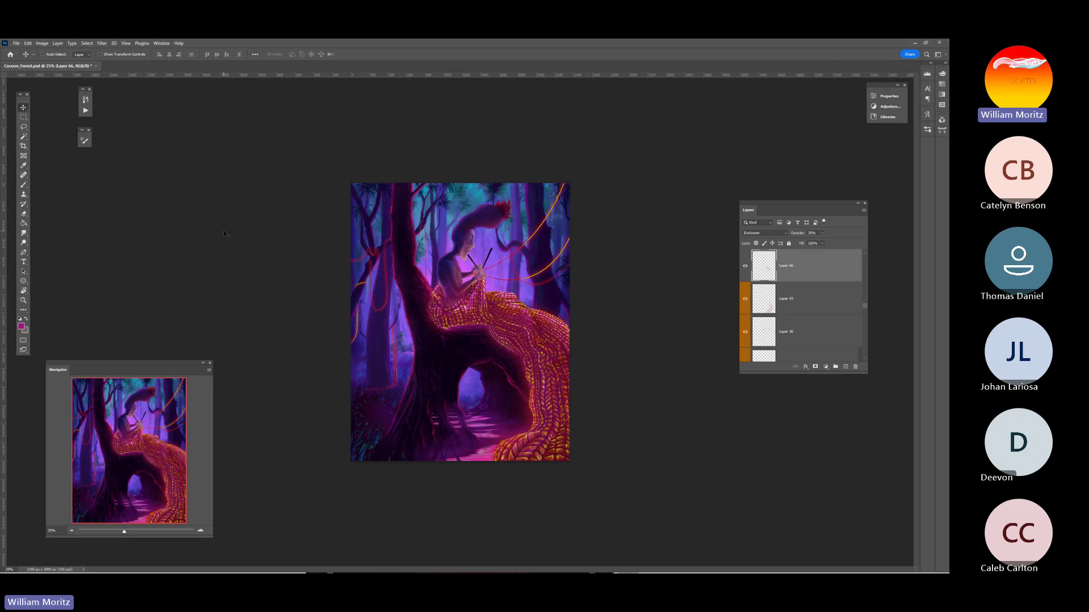
key("ctrl+s")
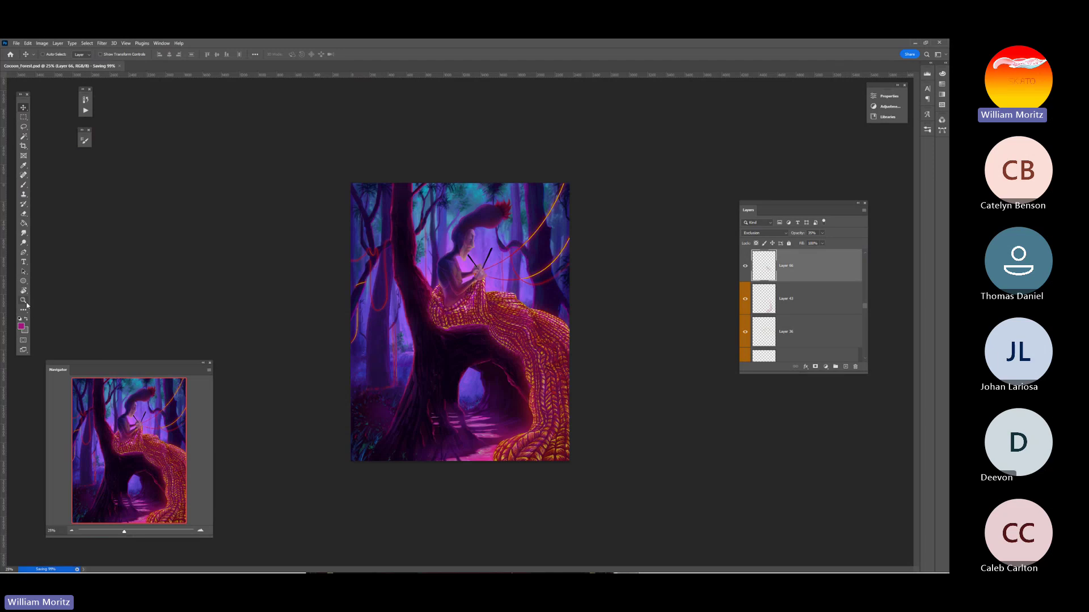
Examine the glowing yarn strands crossing the dark trunk up close and against the whole painting
key("z")
left_click(439, 277)
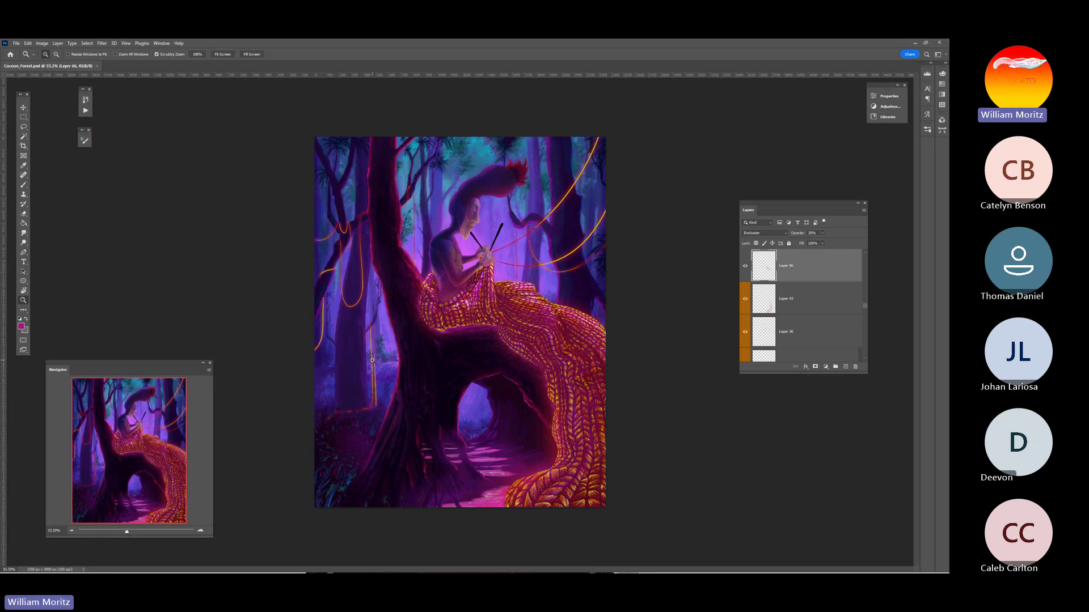
key("i")
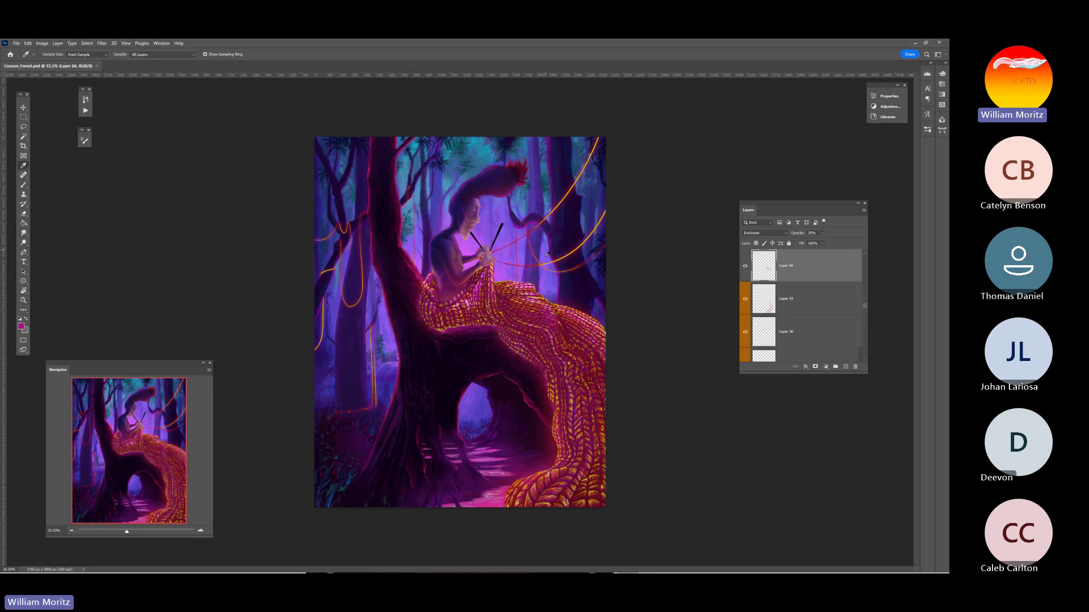
left_click(24, 300)
left_click_drag(568, 229, 518, 281)
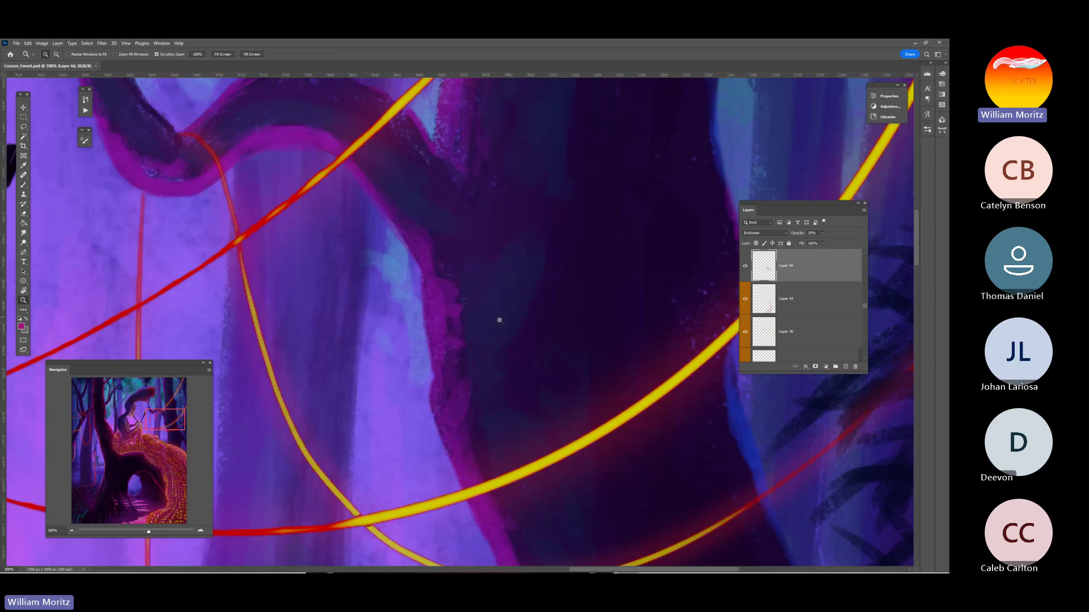
left_click(493, 276, "alt")
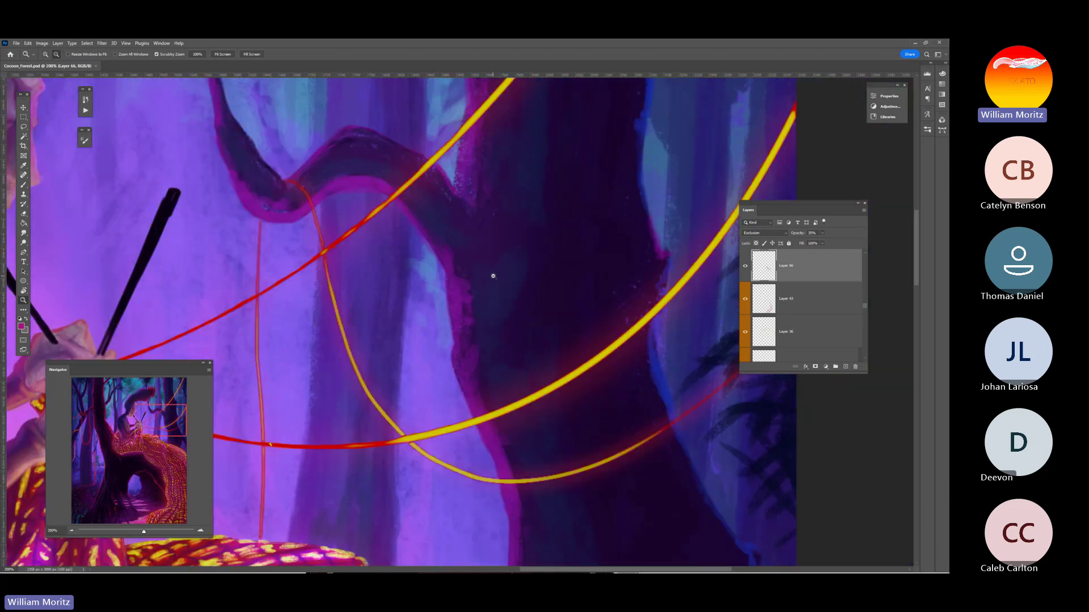
left_click(493, 276, "alt")
left_click(492, 276, "alt")
left_click(491, 277, "alt")
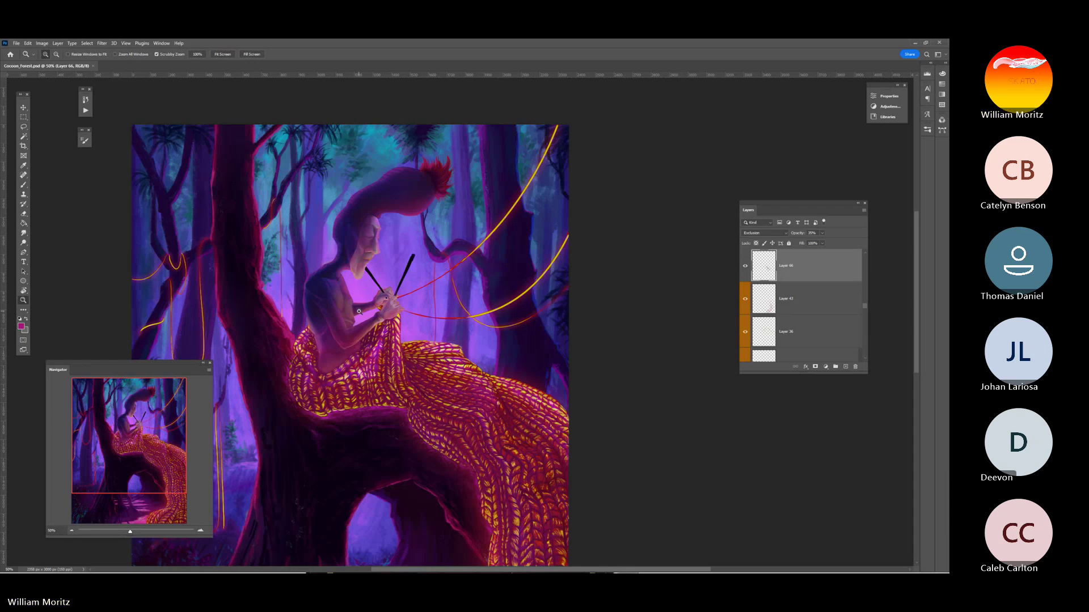
Activate Layer 9 from the background trees, compare it hidden and shown, and choose the Smudge tool
left_click(23, 109)
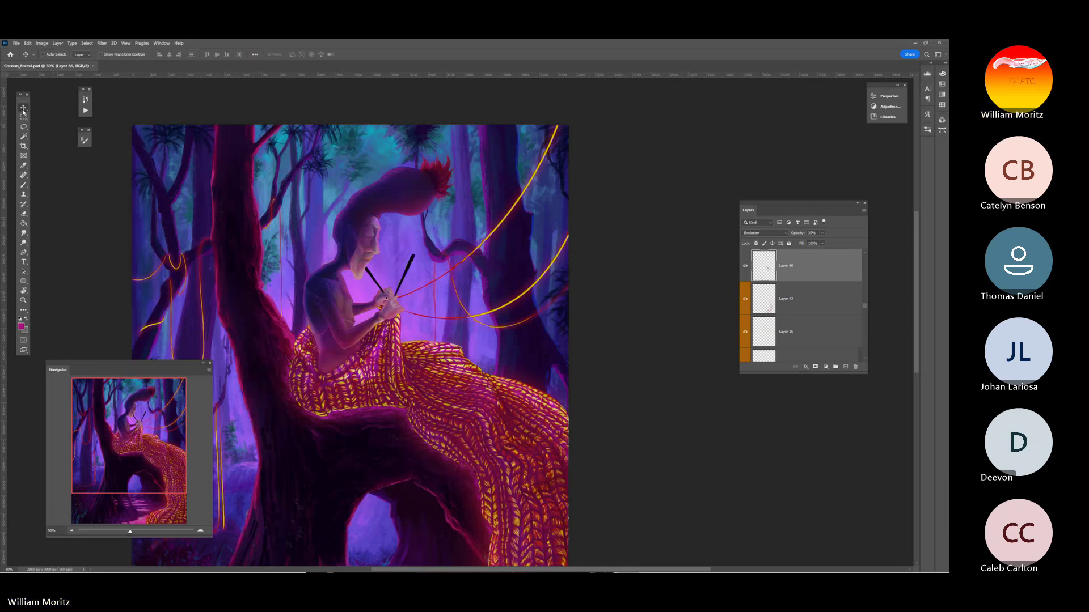
right_click(542, 209)
left_click(559, 210)
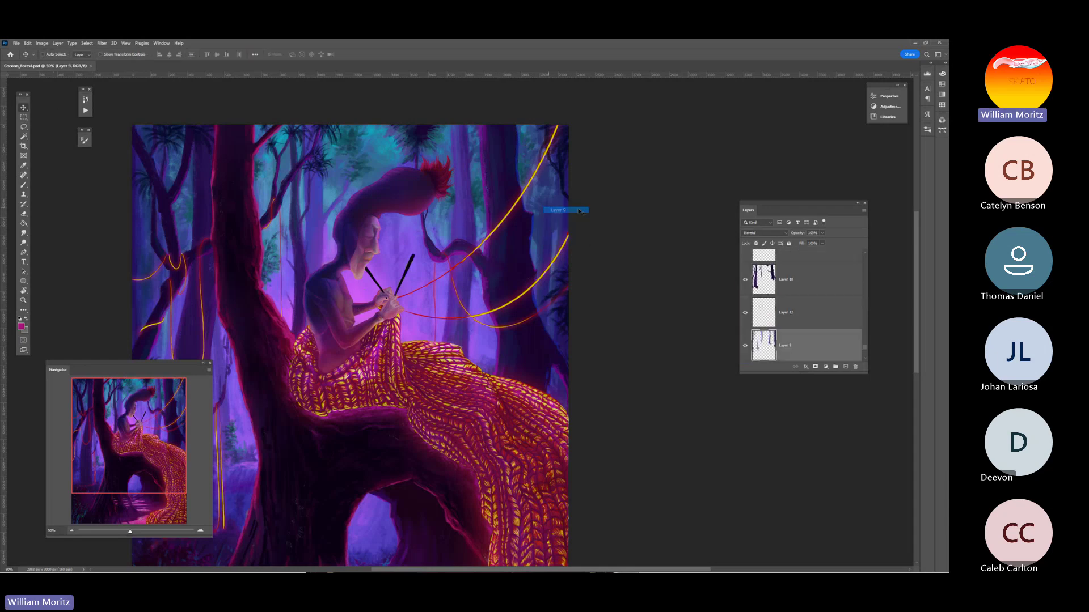
left_click(745, 347)
left_click(746, 347)
left_click(24, 233)
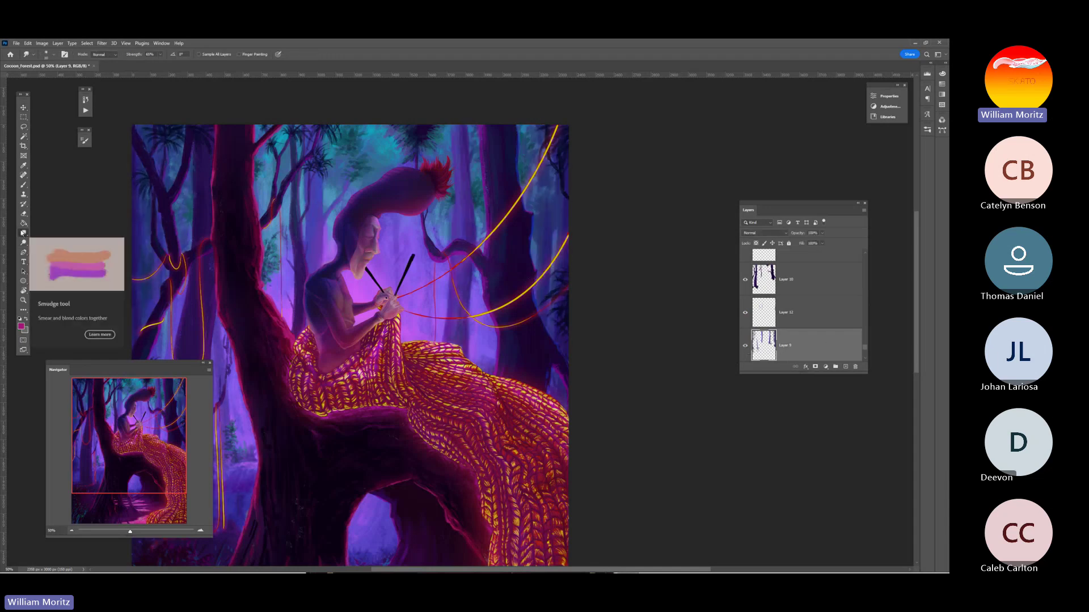
Sample a dark teal from the undergrowth in the painting's lower-left corner and inspect the foliage there
scroll(340, 283, "right", 1)
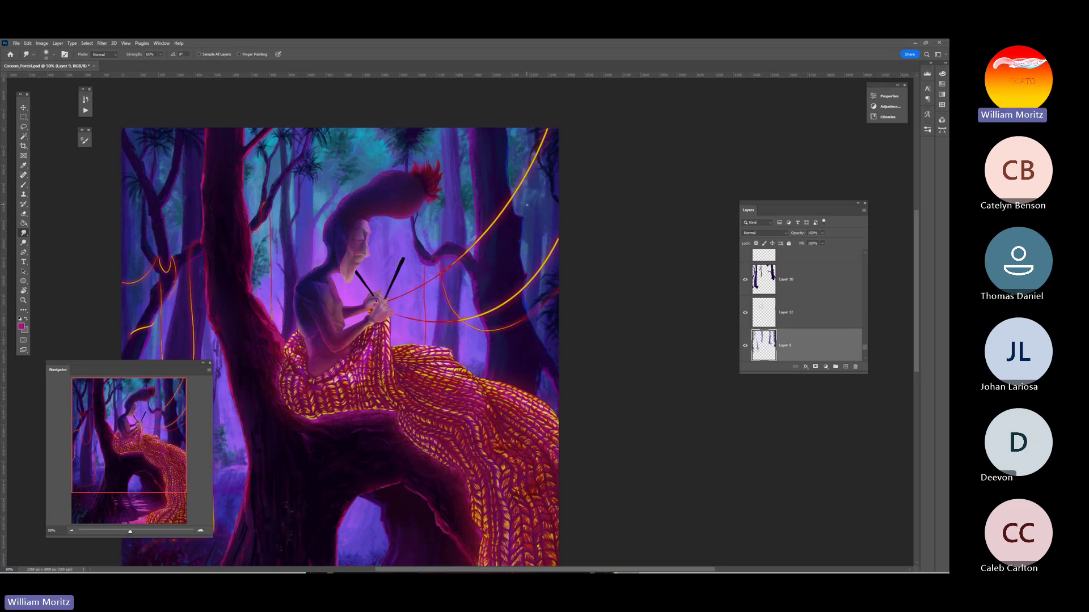
left_click_drag(429, 298, 552, 205)
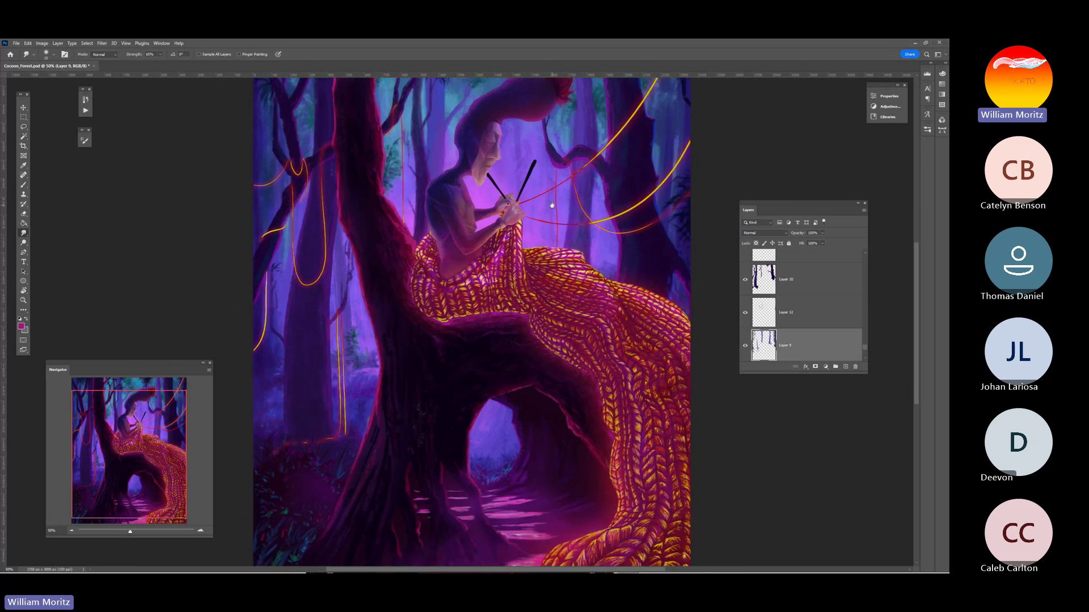
left_click_drag(402, 345, 426, 272)
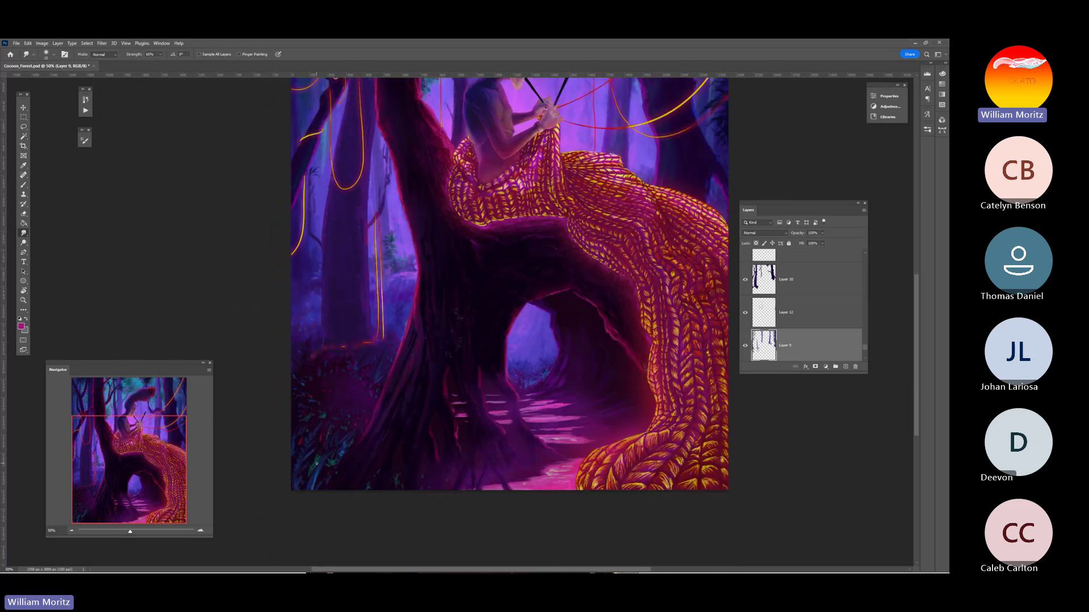
key("i")
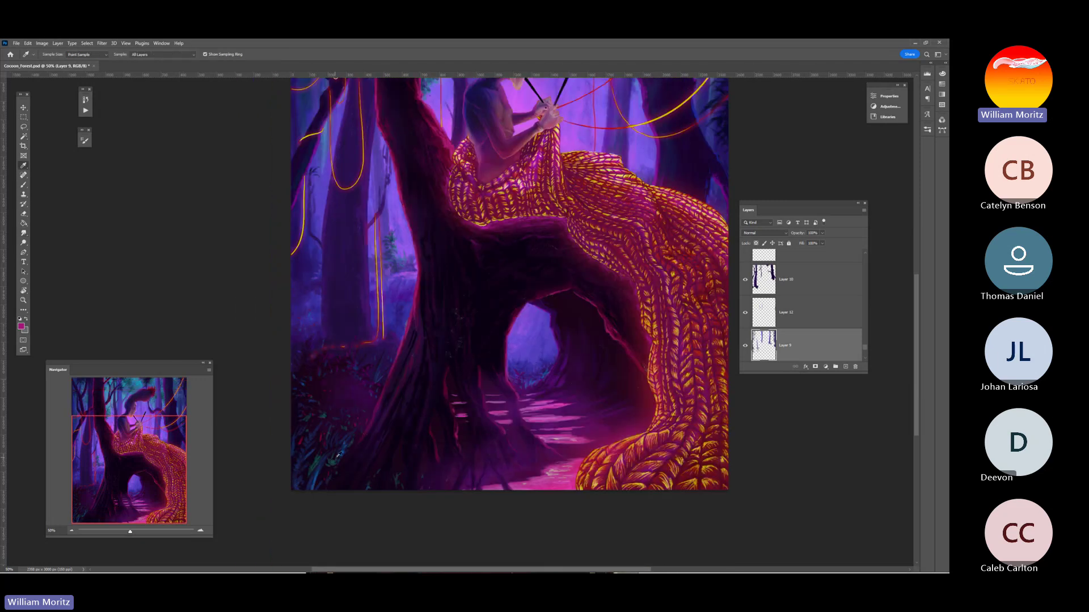
left_click(333, 463)
key("z")
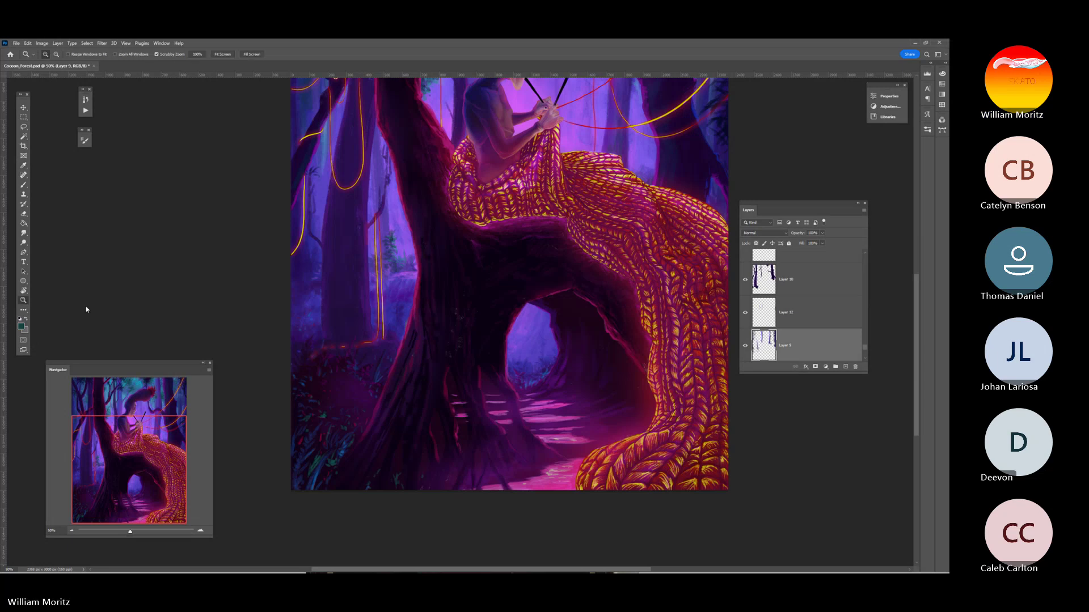
left_click_drag(330, 446, 338, 445)
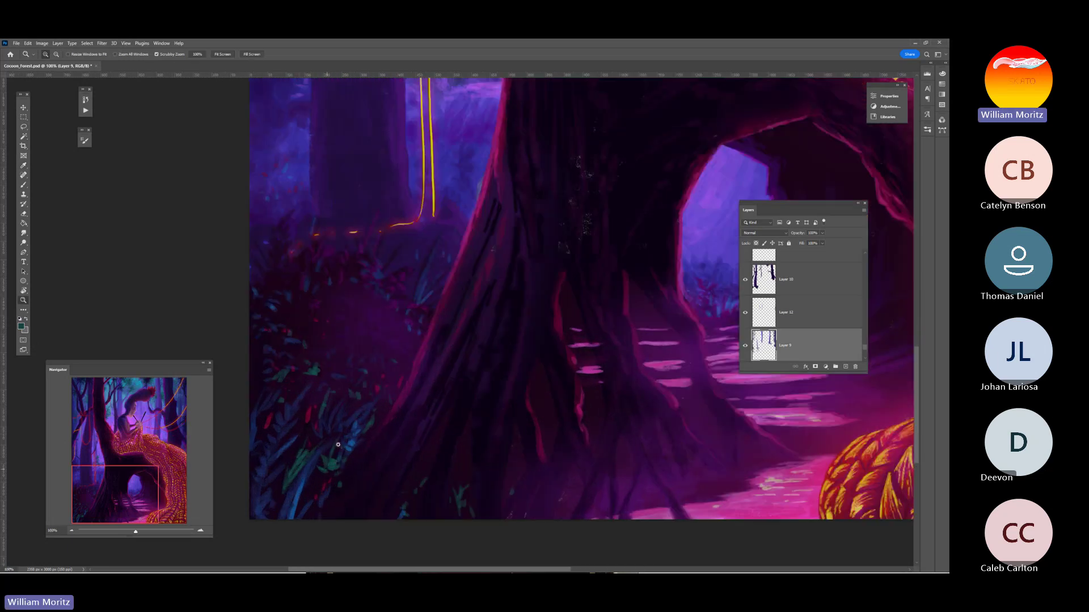
left_click(576, 268, "alt")
left_click(576, 264, "alt")
left_click(576, 262, "alt")
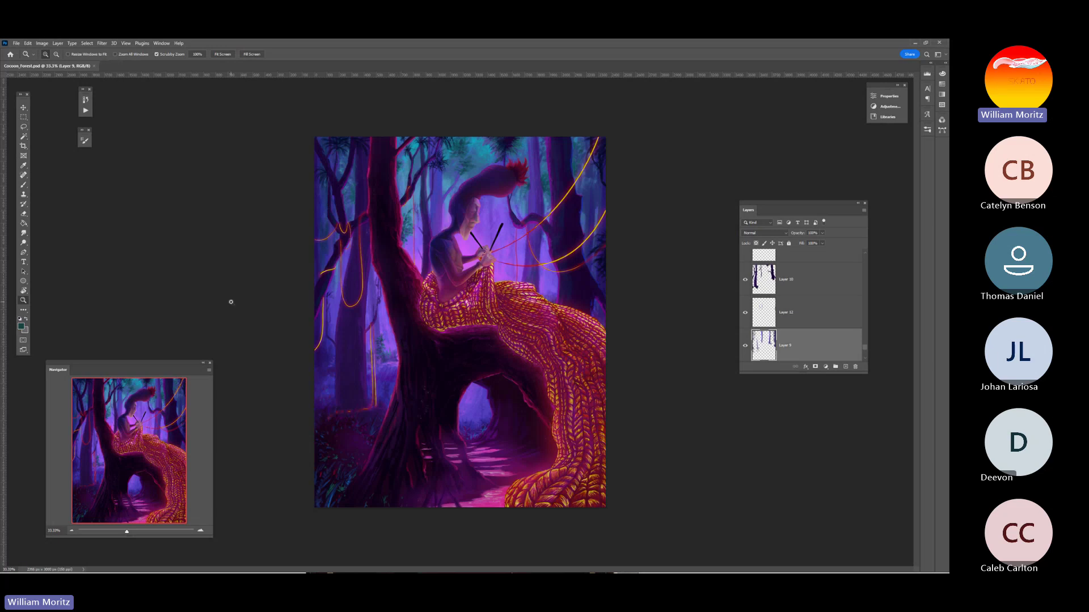
Check which background trunks belong to Layer 10 by hiding and showing it
left_click(467, 356)
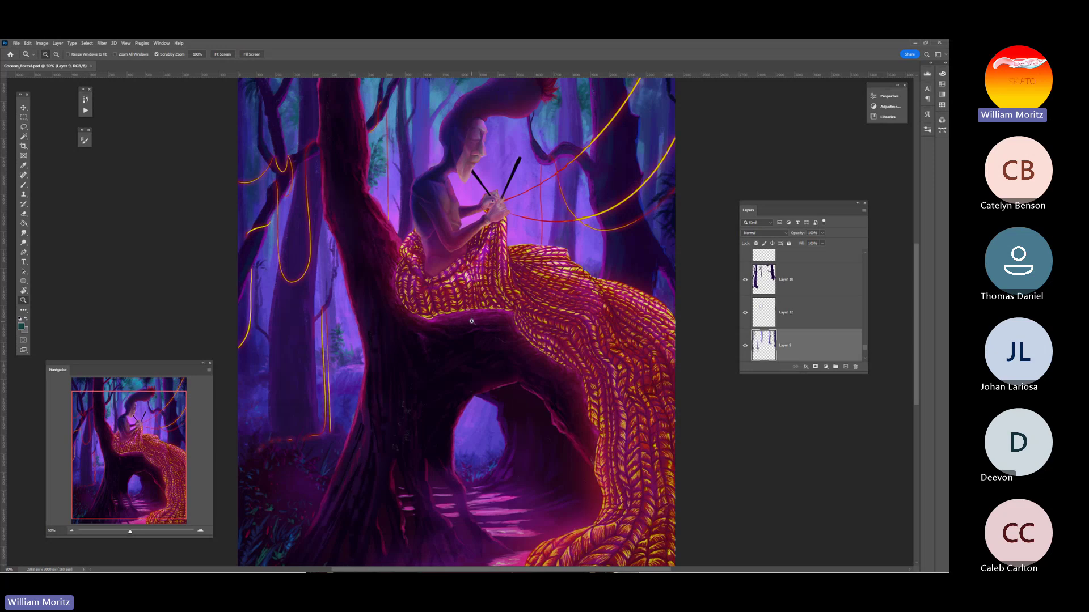
key("v")
scroll(780, 337, "up", 5)
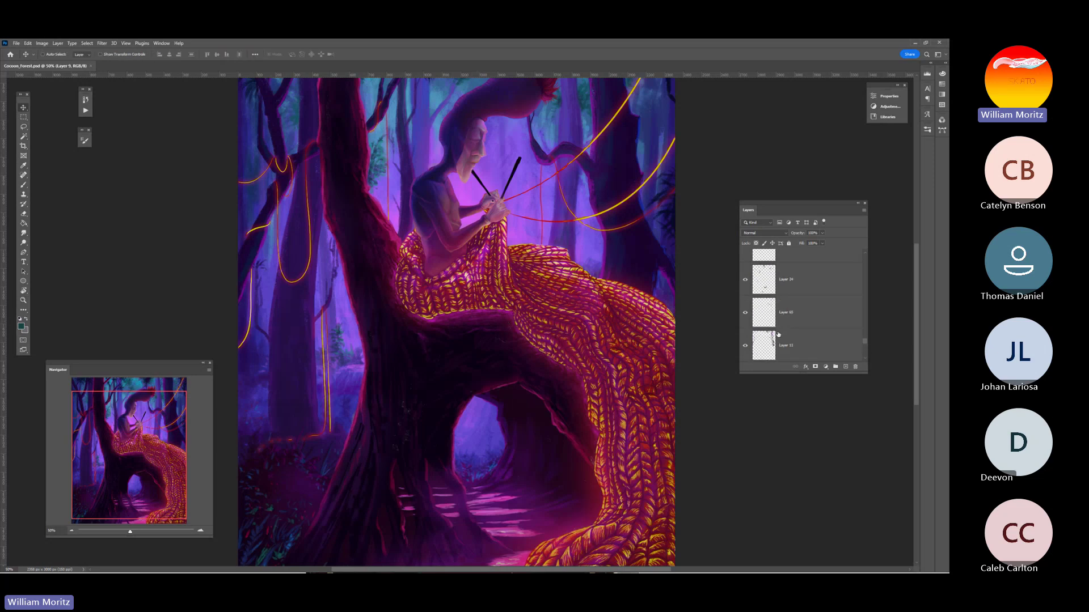
scroll(777, 334, "down", 3)
left_click(746, 313)
left_click(745, 314)
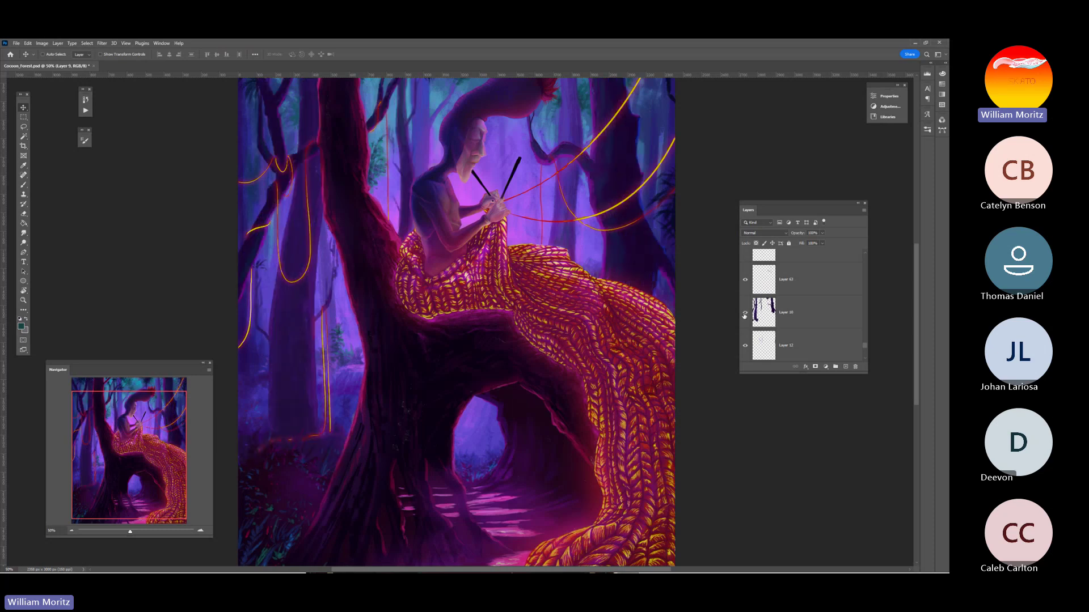
Identify the main foreground tree's silhouette layer by toggling its visibility, and load its outline as a selection
right_click(408, 343)
left_click(428, 348)
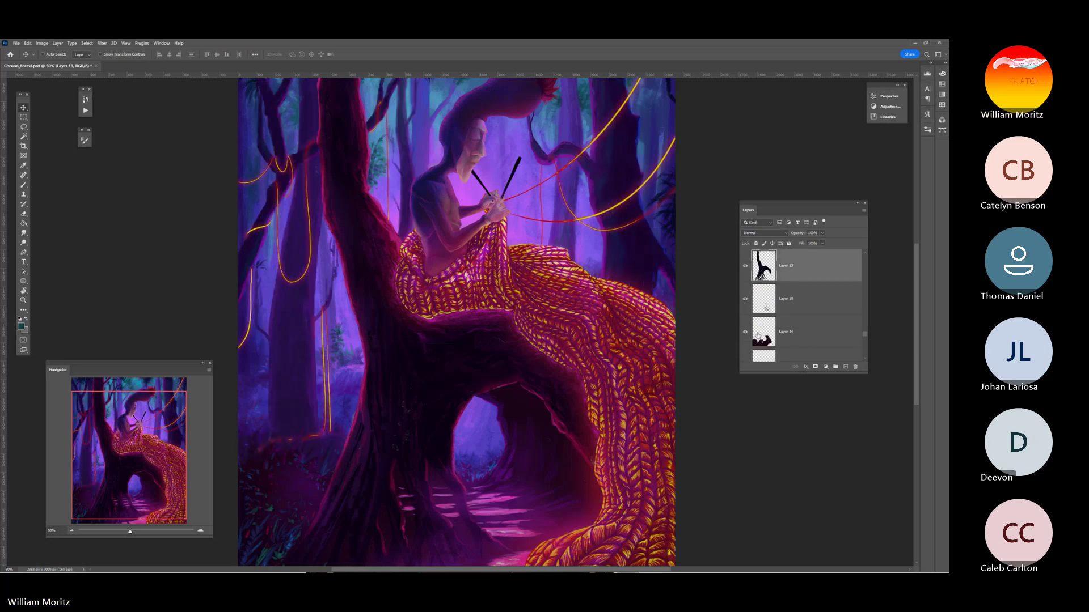
left_click(745, 266)
left_click(745, 266)
left_click(785, 275, "ctrl")
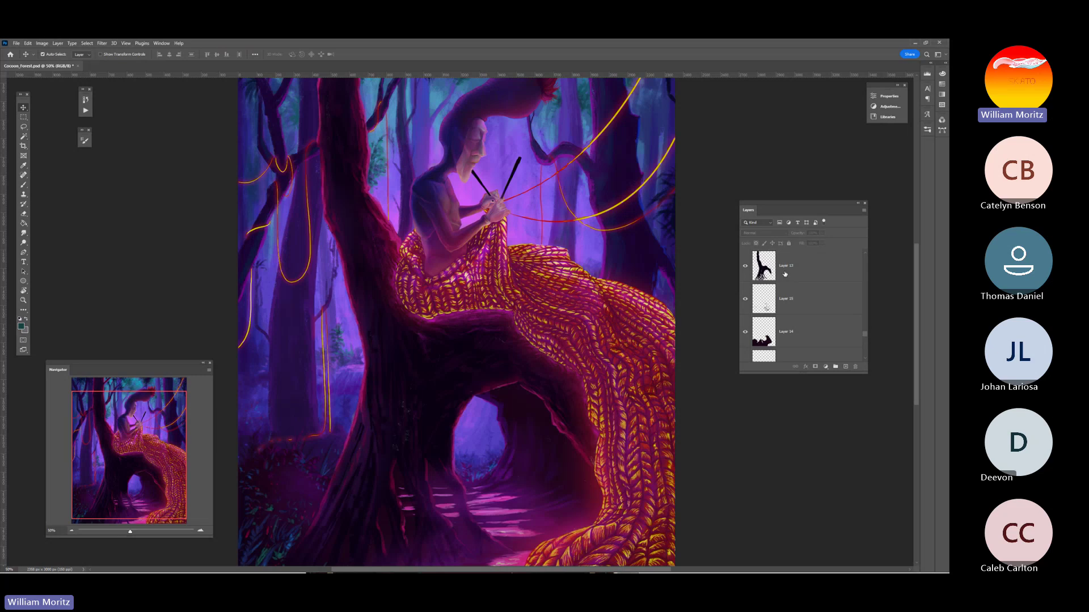
left_click(769, 272, "ctrl")
Activate Layer 16 above the main tree, compare it and Layer 17 hidden and shown, and label Layer 16 green
scroll(762, 317, "up", 2)
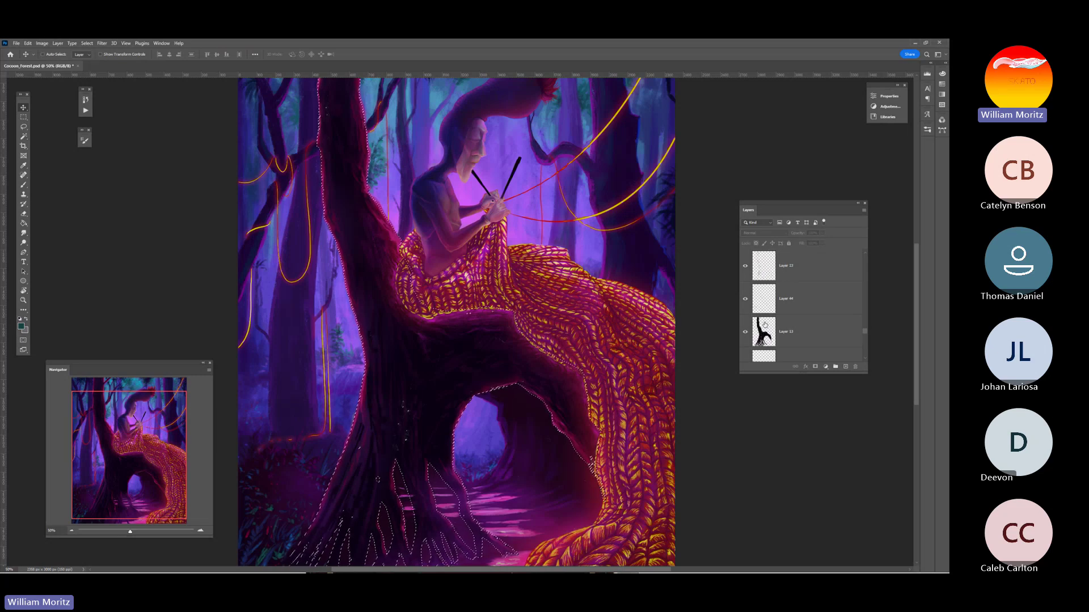
scroll(763, 321, "up", 2)
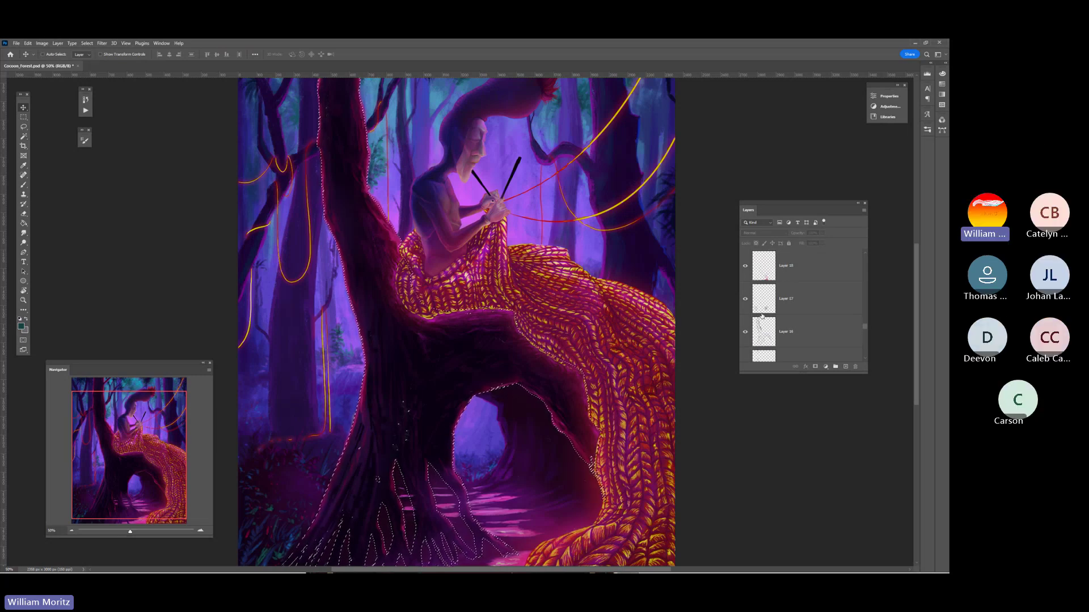
left_click(763, 331)
left_click(744, 333)
left_click(744, 332)
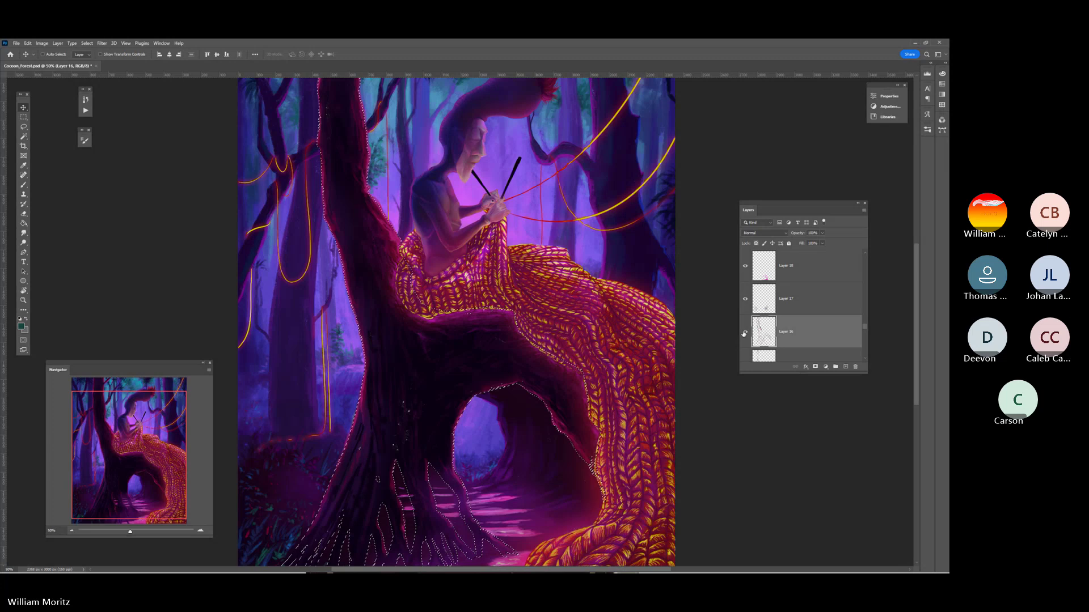
left_click(745, 300)
left_click(745, 300)
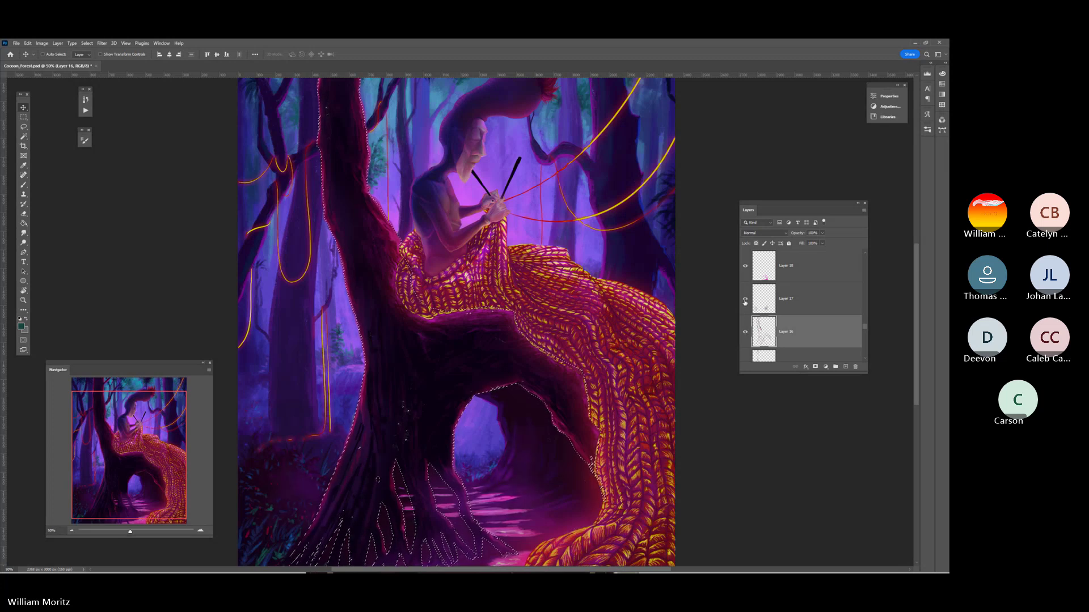
right_click(749, 342)
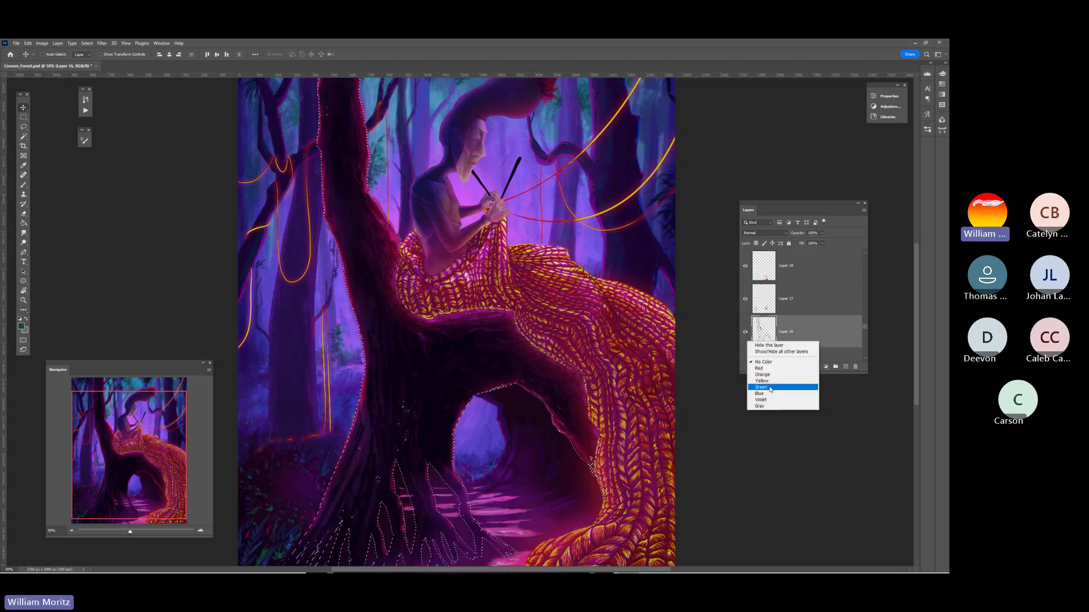
left_click(770, 387)
Add a new layer above the green-labelled layer and open the brush presets for the Brush tool
left_click(846, 367)
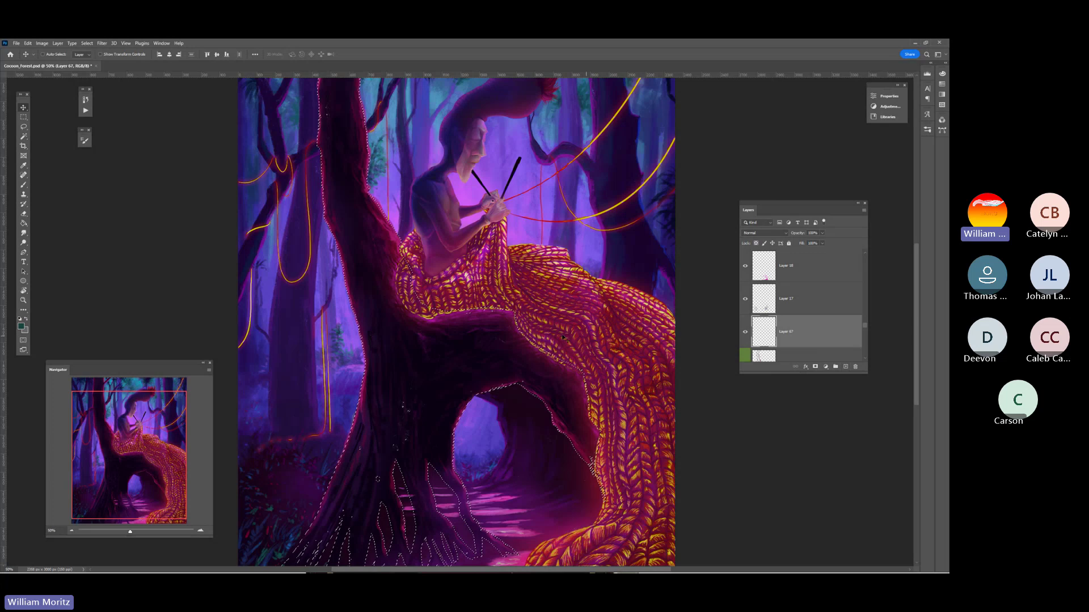
key("b")
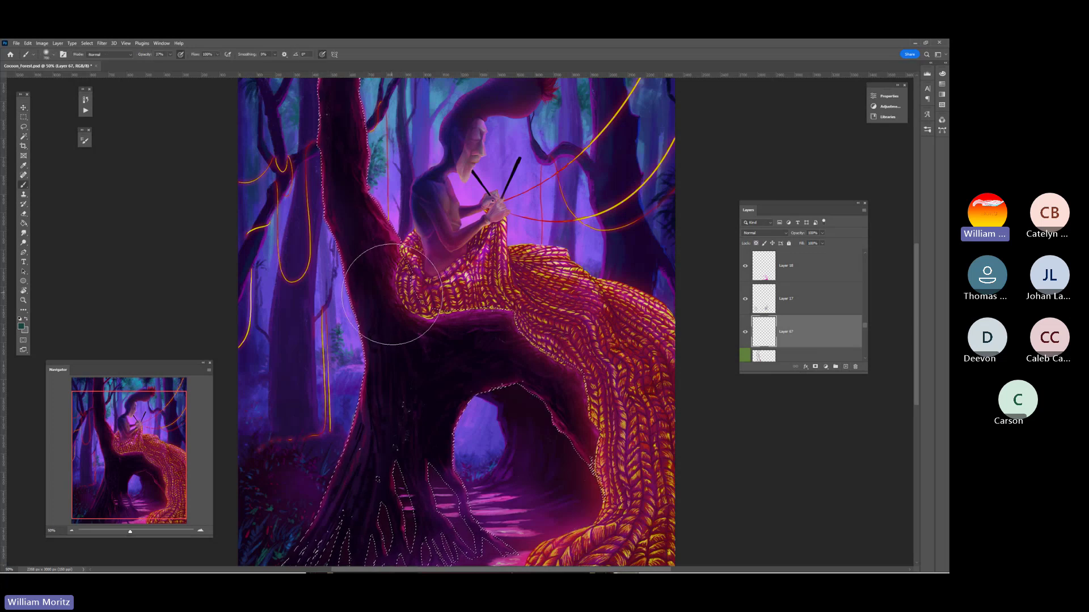
left_click(53, 56)
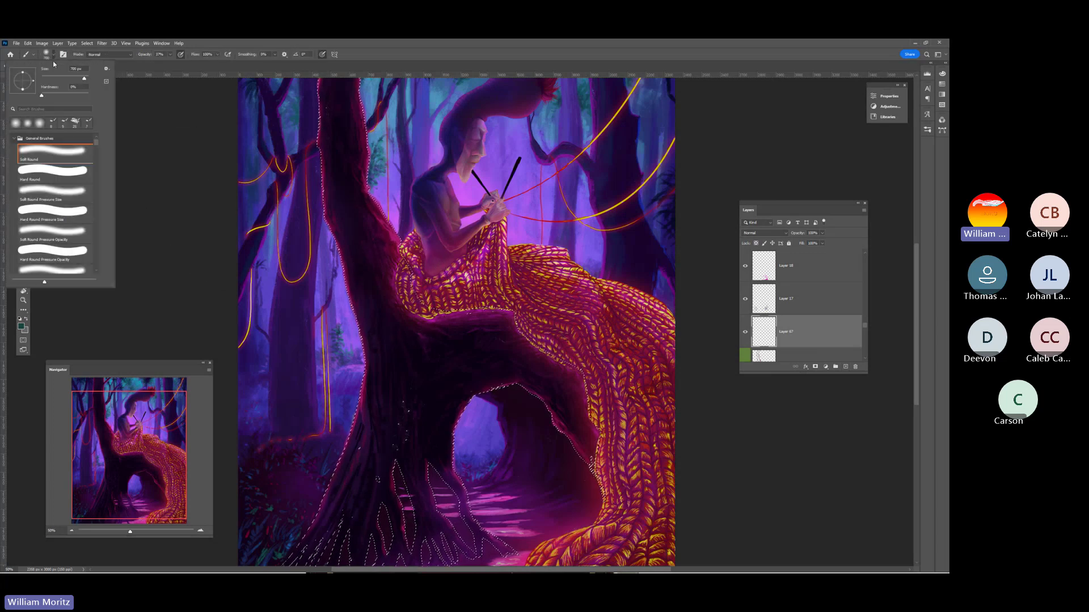
Choose the Textured Soft Round brush from the MB starter pack brushes
scroll(54, 221, "down", 5)
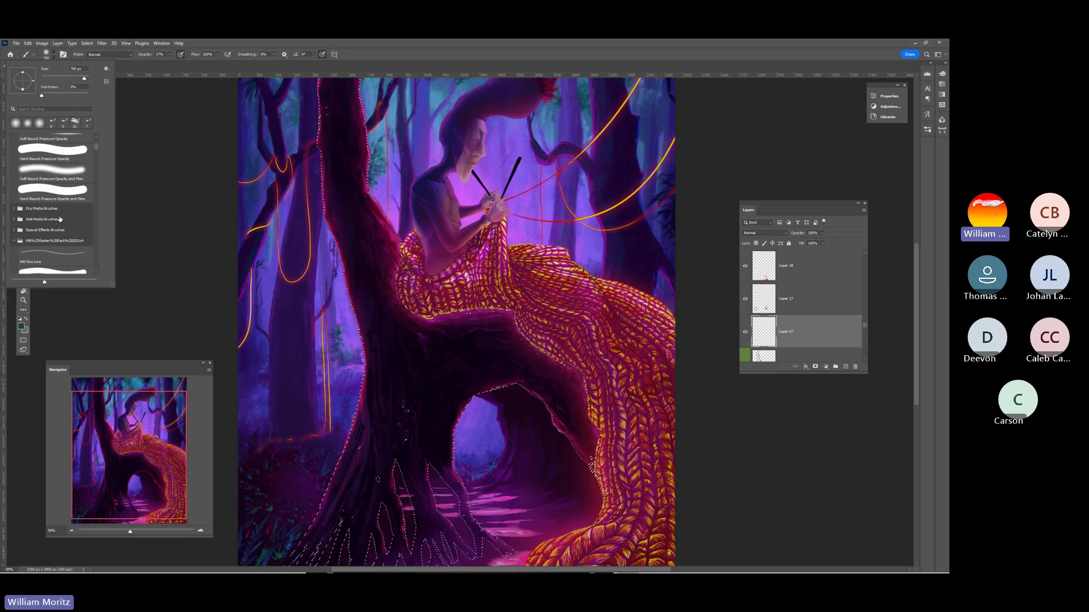
scroll(61, 220, "down", 1)
scroll(60, 221, "down", 4)
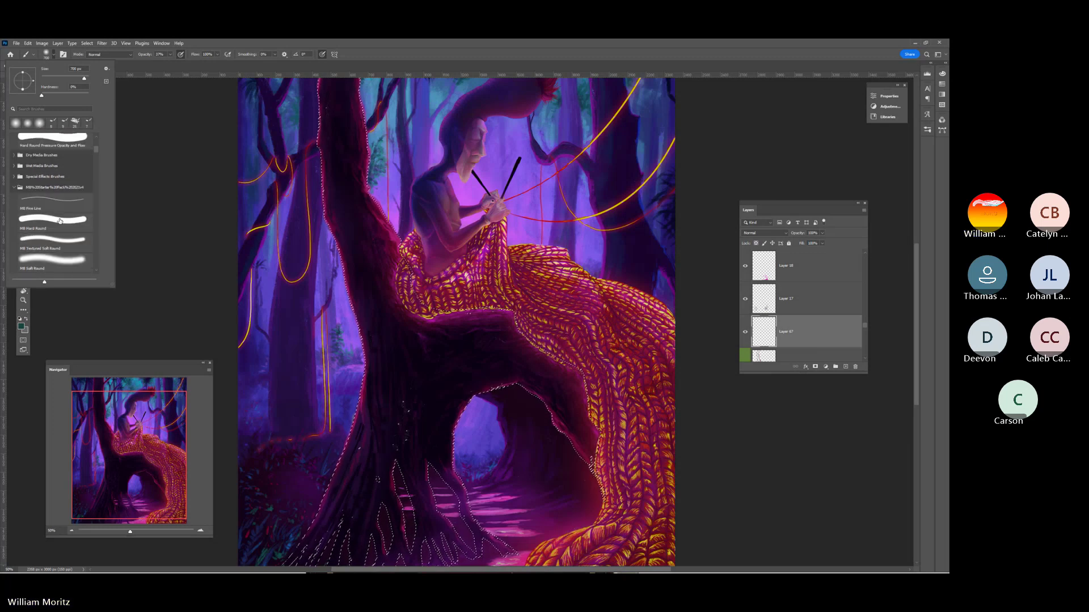
left_click(54, 238)
left_click(148, 286)
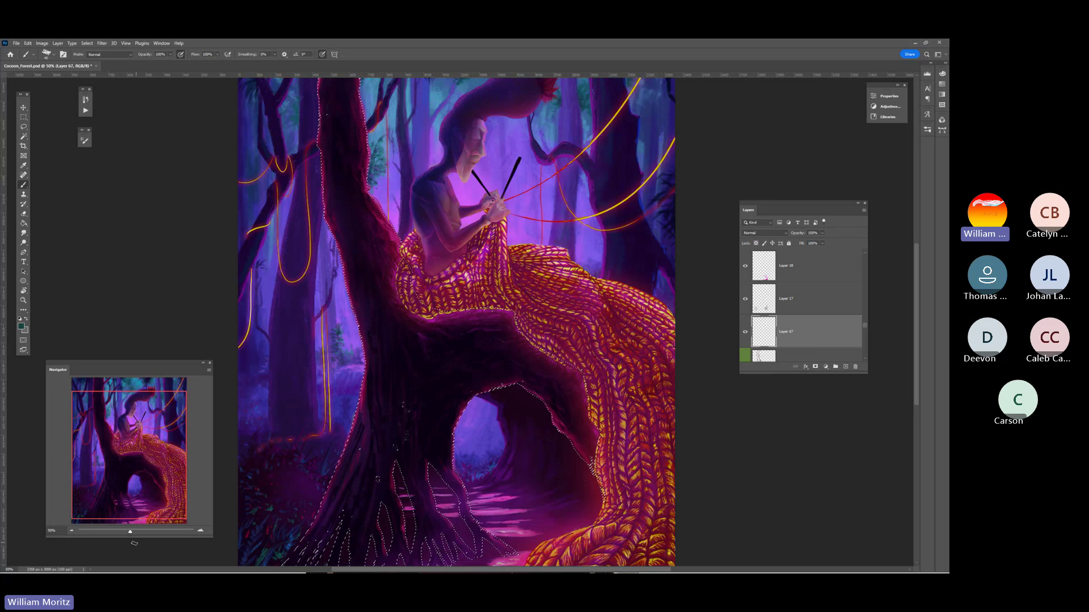
Make a dark green stroke on the tree above the arch, lower the brush opacity and set its smoothing to 25%
left_click_drag(130, 532, 129, 534)
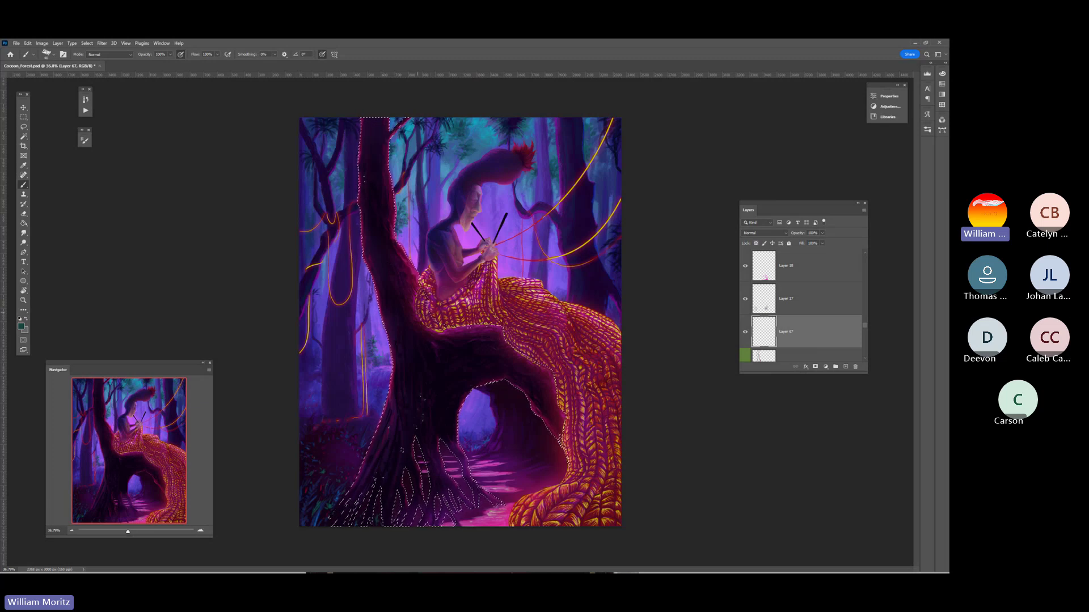
left_click_drag(462, 355, 467, 351)
left_click(170, 55)
left_click(150, 63)
left_click(246, 55)
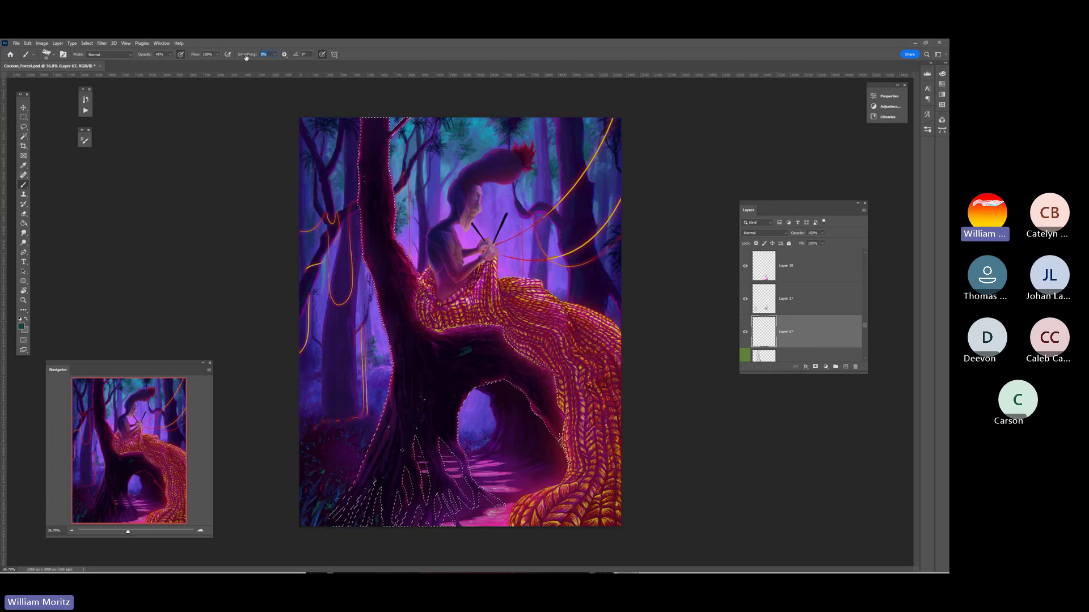
type("25")
key("Return")
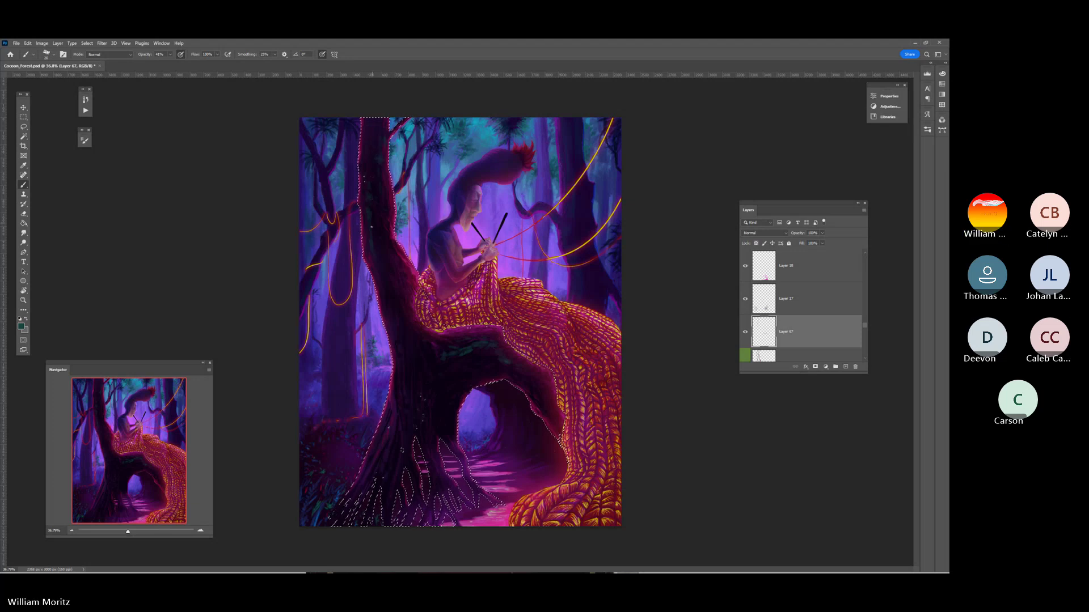
Paint dark green texture strokes over the selected tree trunk and arch with varying brush sizes, and clear the selection
key("bracketright")
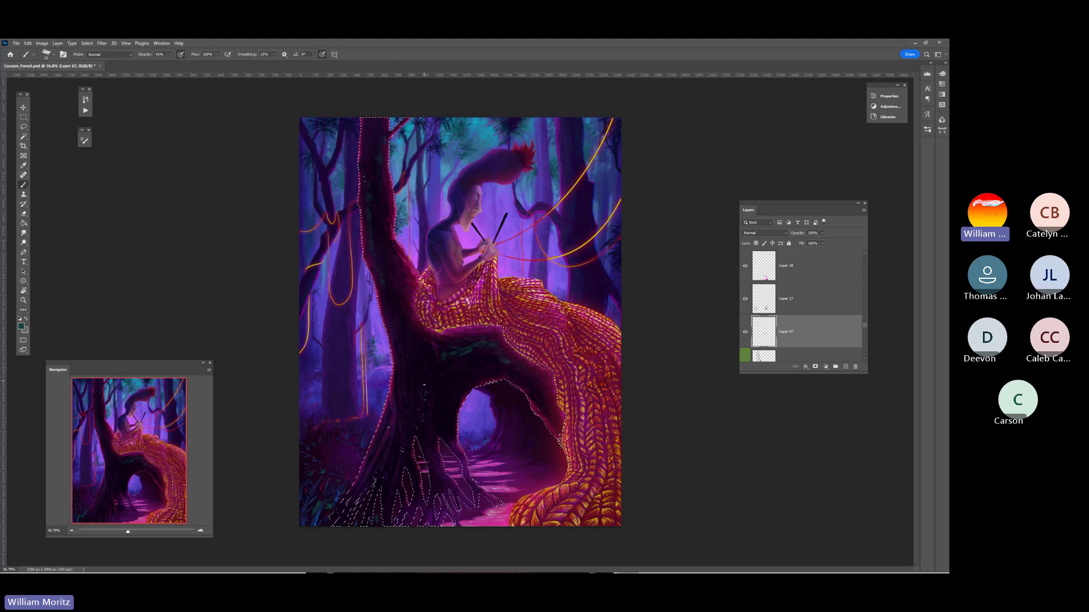
key("bracketleft")
key("bracketright")
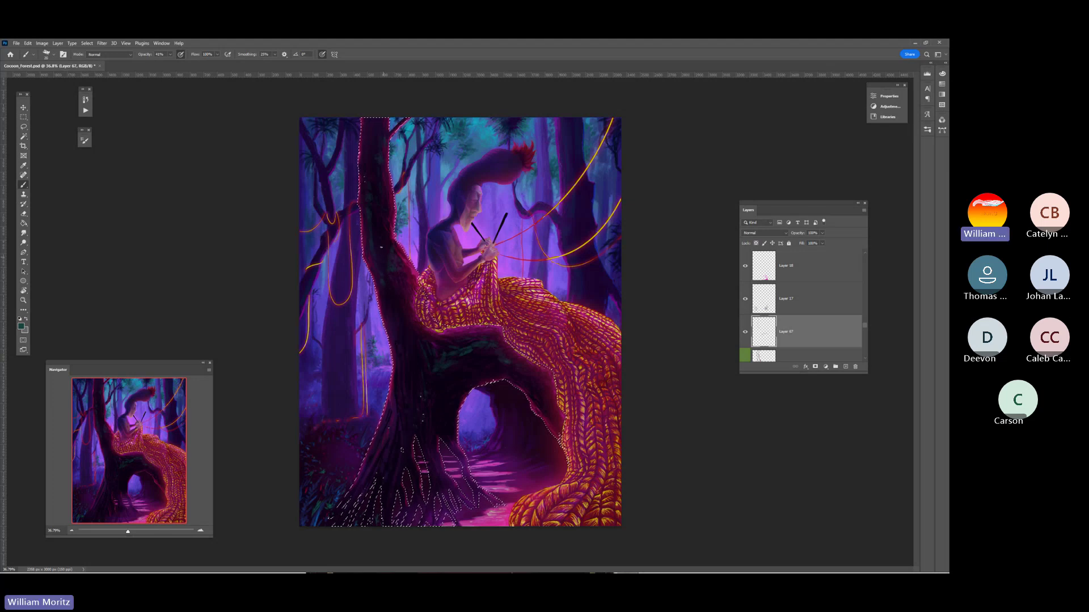
key("bracketright")
left_click(23, 127)
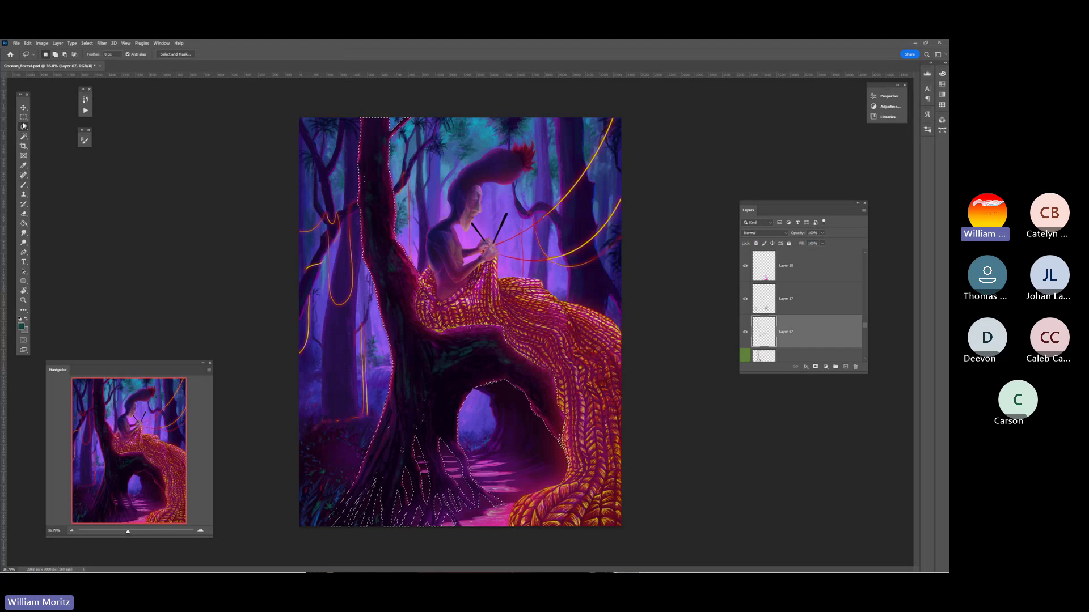
left_click(178, 234)
Examine the whole painting at reduced and enlarged scale to judge the green texture on the tree
key("z")
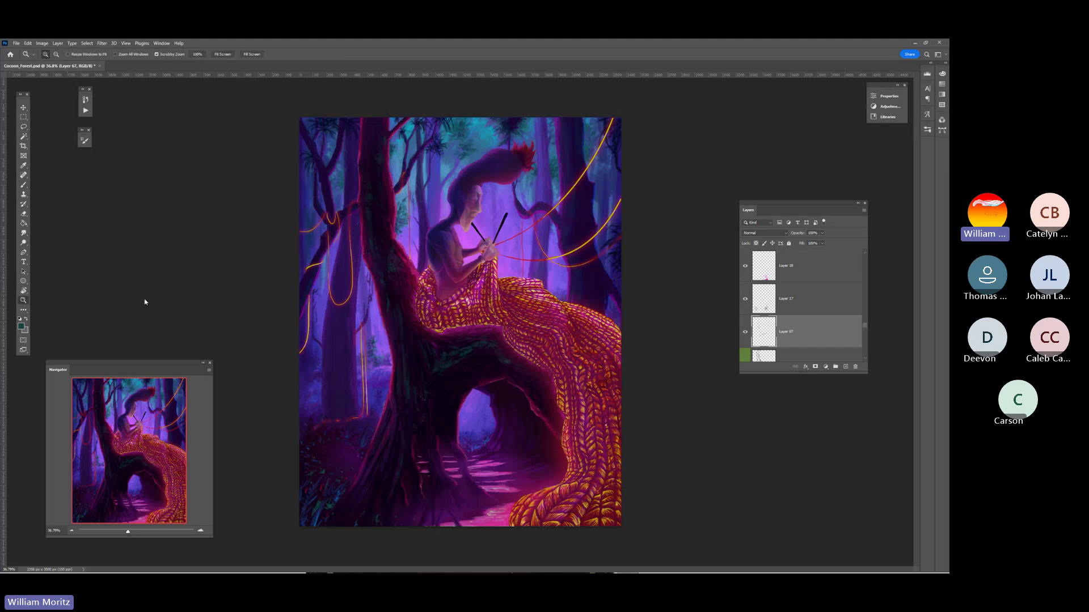
left_click(397, 277, "alt")
left_click(397, 277, "alt")
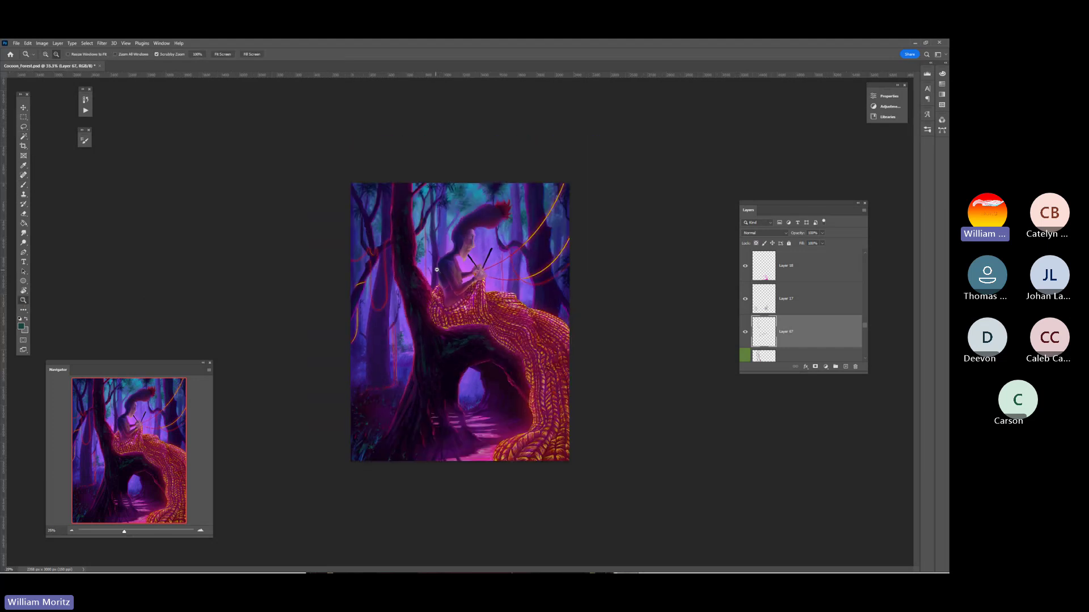
left_click(396, 278, "alt")
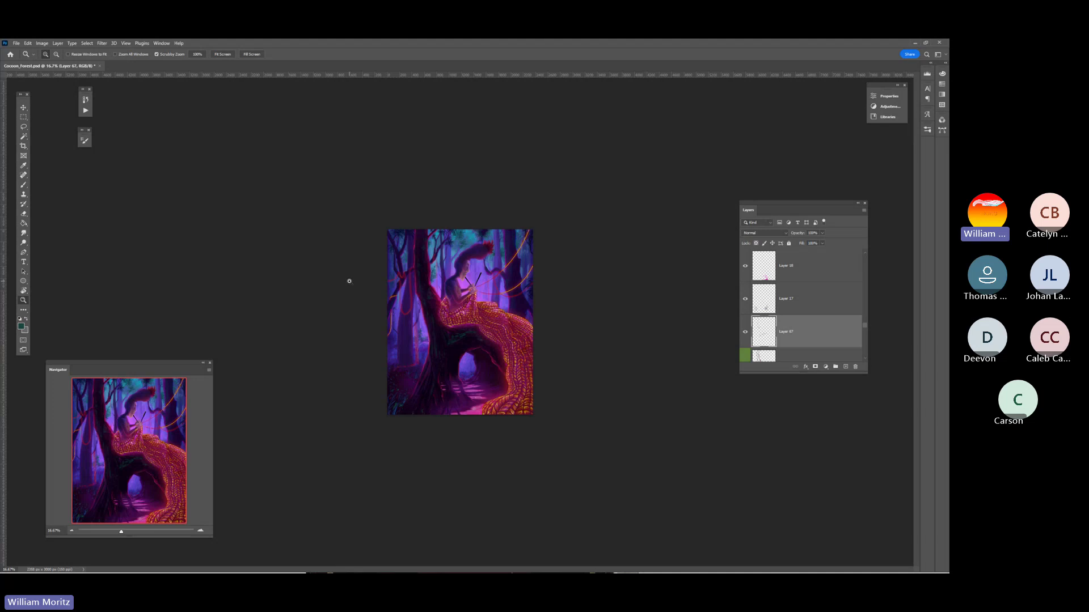
left_click_drag(377, 274, 456, 334)
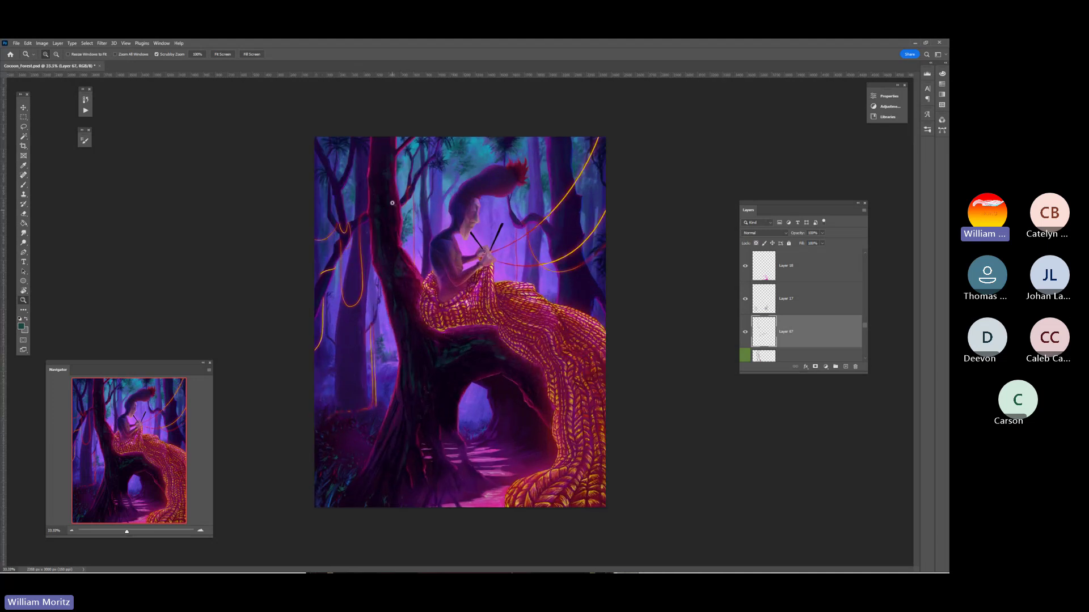
key("b")
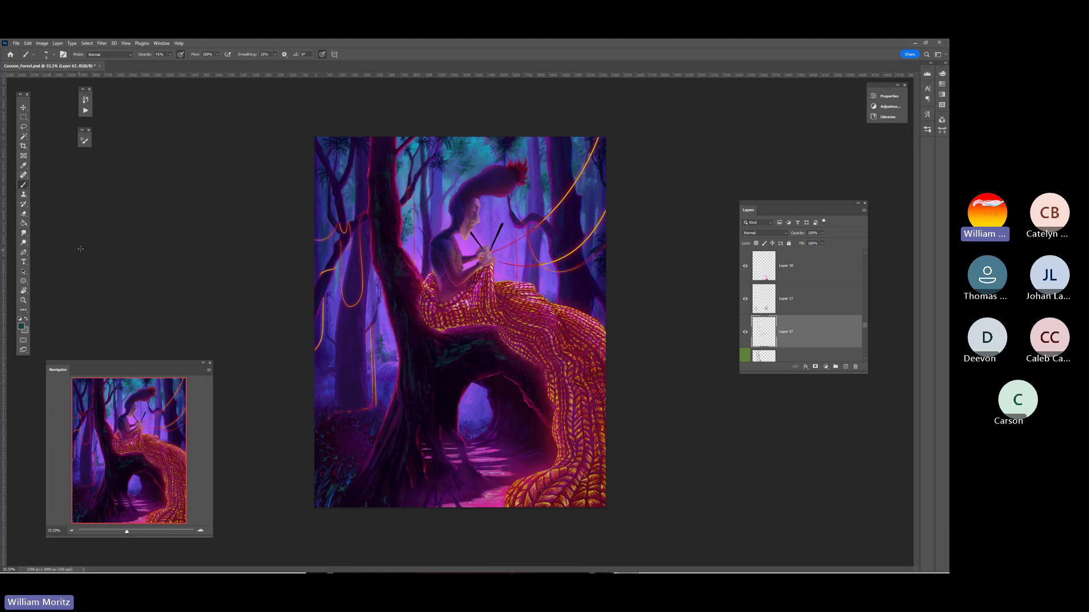
key("e")
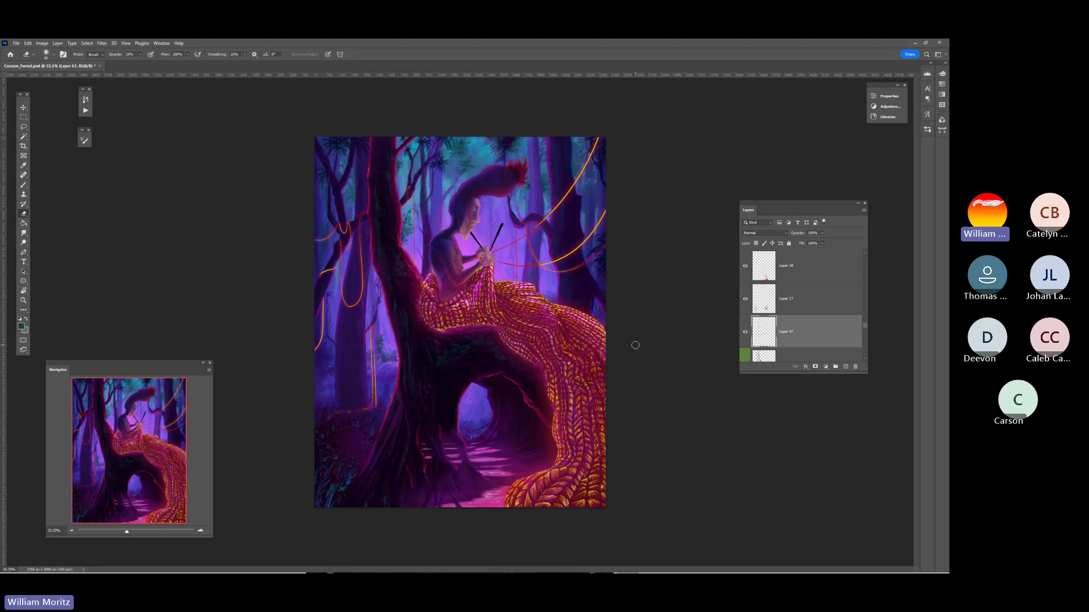
key("b")
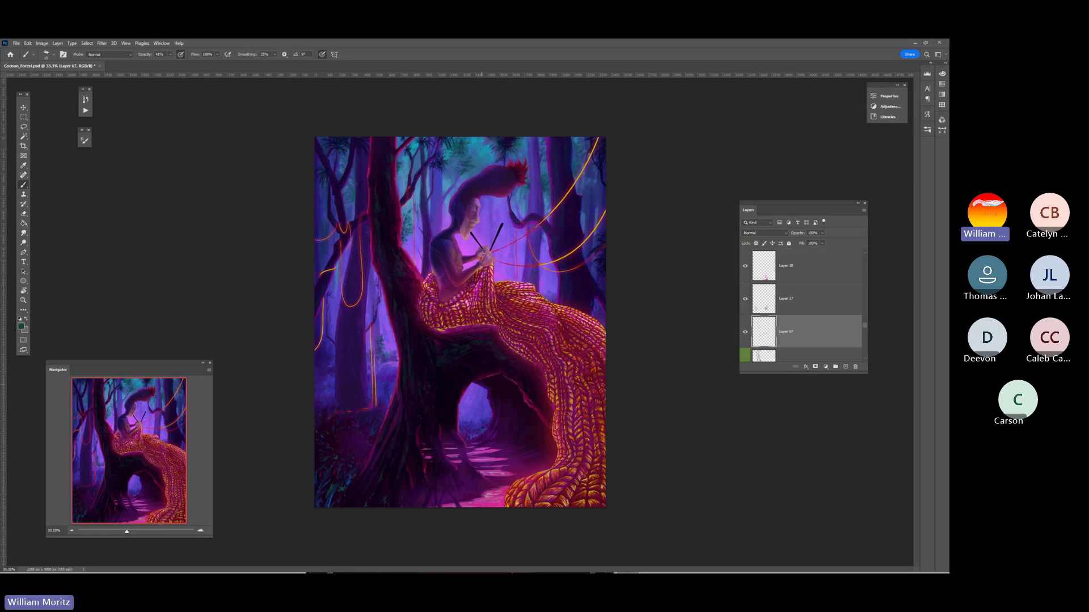
Compare the tree with and without Layer 67 by toggling that layer's visibility, leaving it shown
left_click(745, 333)
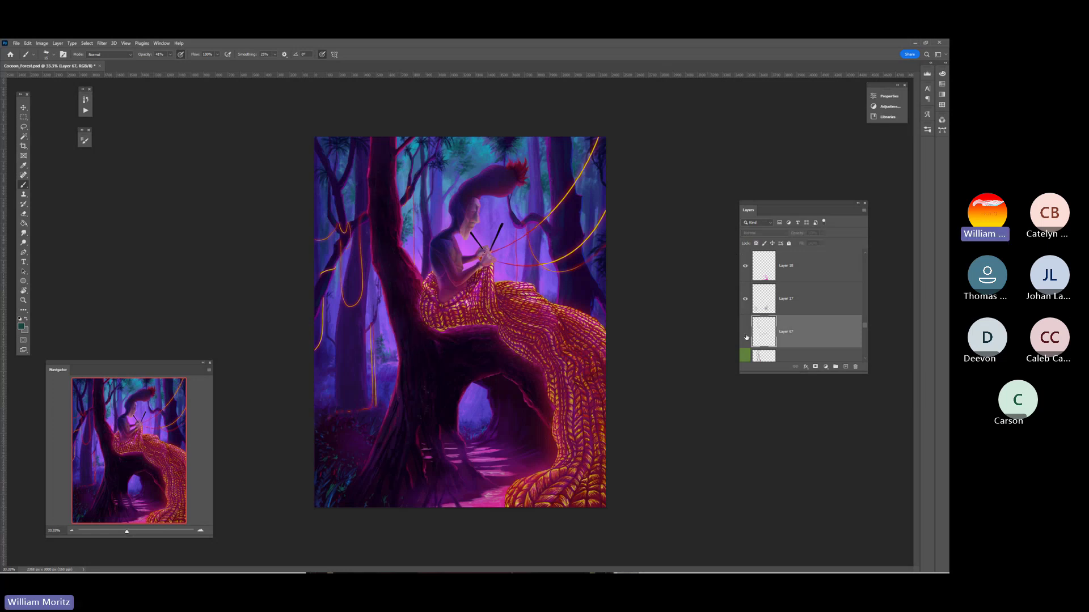
key("z")
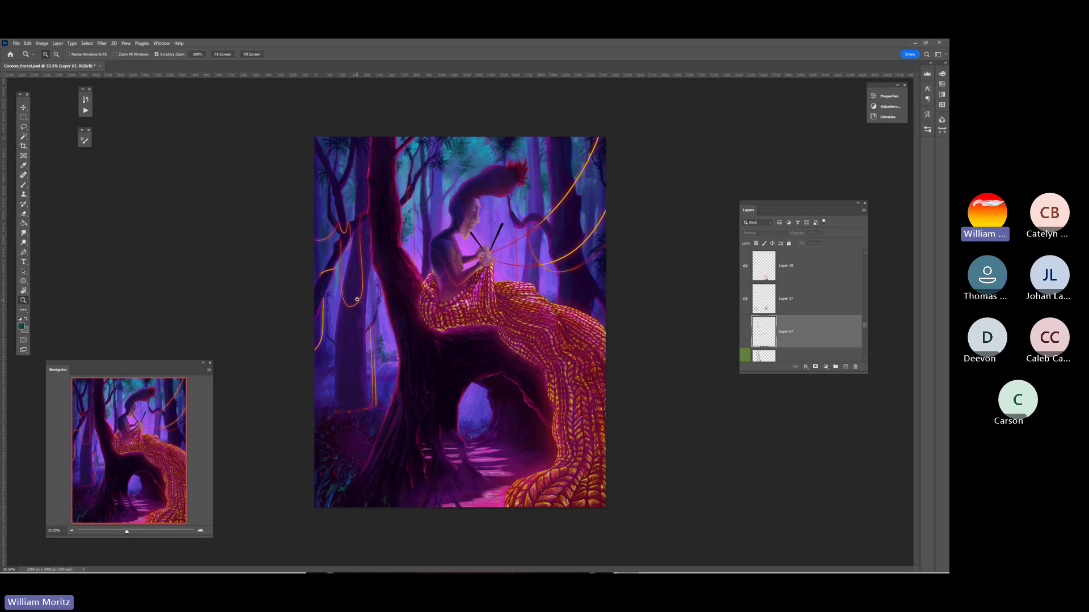
left_click_drag(358, 298, 409, 300)
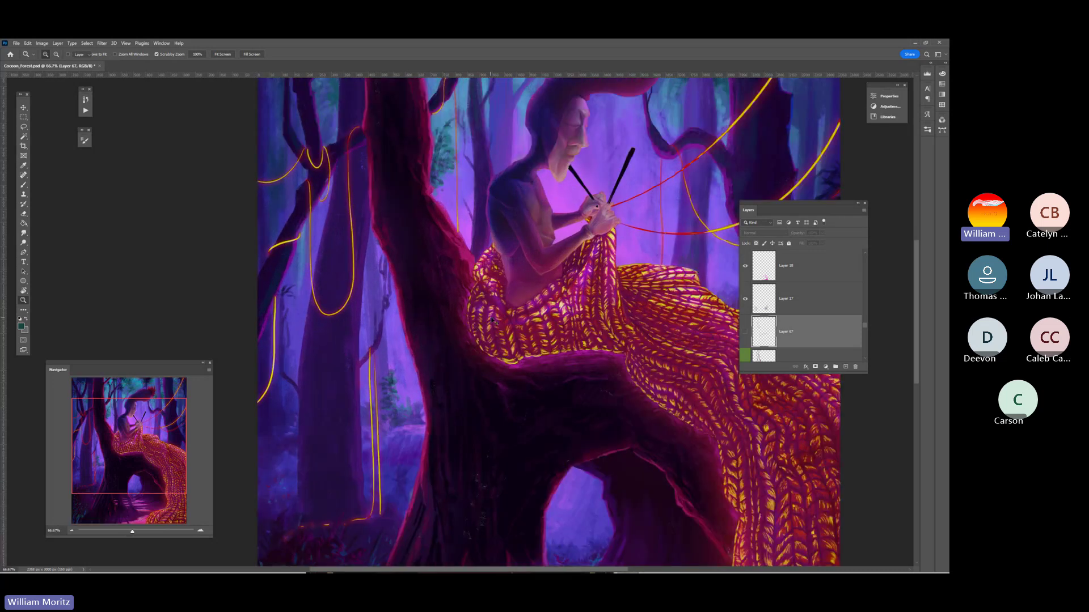
key("v")
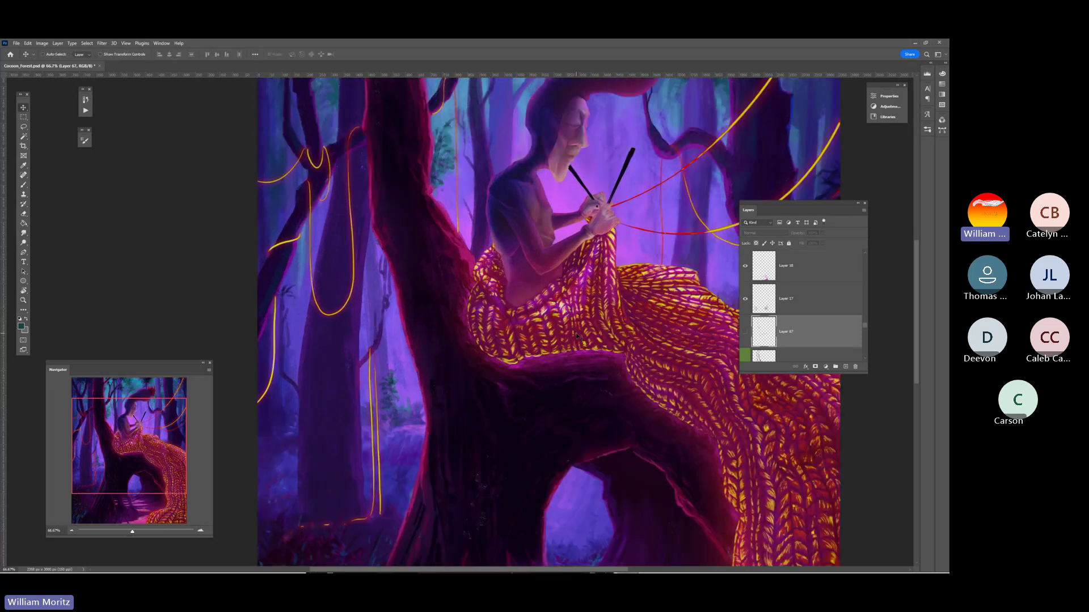
scroll(576, 336, "down", 3)
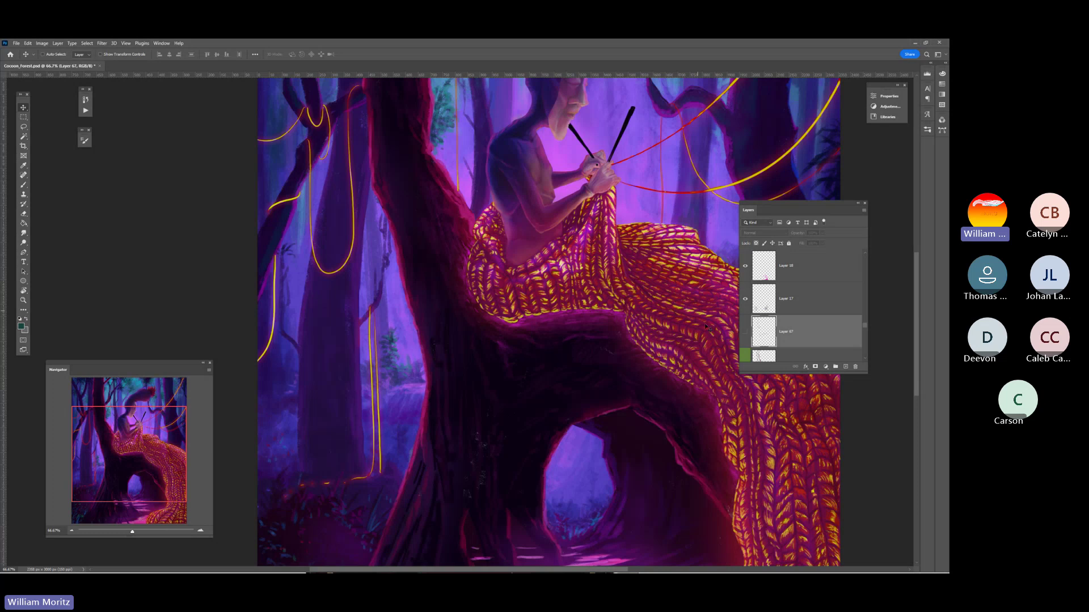
left_click(745, 333)
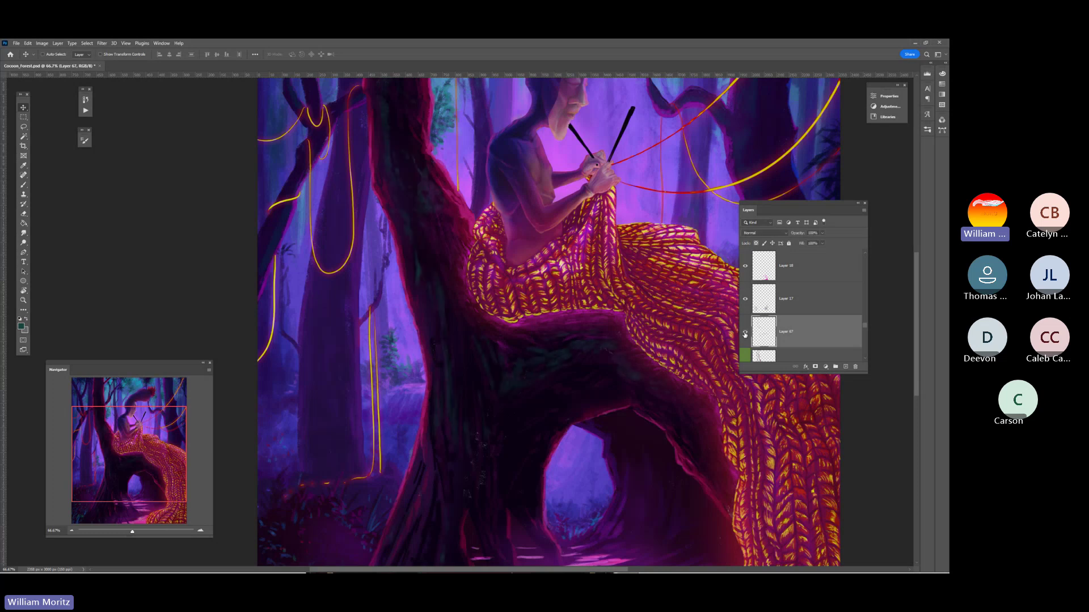
left_click(745, 334)
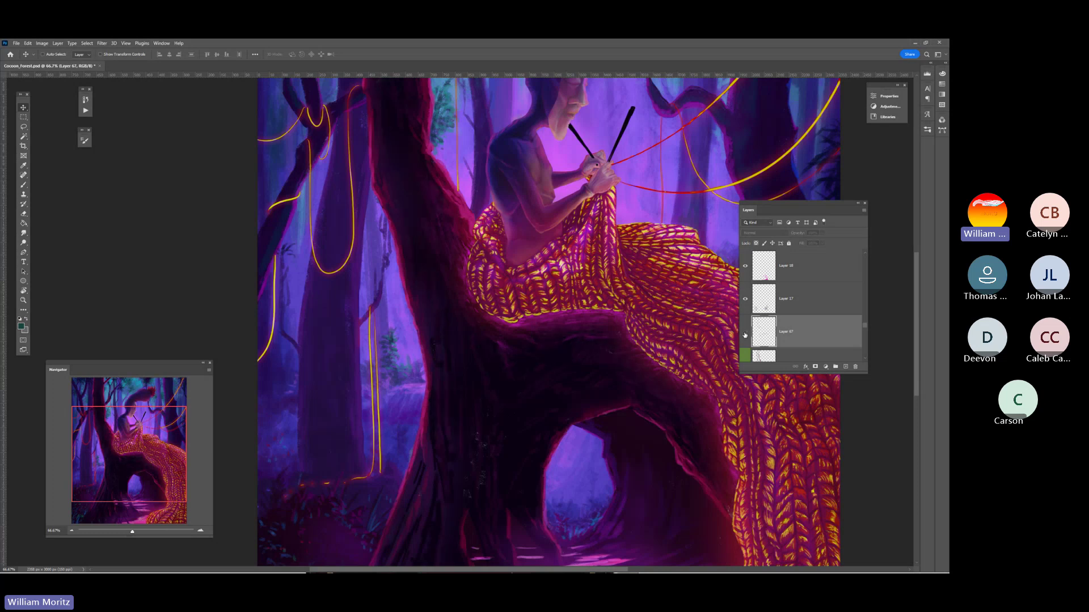
left_click(745, 334)
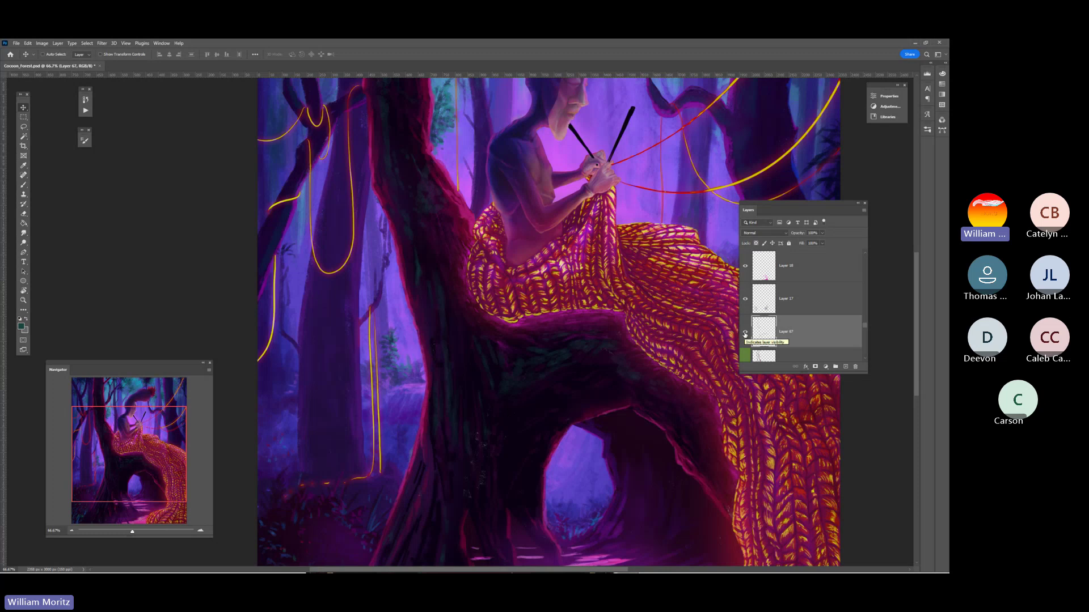
left_click(23, 300)
left_click(360, 280, "alt")
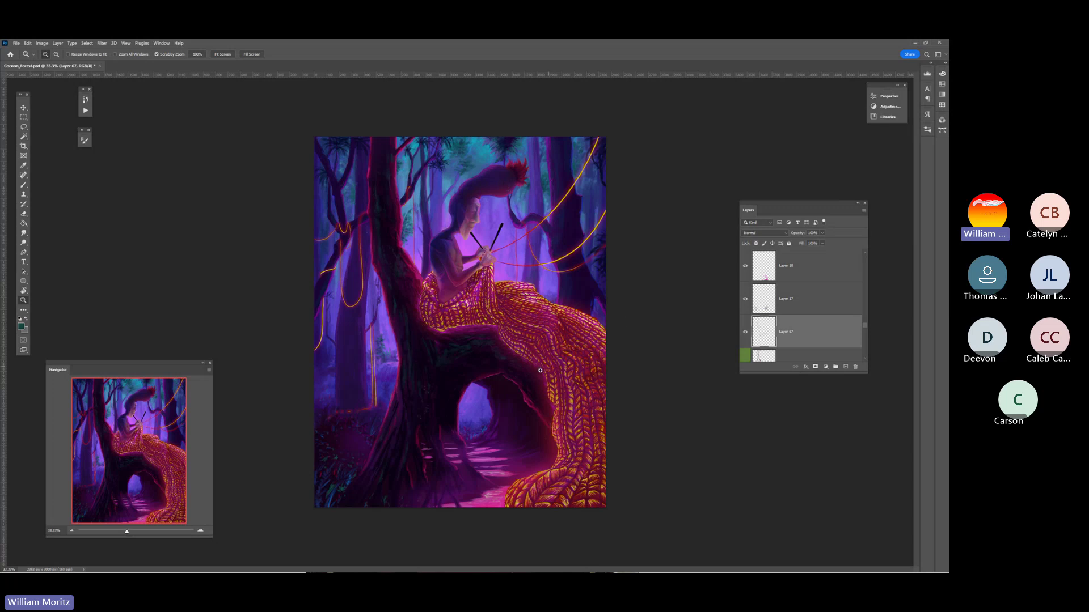
Select the layer holding the tree silhouette and load its outline as a selection
key("i")
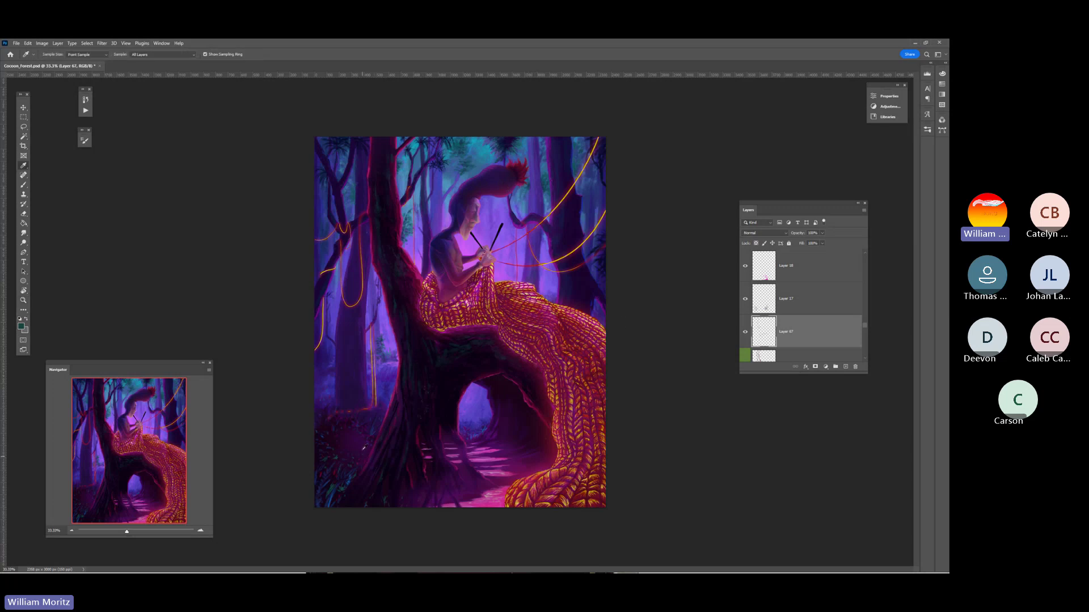
key("v")
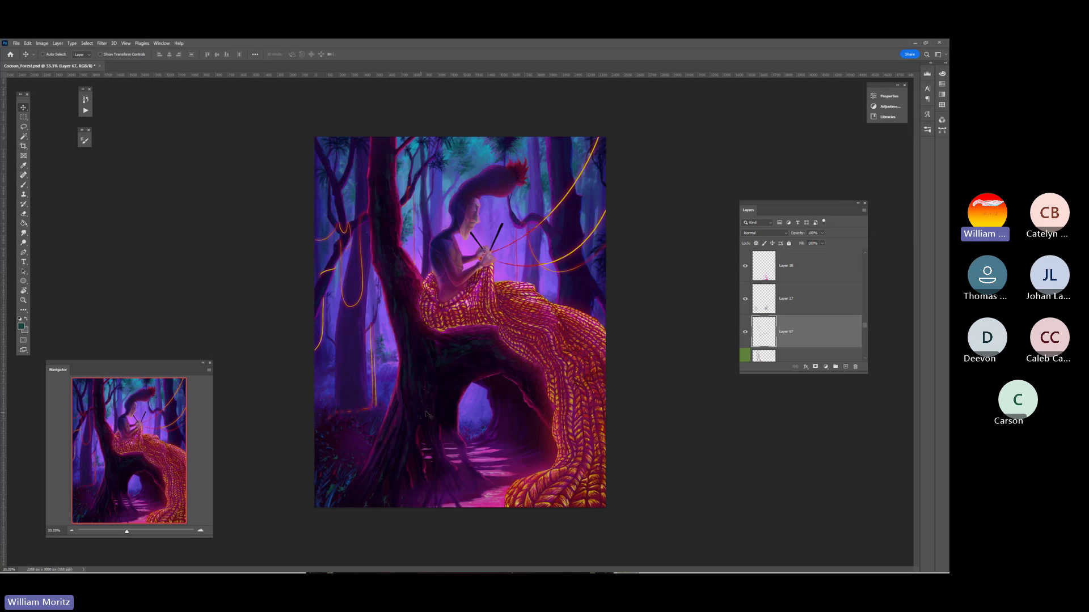
right_click(453, 423)
left_click(471, 425)
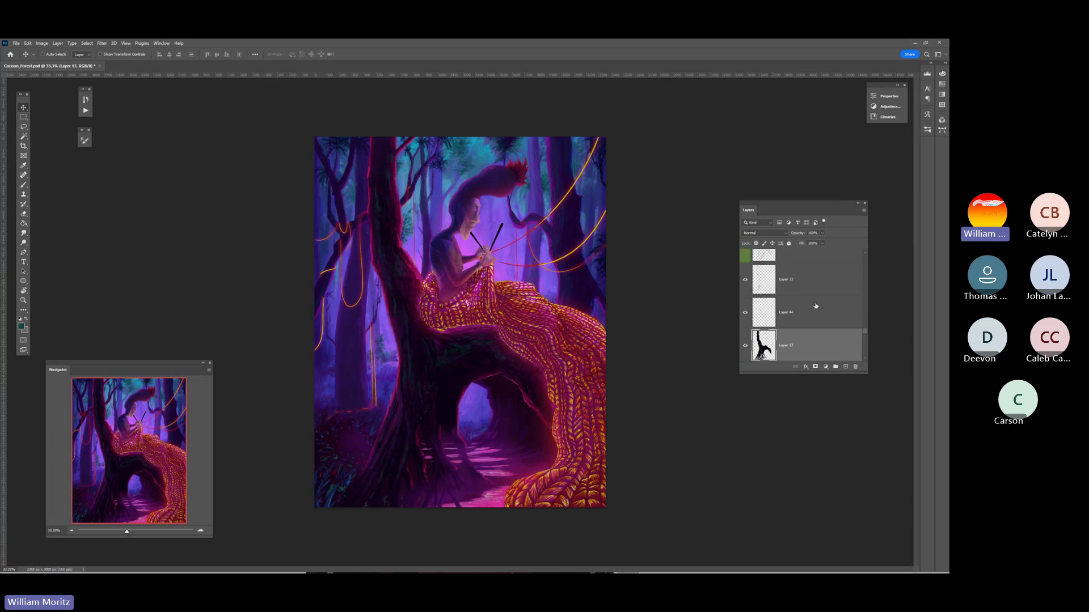
left_click(763, 347, "ctrl")
Add a new layer directly above Layer 67, keeping the tree selection active
scroll(819, 332, "up", 5)
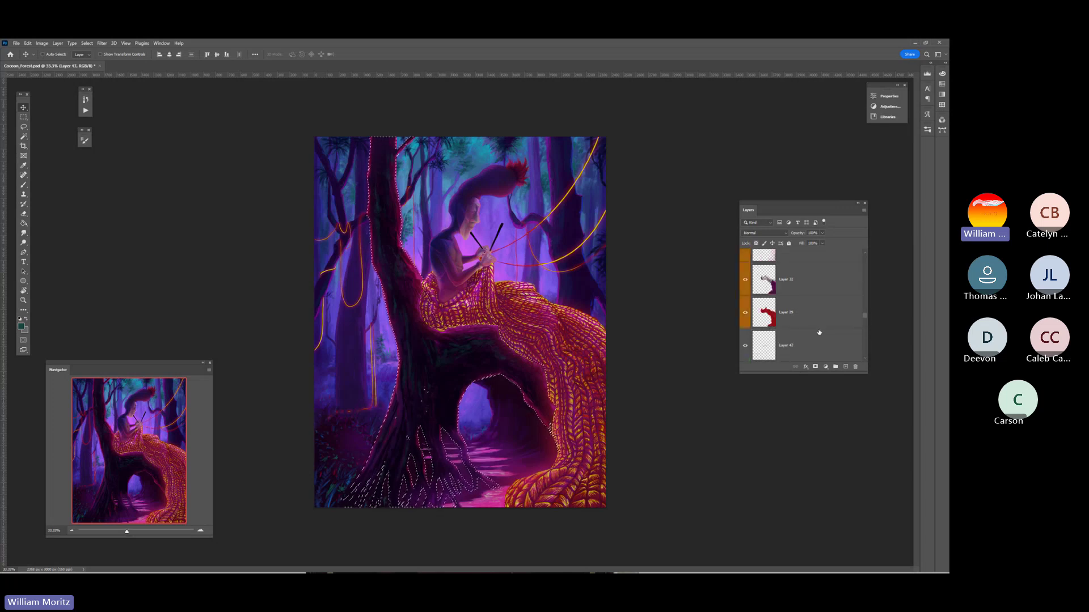
scroll(815, 332, "down", 3)
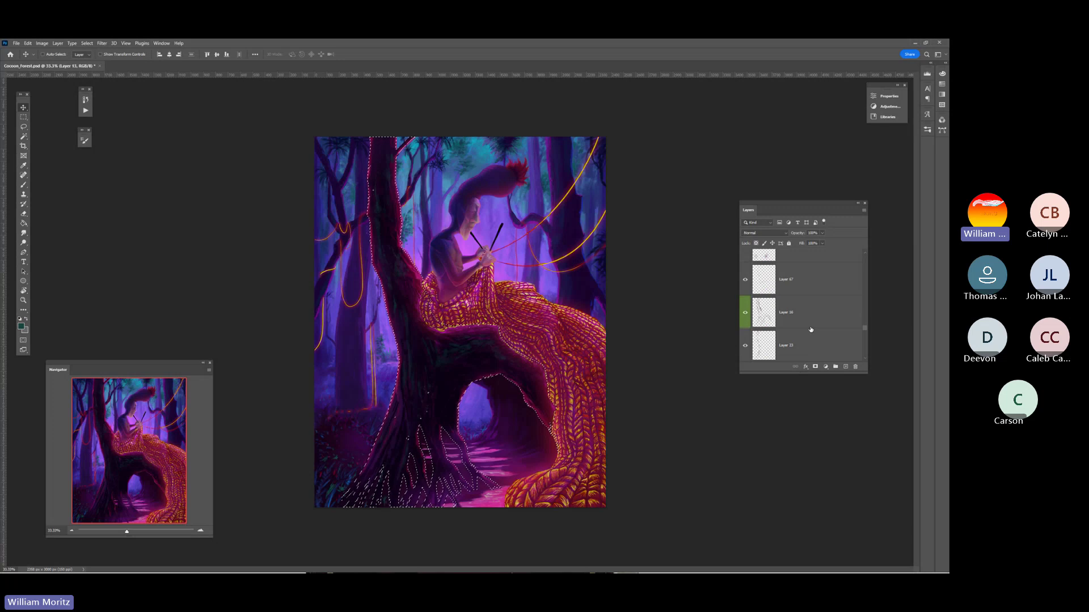
left_click(844, 367)
left_click(844, 366)
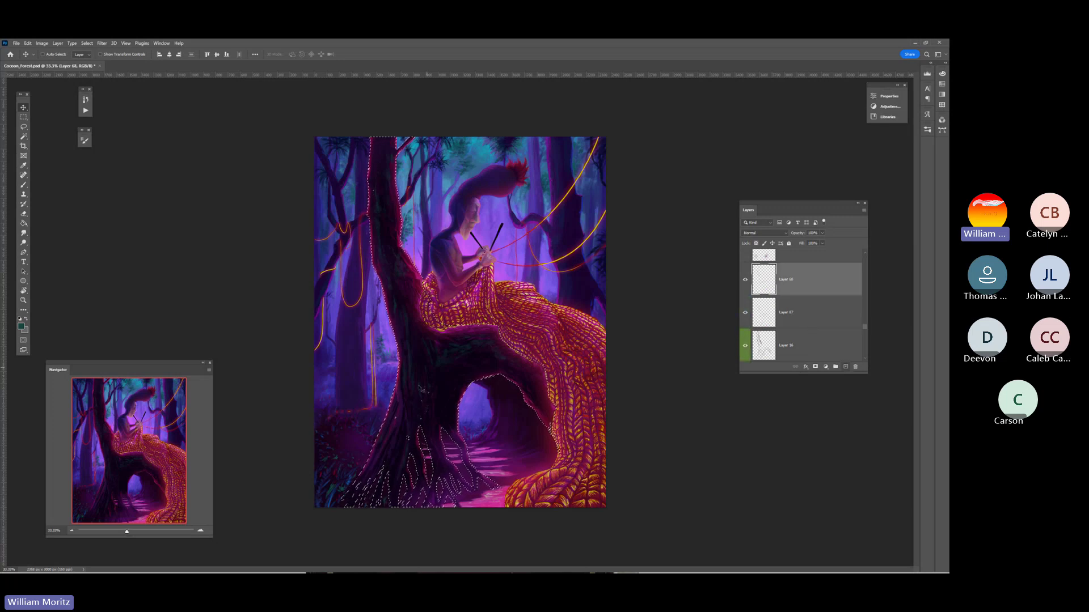
Sample a dark red and paint bark strokes on the selected tree trunk at a higher brush opacity, clearing the selection when done
key("i")
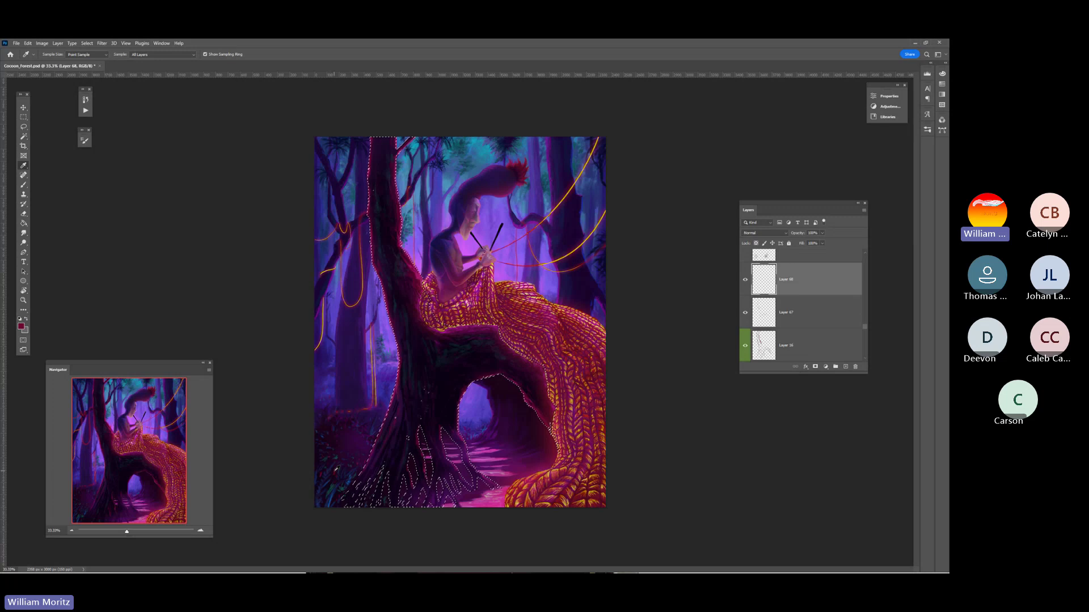
left_click(369, 392)
key("b")
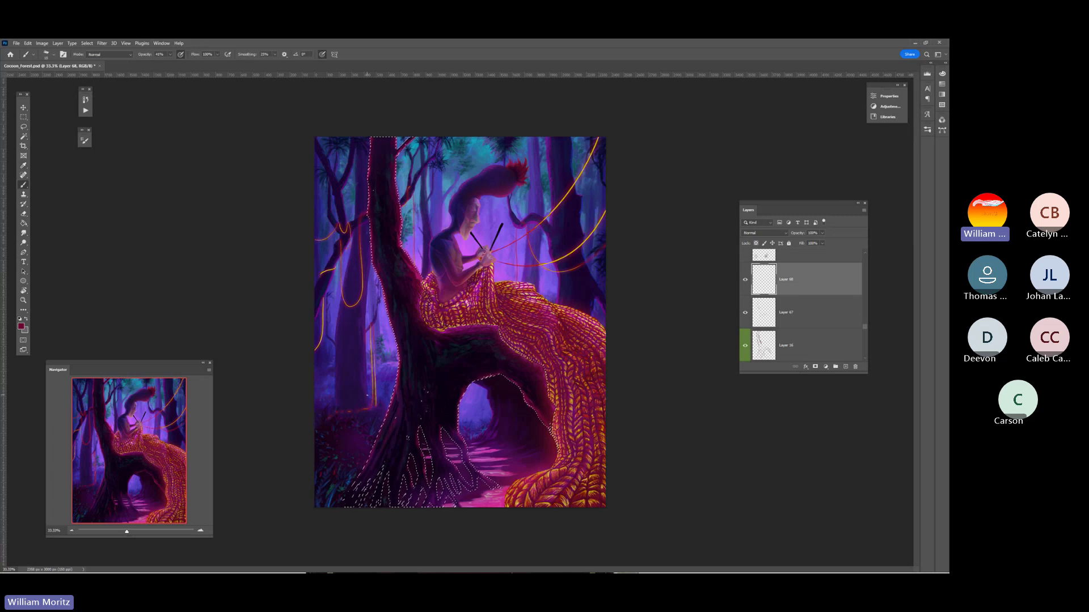
key("7")
key("6")
left_click(23, 126)
left_click(216, 281)
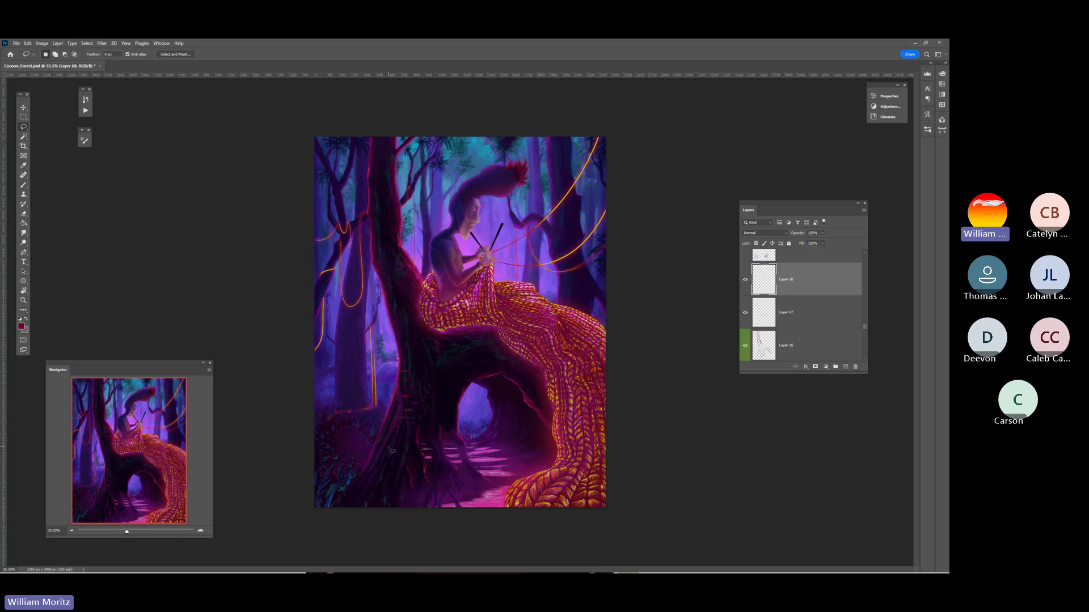
Sample a dark blue from the undergrowth beside the tree and paint cool bark accents on the lower trunk
key("i")
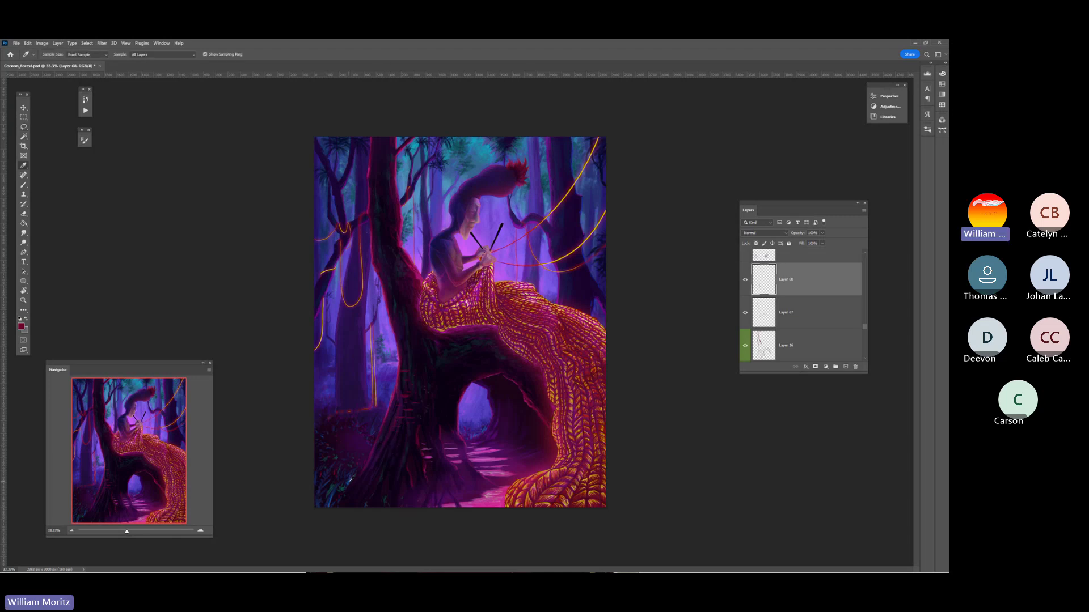
left_click(348, 479)
key("b")
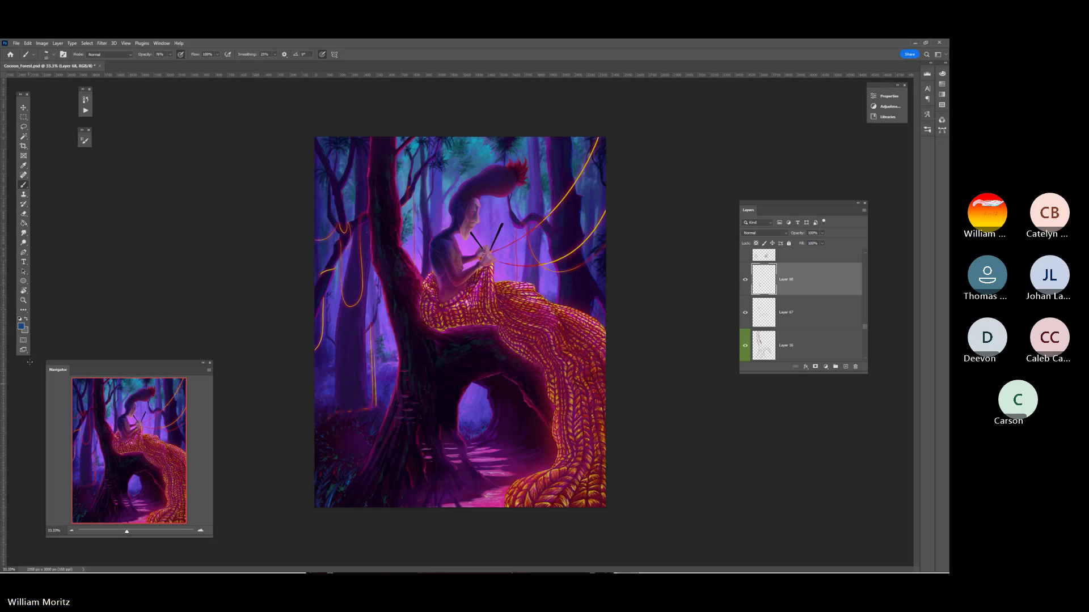
Darken the horizontal bark strokes on the lower trunk using the Burn tool with a much smaller brush
left_click(23, 301)
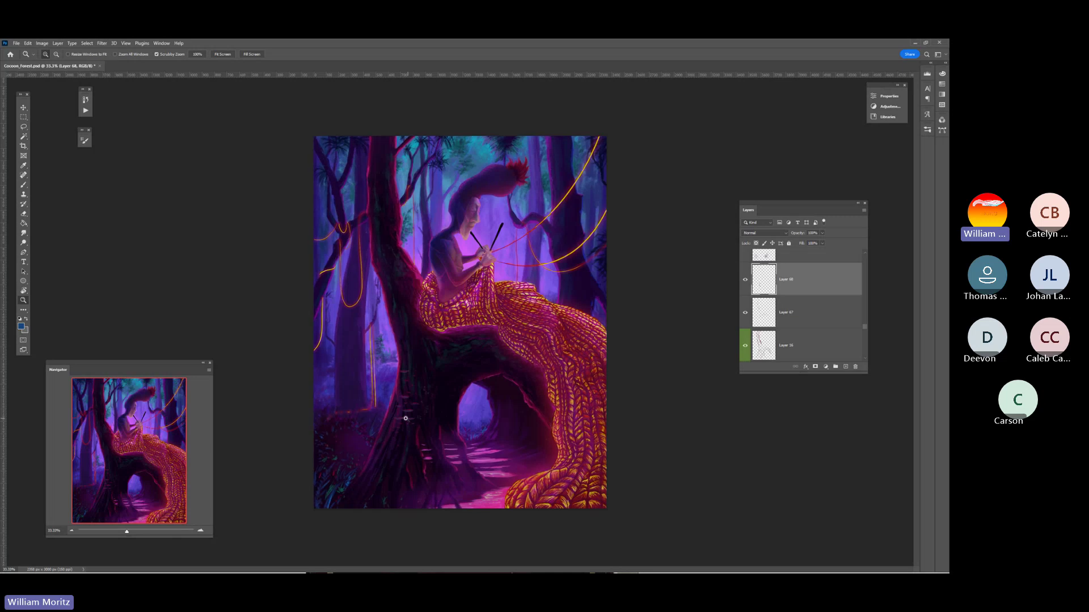
left_click_drag(409, 426, 364, 424)
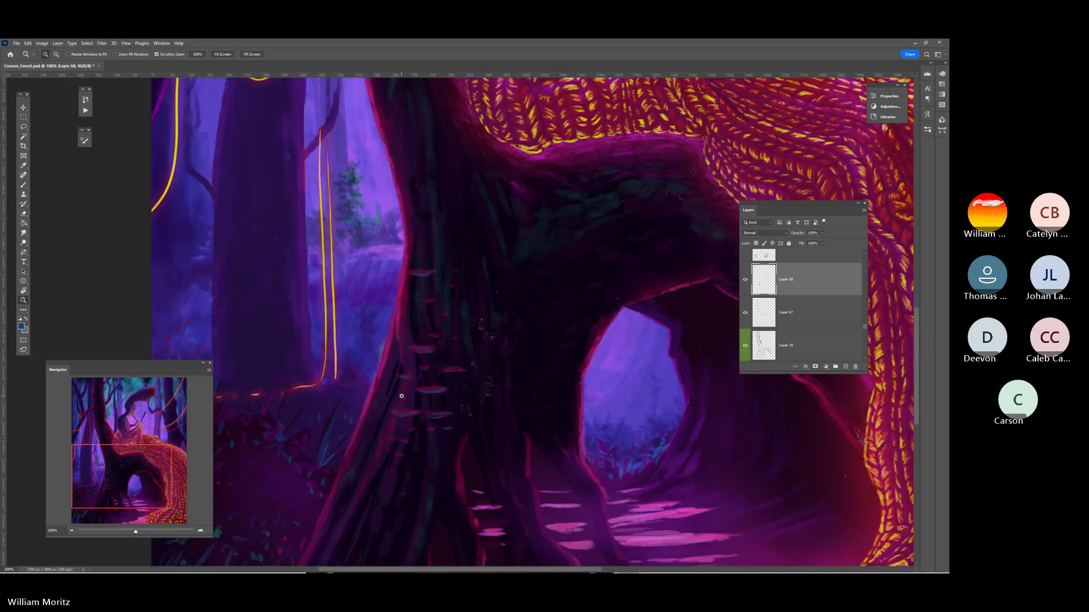
left_click(24, 243)
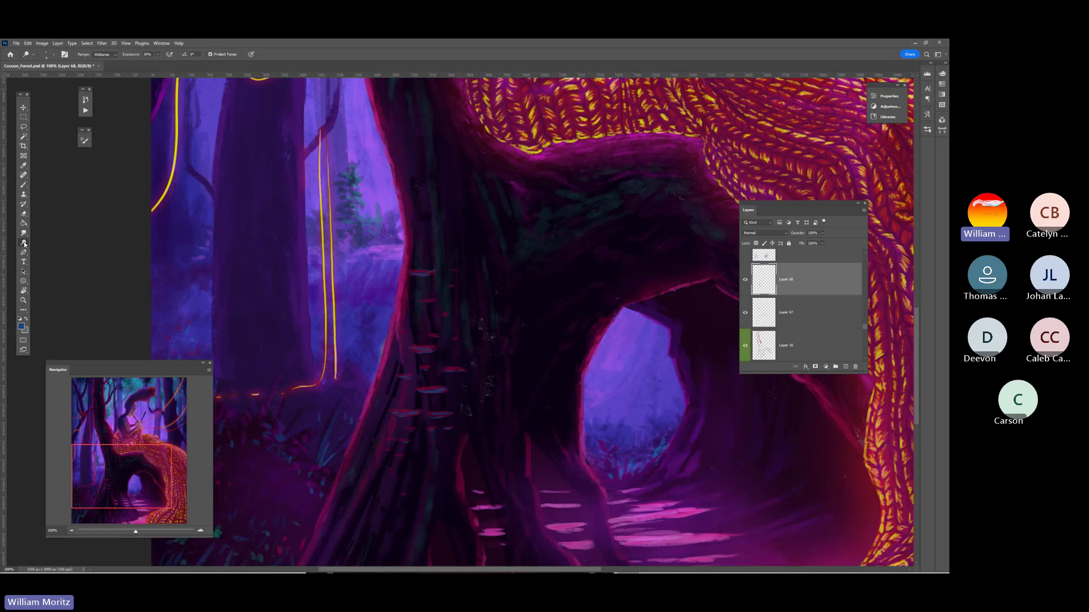
right_click(24, 243)
left_click(53, 250)
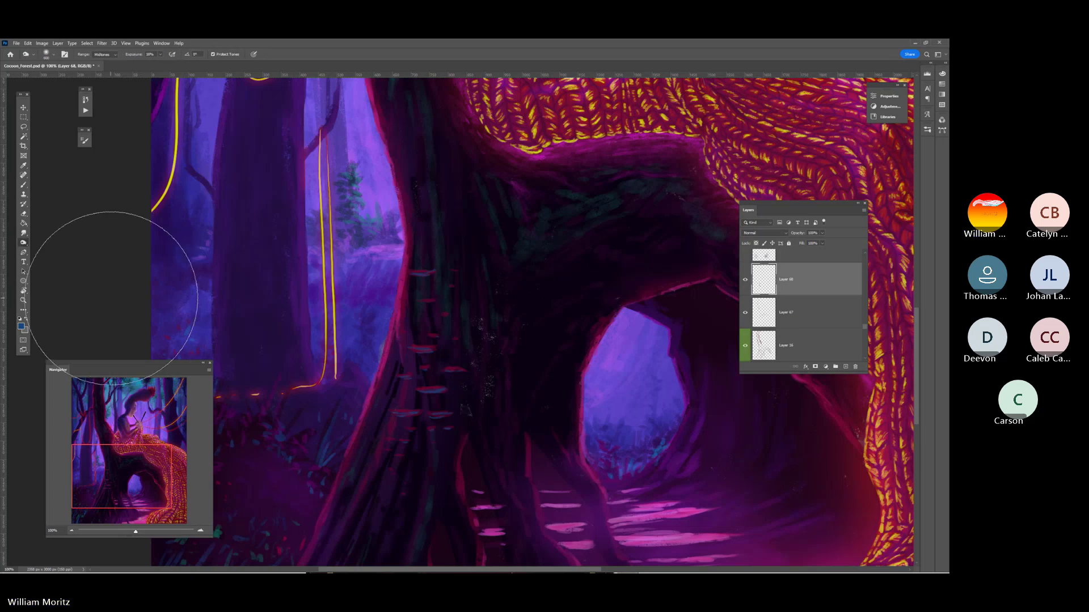
key("bracketleft")
key("bracketleft")
key("bracketleft")
key("bracketleft")
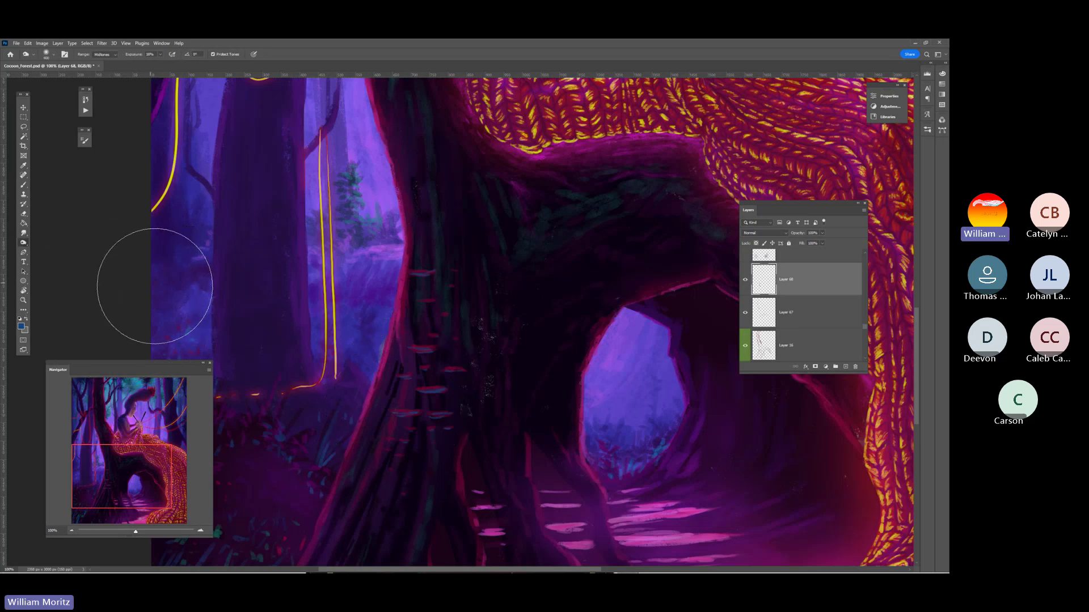
key("bracketleft")
key("bracketleft")
key("bracketleft")
key("bracketleft")
key("bracketleft")
key("bracketleft")
key("bracketleft")
key("bracketleft")
key("bracketleft")
key("bracketleft")
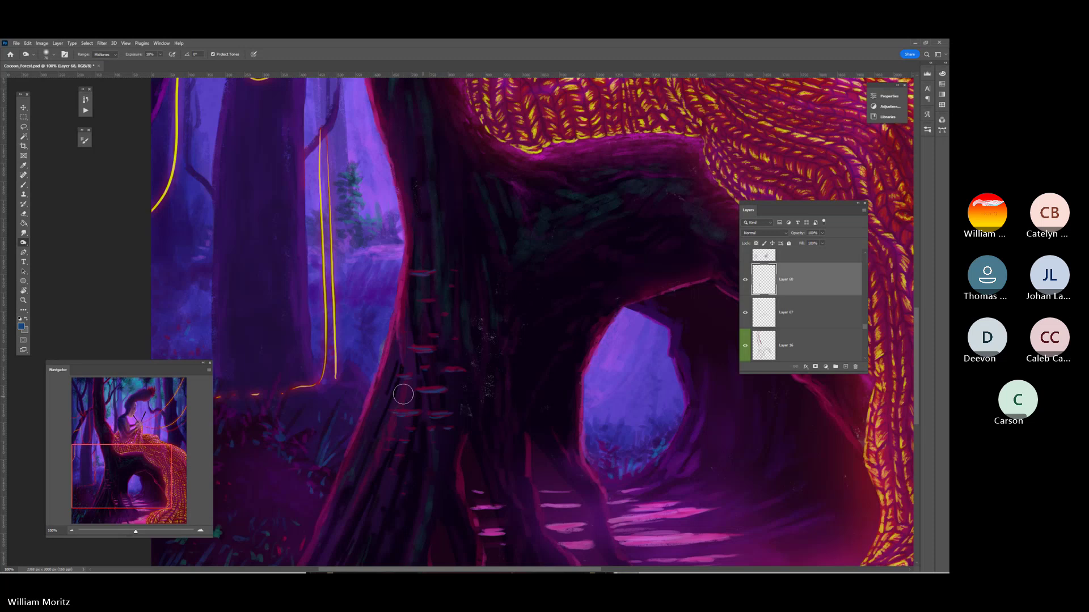
mouse_move(402, 394)
left_mouse_down()
mouse_move(418, 378)
mouse_move(451, 390)
mouse_move(440, 392)
left_mouse_up()
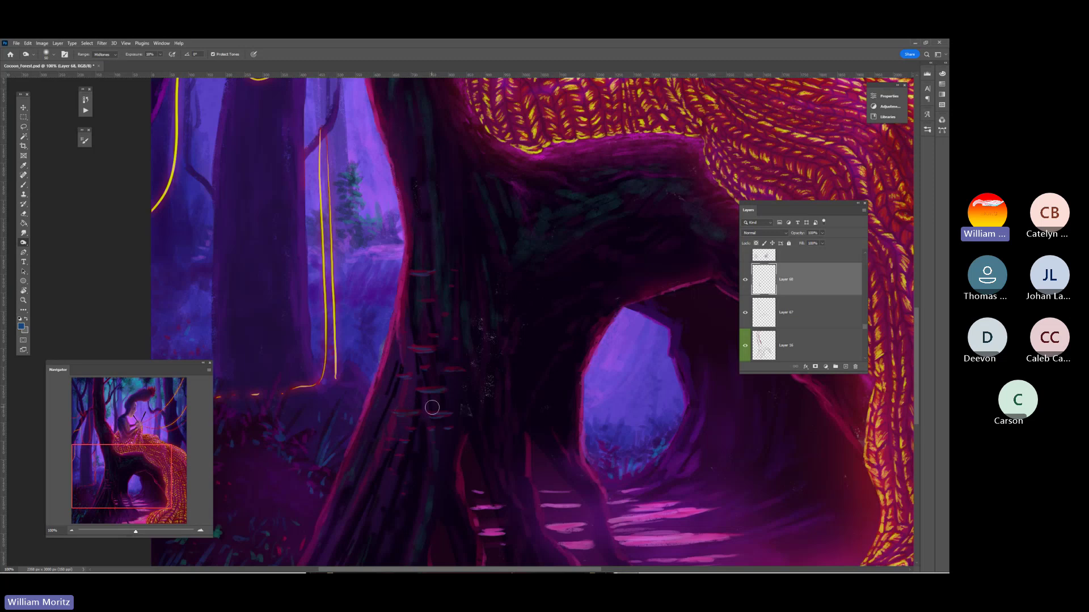
Sample a near-black from the trunk and paint shadows around the horizontal bark strokes
key("i")
left_click(421, 393)
key("b")
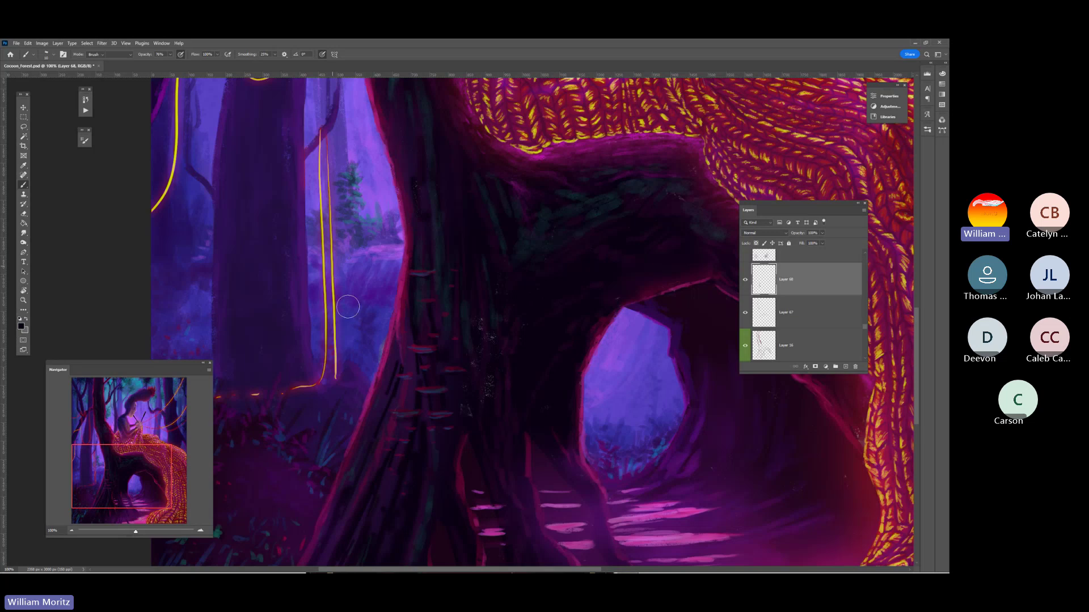
Soften the bark strokes on the lower trunk using the Eraser at low opacity, adjusting its brush size for finer areas
key("e")
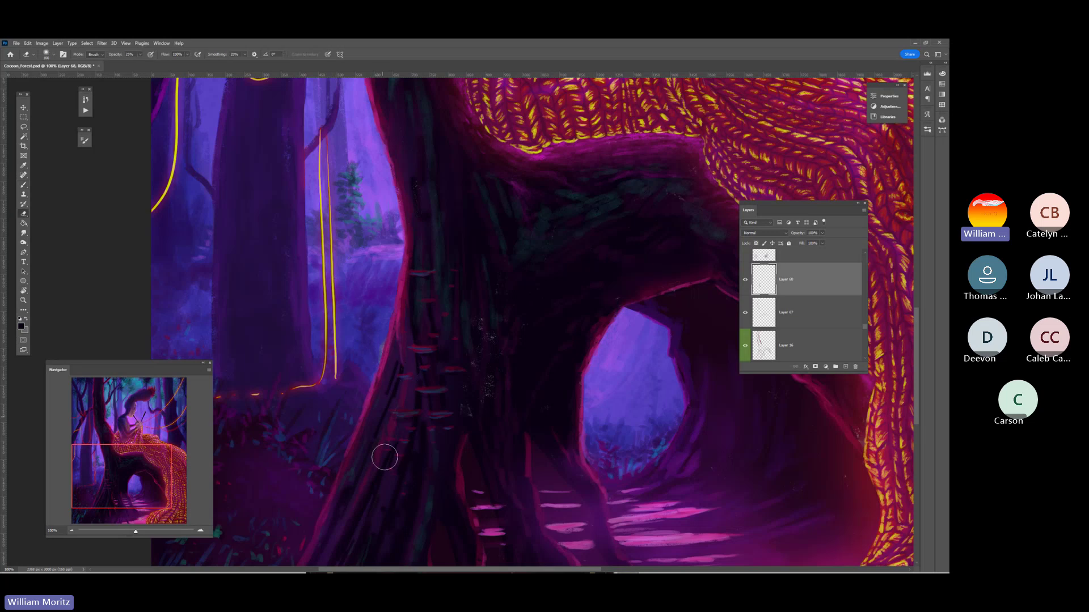
key("bracketright")
key("bracketright")
key("bracketright")
key("bracketright")
key("bracketright")
key("bracketright")
key("bracketright")
key("bracketleft")
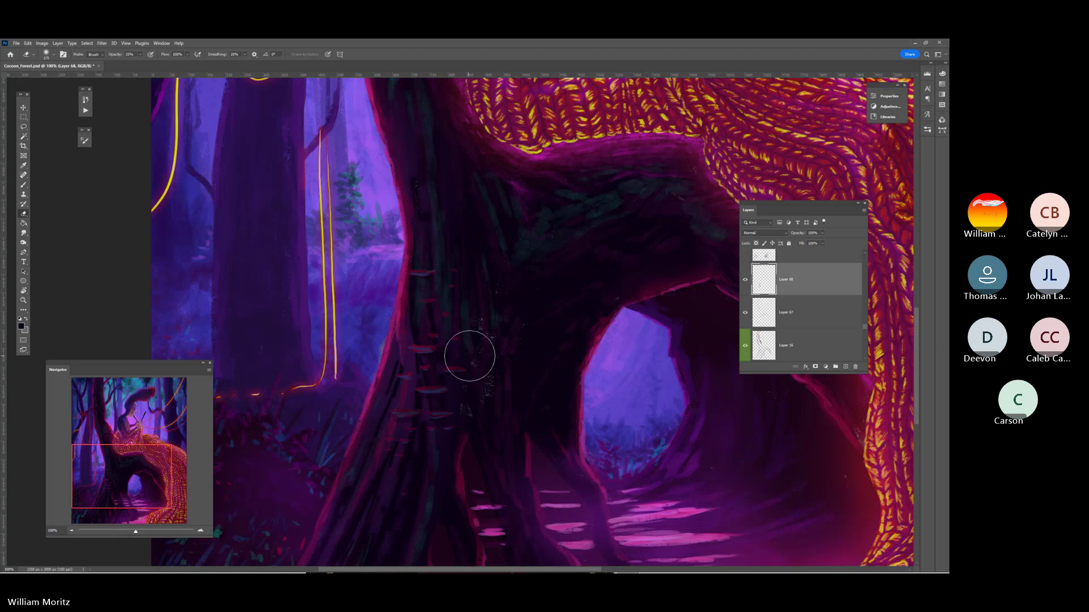
key("bracketleft")
key("bracketleft")
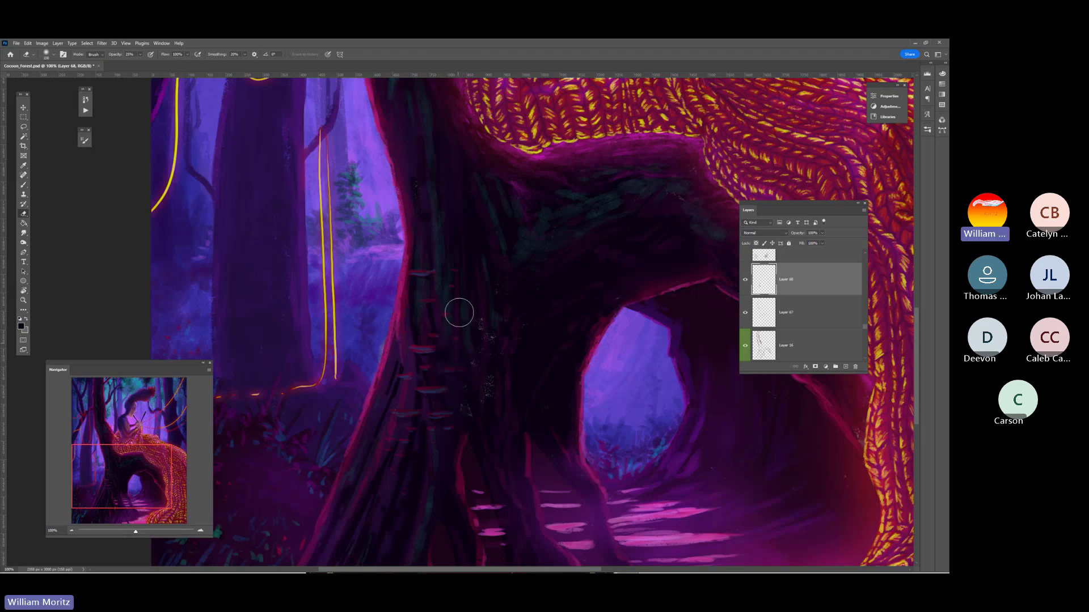
key("bracketleft")
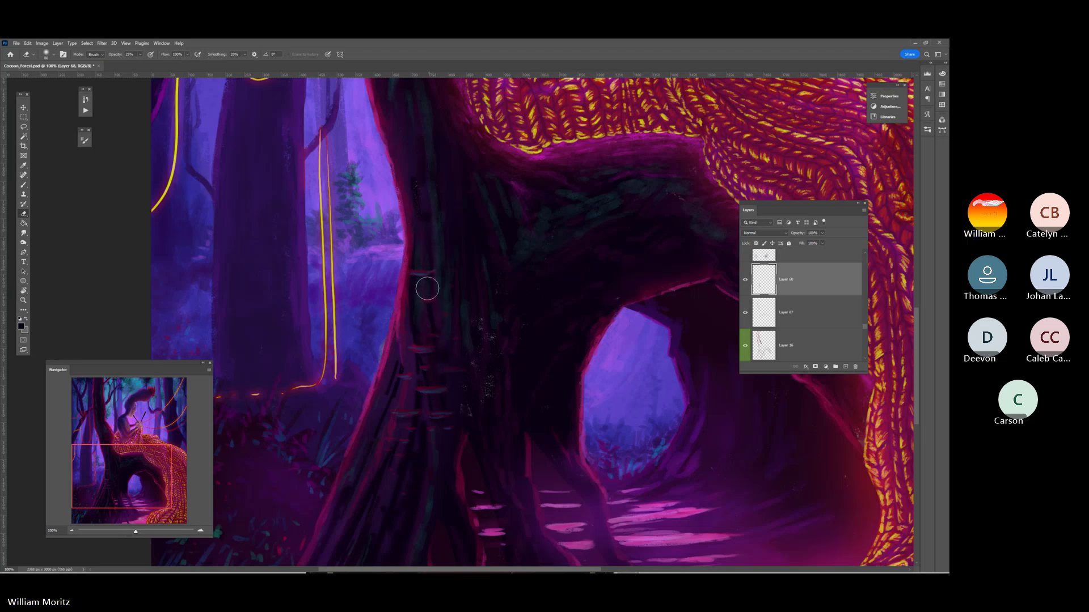
Compare the whole illustration with and without Layer 68, leave that layer shown, and save the file
left_click(23, 300)
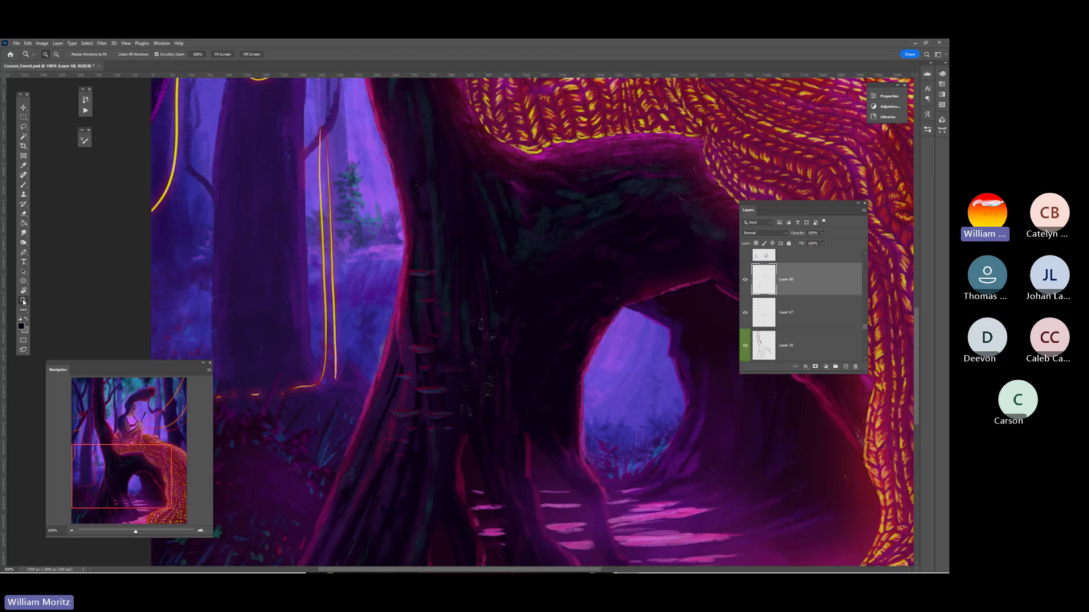
left_click(510, 336, "alt")
left_click(509, 336, "alt")
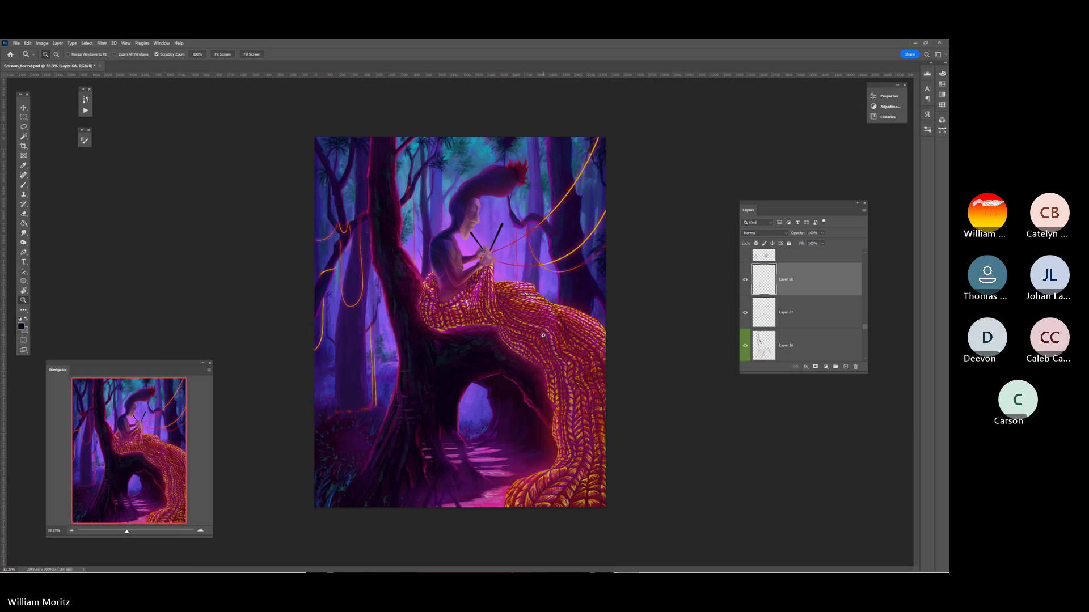
left_click(744, 284)
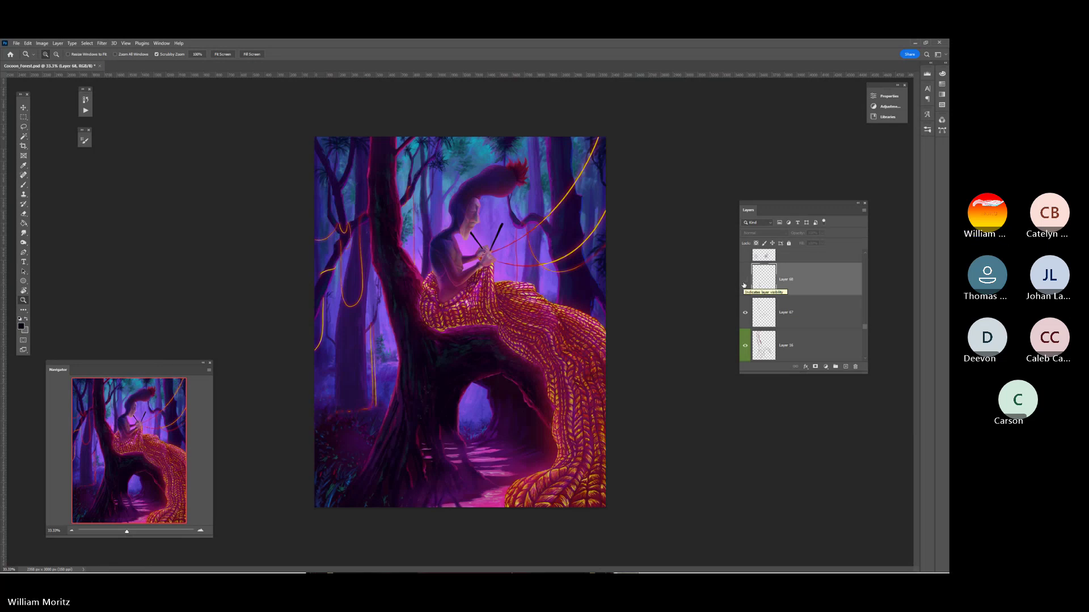
left_click(744, 285)
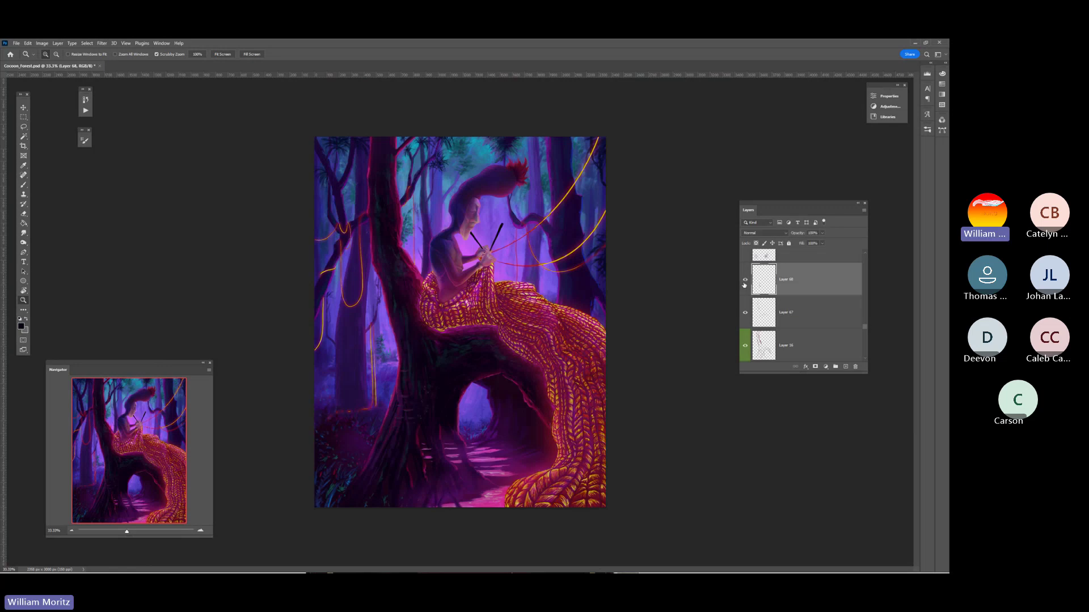
key("ctrl+s")
Sample a dark red from the foreground undergrowth and paint small protruding bark ridges along the trunk's outer edge
left_click(392, 389)
left_click(391, 389)
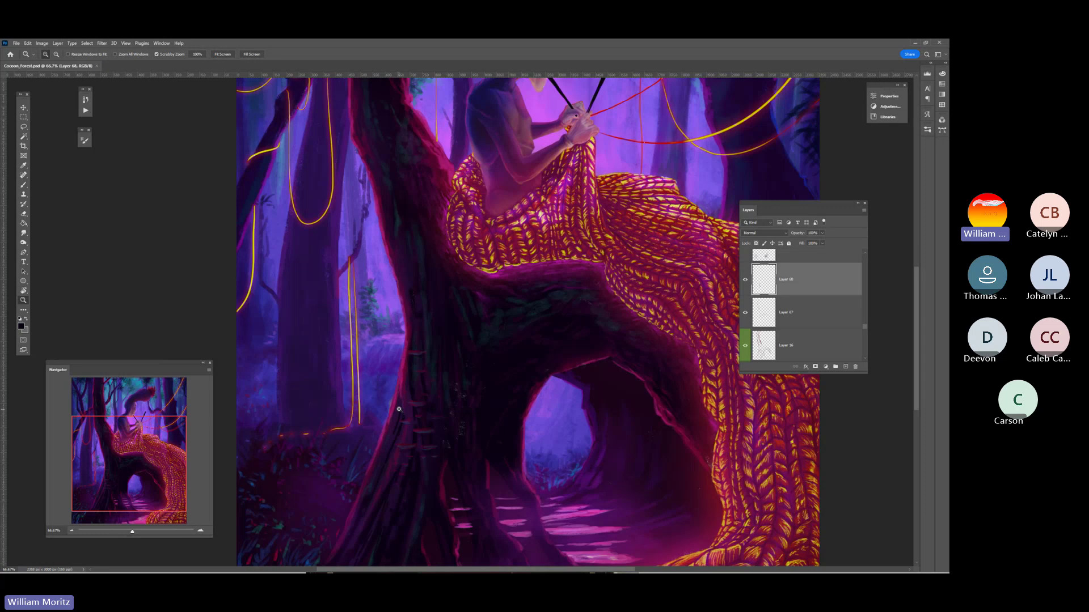
key("i")
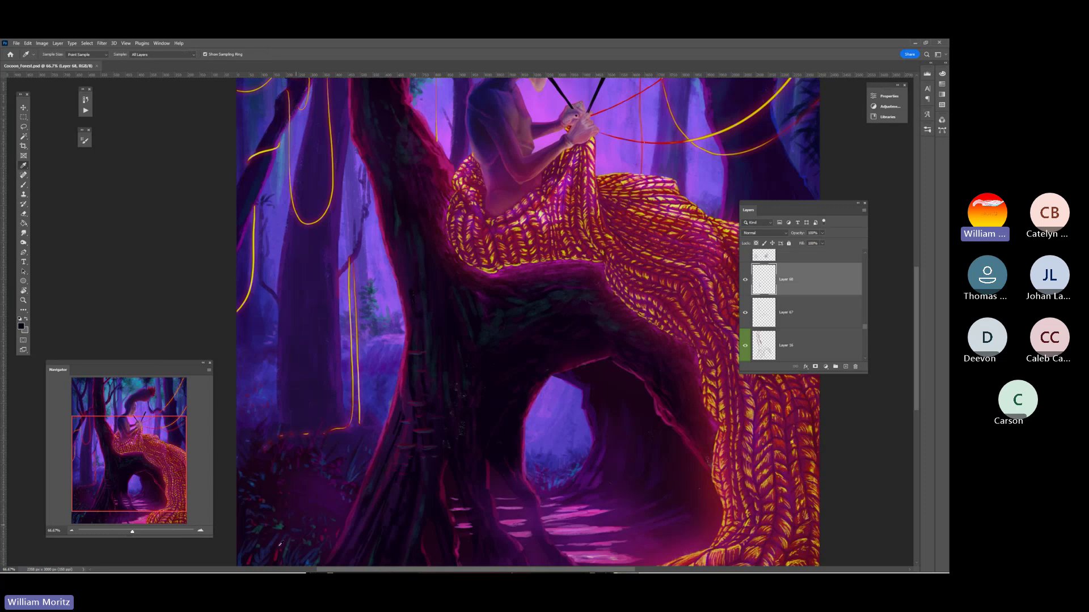
left_click(278, 551)
key("b")
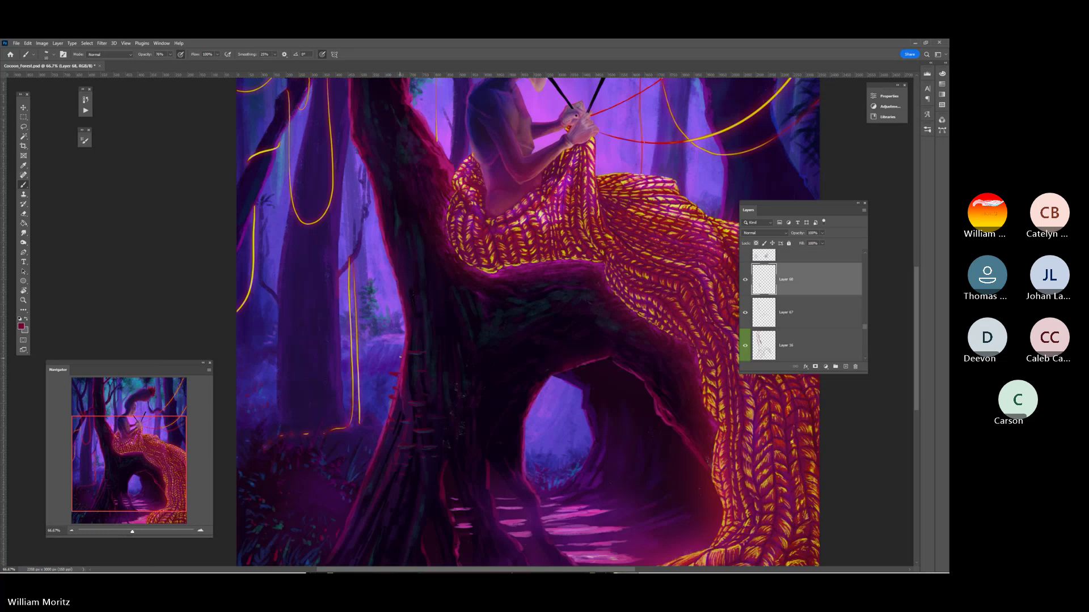
Sample blue tones from the painting and add cool accents to the bark ridges on the trunk's edge
key("i")
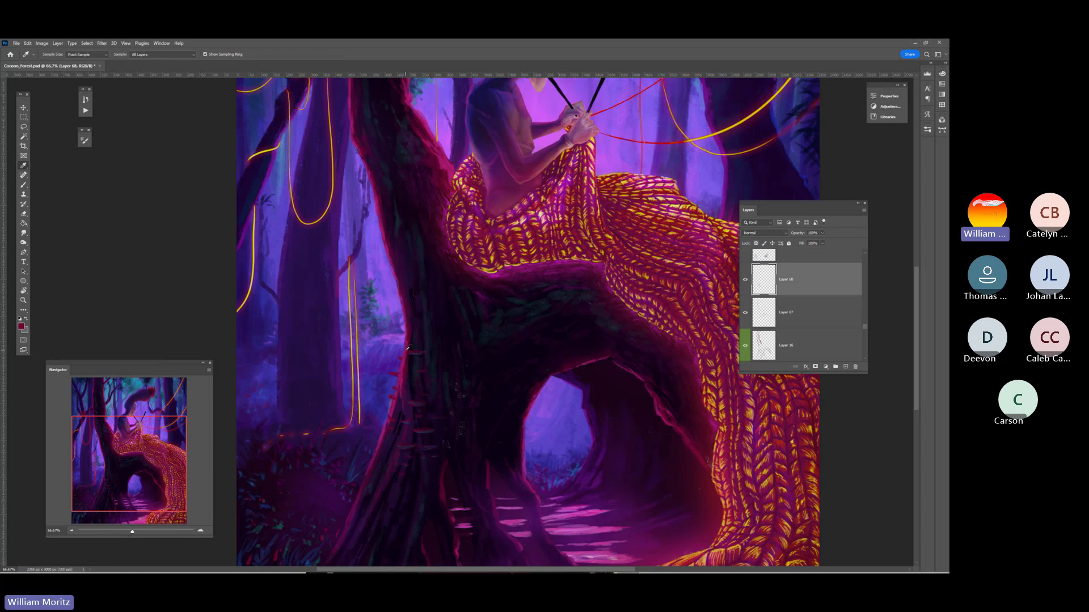
key("b")
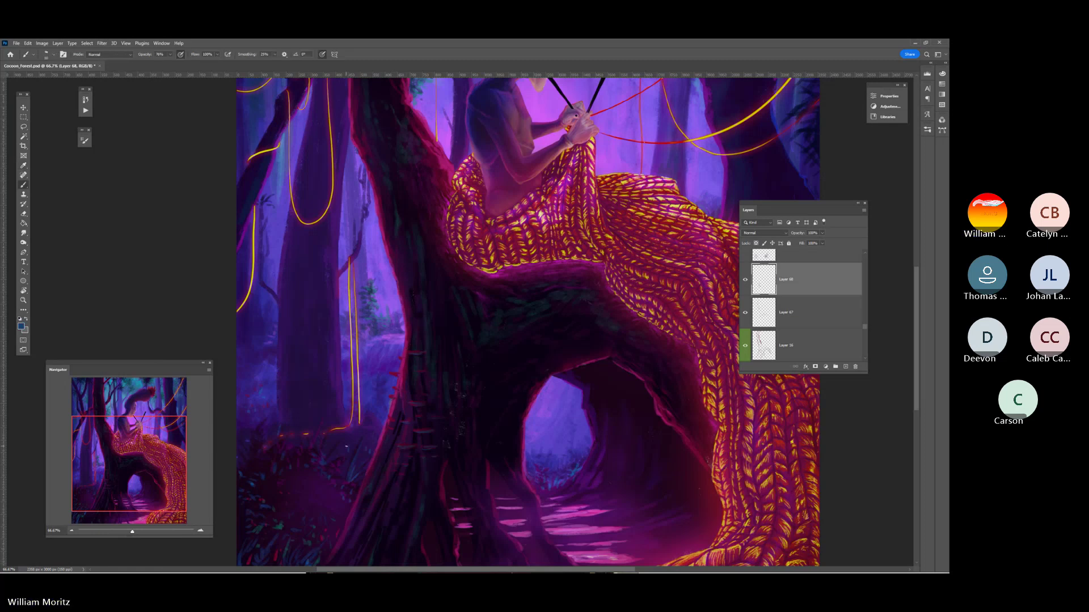
scroll(306, 549, "down", 2)
key("i")
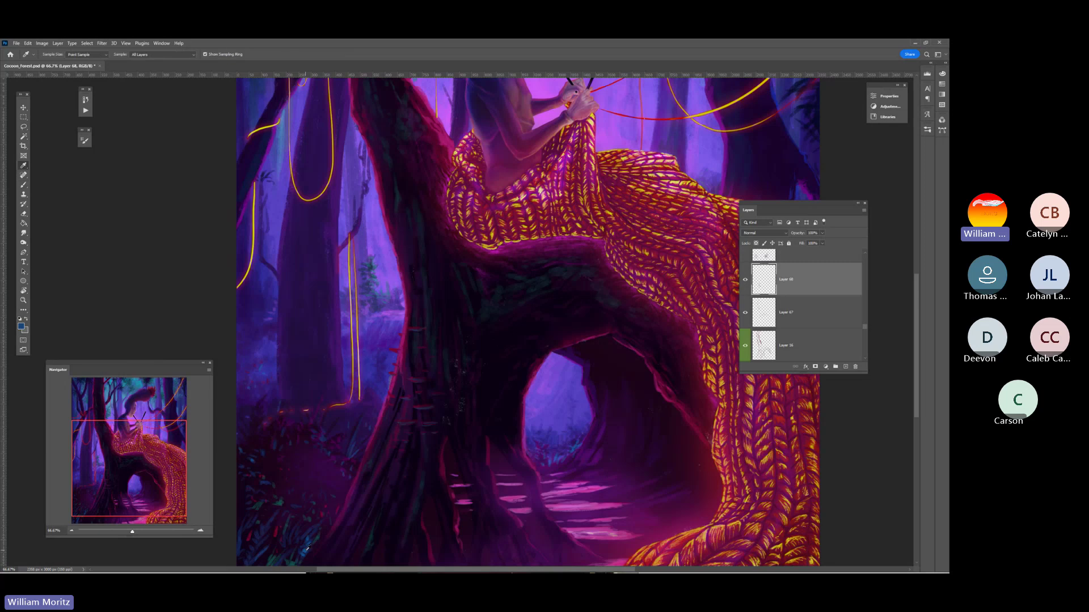
key("b")
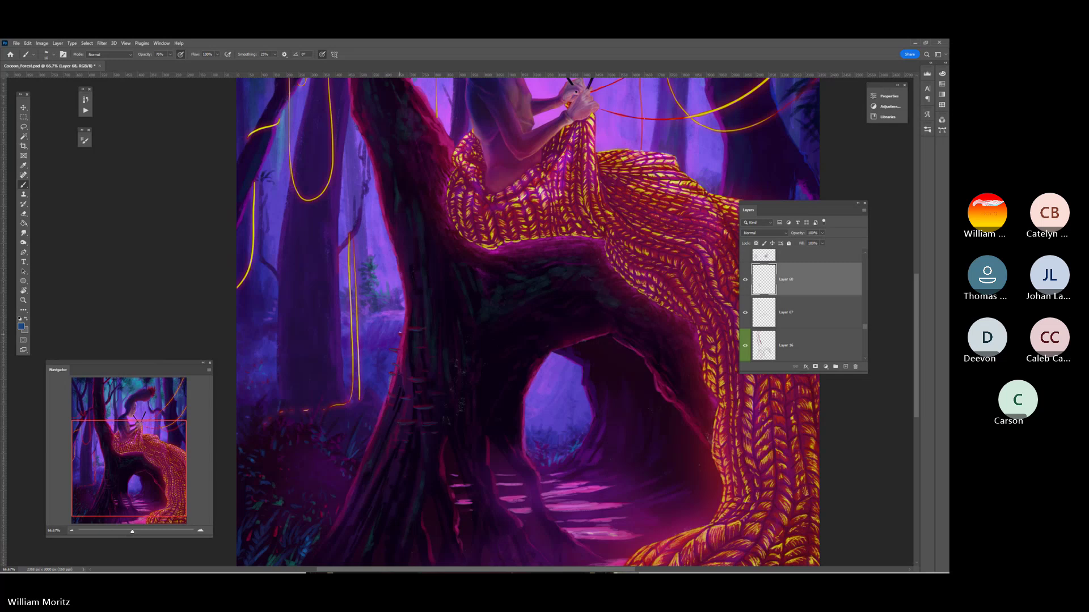
Sample a magenta from the painting and paint highlights on the bark ridges along the trunk's edge
key("alt")
left_click(459, 150, "alt")
left_click(407, 328, "alt")
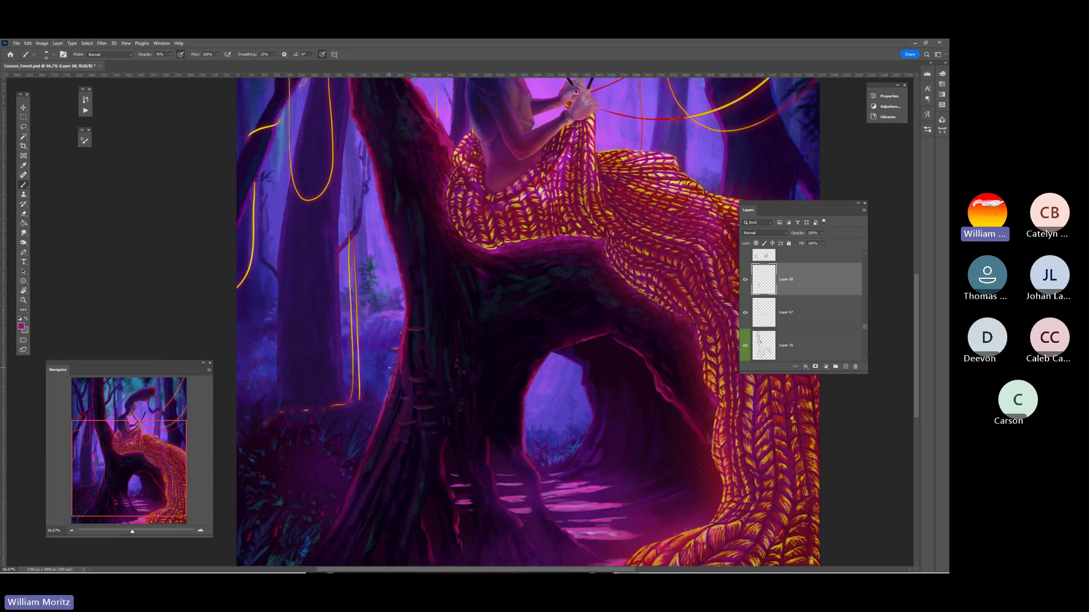
View the whole illustration at 25% zoom and save the file
key("z")
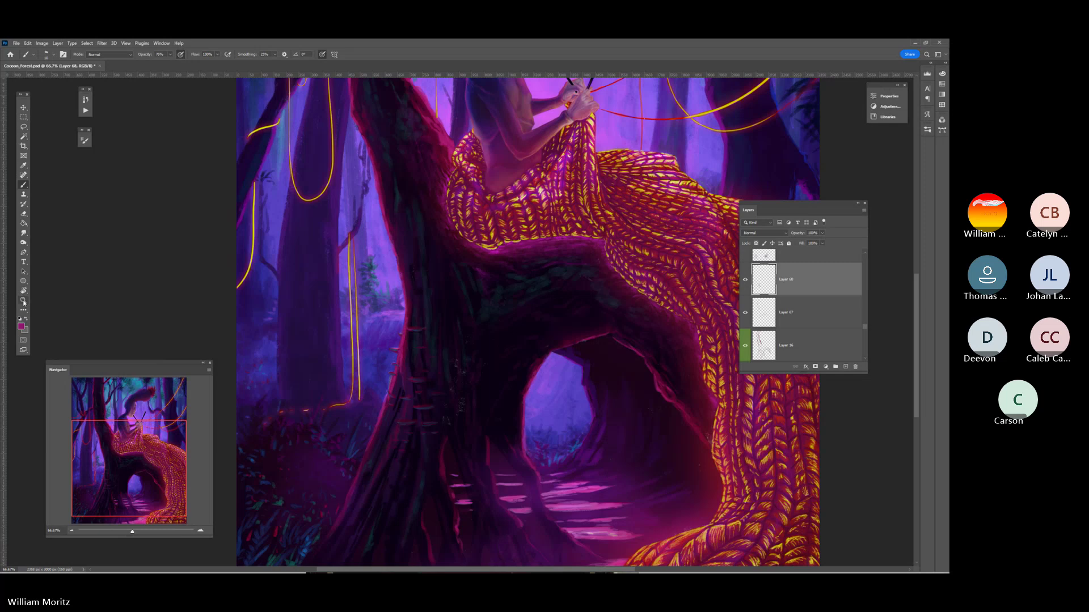
left_click(483, 325, "alt")
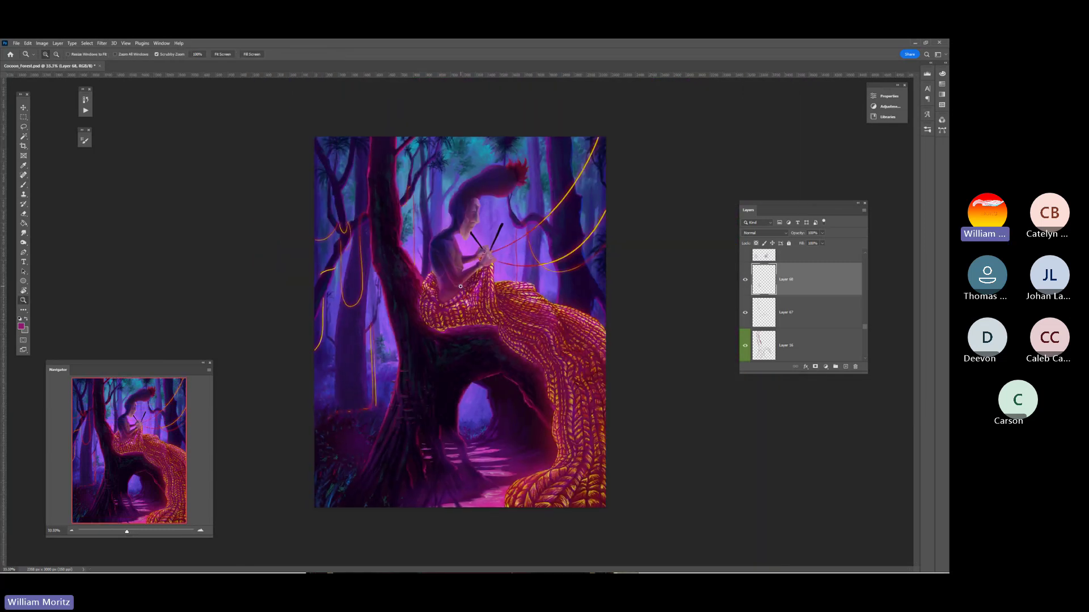
left_click(420, 275, "alt")
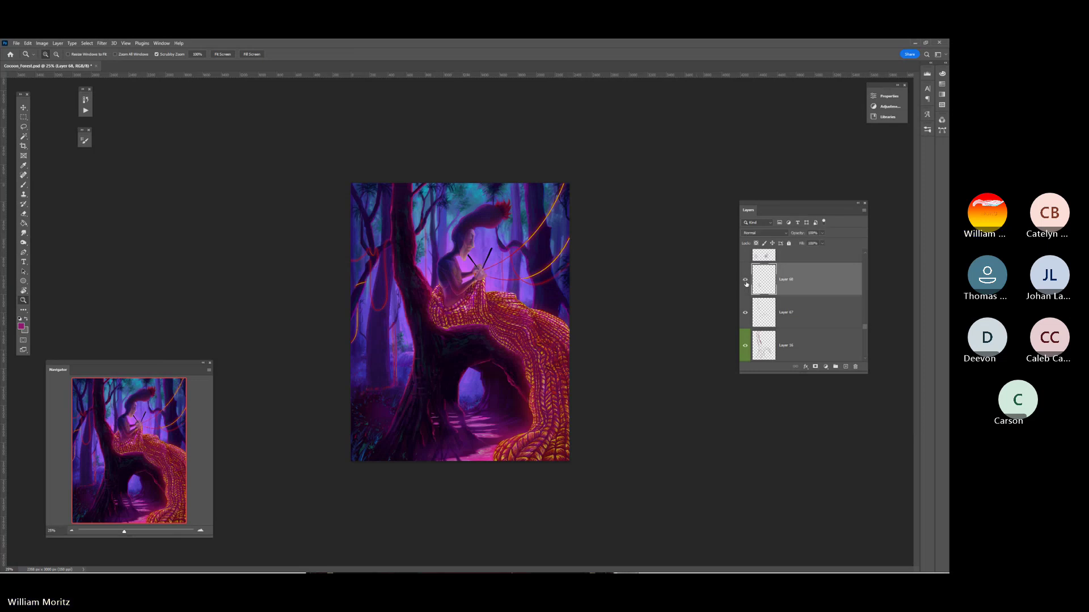
key("ctrl+s")
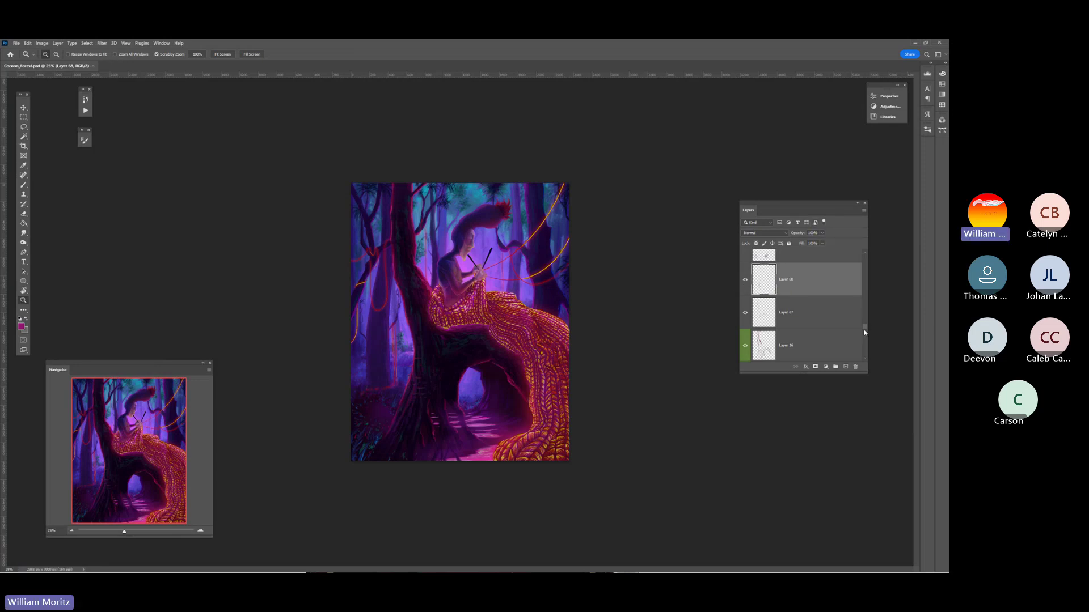
Add a new layer at the top of the layer stack, directly above Layer 6
scroll(862, 278, "up", 10)
left_click(826, 264)
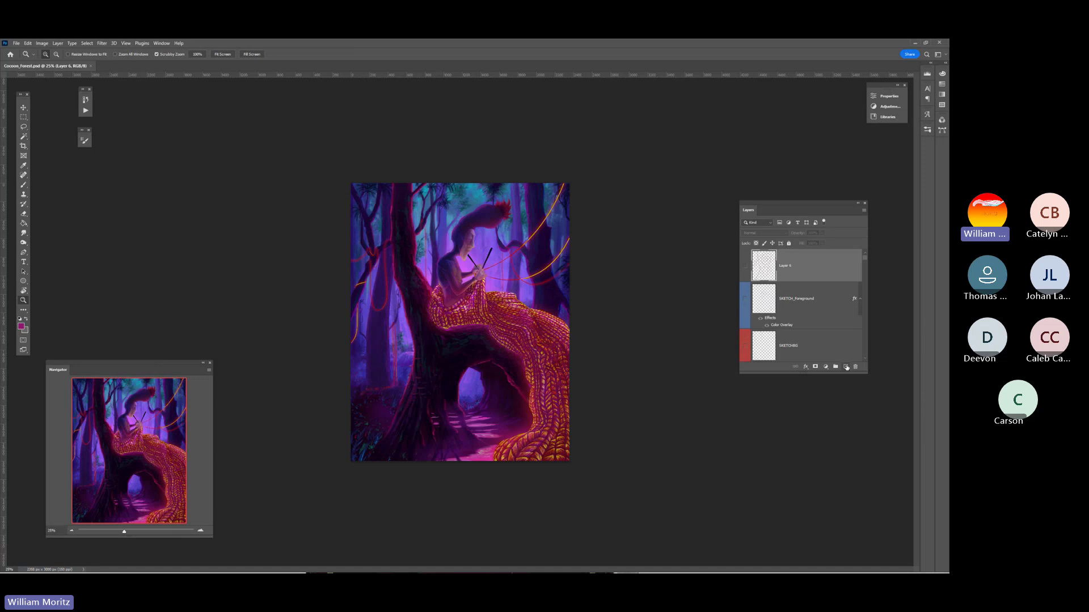
left_click(845, 367)
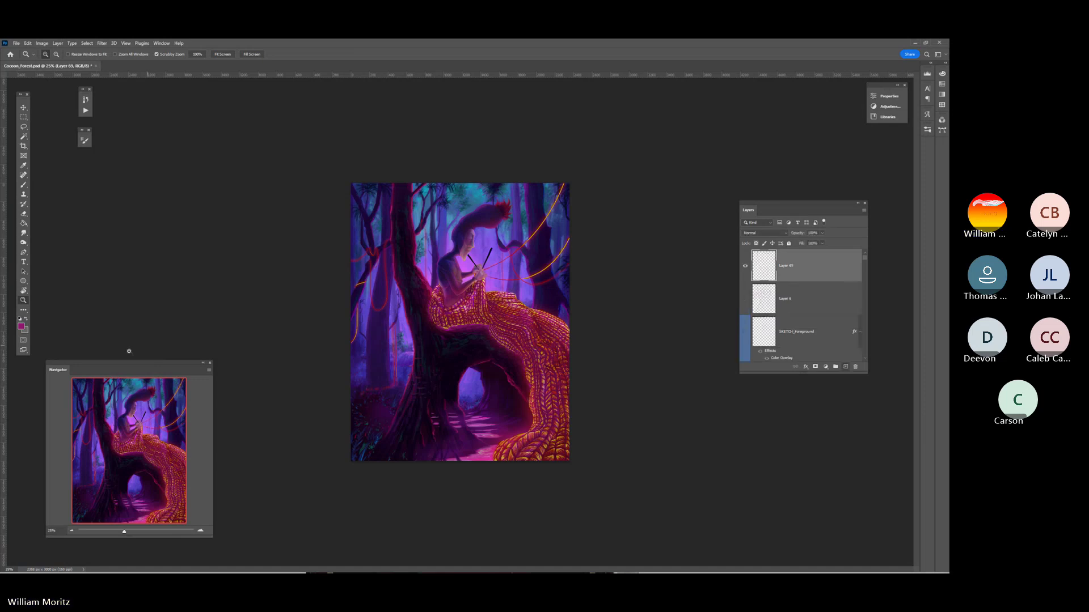
Set the foreground colour to a fully saturated bright green with a hue of 110°
left_click(21, 328)
left_click(705, 178)
left_click_drag(689, 122, 718, 108)
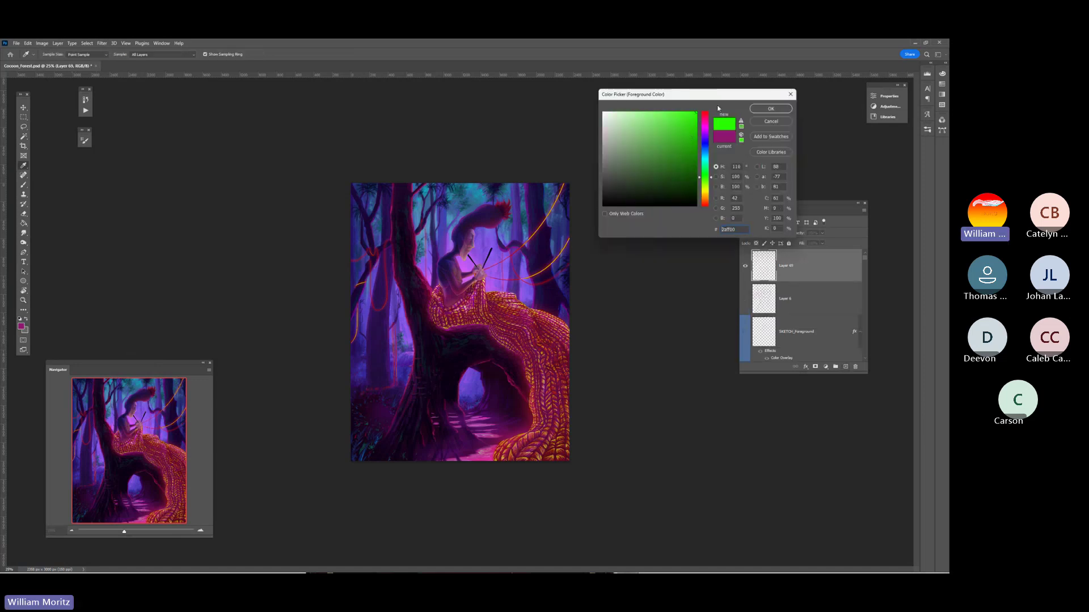
left_click(760, 111)
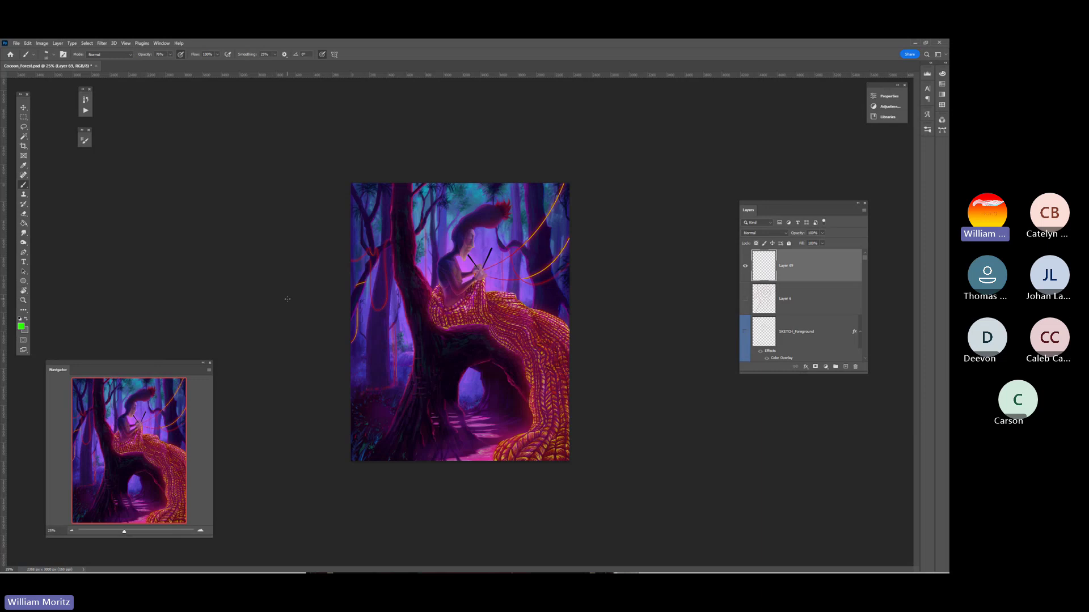
Set the brush opacity to 100%, circle the textured trunk bark in green, and mark the neighbouring area with a crossed circle
left_click(170, 54)
left_click(422, 386)
mouse_move(431, 391)
left_mouse_down()
mouse_move(397, 386)
mouse_move(430, 397)
left_mouse_up()
mouse_move(450, 357)
left_mouse_down()
mouse_move(436, 383)
mouse_move(465, 376)
mouse_move(463, 362)
mouse_move(446, 383)
mouse_move(455, 391)
left_mouse_up()
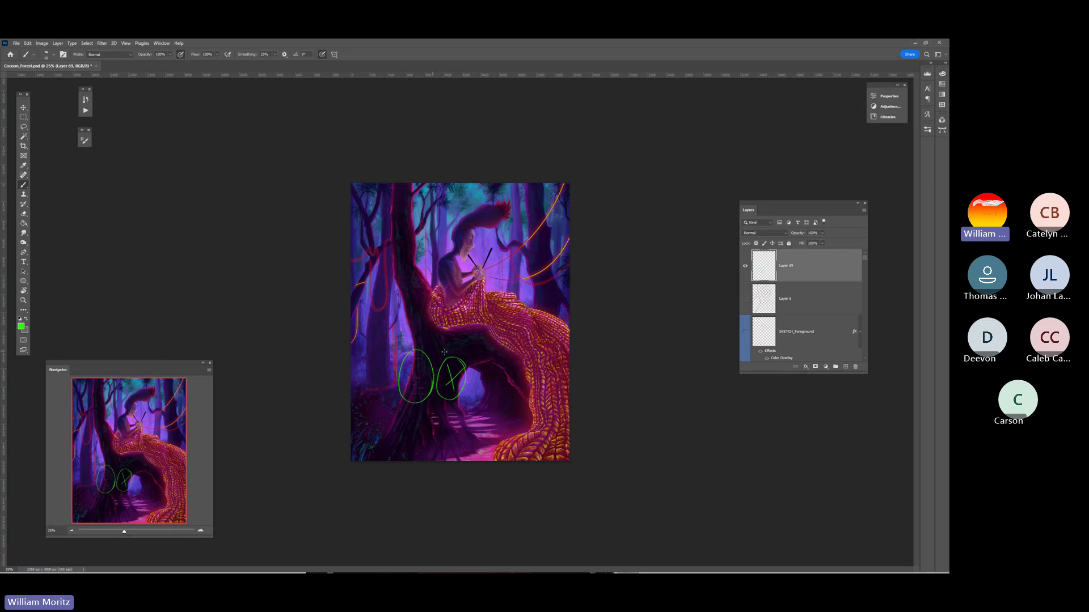
Draw a green dividing line between the circled bark area and the crossed circle, and delete the annotation layer
left_click_drag(438, 359, 432, 431)
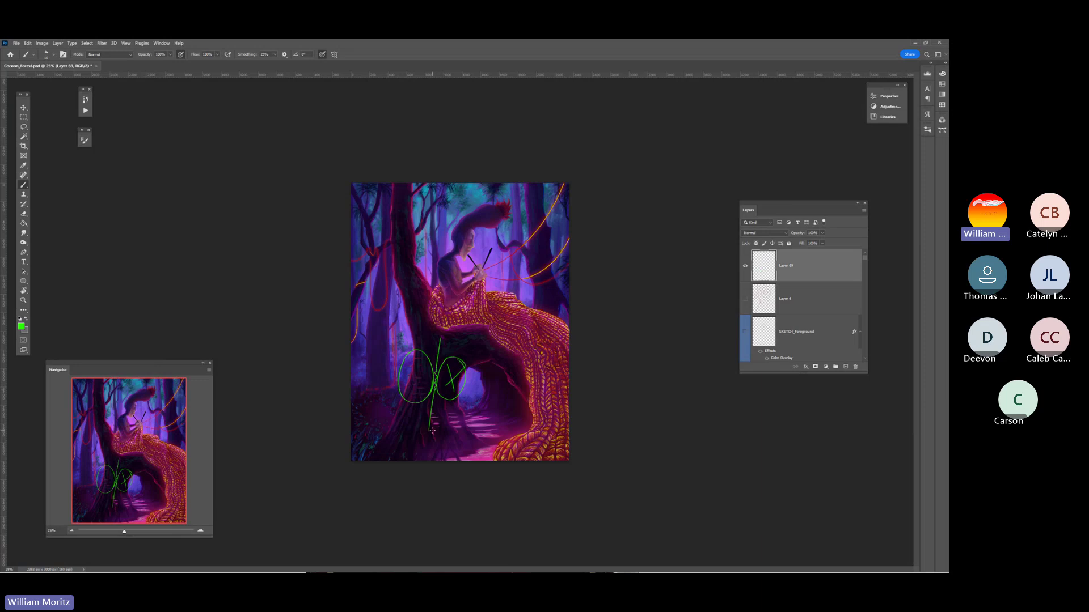
left_click(855, 367)
left_click(440, 234)
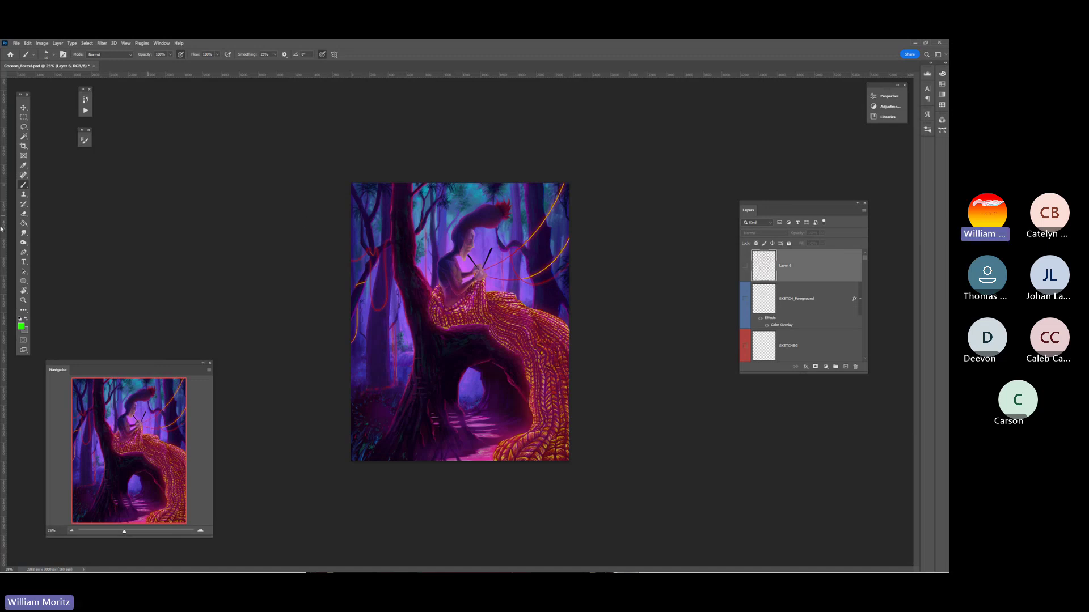
Select the layer that holds the painted detail beside the roots at the base of the large tree
left_click(23, 300)
left_click(352, 448)
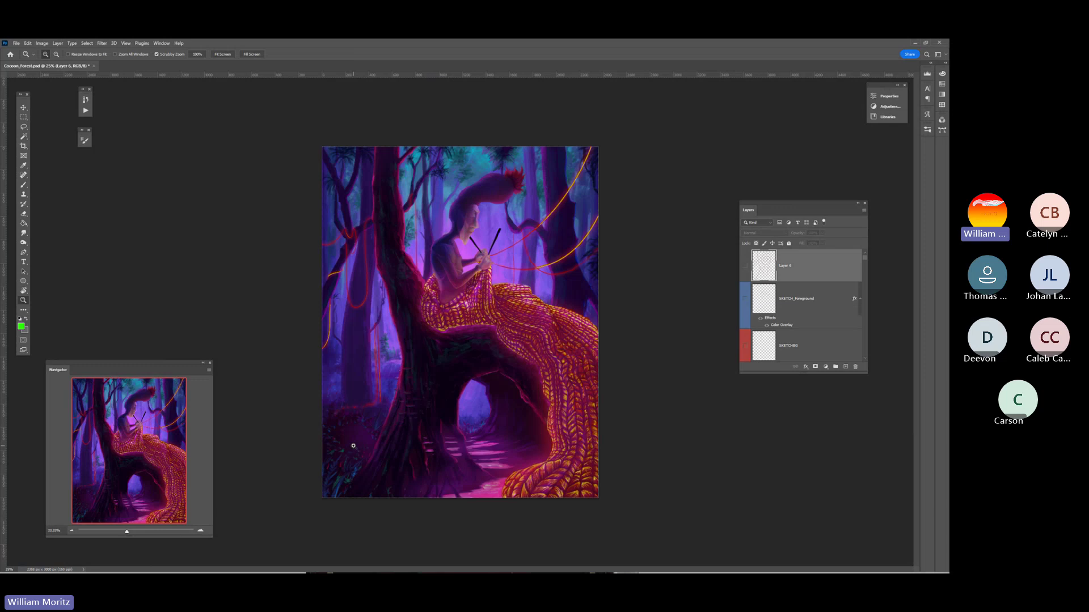
left_click(336, 473)
left_click(336, 469)
left_click_drag(338, 457, 371, 418)
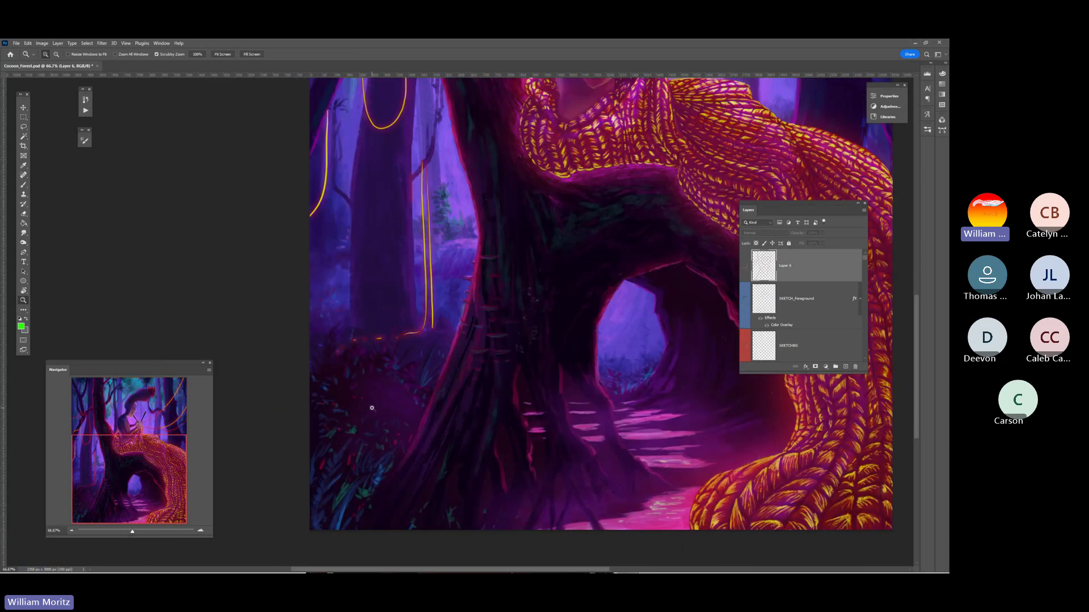
key("v")
right_click(540, 436)
left_click(541, 437)
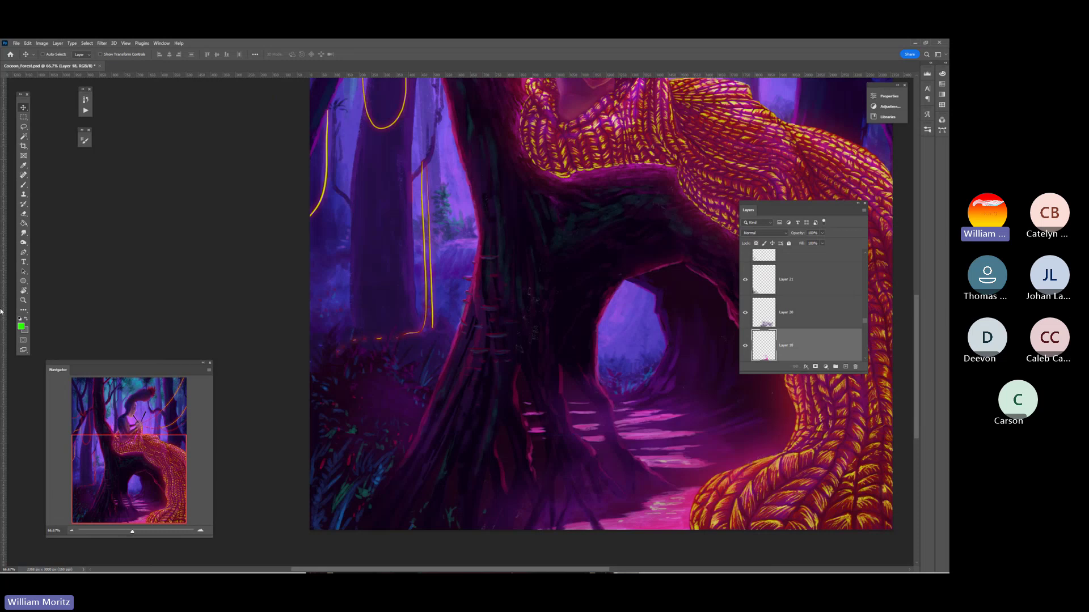
Choose the Eraser with a smaller brush for the tree roots, and change to the Smudge tool
left_click(24, 234)
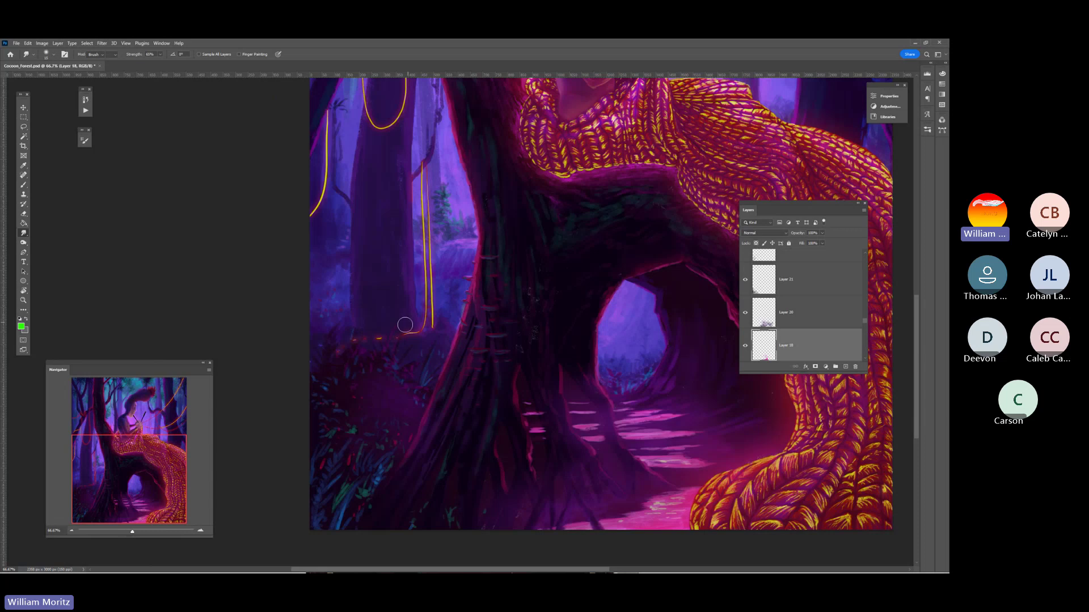
key("e")
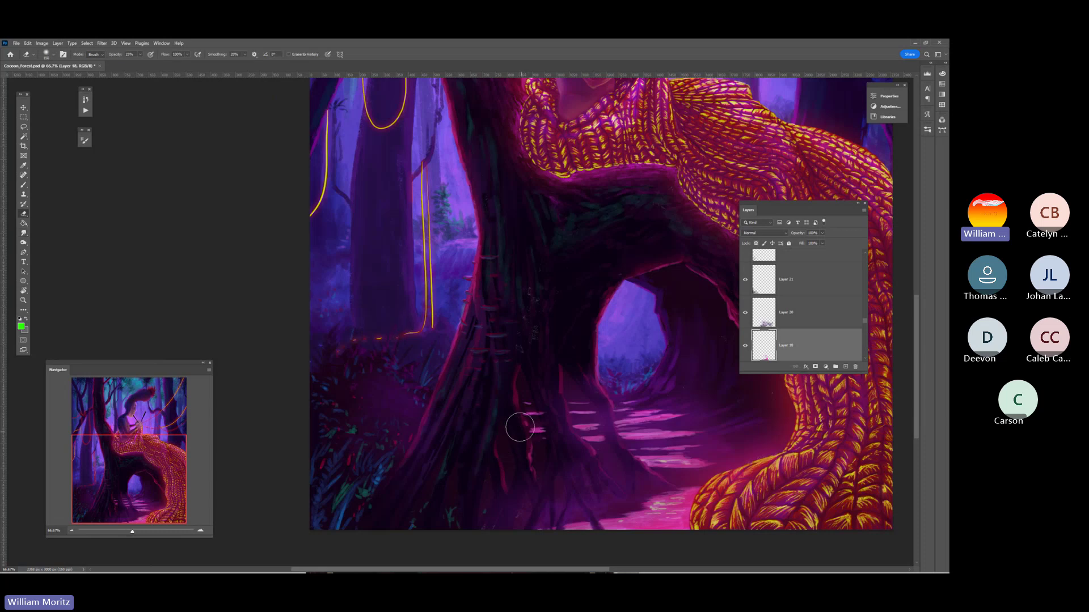
key("bracketleft")
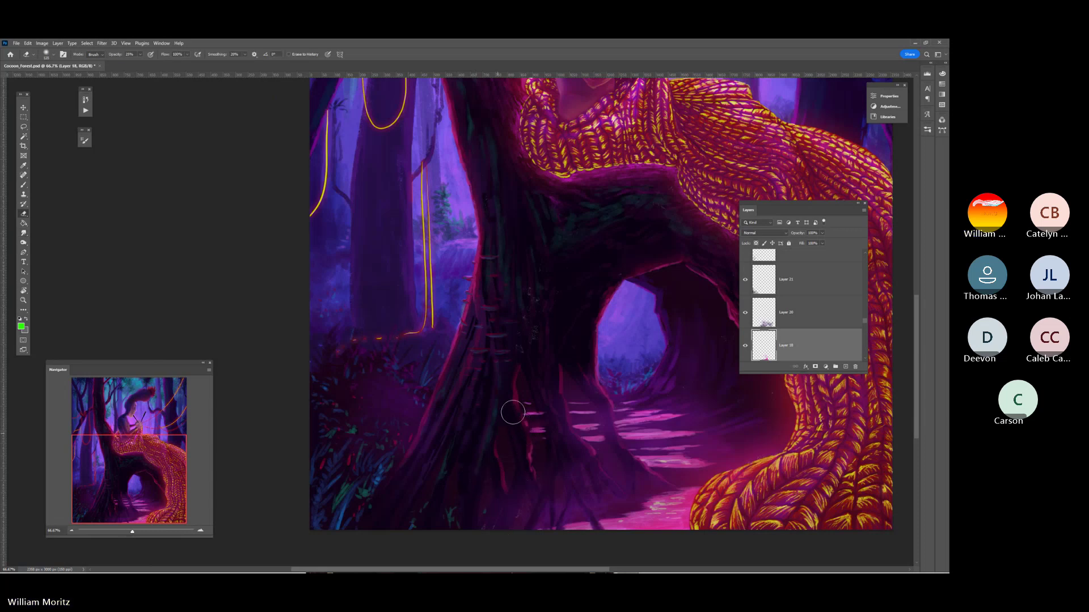
left_click(23, 233)
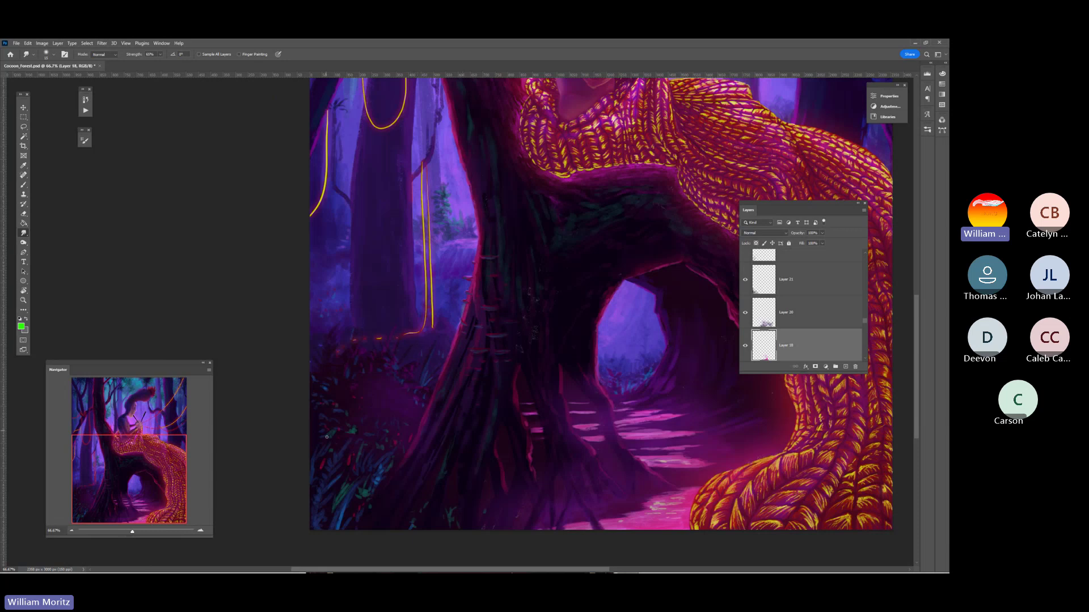
Examine the undergrowth beside the tree's base at 200%, and compare it with the wider trunk and tunnel area
scroll(327, 437, "down", 1)
key("z")
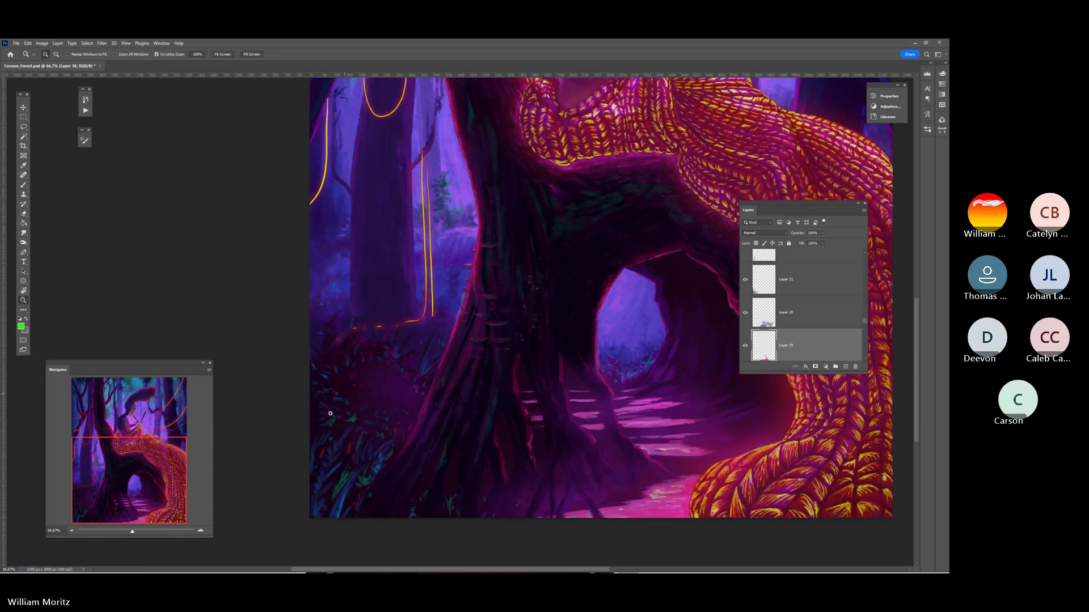
left_click_drag(330, 413, 348, 407)
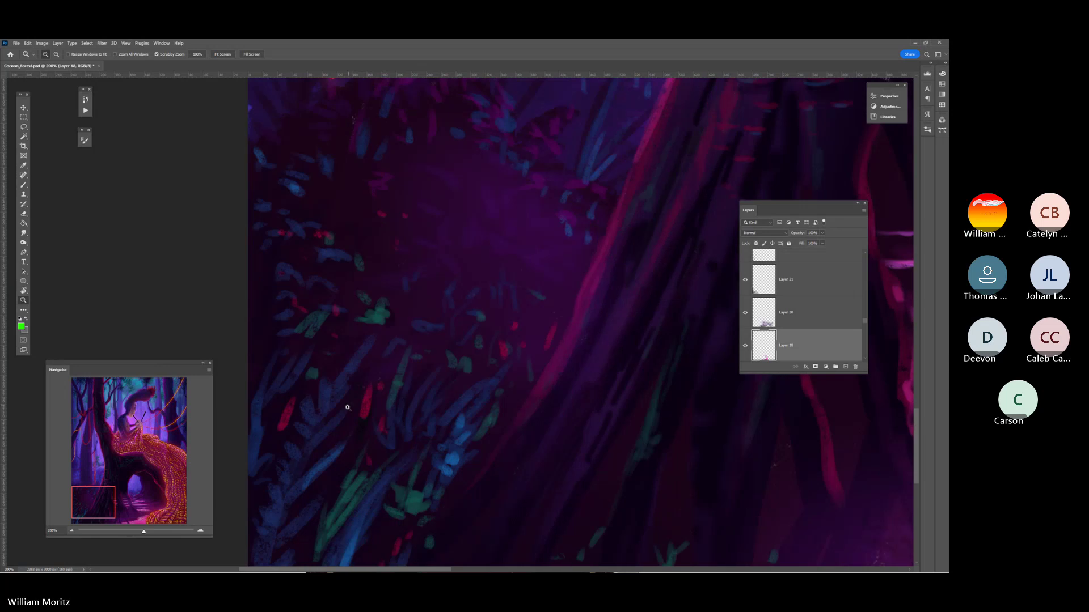
scroll(348, 408, "down", 5)
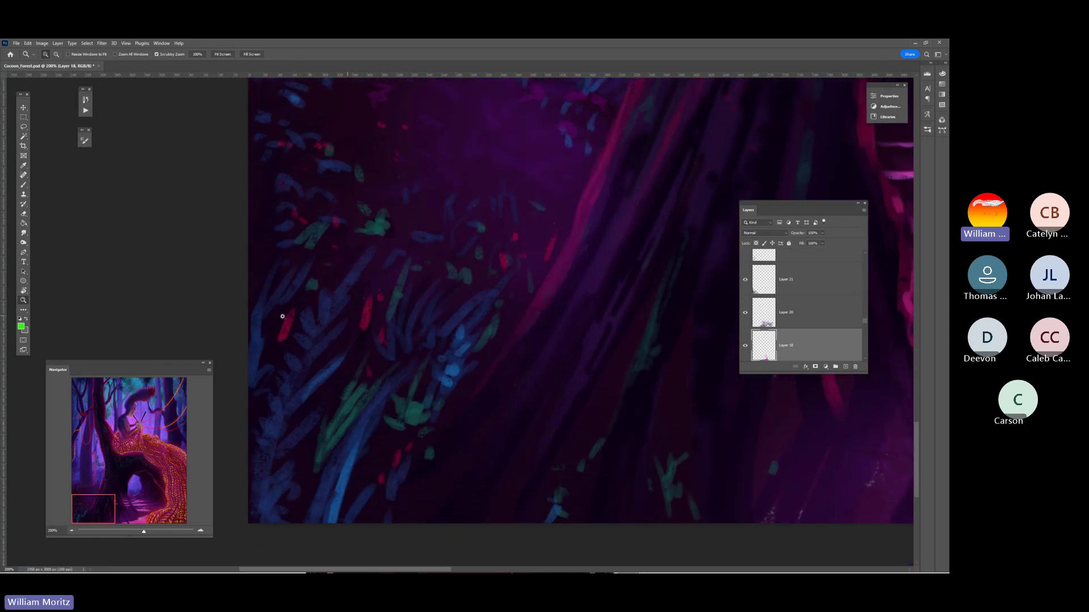
key("alt")
key("alt")
left_click(511, 299, "alt")
left_click(526, 295, "alt")
scroll(552, 284, "up", 2)
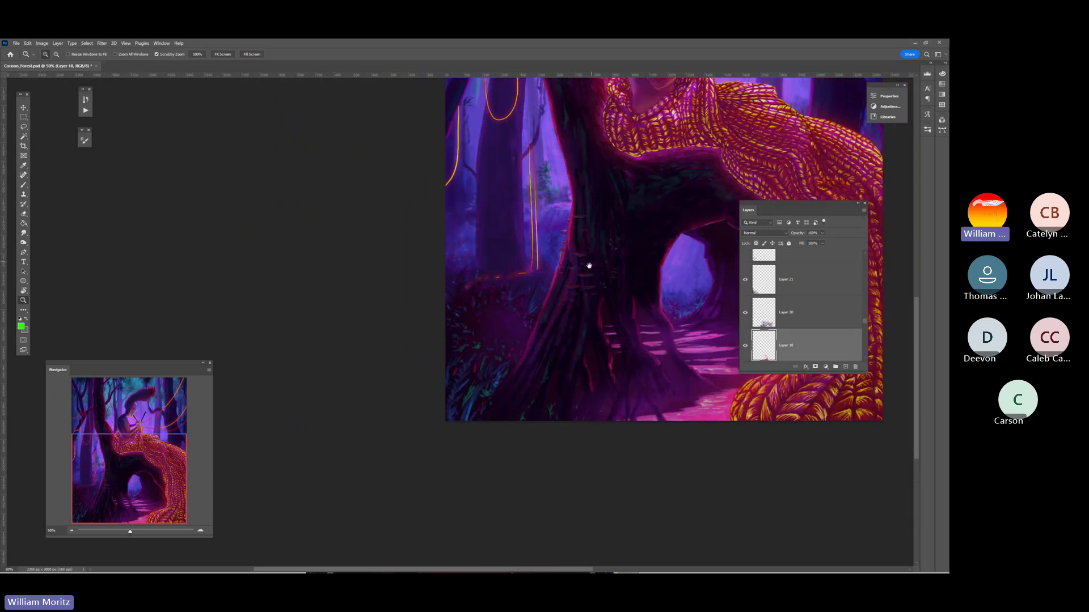
View the whole illustration at 33.3% and save the file
left_click(464, 374, "alt")
left_click(532, 301, "alt")
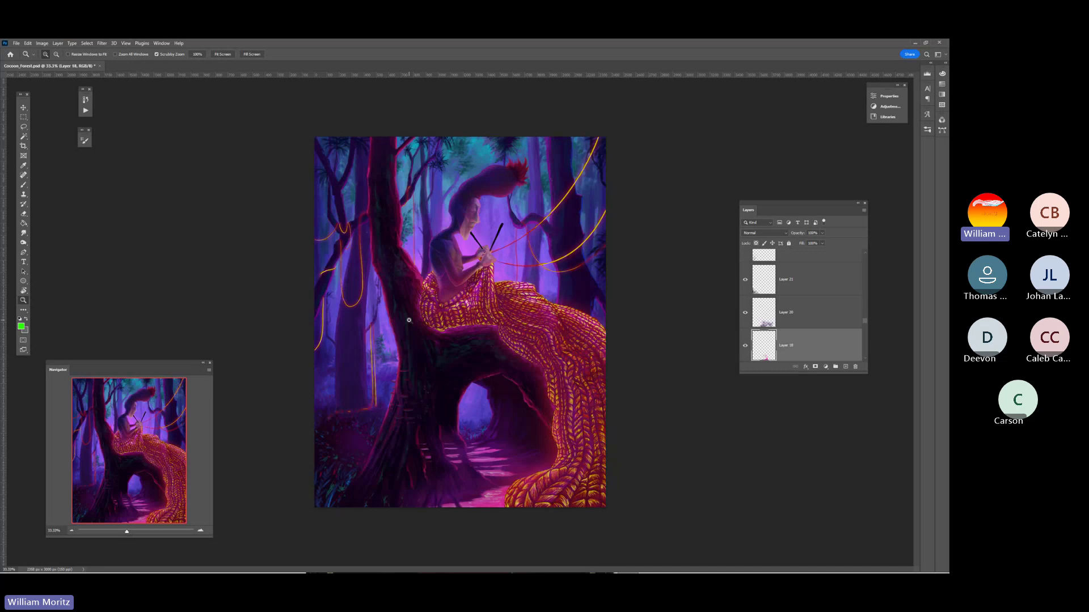
key("ctrl+s")
Show and select Layer 6, the red composition marks at the top of the layer stack
key("v")
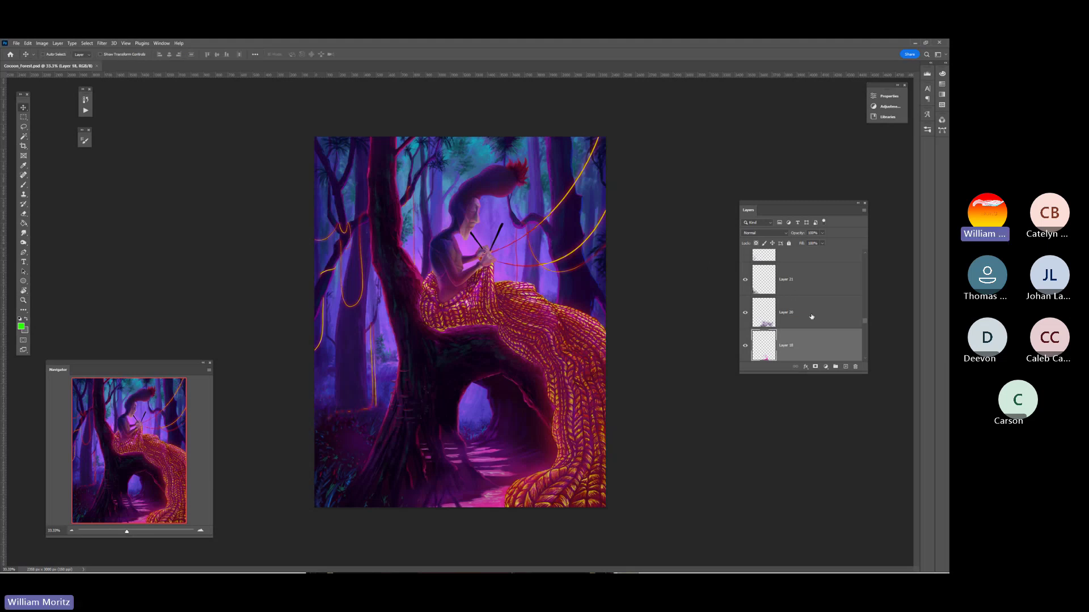
left_click_drag(864, 324, 868, 242)
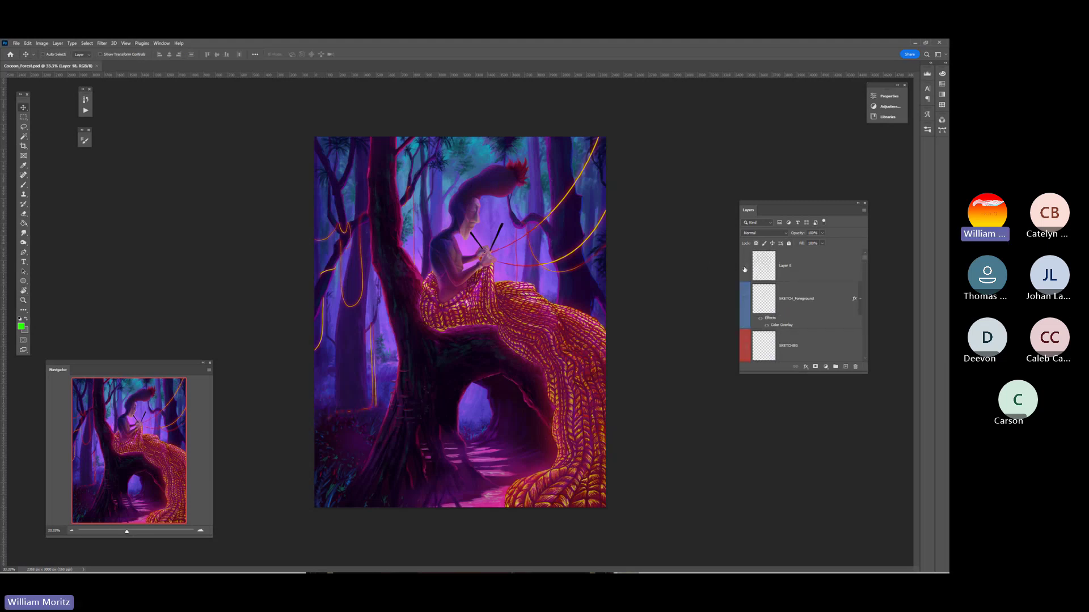
left_click(745, 268)
left_click(776, 255)
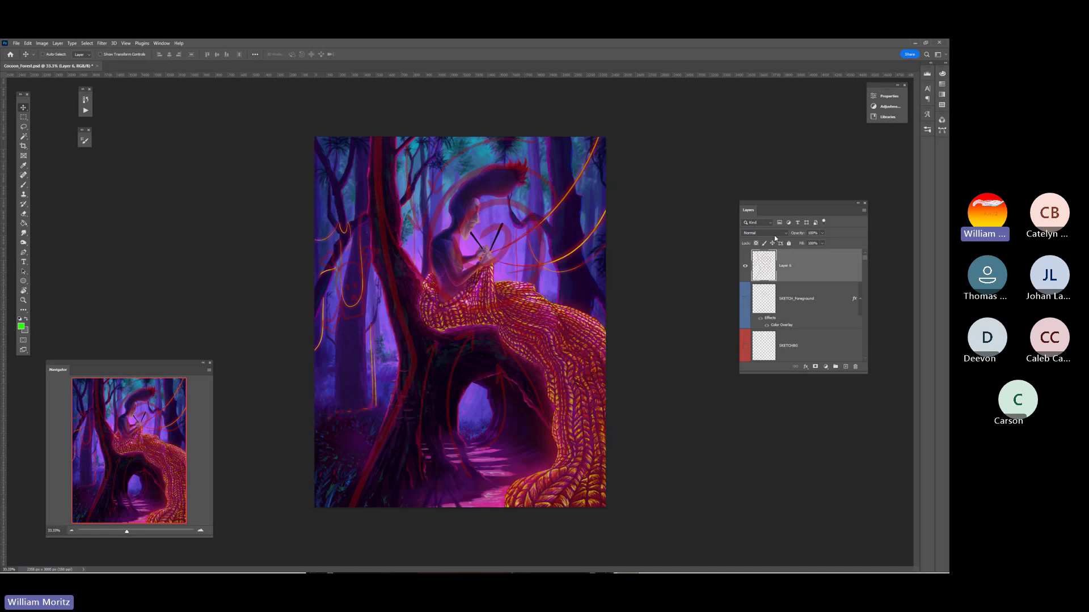
Strengthen the red composition marks by duplicating Layer 6 twice and merging both copies back into it
right_click(797, 258)
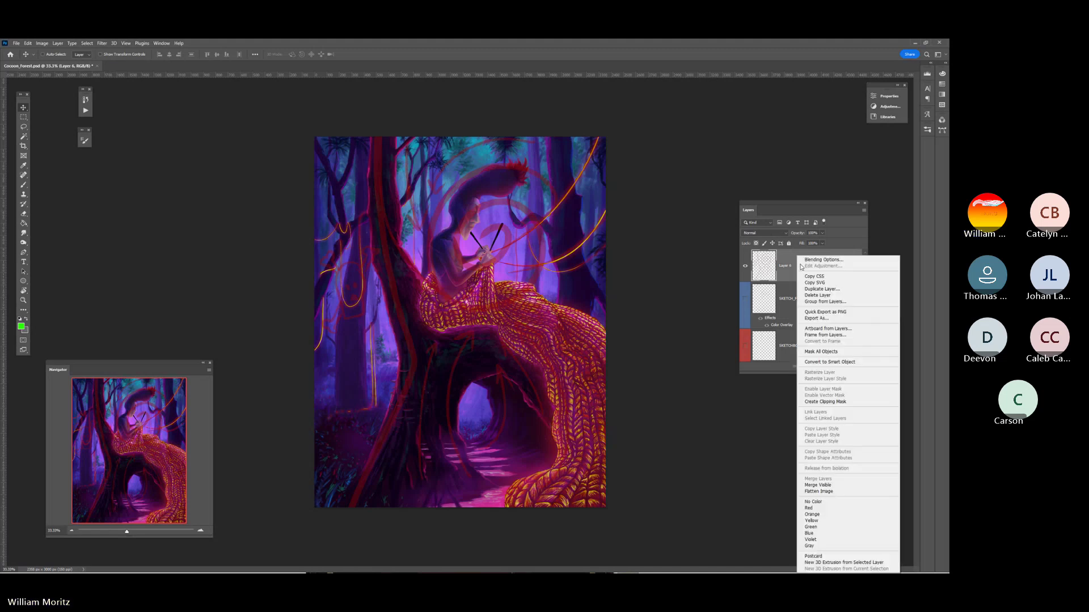
left_click(816, 289)
key("Return")
right_click(820, 256)
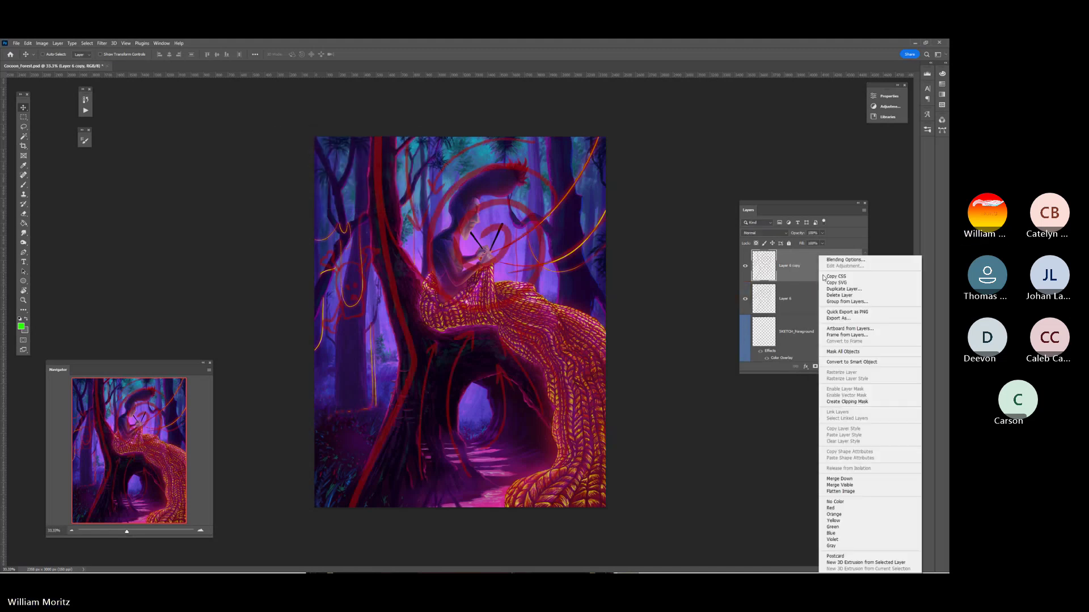
left_click(822, 288)
key("Return")
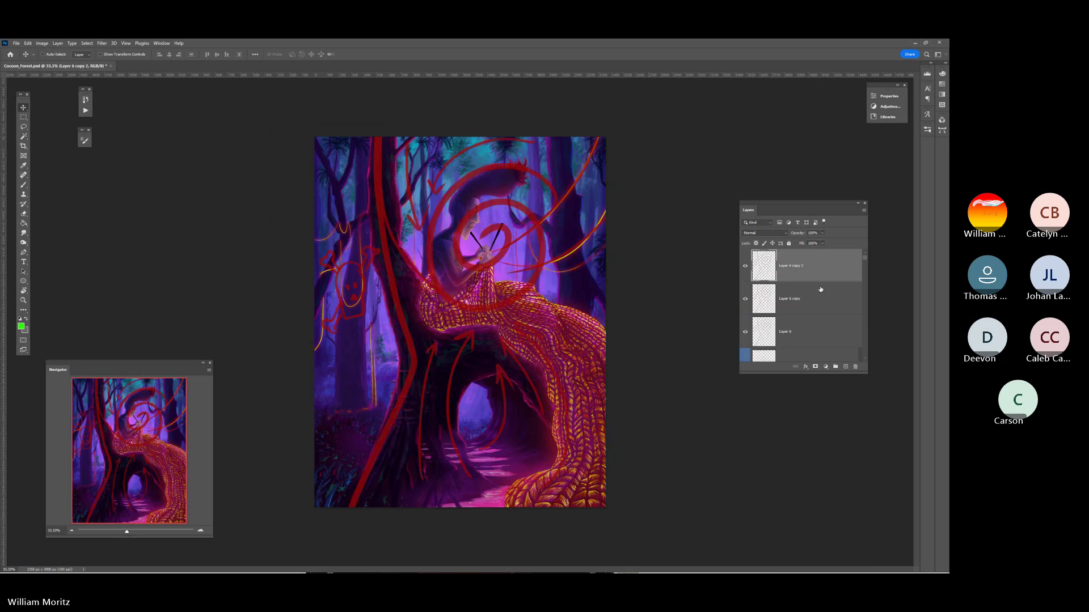
key("ctrl+z")
key("ctrl+z")
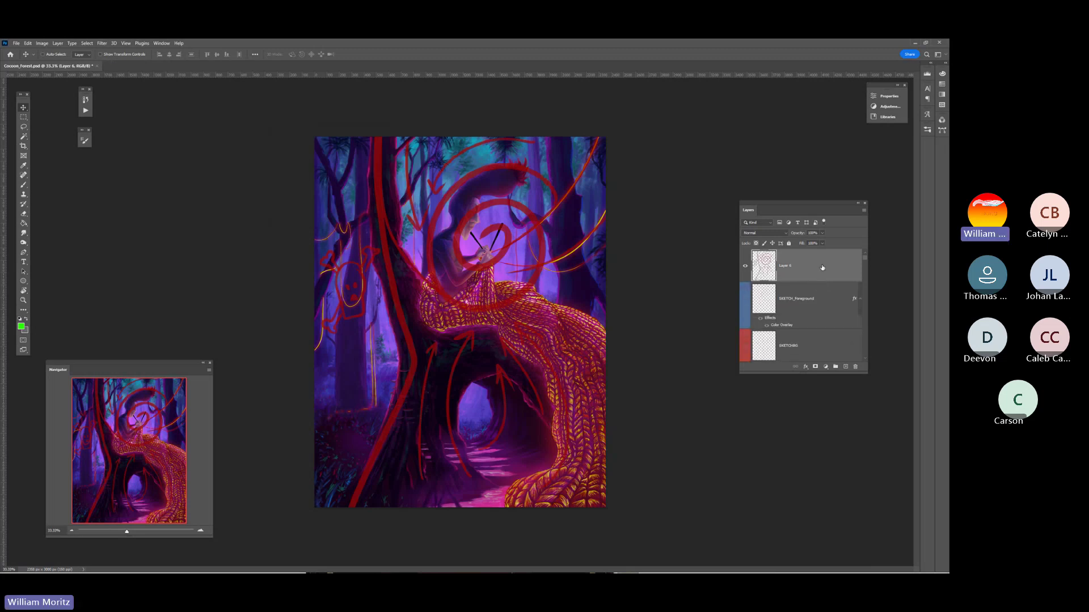
Apply a green Color Overlay layer style to the composition marks on Layer 6
double_click(822, 267)
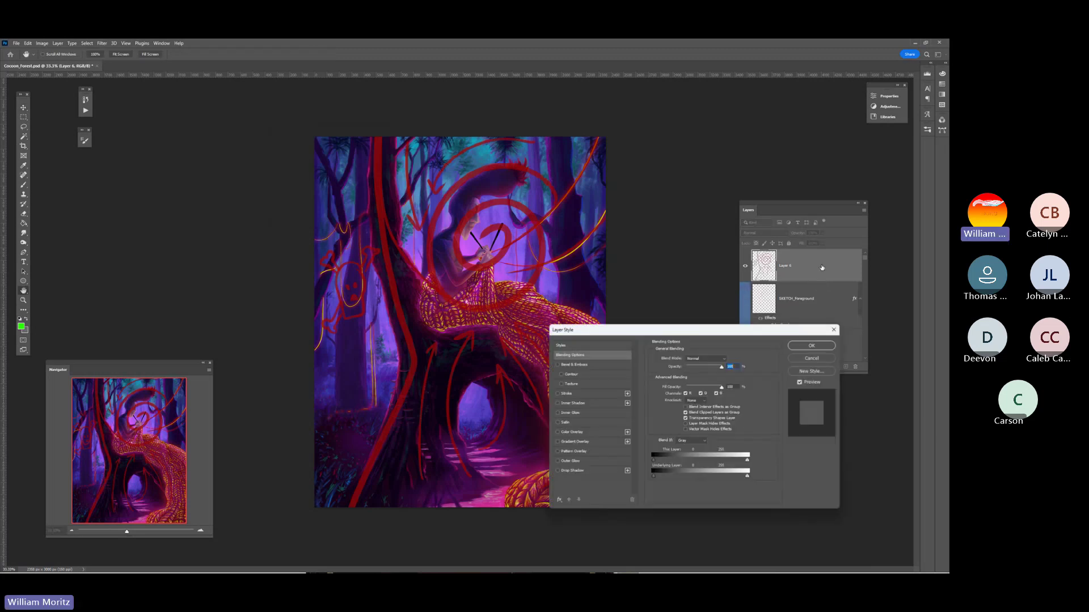
left_click(586, 432)
left_click(810, 346)
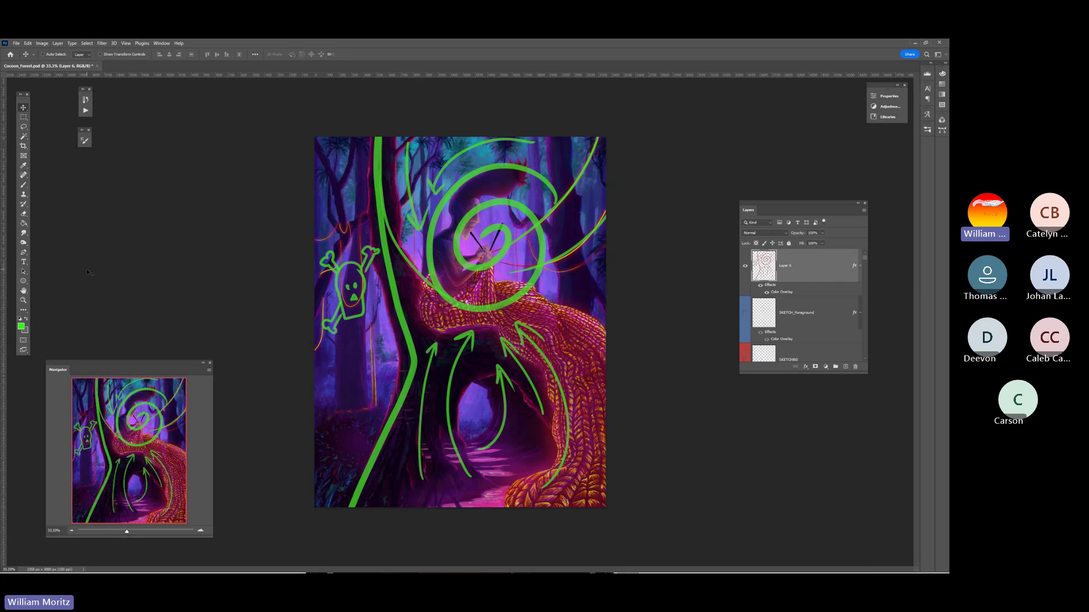
Compare the illustration with and without the green composition marks, leave Layer 6 hidden, and save the file
left_click(745, 272)
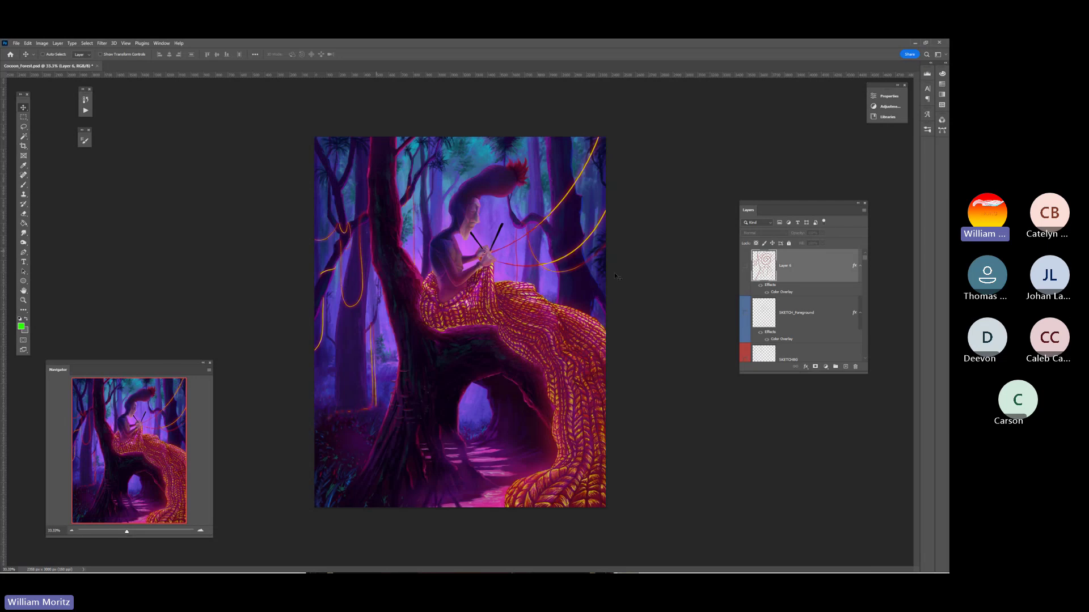
left_click(744, 268)
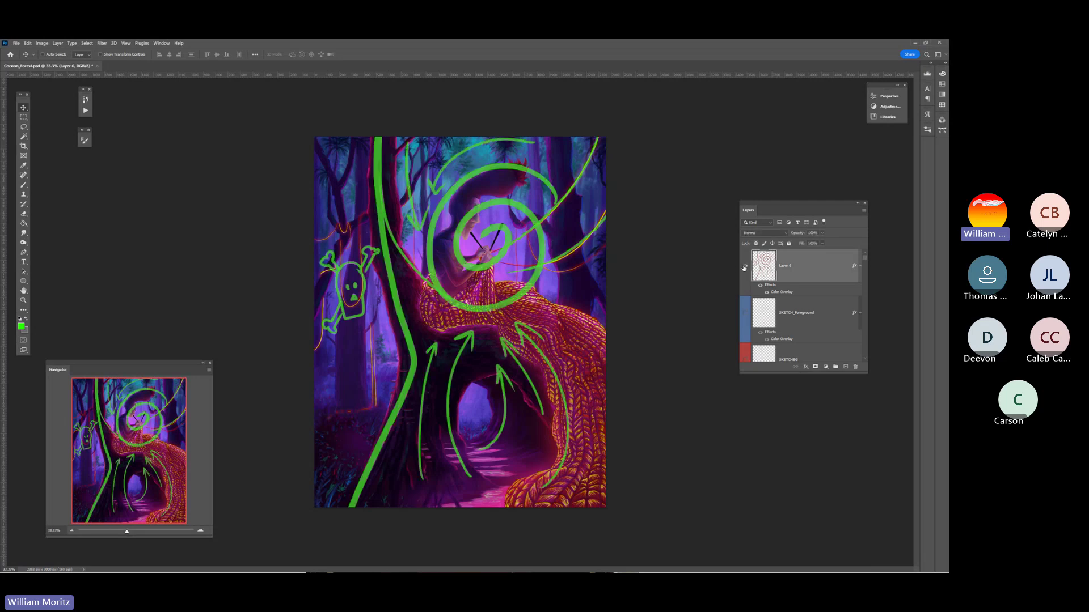
left_click(745, 268)
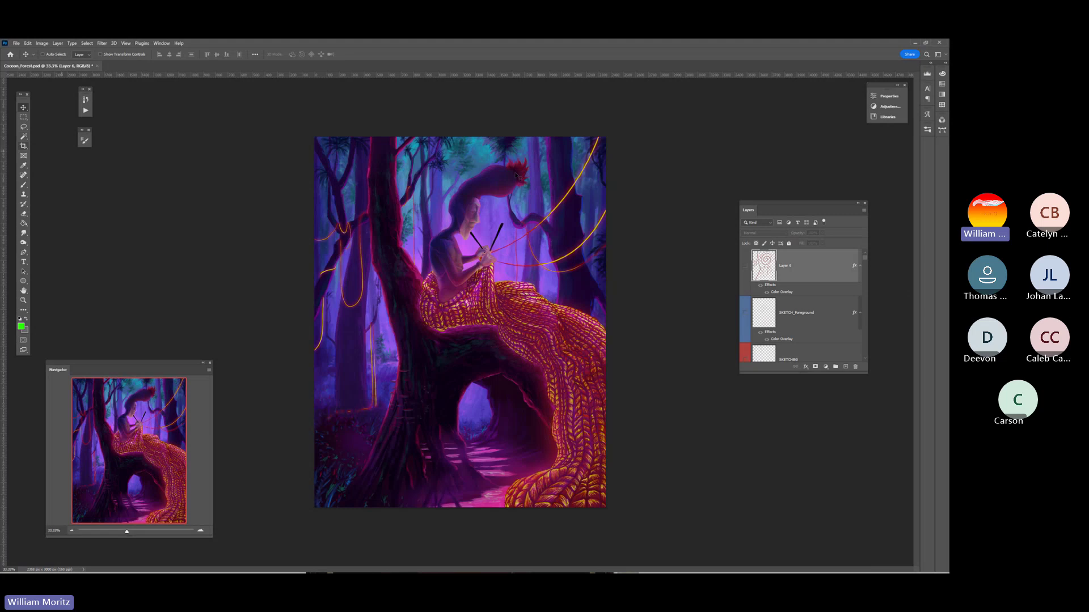
key("ctrl+s")
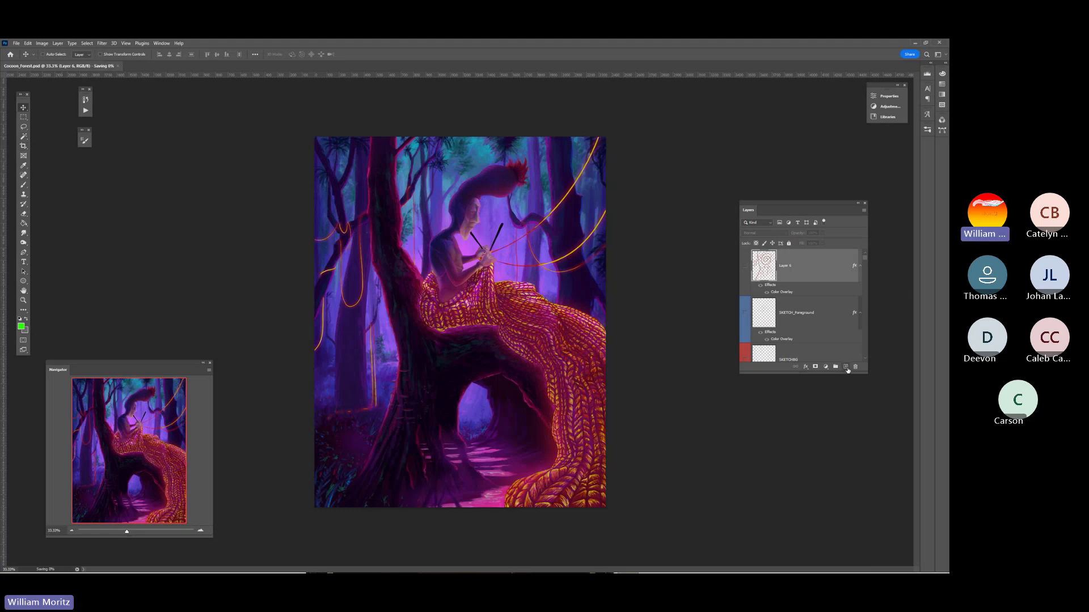
Add a new layer above Layer 6 and make a full-height rectangular selection over about the right two-thirds of the illustration
left_click(846, 366)
key("m")
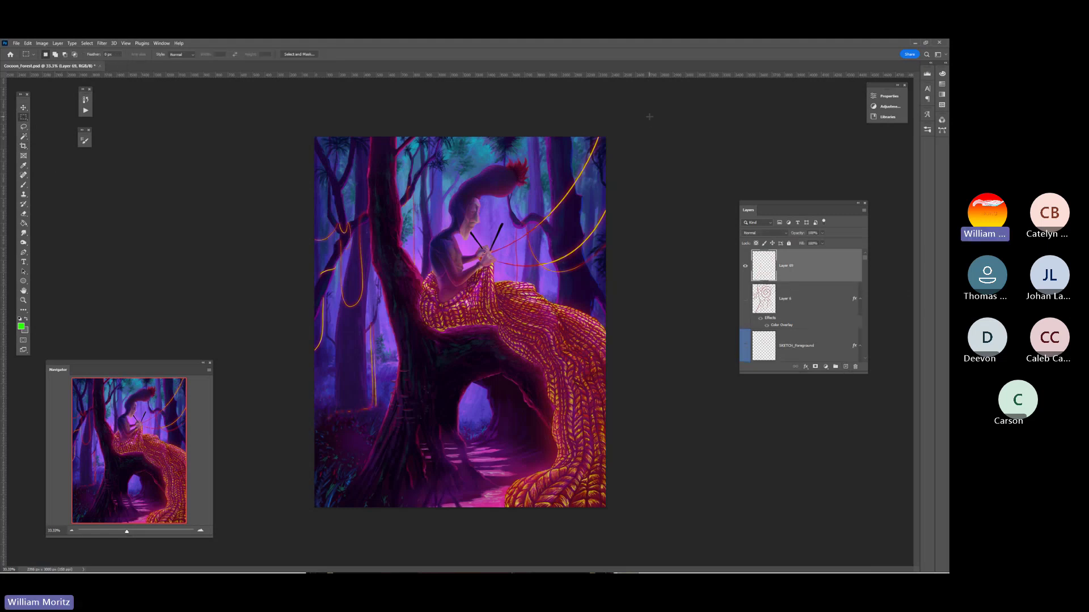
left_click_drag(650, 117, 416, 535)
Set the foreground colour to black and fill the selected right part of the illustration on the new layer
left_click(20, 325)
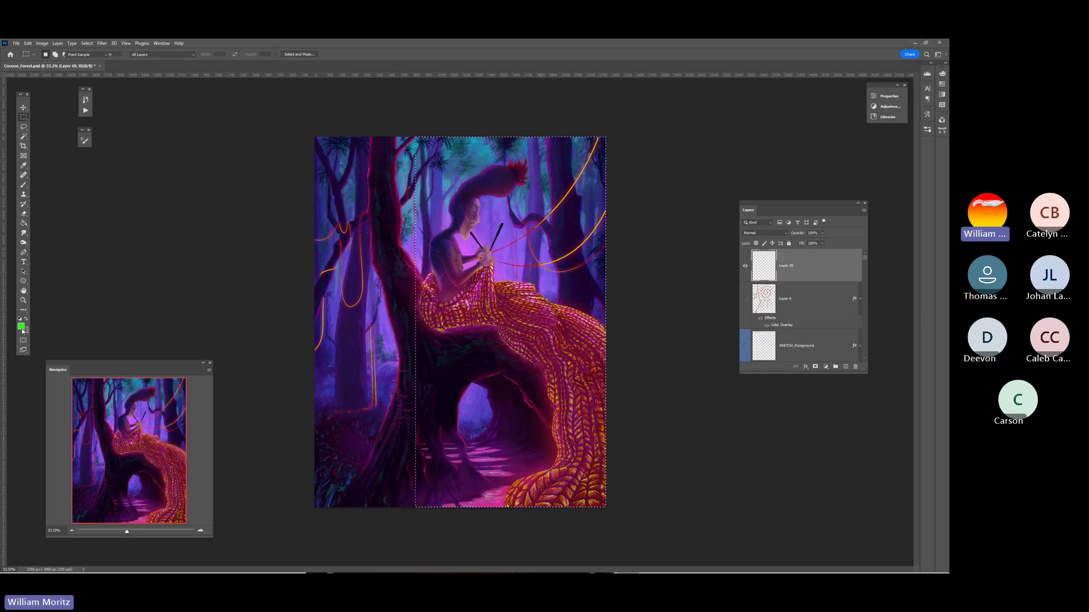
left_click_drag(683, 186, 564, 232)
left_click(772, 108)
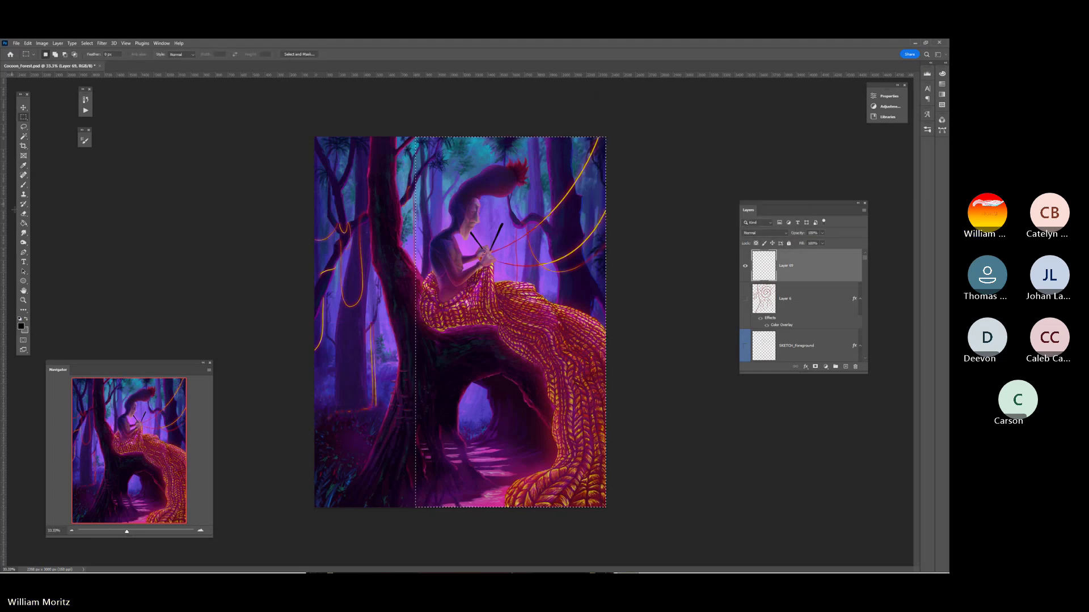
left_click(23, 224)
left_click(452, 245)
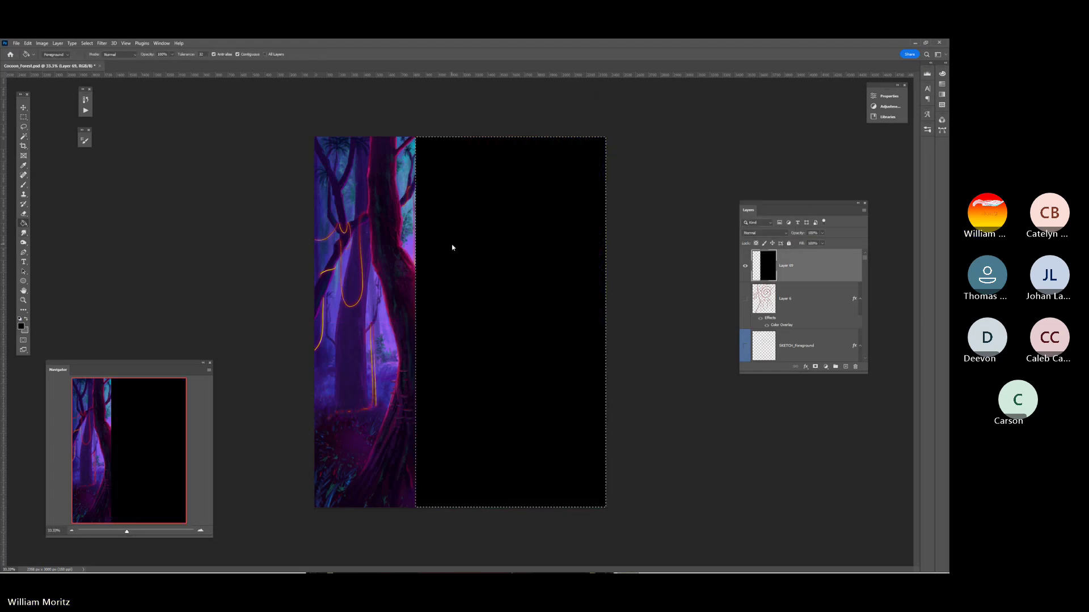
Deselect the filled area and hide the layer with the black block
left_click(23, 125)
key("ctrl+d")
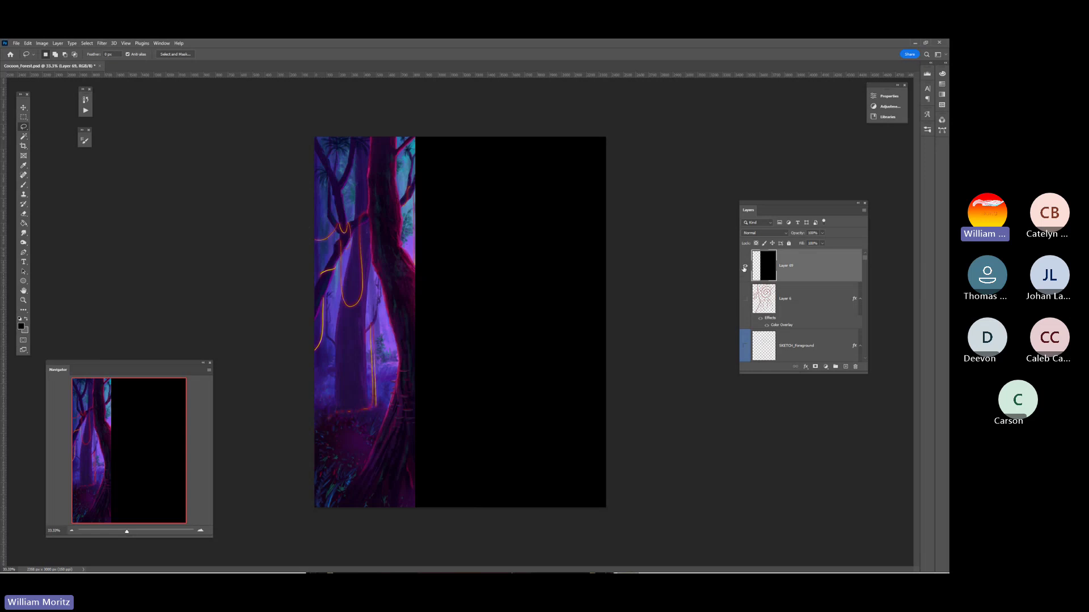
left_click(744, 270)
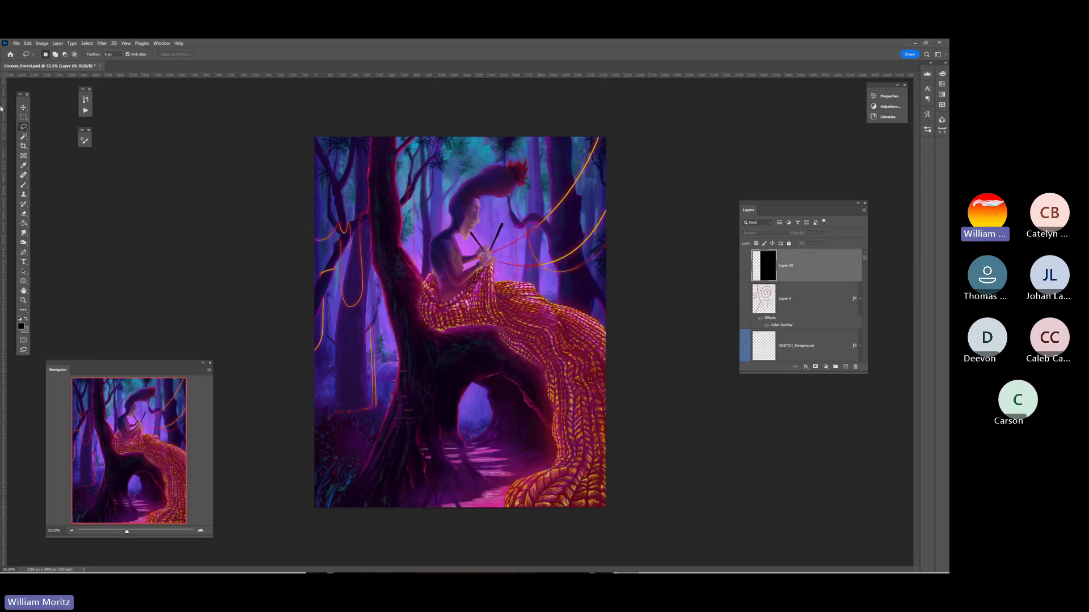
Add another new layer on top and make a full-width rectangular selection over about the upper three-fifths of the illustration
left_click(24, 117)
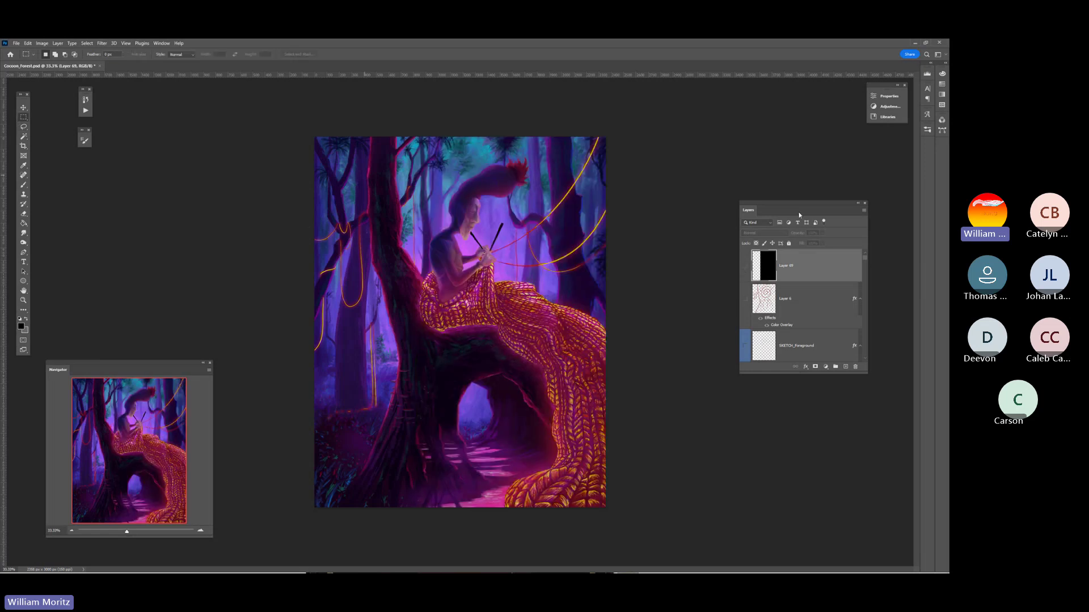
left_click(845, 366)
left_click_drag(244, 102, 661, 362)
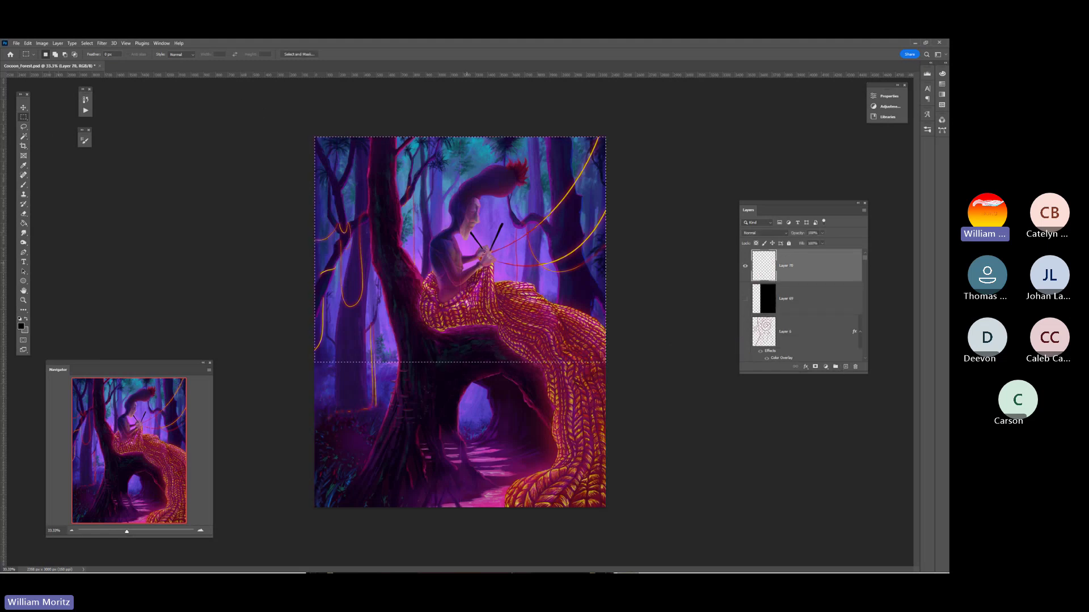
Fill the selected upper three-fifths of the illustration with black on the new layer and deselect the area
left_click(23, 223)
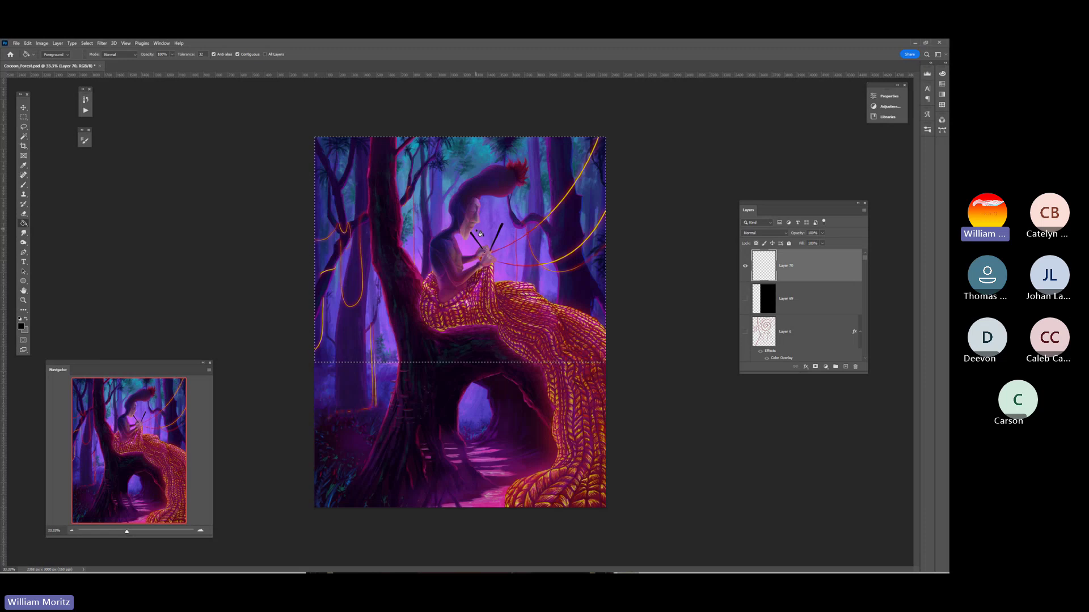
left_click(480, 233)
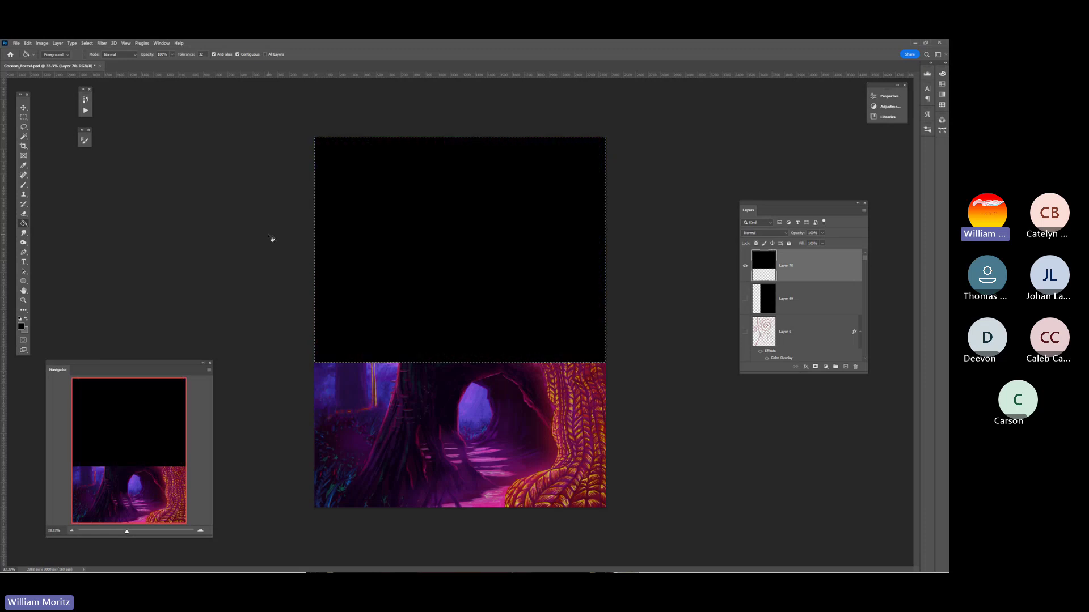
left_click(24, 126)
key("ctrl+d")
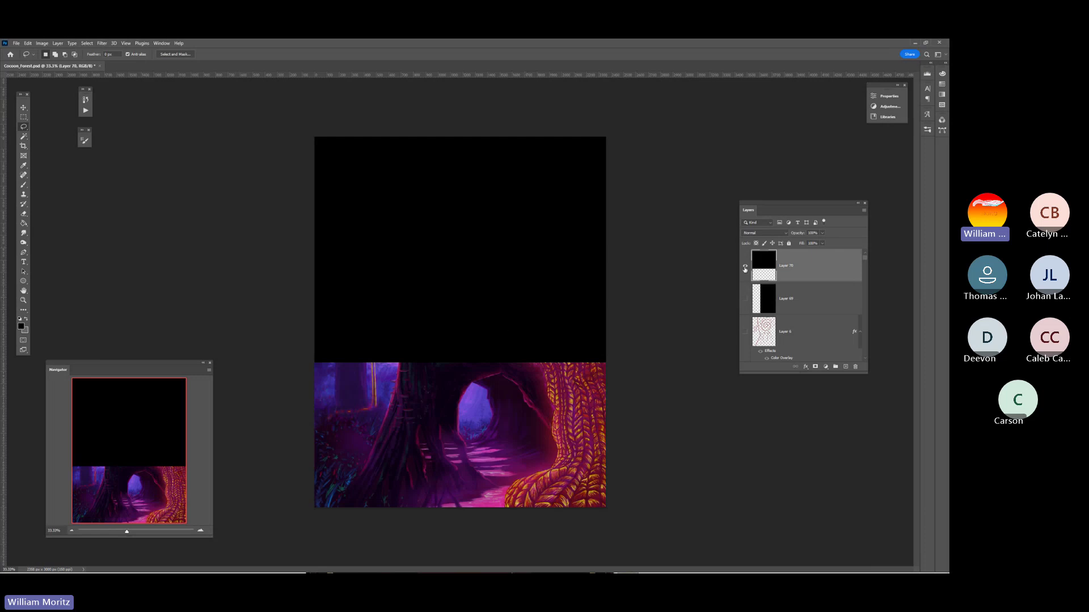
Hide the layer with the upper black block and save the file
left_click(745, 269)
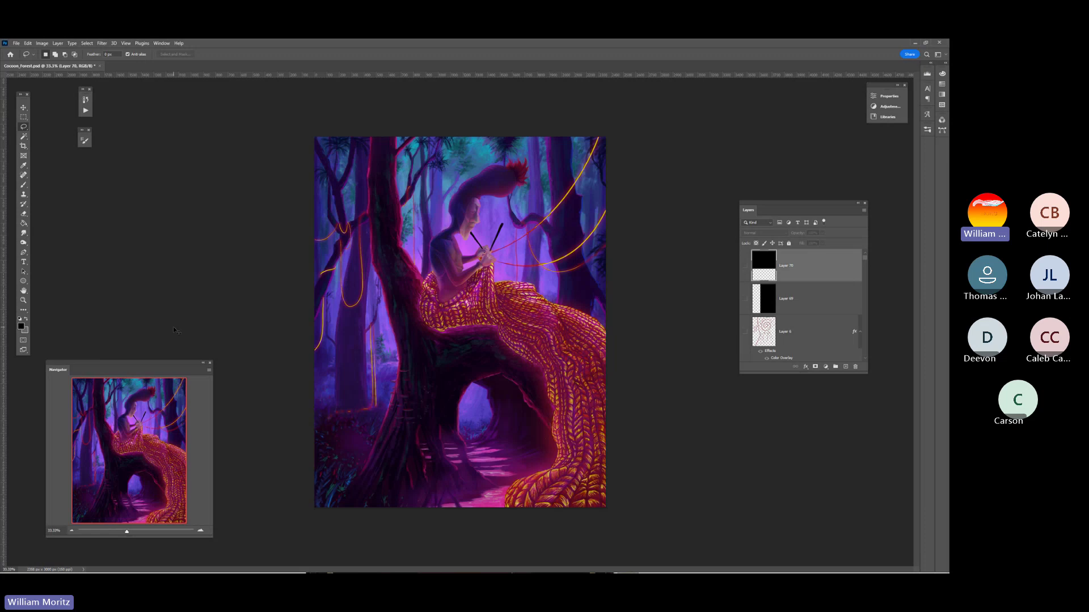
key("ctrl+s")
Select the layer holding the dark background trees beside the main trunk and toggle its visibility off and on to check its content
left_click(23, 300)
left_click_drag(362, 306, 366, 306)
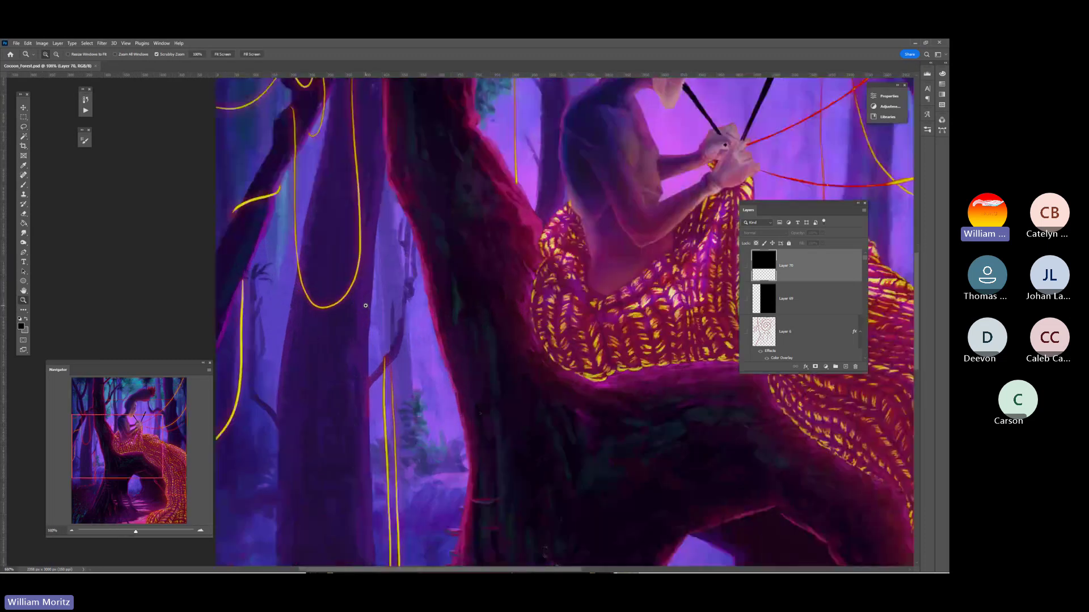
key("v")
right_click(416, 274)
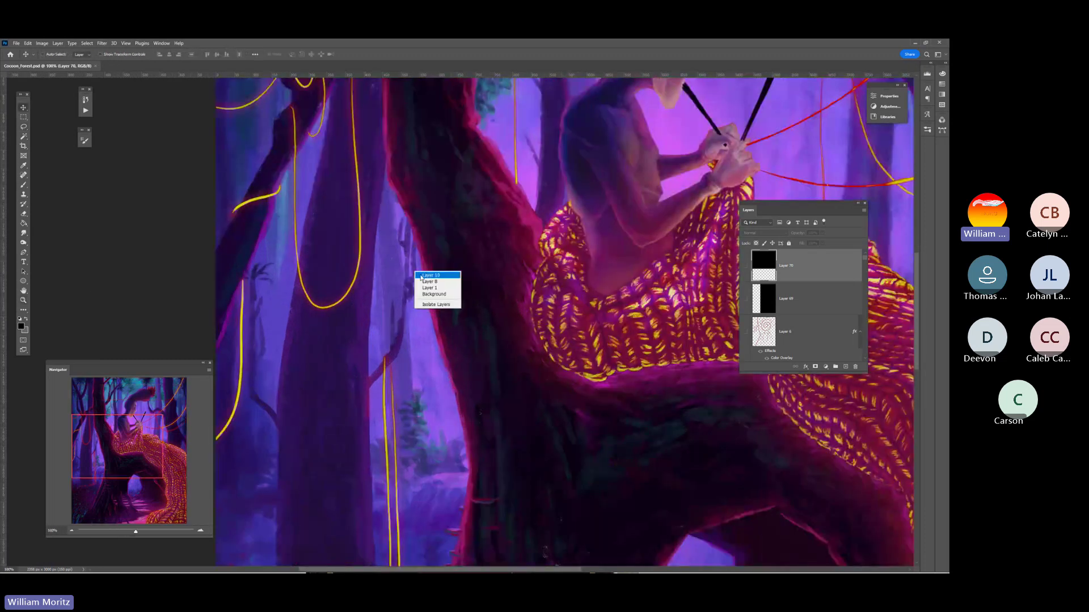
left_click(425, 280)
left_click(746, 346)
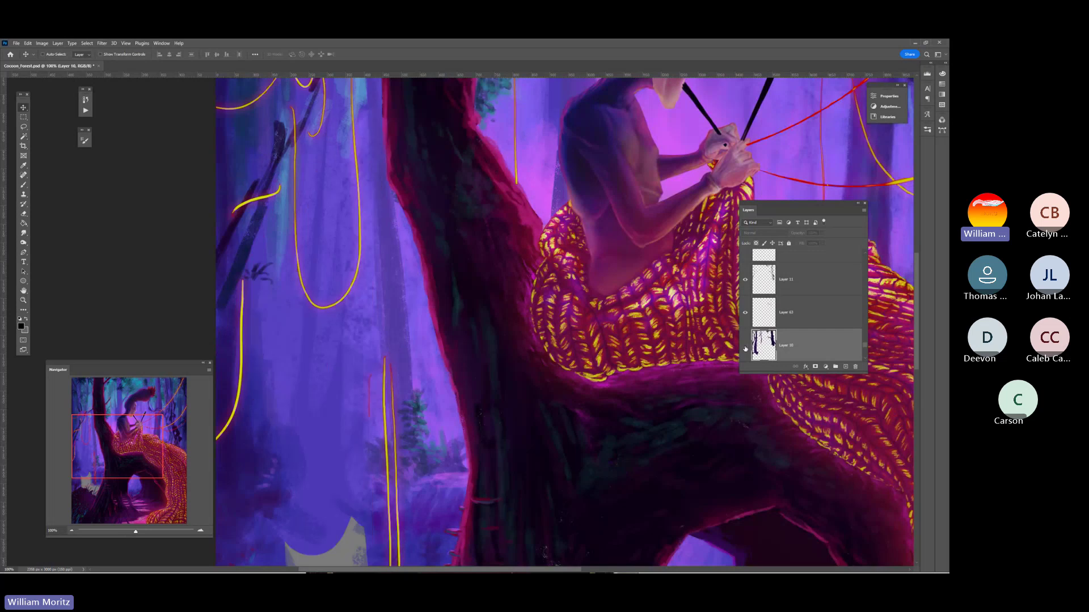
left_click(745, 345)
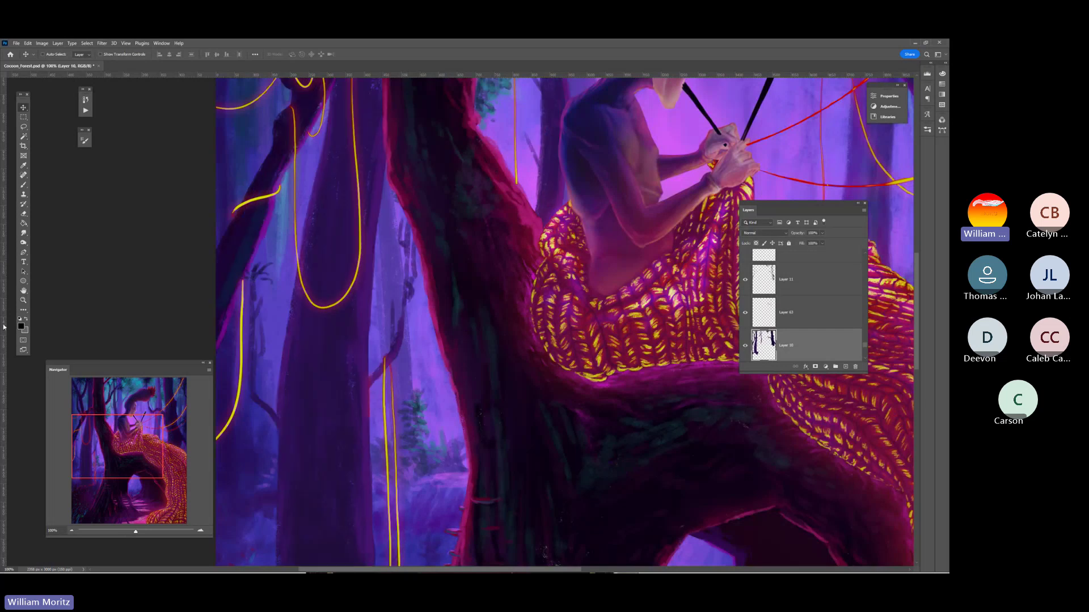
Set the eraser to 100% opacity and trim the thin branch beside the main trunk into slimmer, separate twigs
left_click(23, 300)
left_click(402, 242)
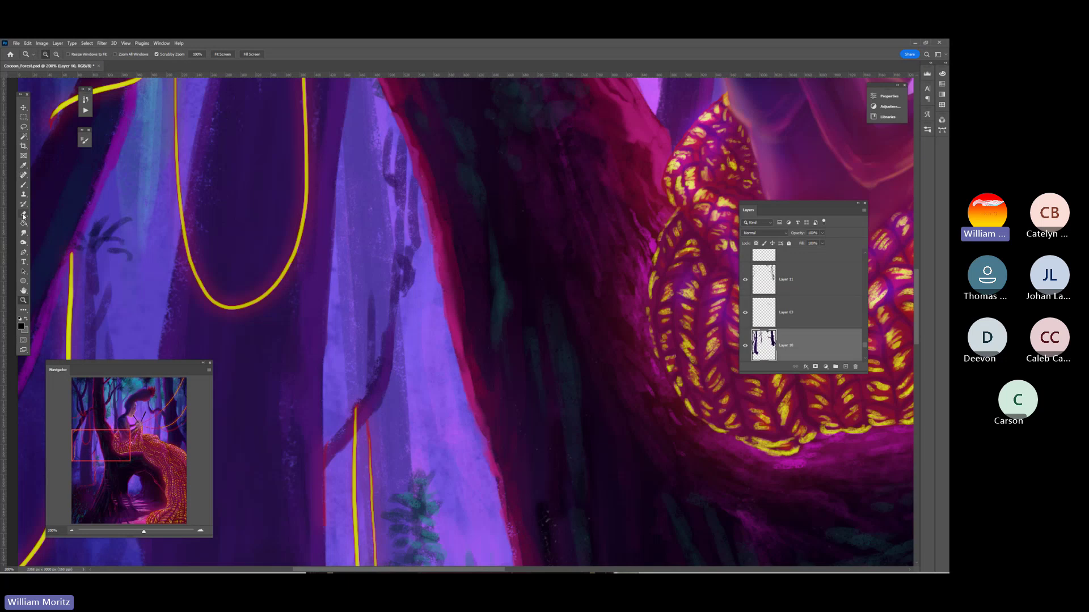
left_click(24, 233)
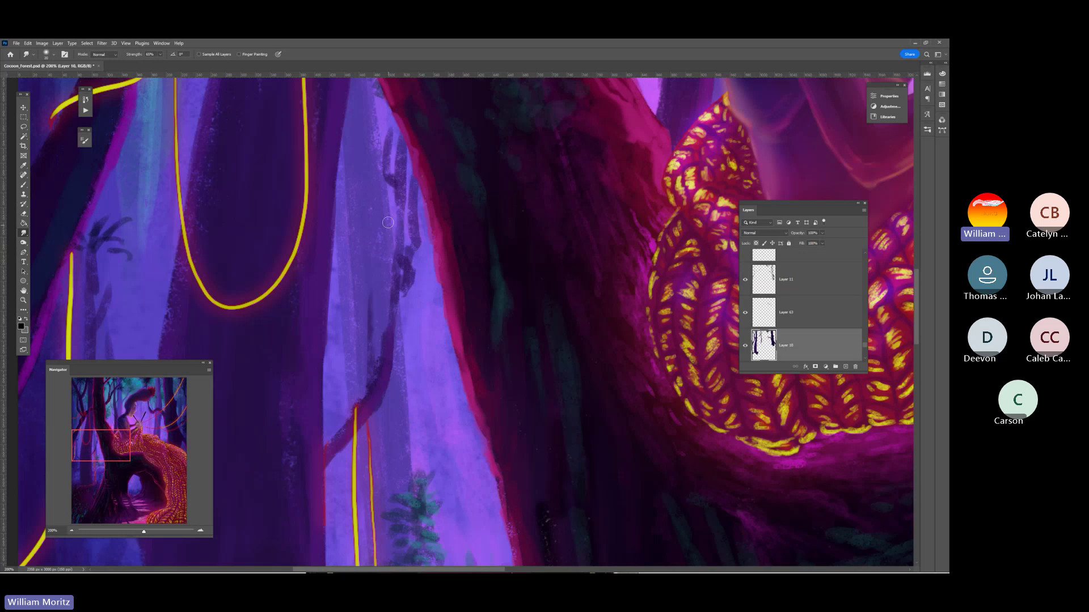
key("e")
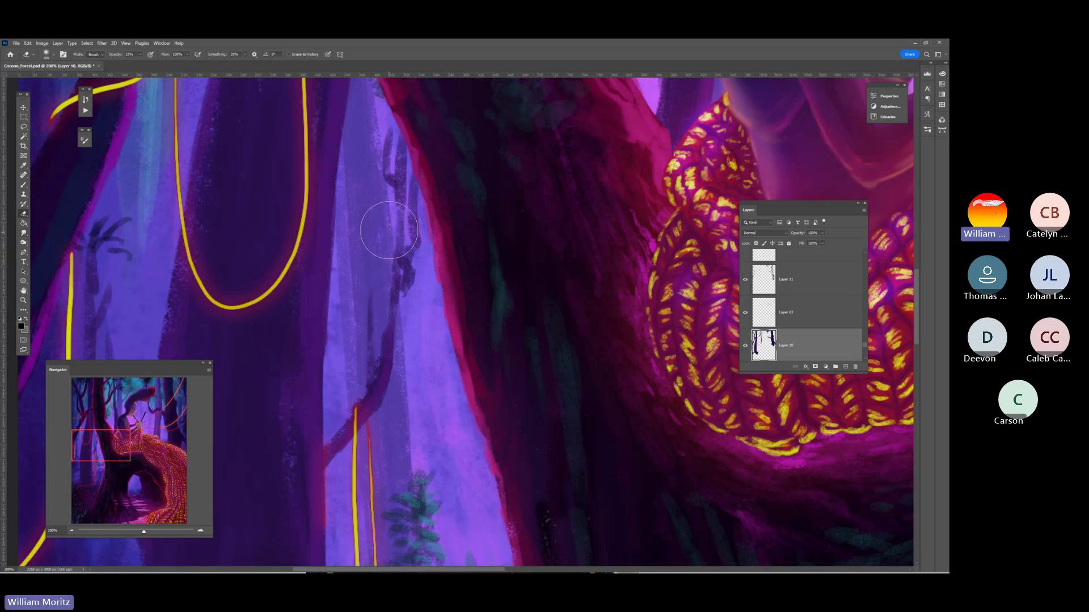
left_click(141, 54)
left_click_drag(178, 62, 334, 192)
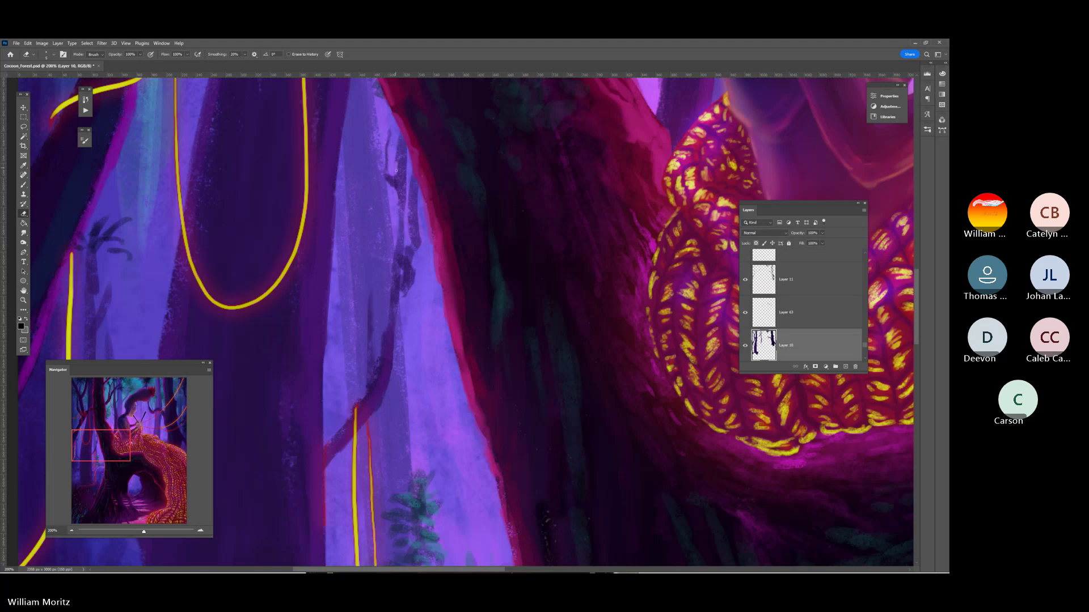
left_click_drag(402, 147, 405, 222)
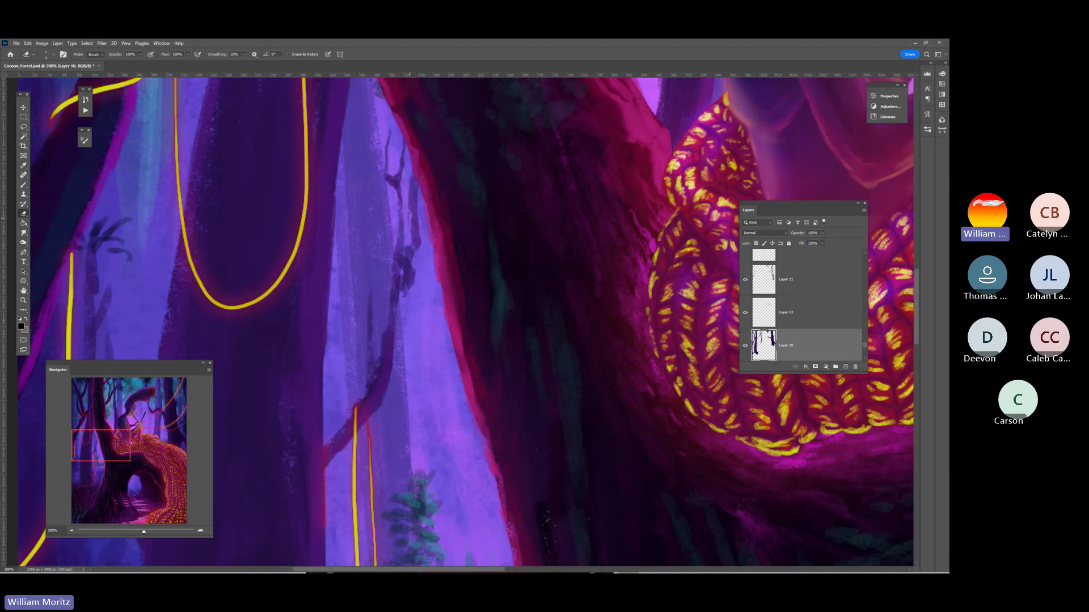
left_click_drag(413, 172, 414, 189)
Sample the branch's dark purple and paint fine strokes along the thin branch and its twigs beside the main trunk
key("b")
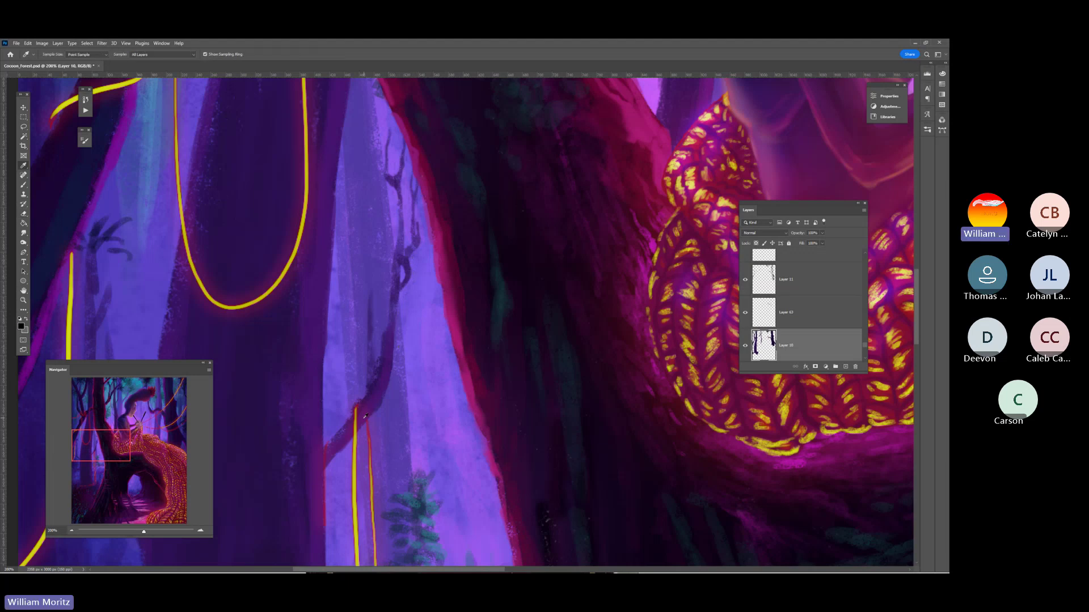
left_click(368, 403, "alt")
left_click_drag(385, 378, 395, 325)
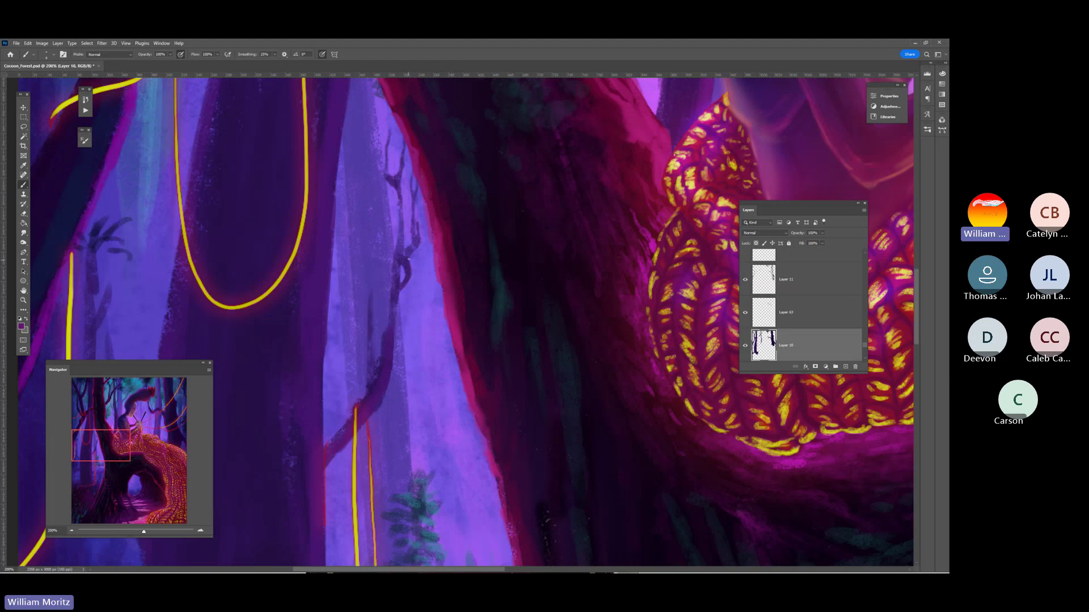
mouse_move(419, 235)
left_mouse_down()
mouse_move(415, 174)
mouse_move(399, 187)
mouse_move(402, 222)
left_mouse_up()
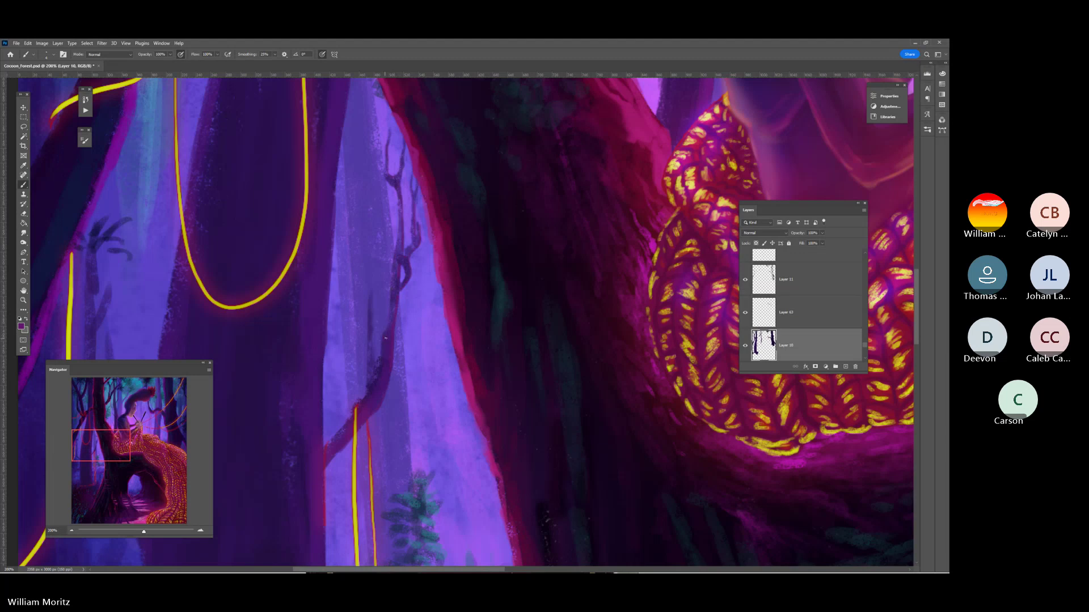
Erase along the left edge of the thin branch beside the main trunk to clean up its contour
key("e")
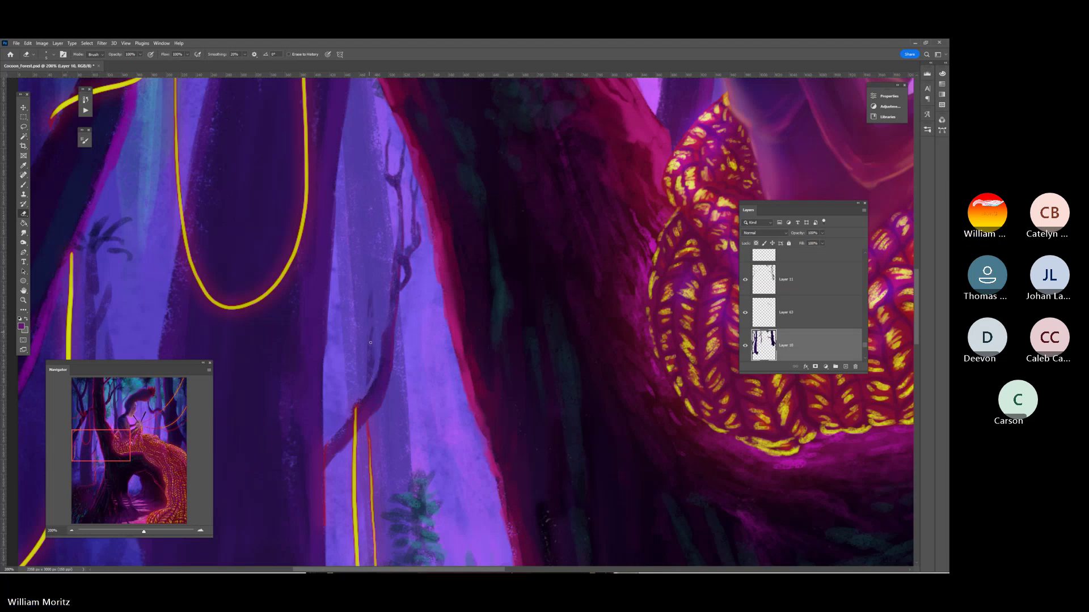
left_click_drag(370, 295, 368, 300)
key("z")
left_click(496, 309, "alt")
left_click(497, 309, "alt")
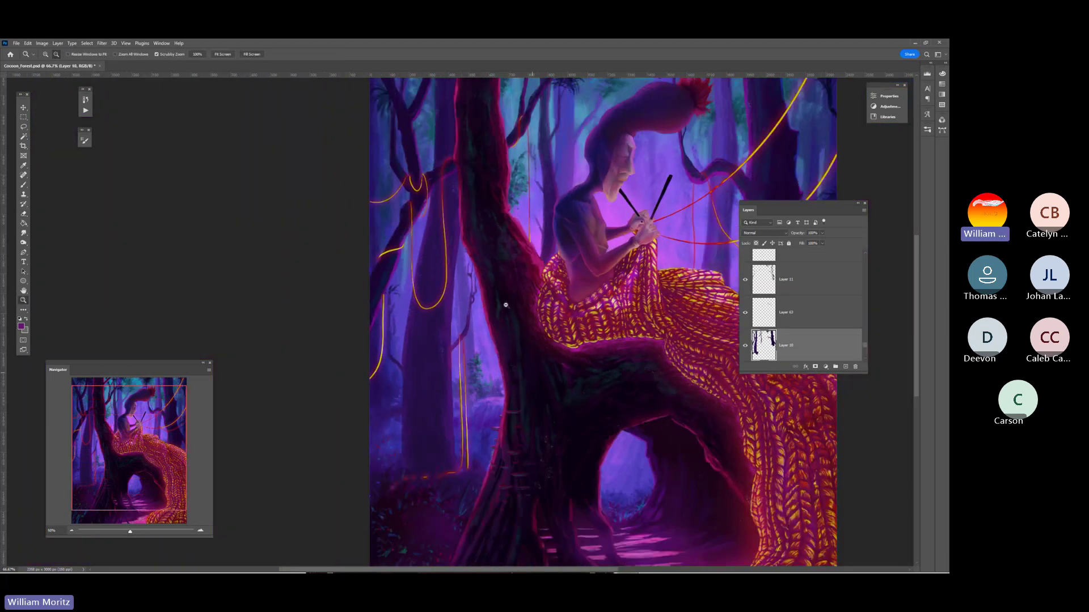
left_click(497, 333, "alt")
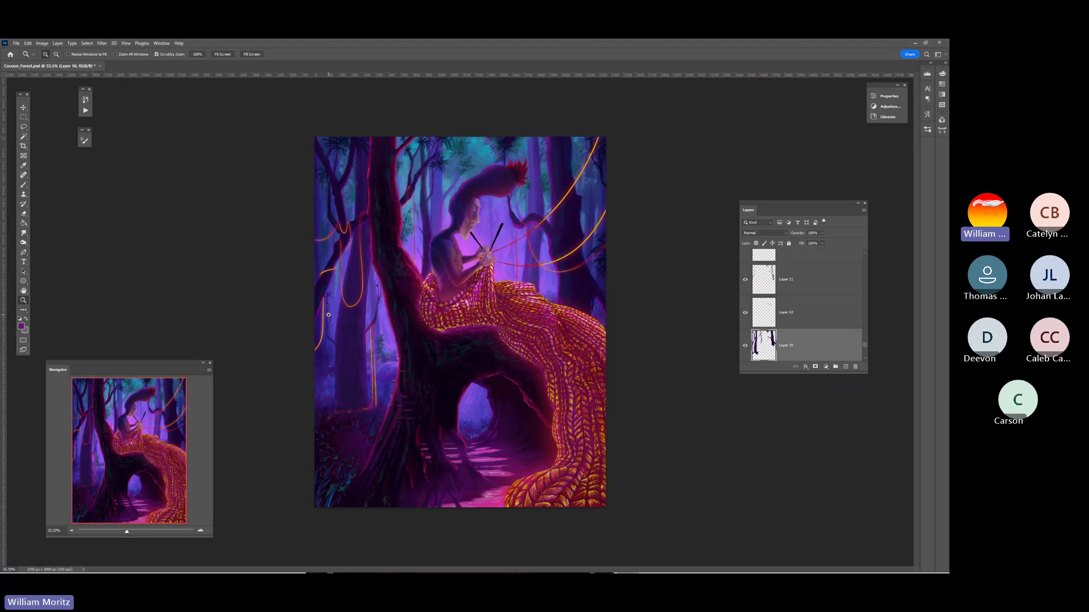
Erase parts of the small palm-like plant near the illustration's left edge to thin out its hanging branch
left_click_drag(336, 323, 318, 343)
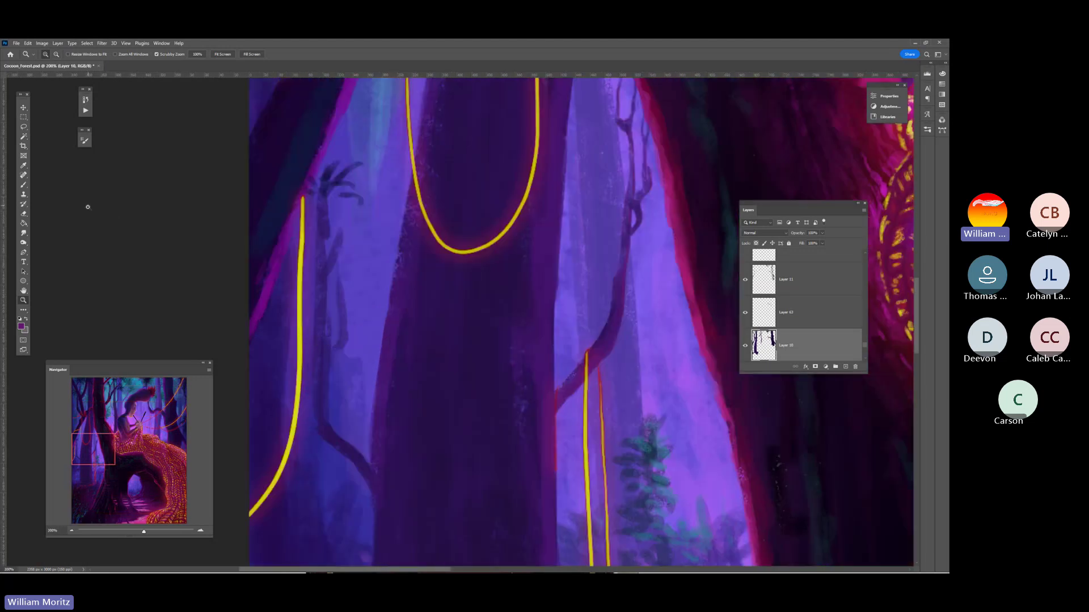
key("e")
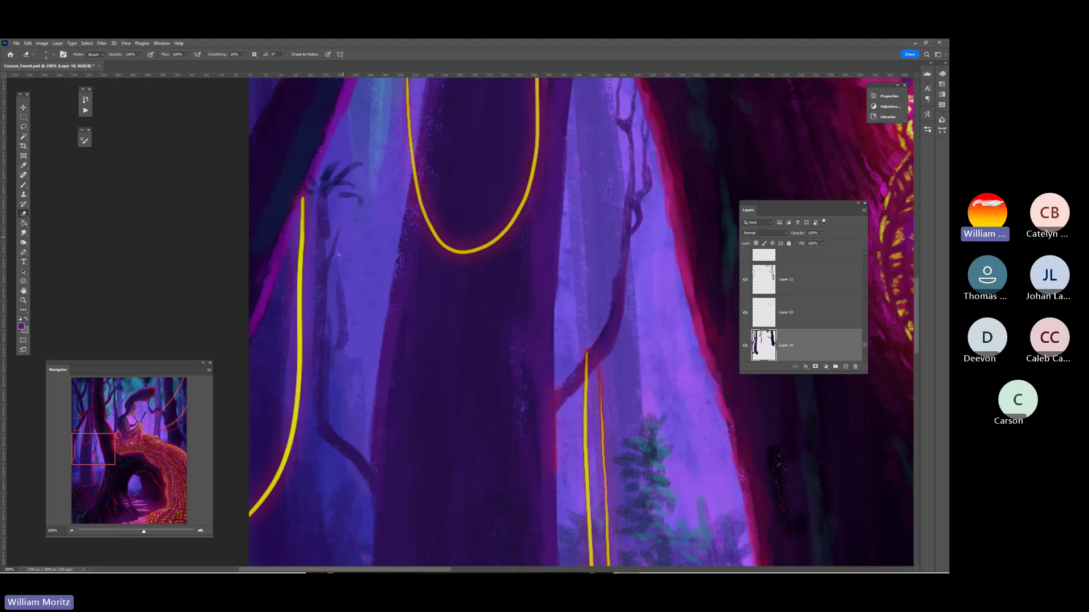
left_click_drag(339, 276, 346, 323)
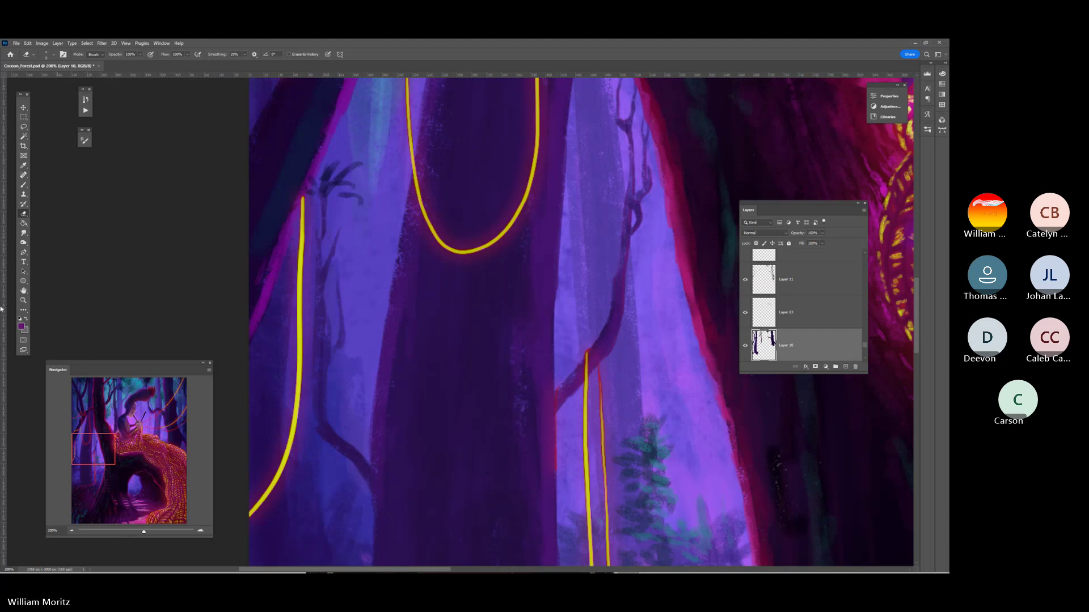
left_click(23, 300)
left_click(616, 317, "alt")
left_click(619, 320, "alt")
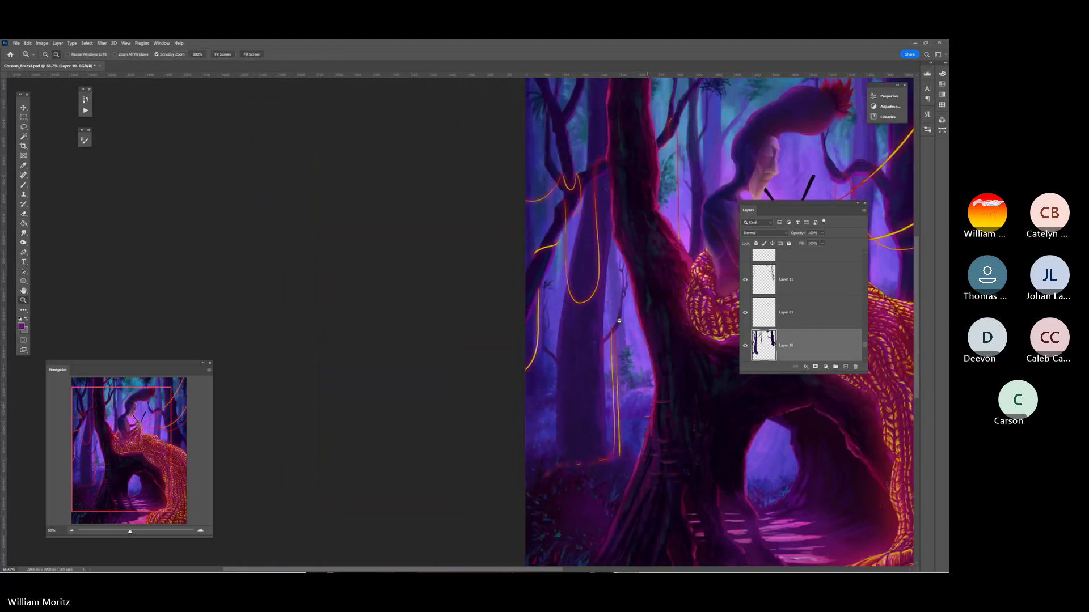
left_click(619, 321, "alt")
left_click(493, 344, "alt")
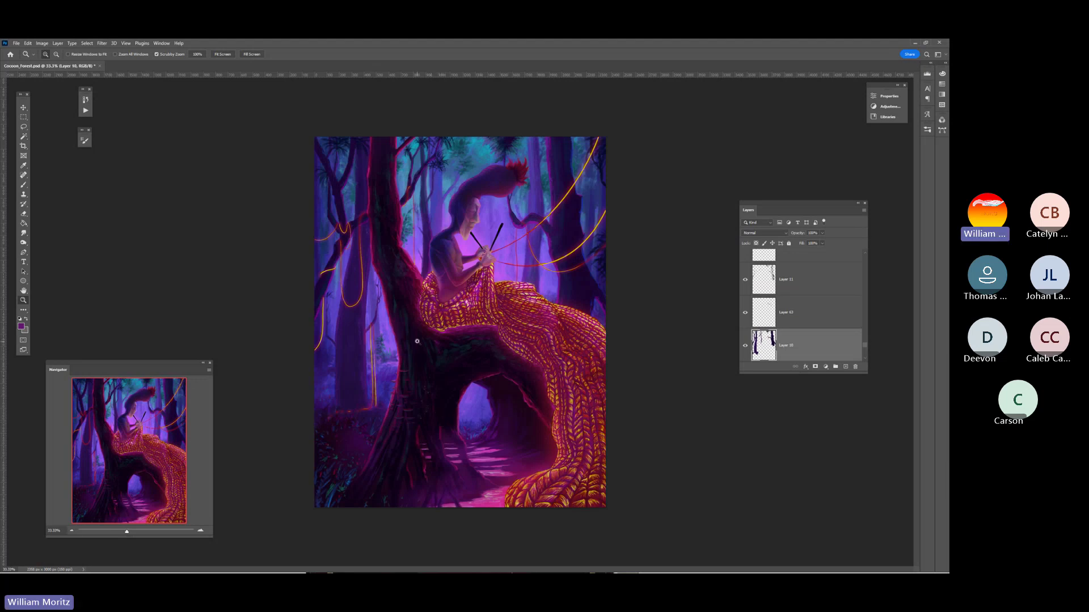
Pick the layer holding the upper branches right of the main trunk and toggle its visibility off and on
left_click_drag(421, 160, 399, 205)
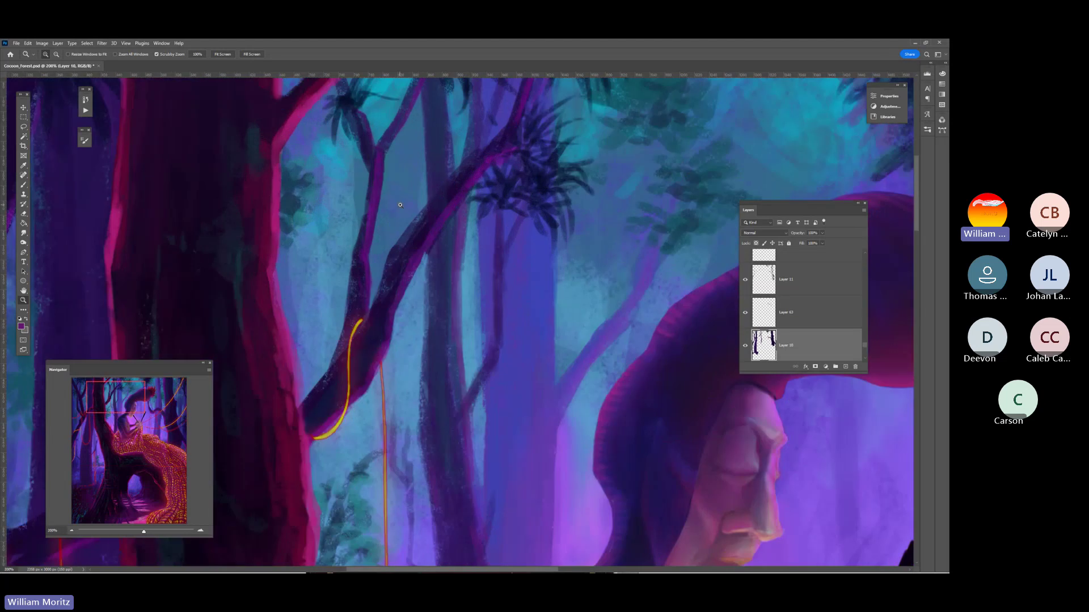
left_click(23, 107)
right_click(373, 199)
left_click(377, 203)
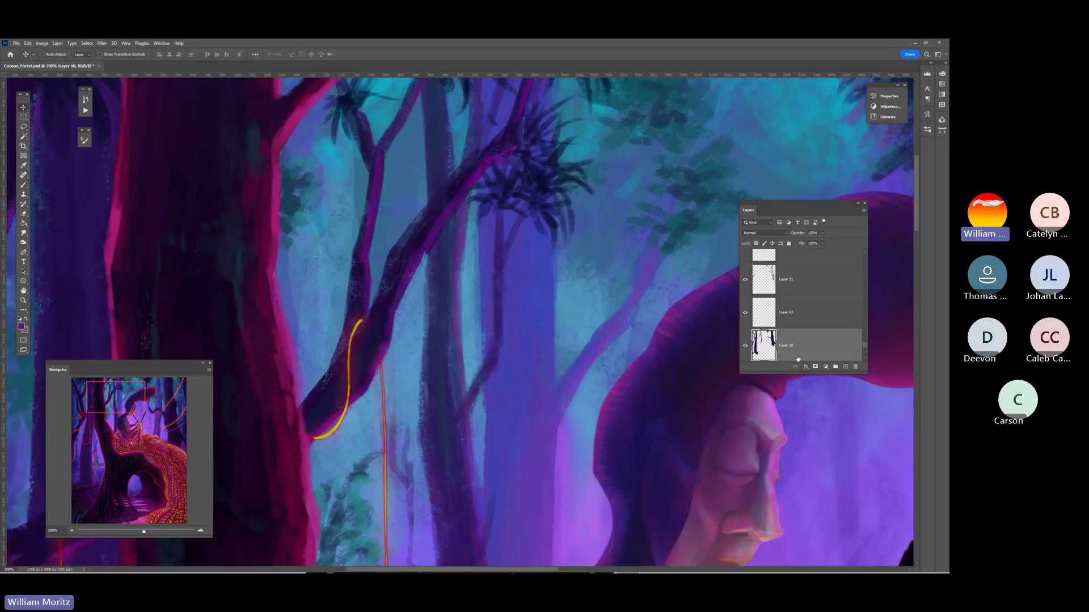
left_click(745, 346)
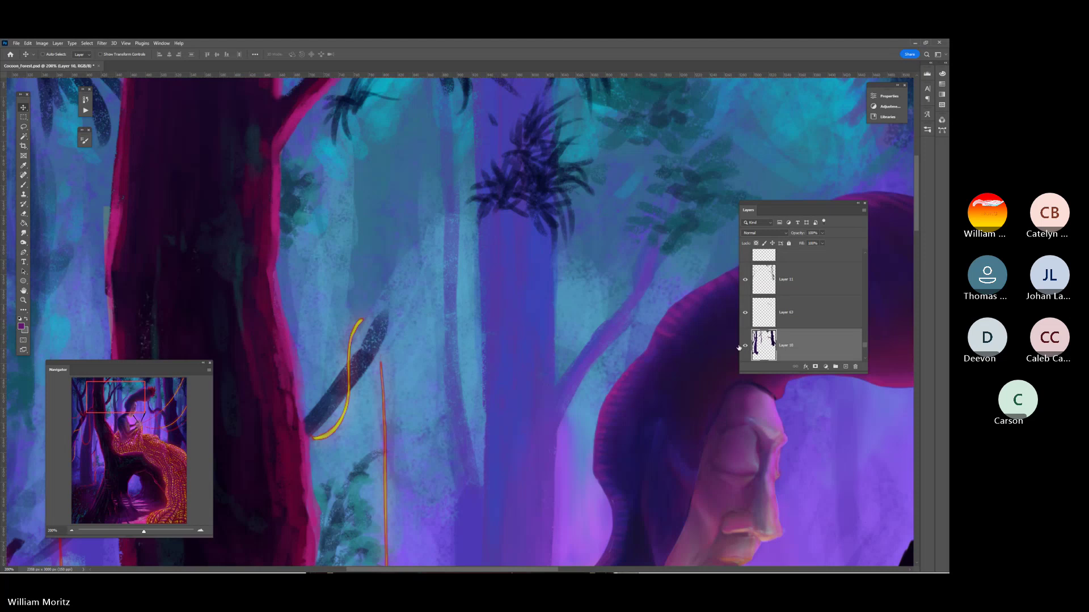
left_click(744, 346)
Sample a dark blue from the upper branches, lower the brush opacity and shade the branches right of the main trunk
key("i")
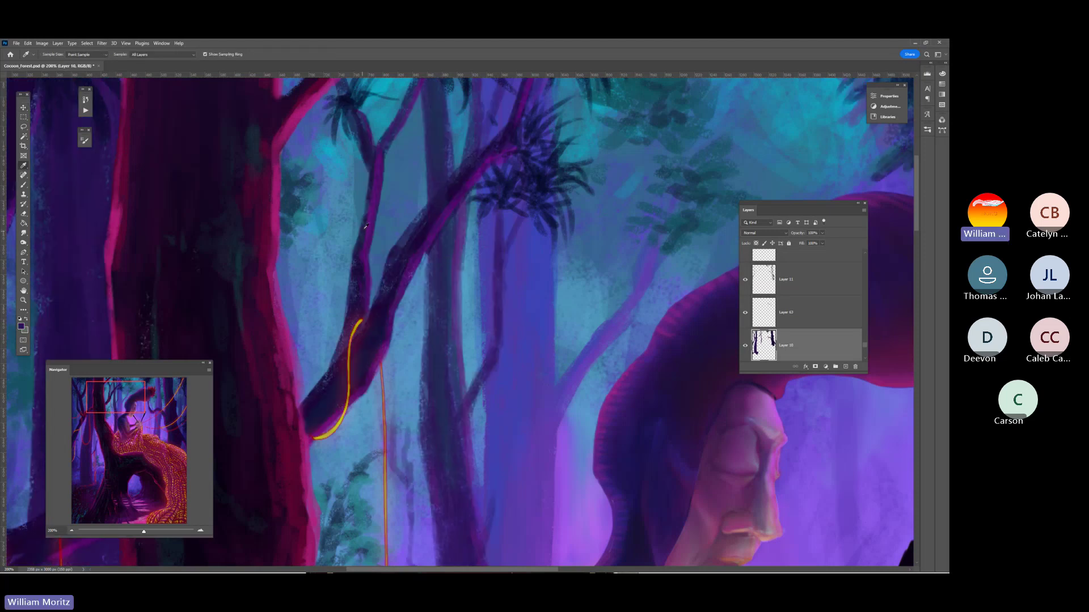
key("b")
left_click(170, 54)
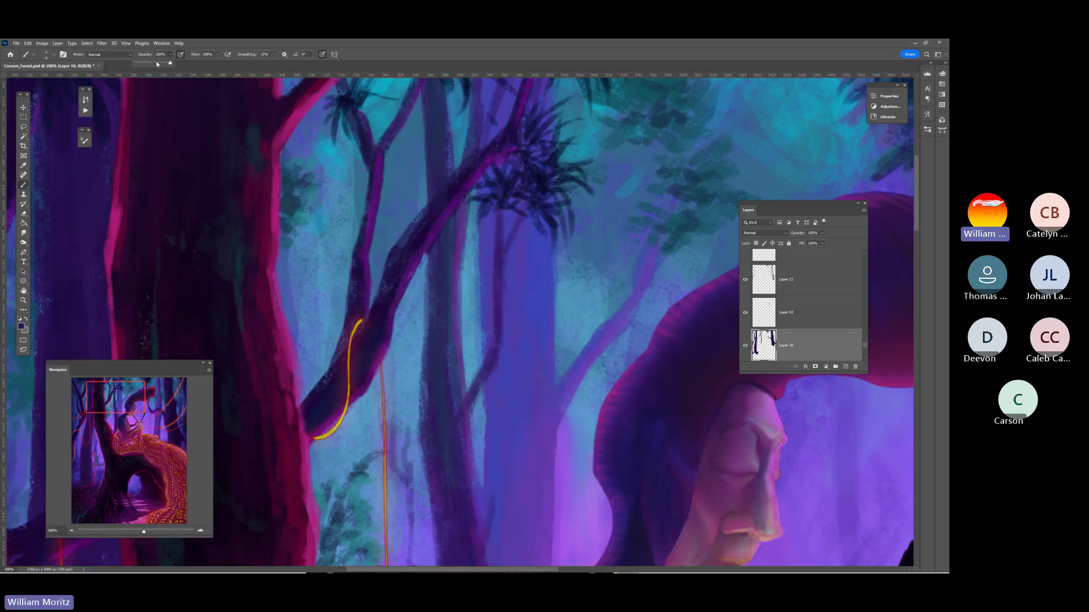
left_click(193, 106)
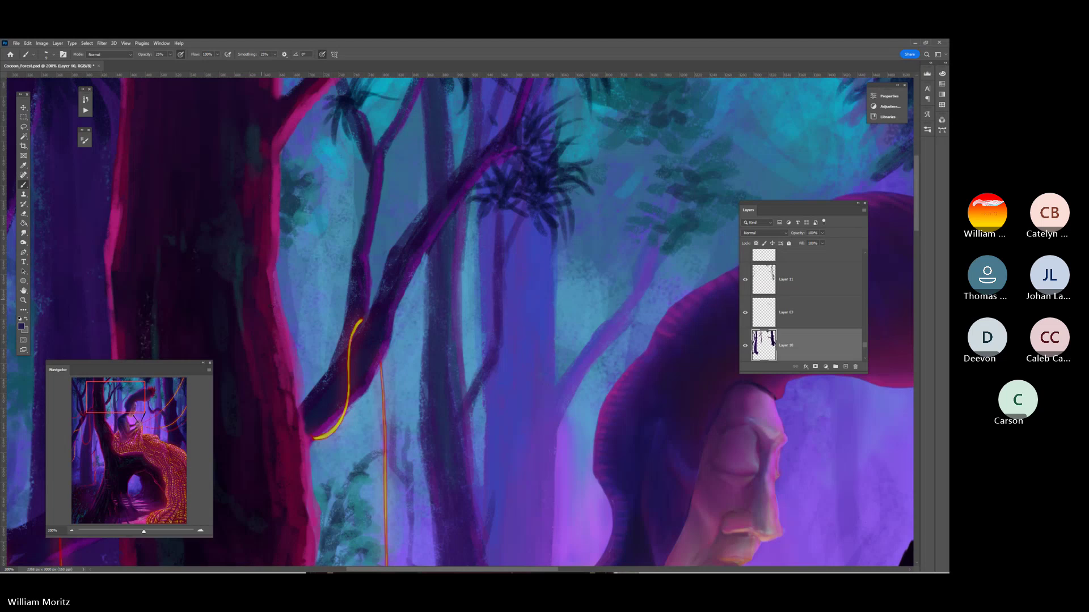
scroll(370, 314, "up", 5)
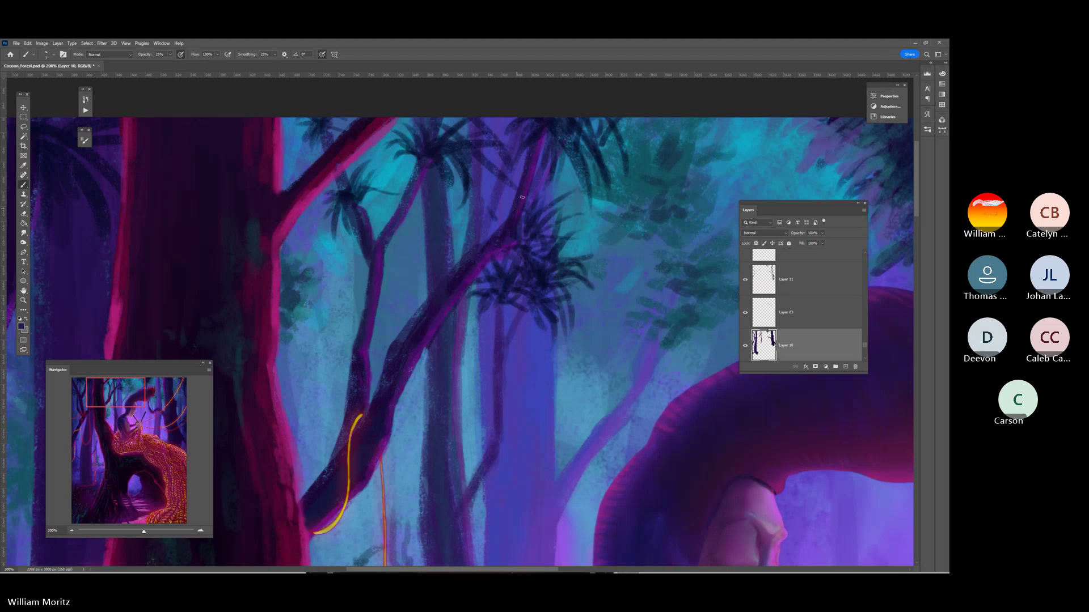
key("i")
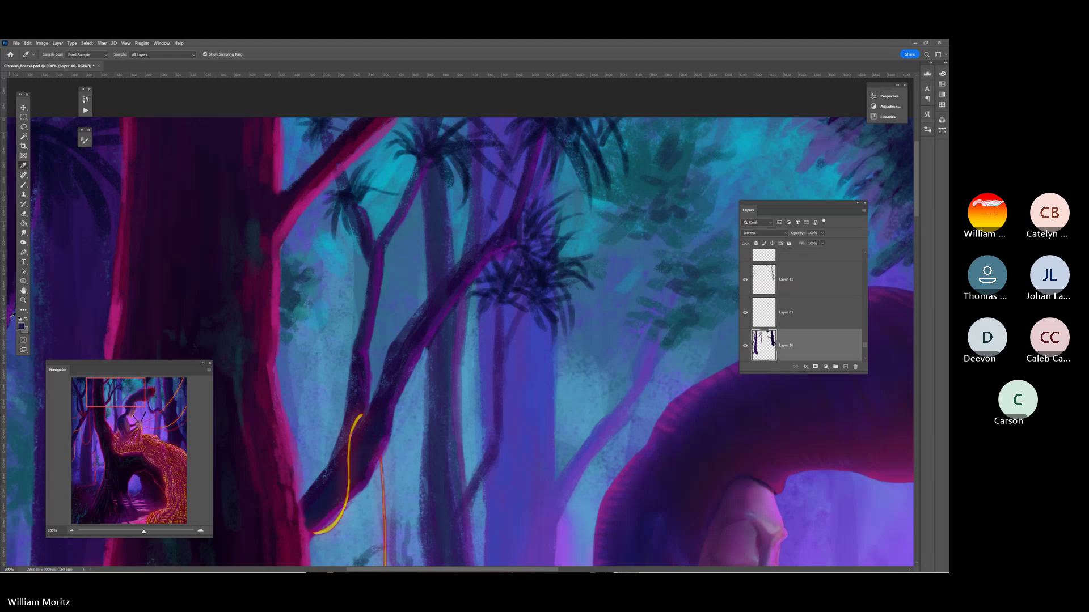
key("z")
left_click(492, 307, "alt")
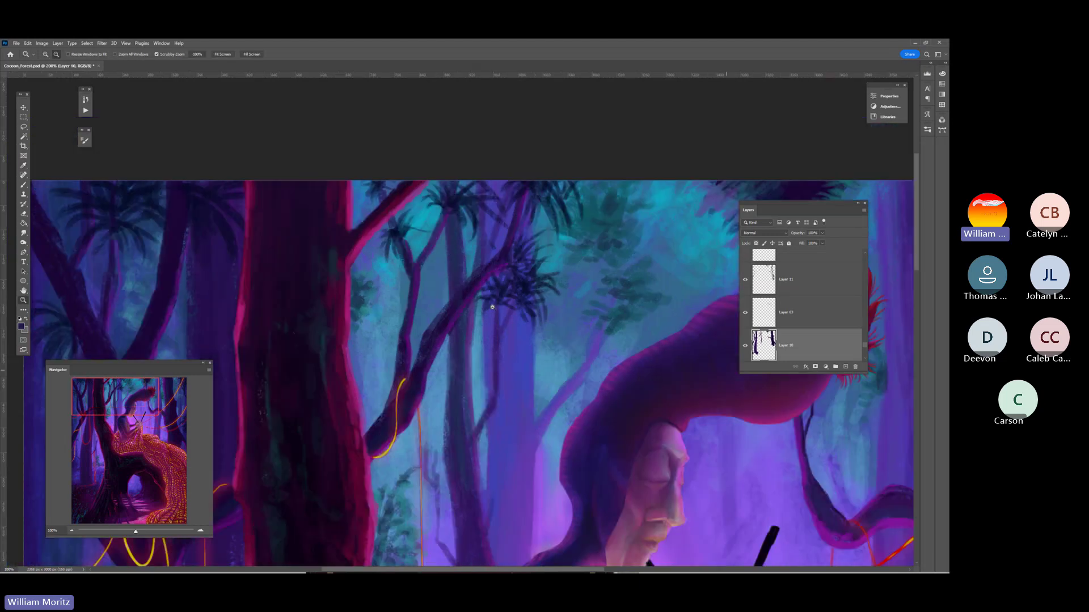
left_click(493, 307, "alt")
scroll(420, 335, "right", 3)
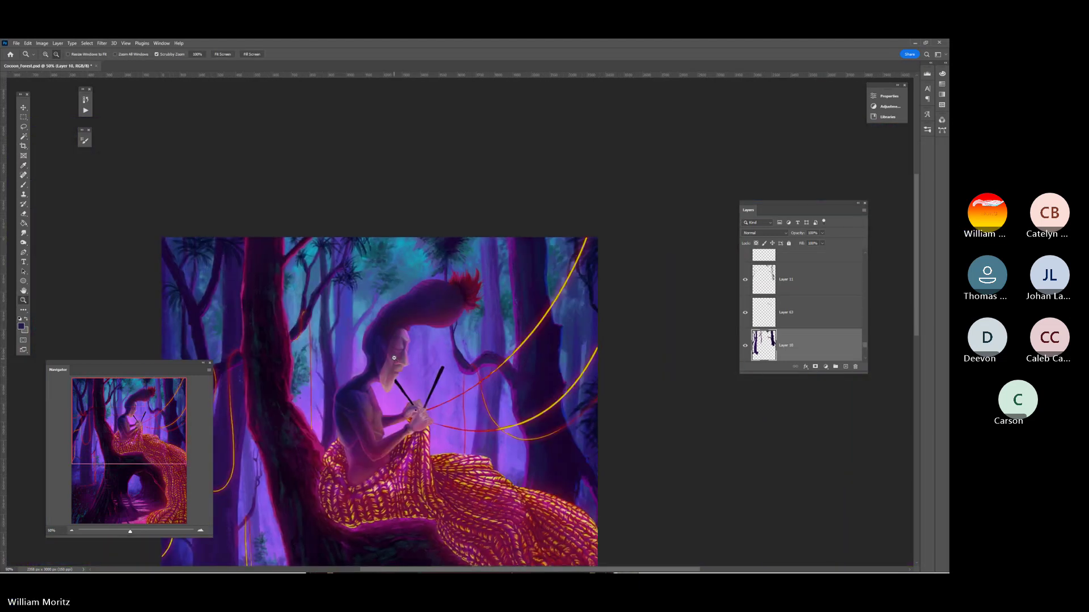
left_click(394, 358, "alt")
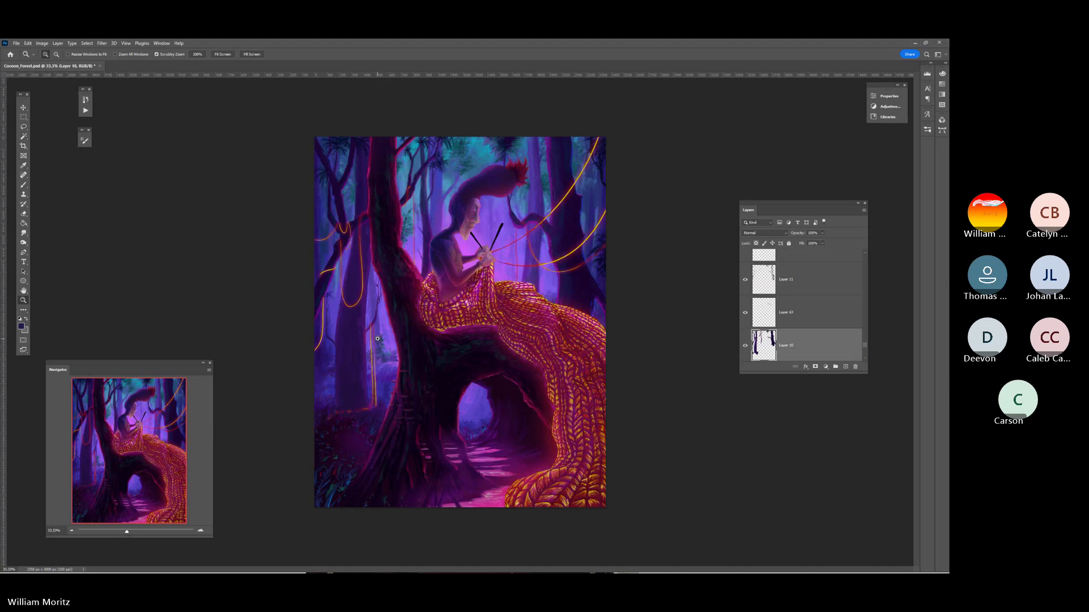
Save the illustration document and start exporting a copy of it as a JPG
key("ctrl+s")
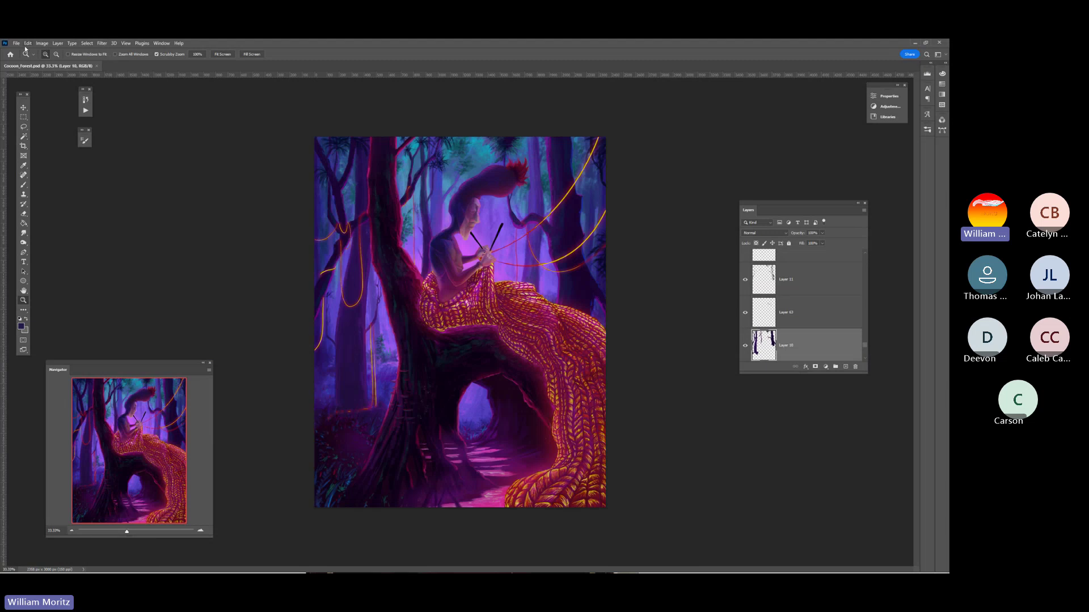
left_click(16, 43)
mouse_move(57, 157)
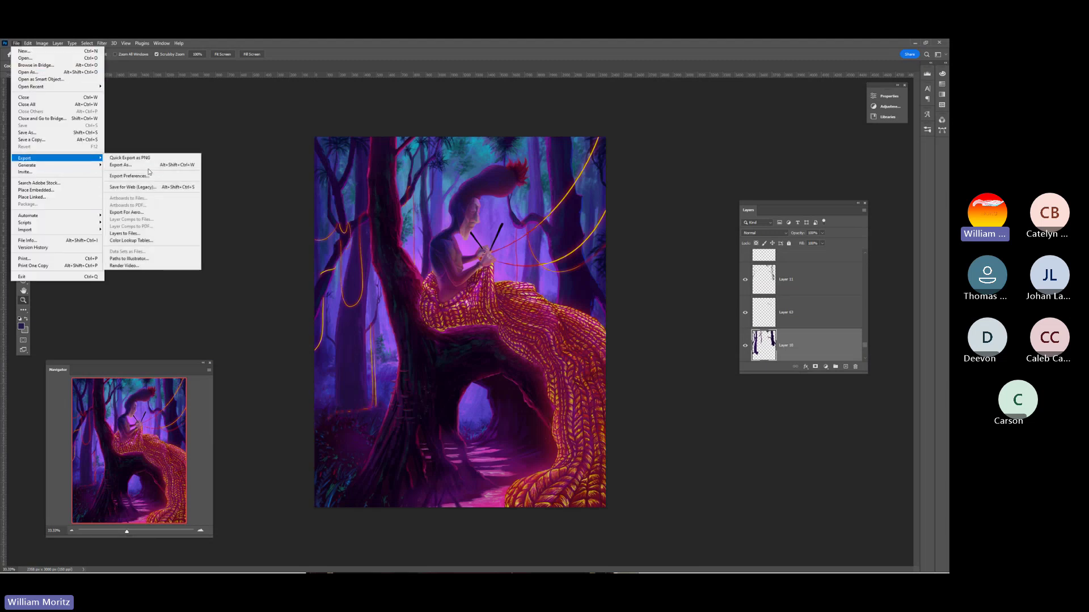
left_click(149, 165)
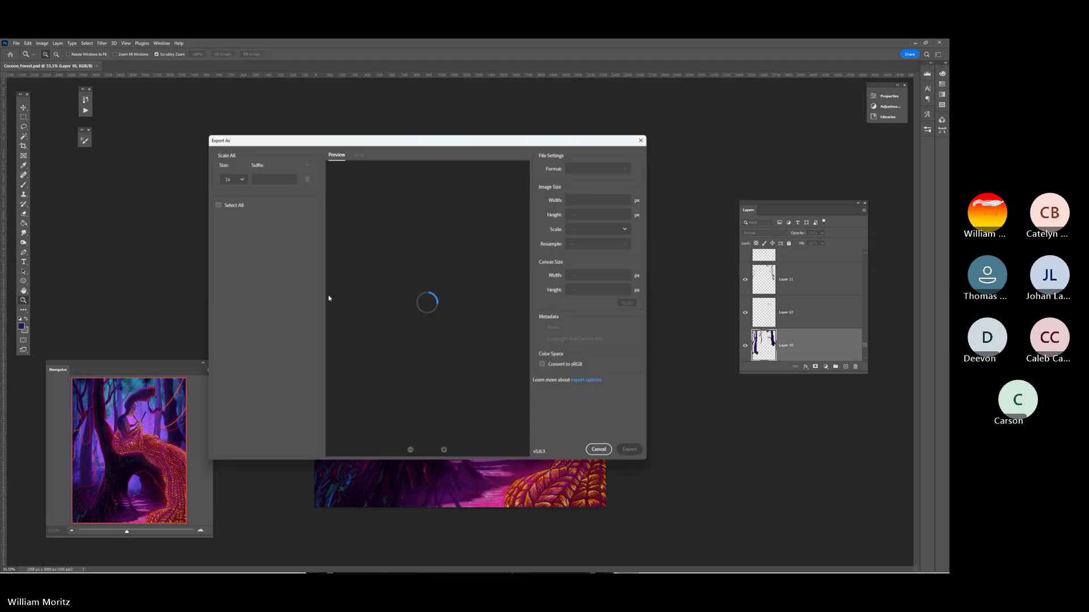
left_click(632, 452)
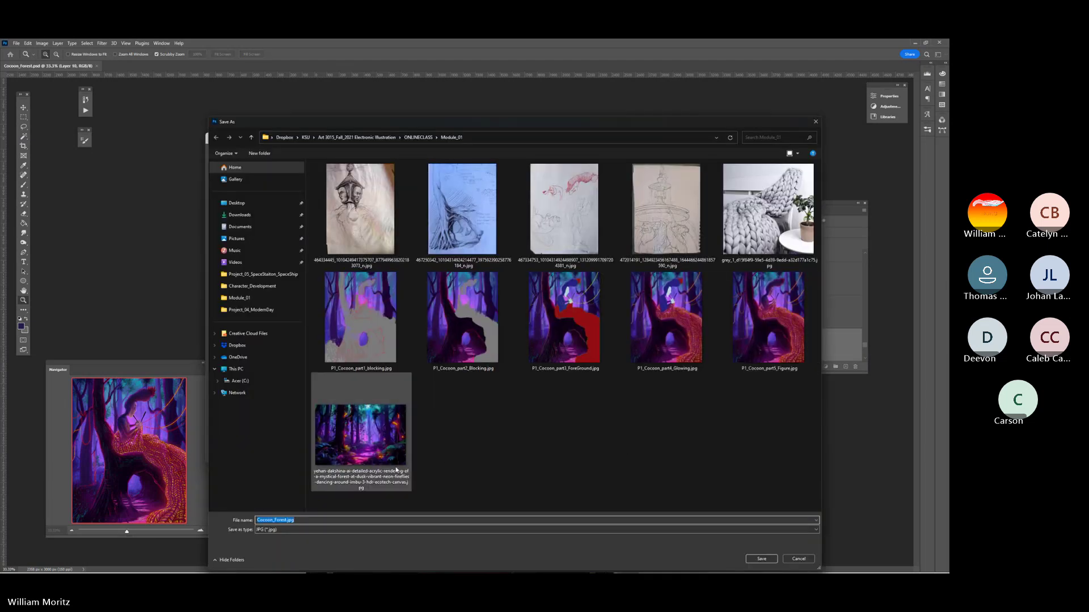
Name the JPG export P1_Cocoon_part6_Refinement, based on the part5 file name, and save it in the Module_01 folder
left_click(768, 318)
double_click(284, 521)
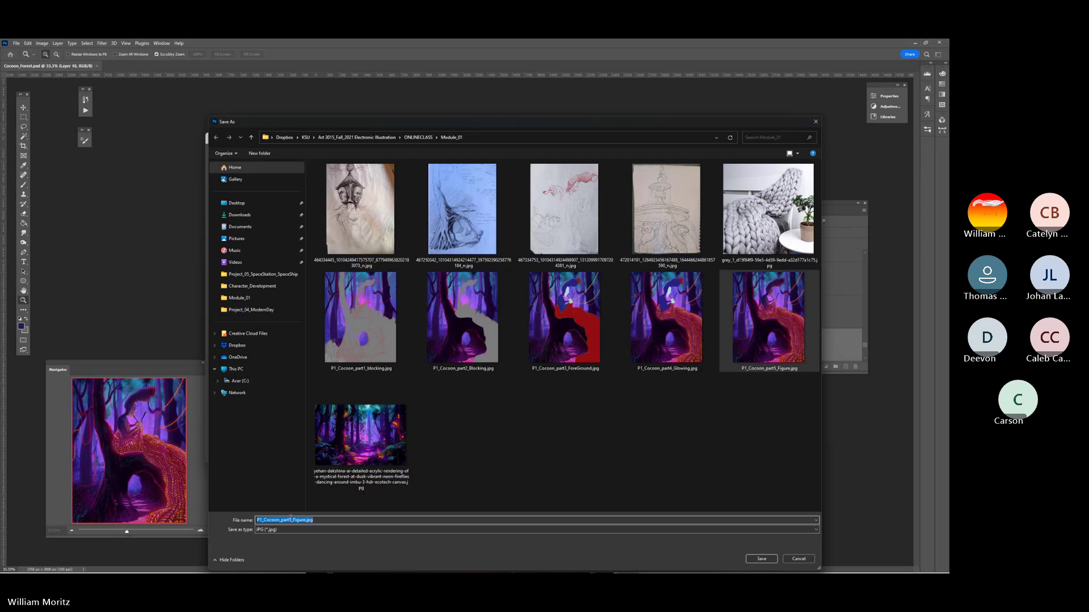
left_click(290, 520)
left_click_drag(290, 520, 399, 527)
key("BackSpace")
type("6_Refinemen")
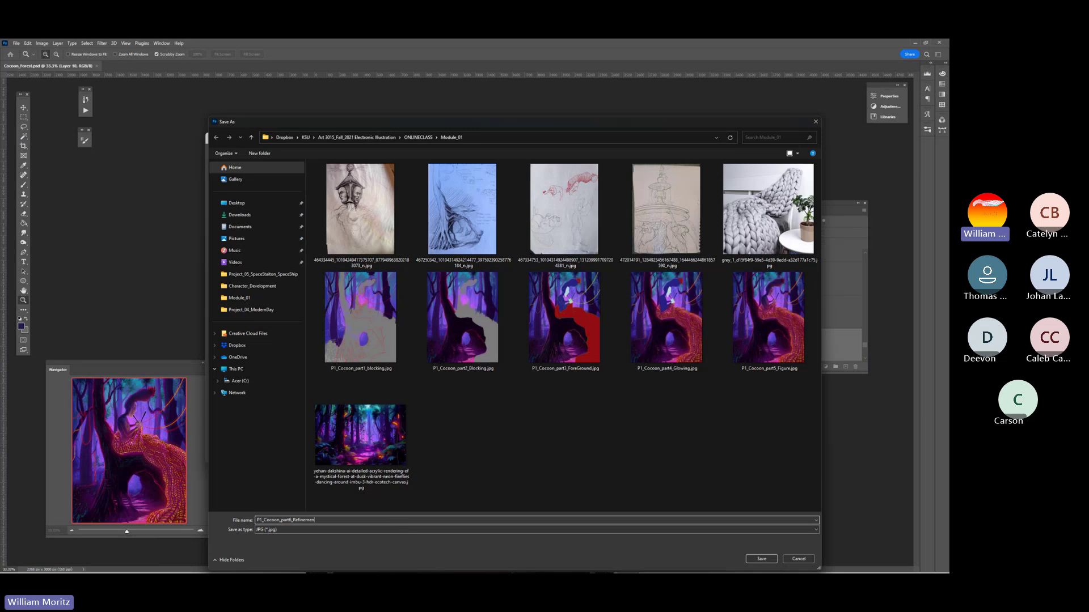
key("Return")
key("Return")
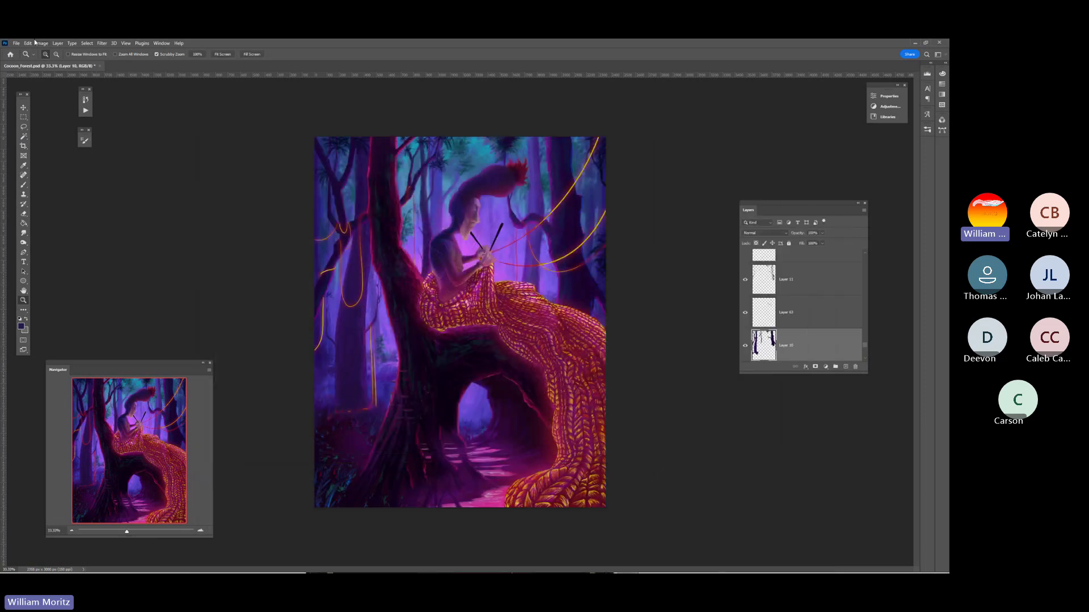
Start opening a file and browse from the KSU folder through Art 3015_Fall_2021 Electronic Illustration and ONLINECLASS to Module_01
left_click(16, 43)
left_click(27, 59)
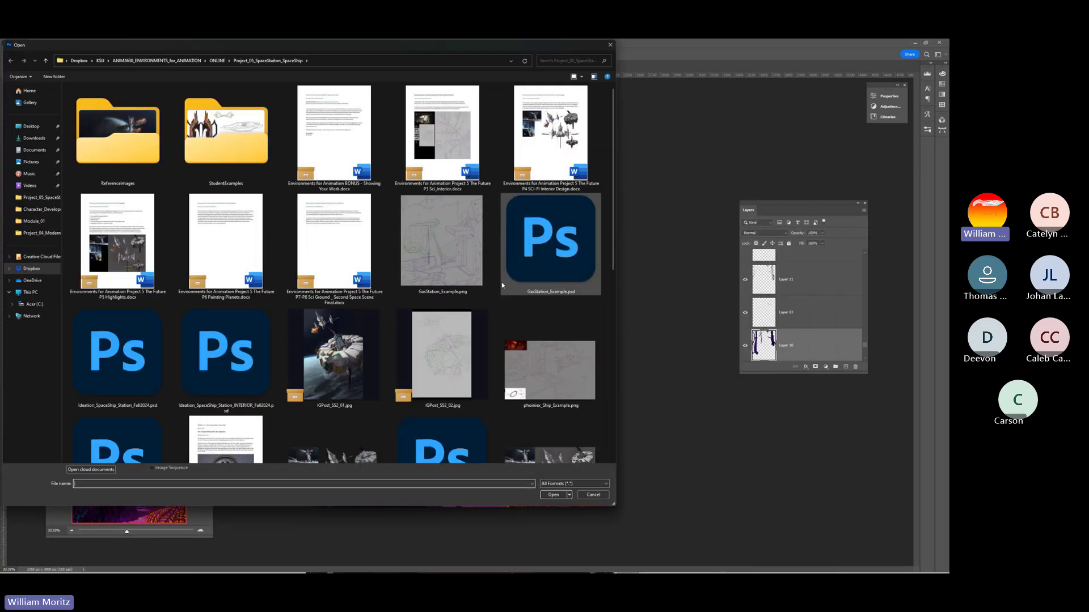
scroll(502, 285, "down", 5)
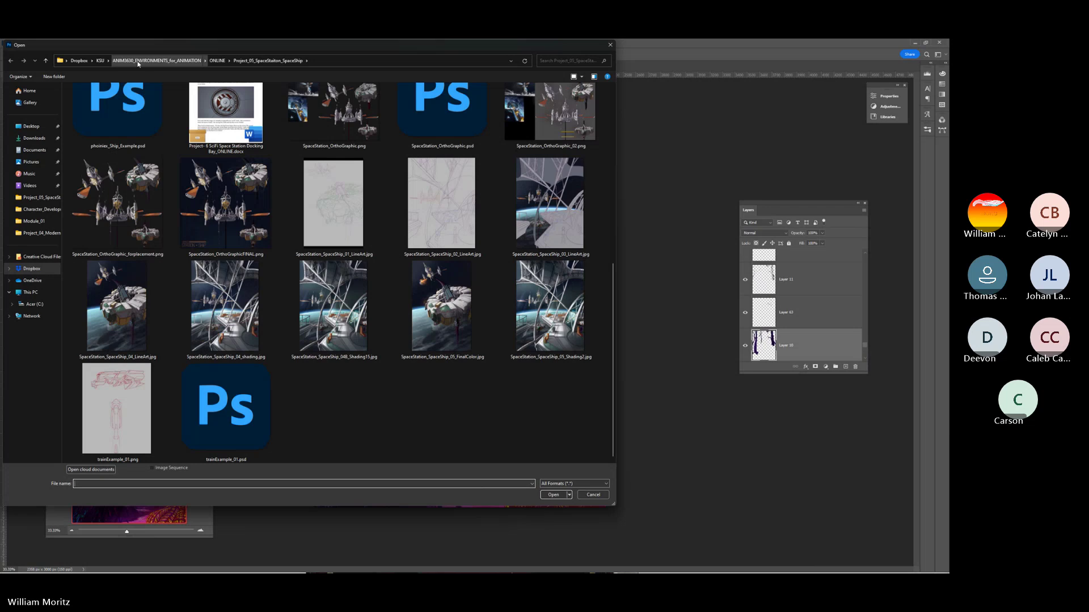
left_click(100, 60)
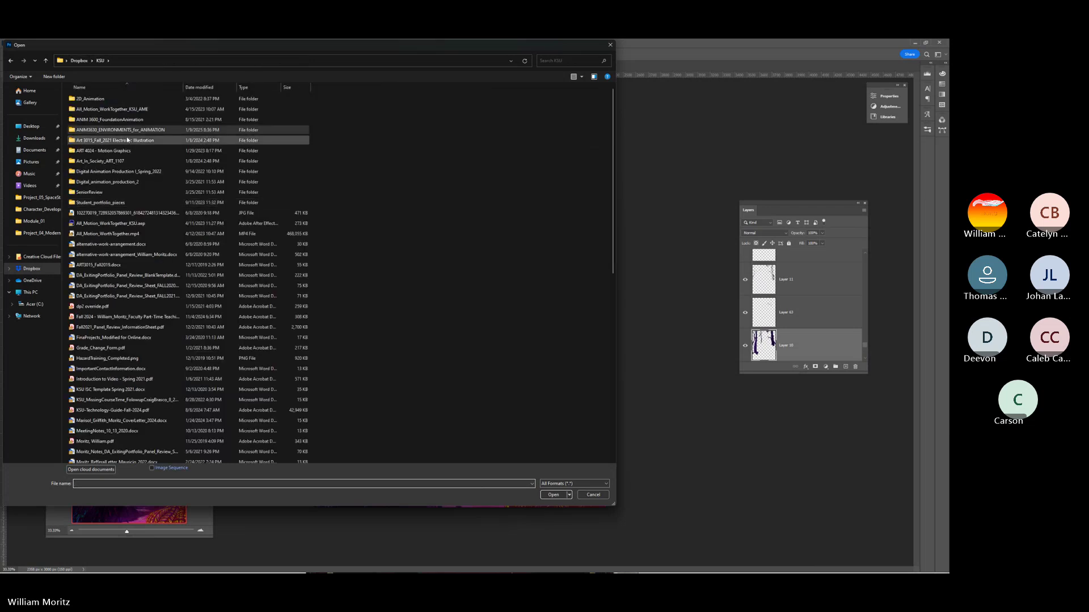
double_click(128, 140)
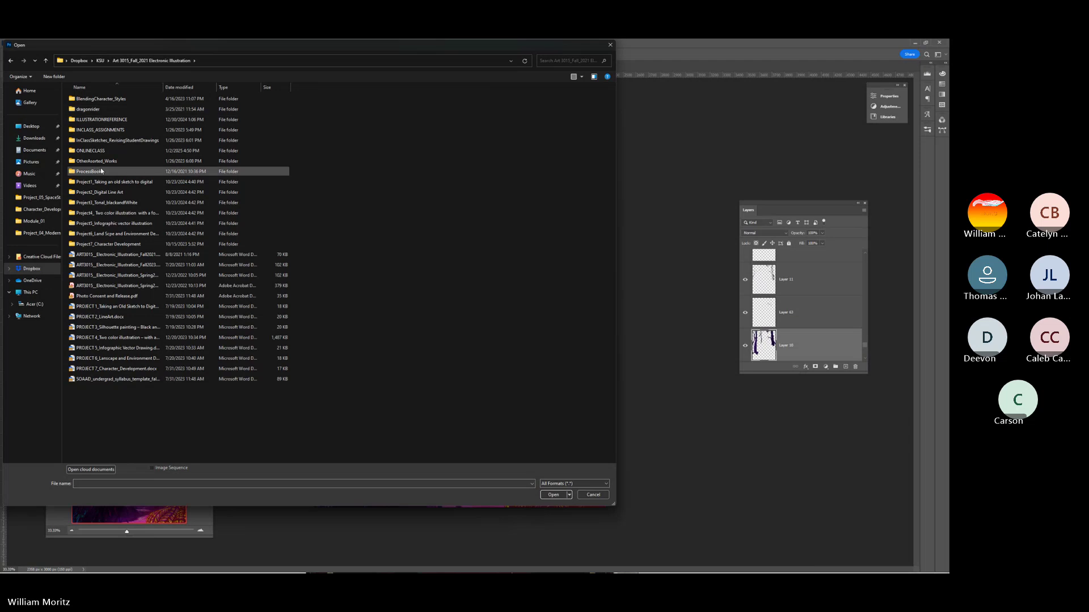
double_click(90, 150)
double_click(91, 99)
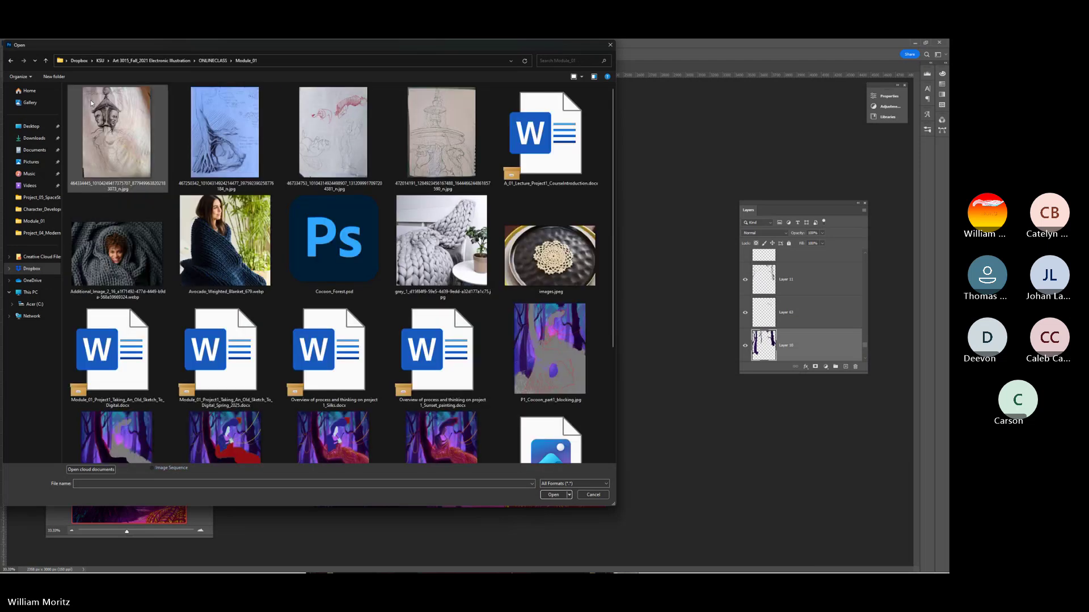
Find P1_Cocoon_part6_Refinement.jpg among the Module_01 files and open it
scroll(351, 306, "down", 3)
left_click(461, 336)
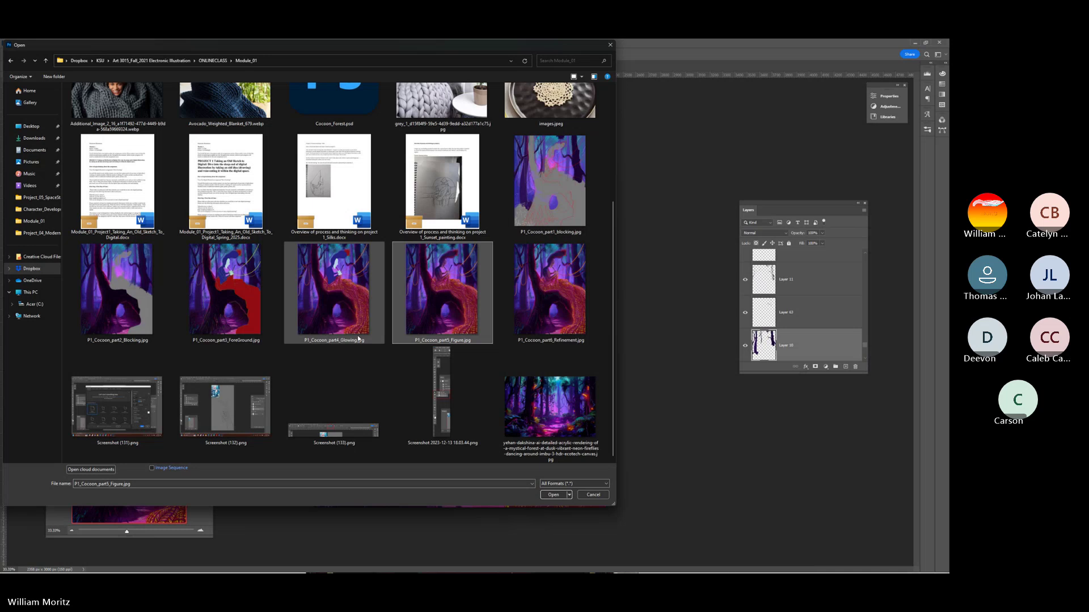
scroll(363, 337, "up", 3)
scroll(408, 334, "down", 3)
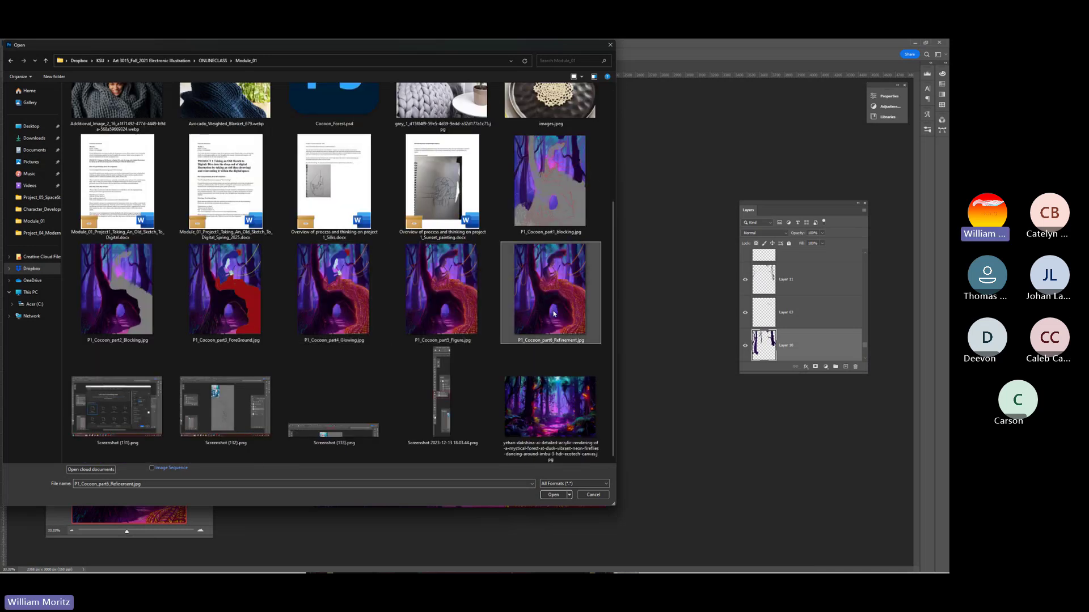
left_click(553, 494)
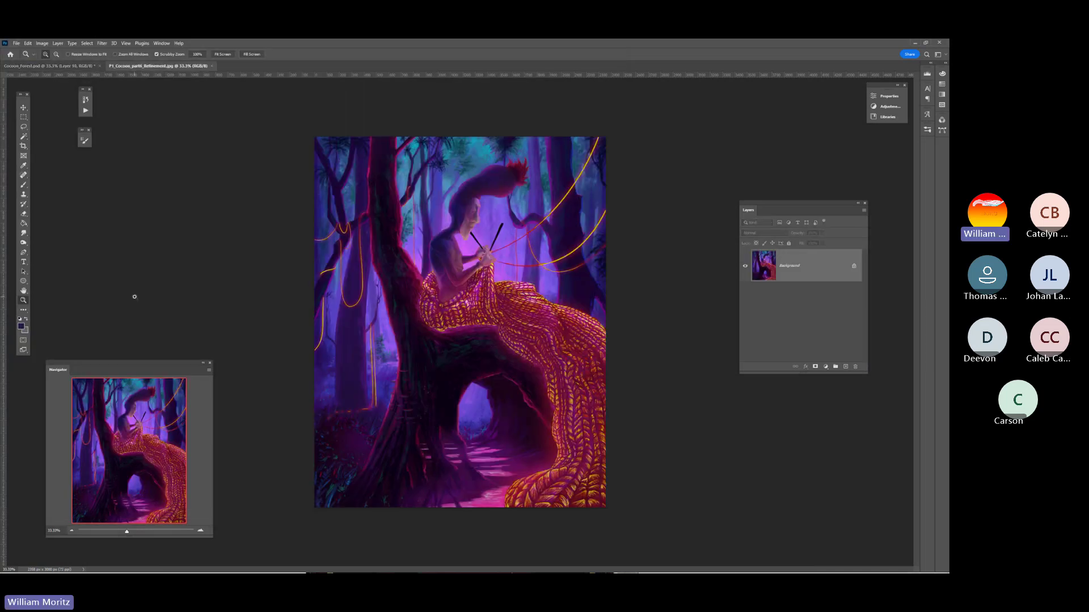
Examine the knitting figure in the exported illustration up close and in the full composition
left_click(518, 212)
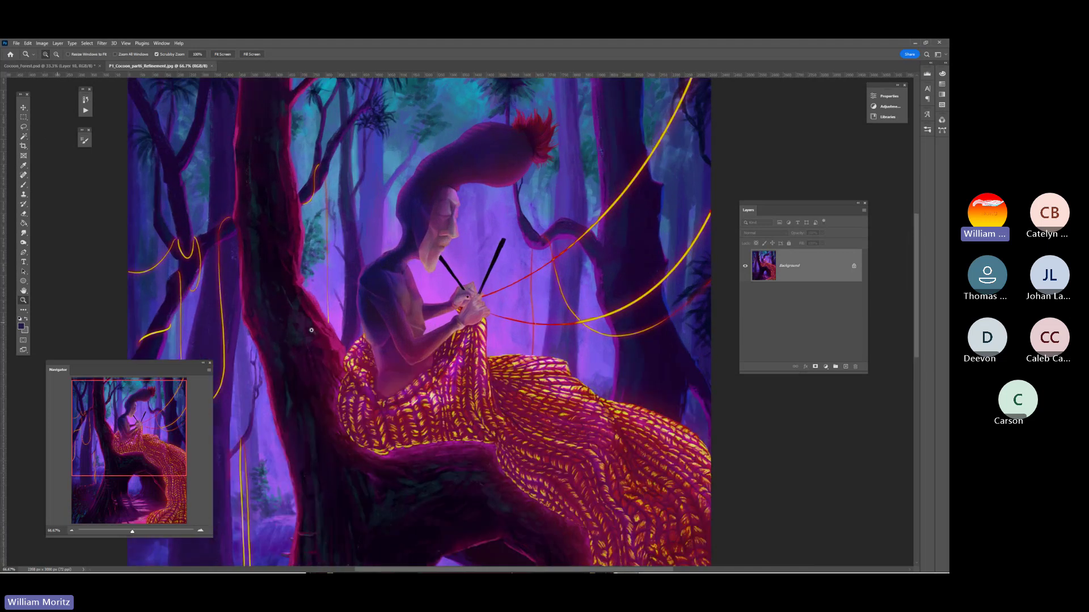
left_click(492, 243, "alt")
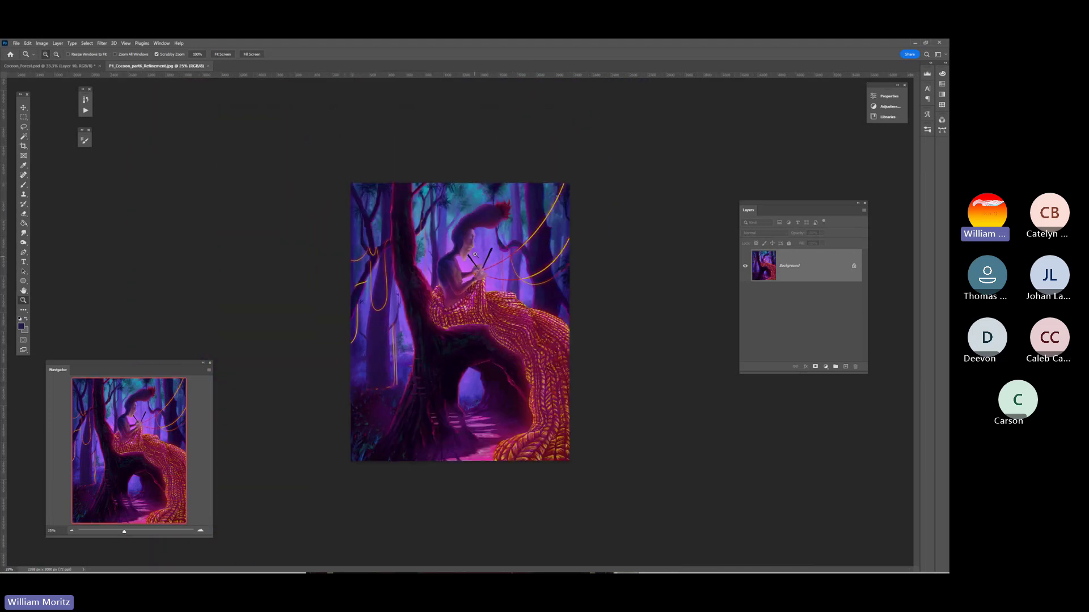
left_click(475, 253)
key("v")
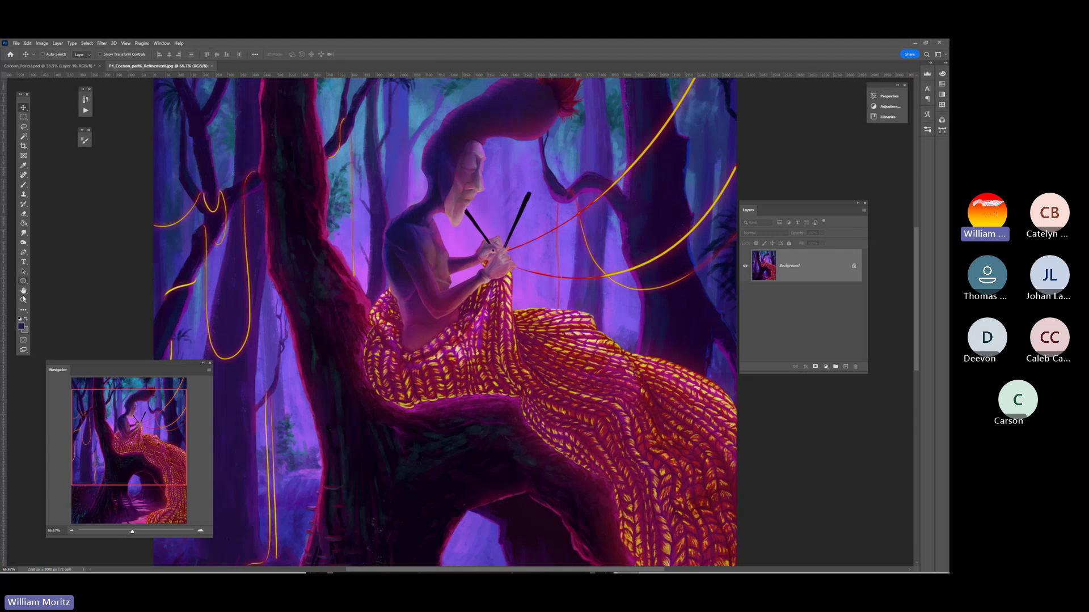
key("z")
left_click(325, 265, "alt")
left_click(472, 273, "alt")
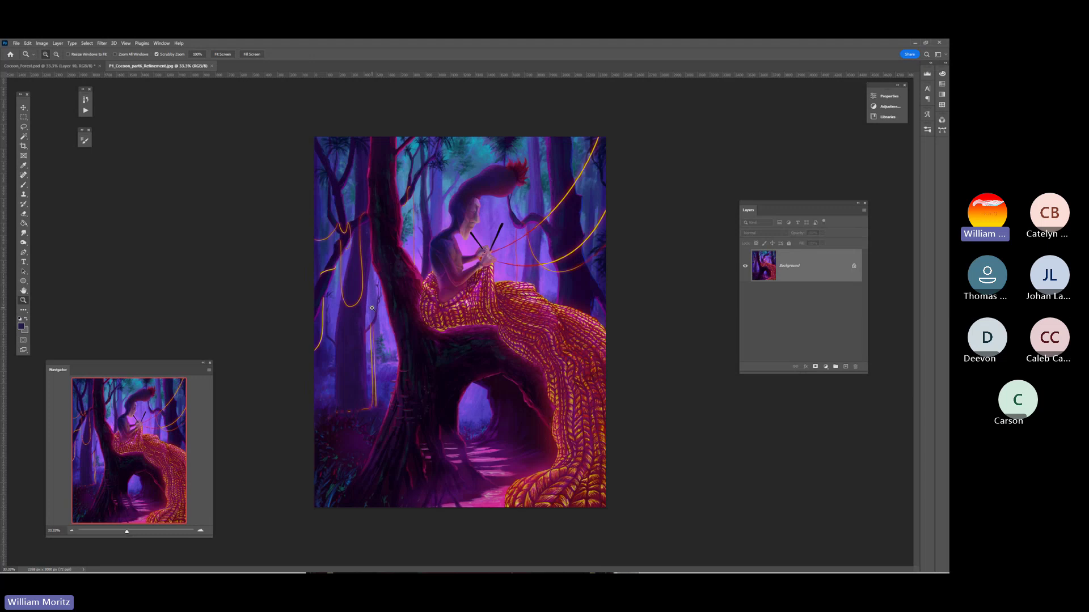
Select both black knitting needles with the Magic Wand and copy them onto a new layer
key("w")
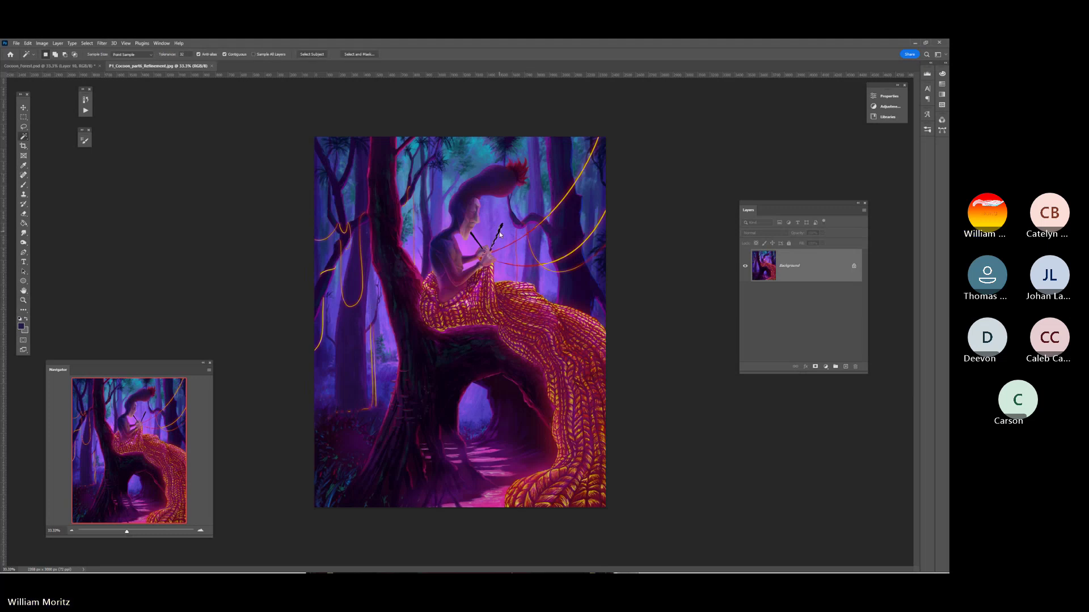
left_click(475, 240)
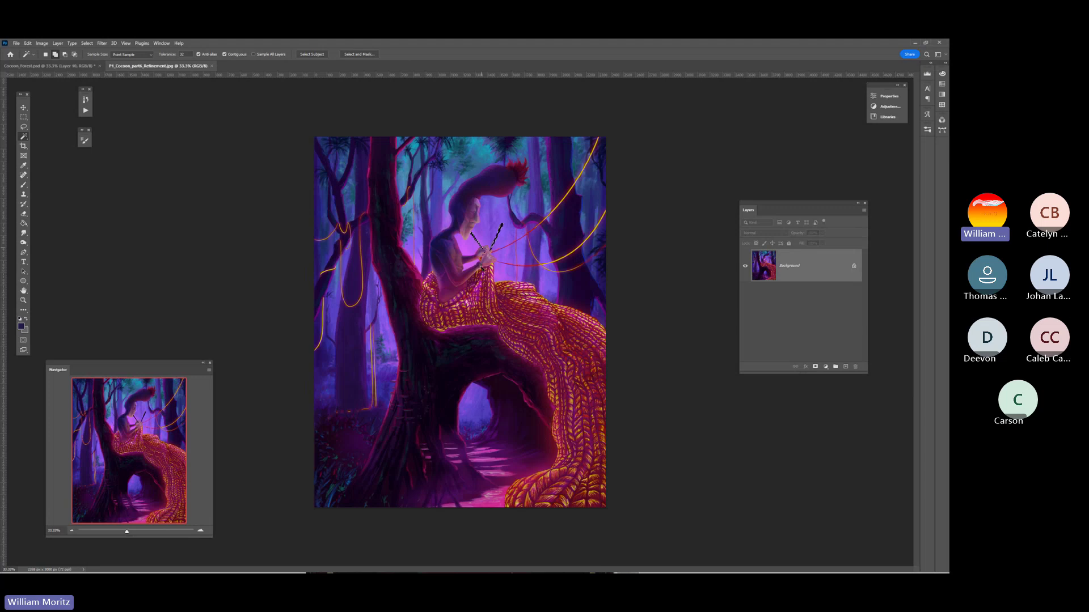
key("ctrl+j")
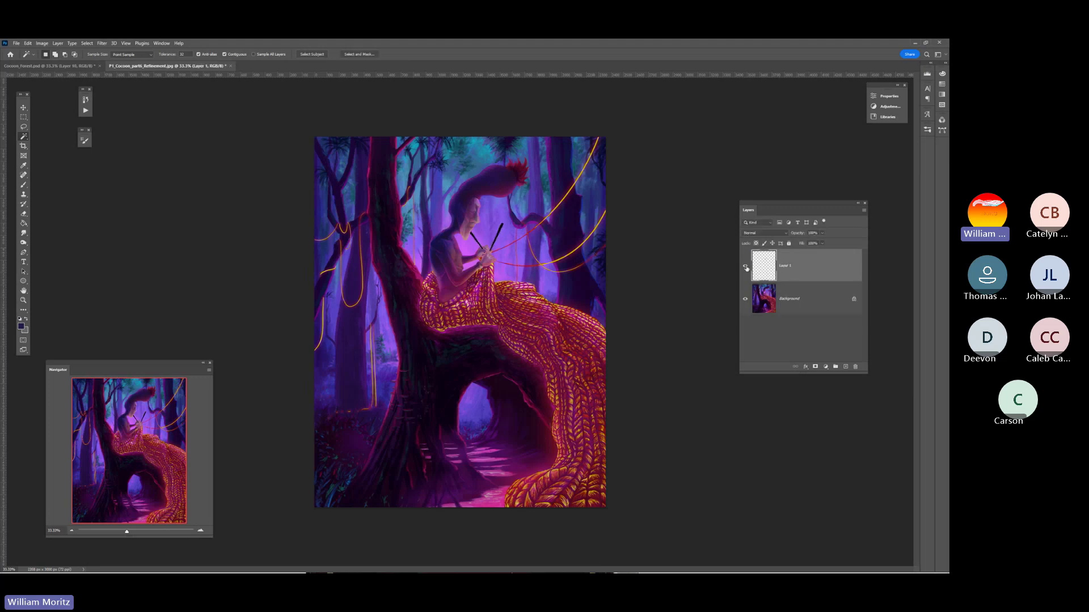
Duplicate the Background layer, keeping the default copy name
left_click(788, 310)
right_click(790, 311)
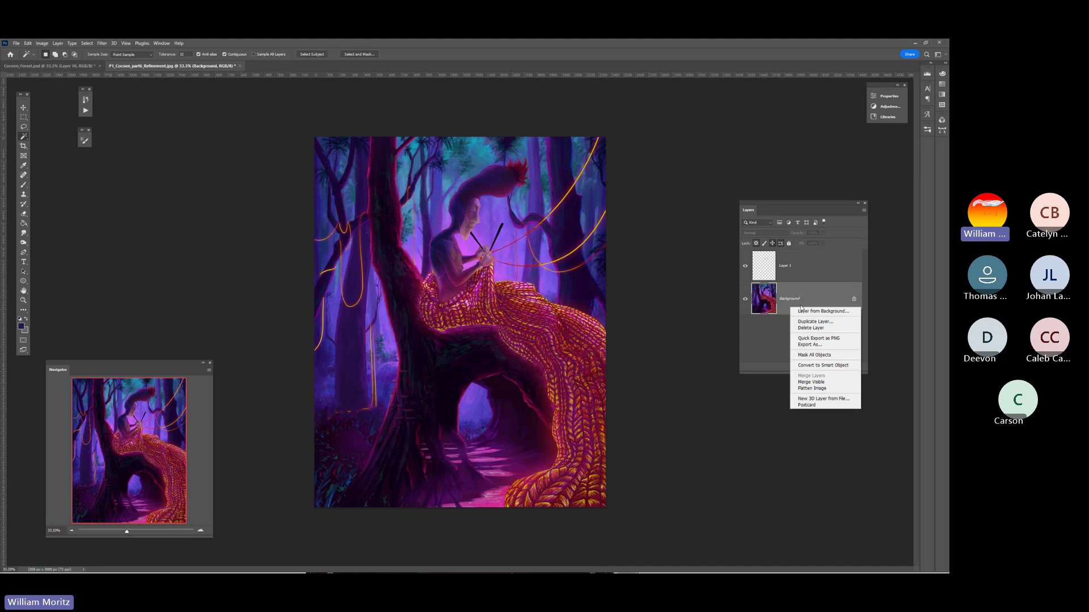
left_click(813, 325)
key("Return")
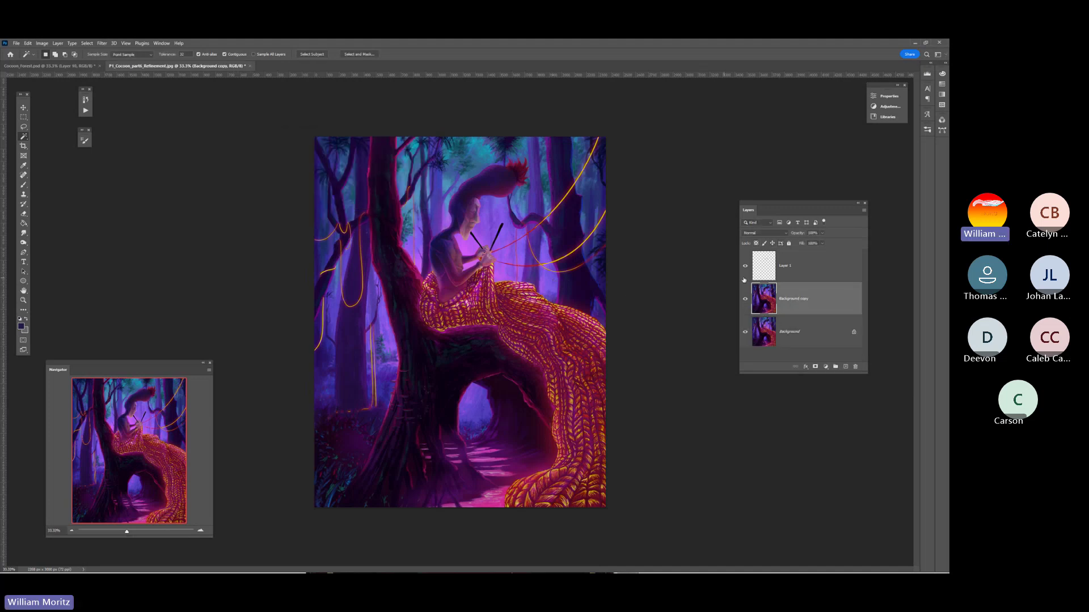
Make the Background copy layer active and desaturate it to greyscale
right_click(818, 338)
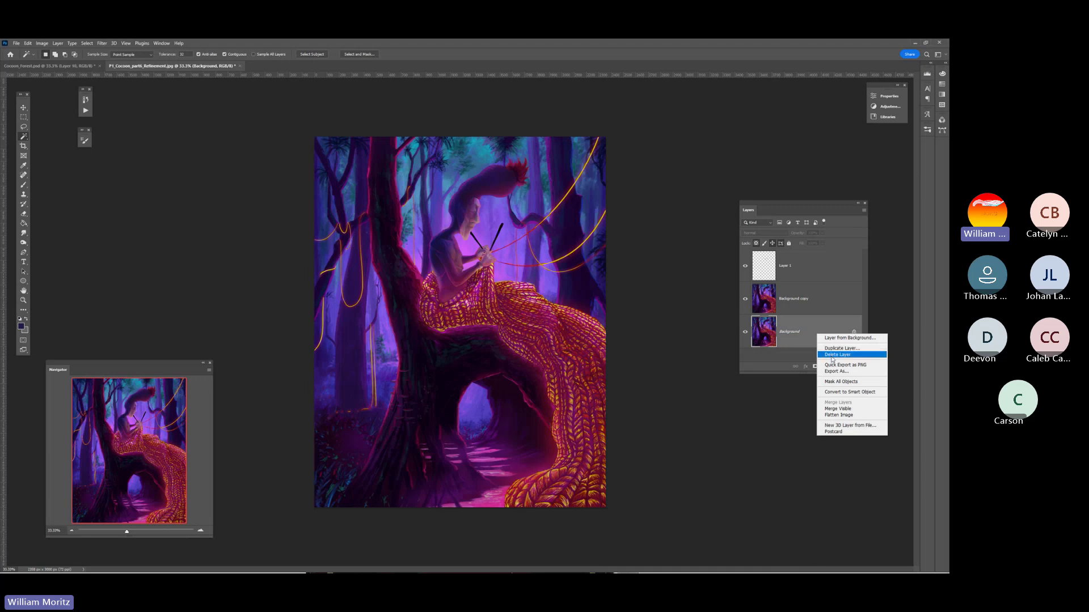
key("Escape")
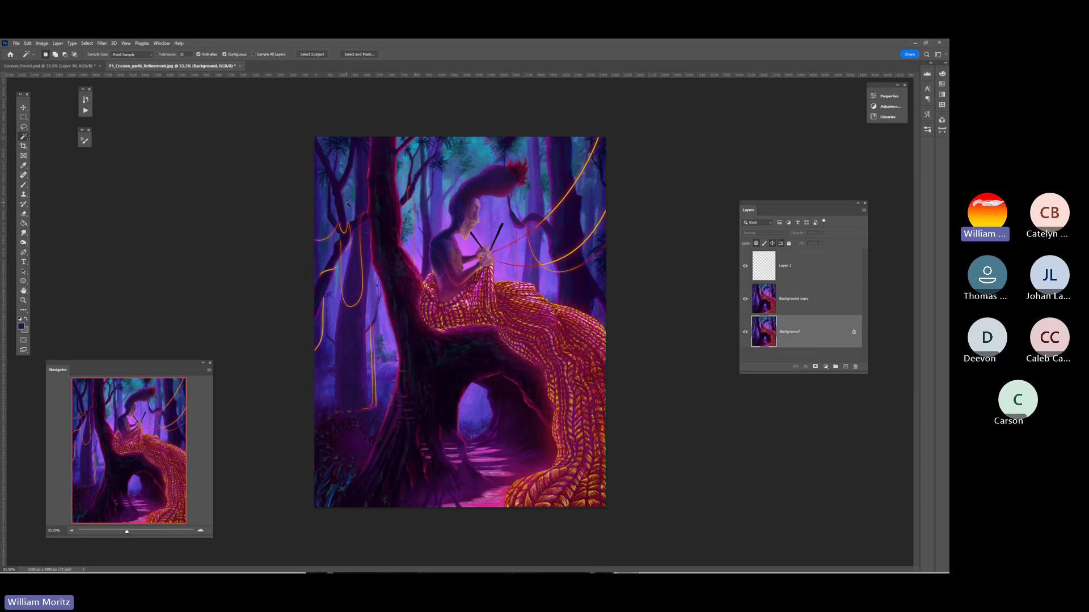
key("alt+bracketright")
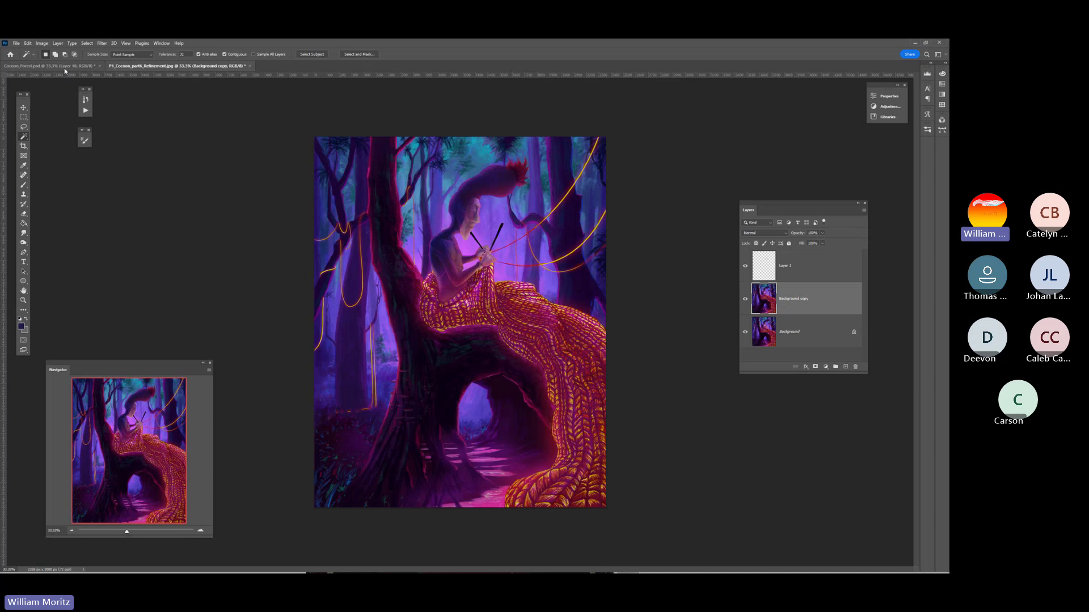
left_click(43, 44)
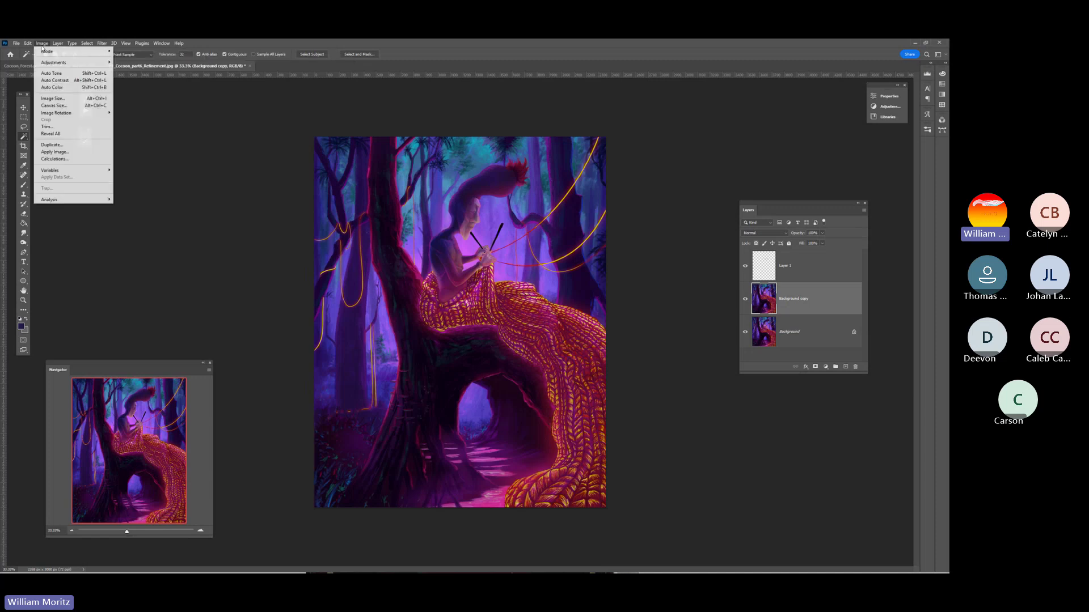
mouse_move(66, 65)
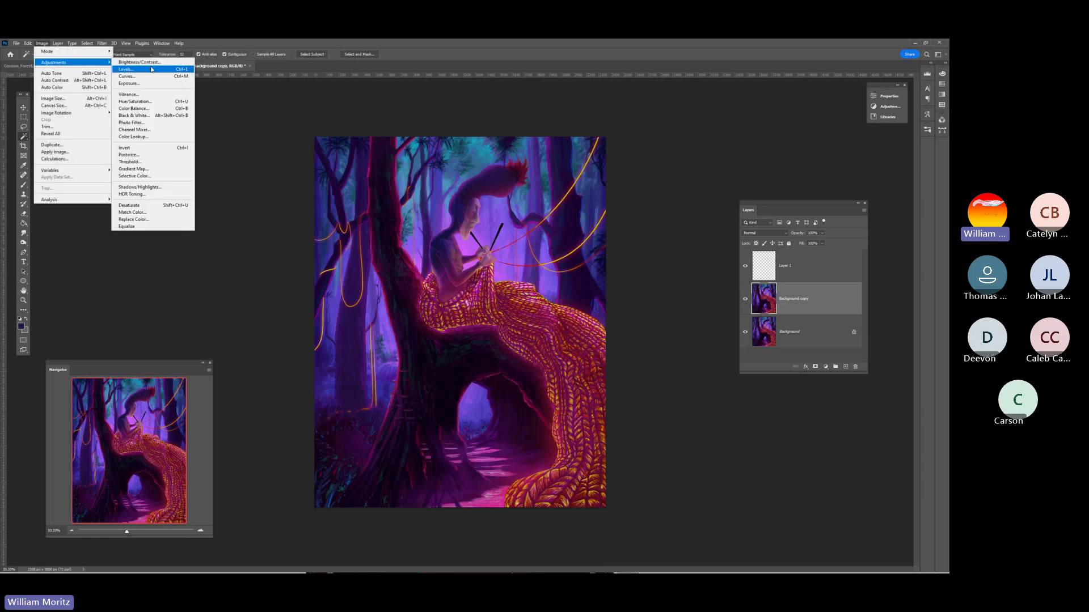
left_click(158, 207)
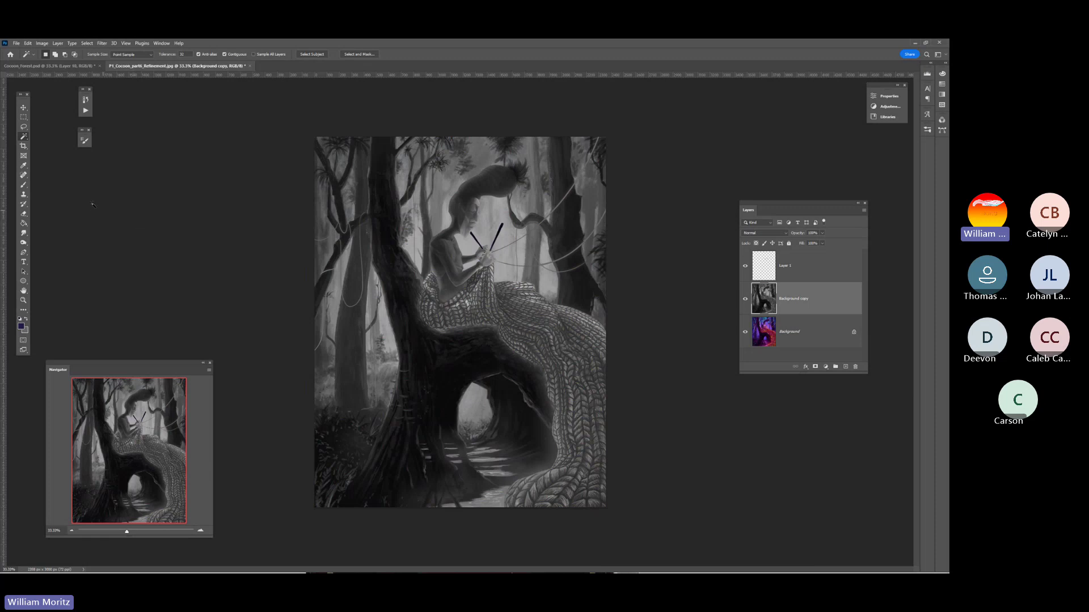
Examine the figure's greyscale values up close and compare them with the colours by hiding and showing the desaturated layer
key("z")
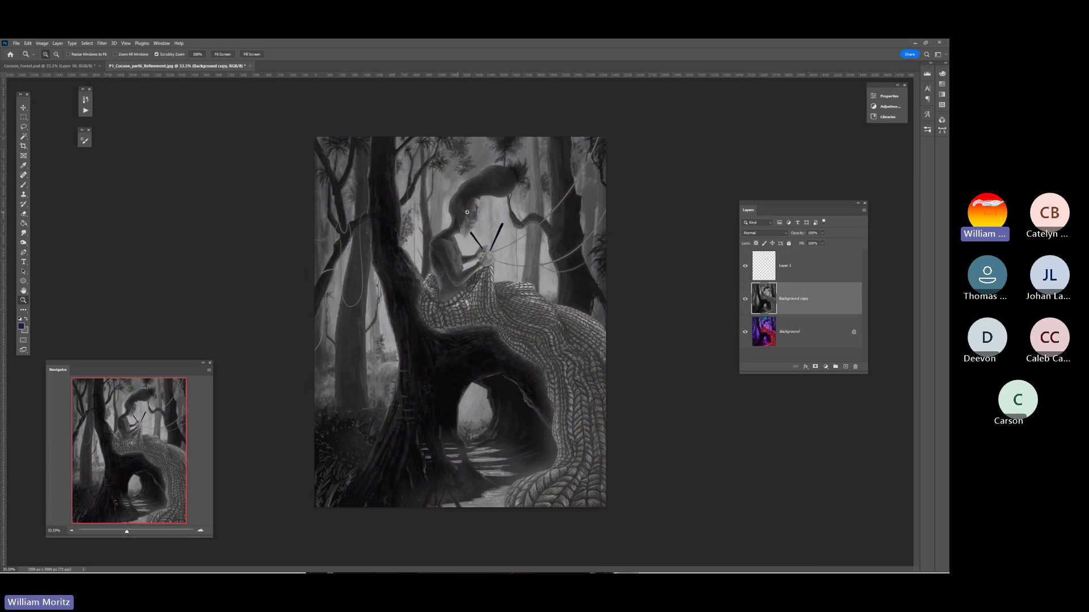
left_click(485, 198)
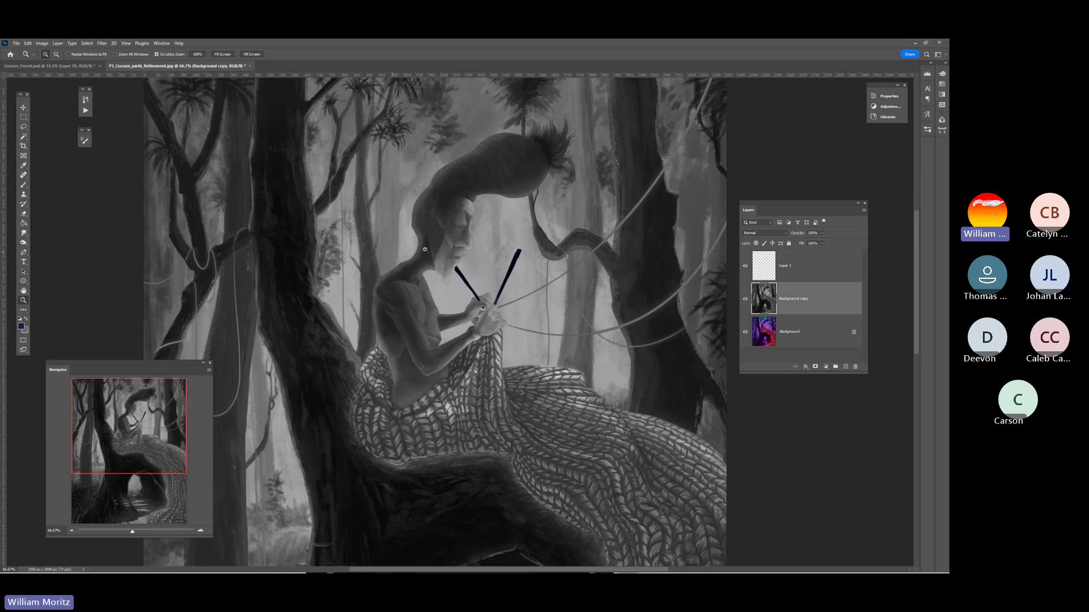
left_click(478, 239, "alt")
left_click(477, 240, "alt")
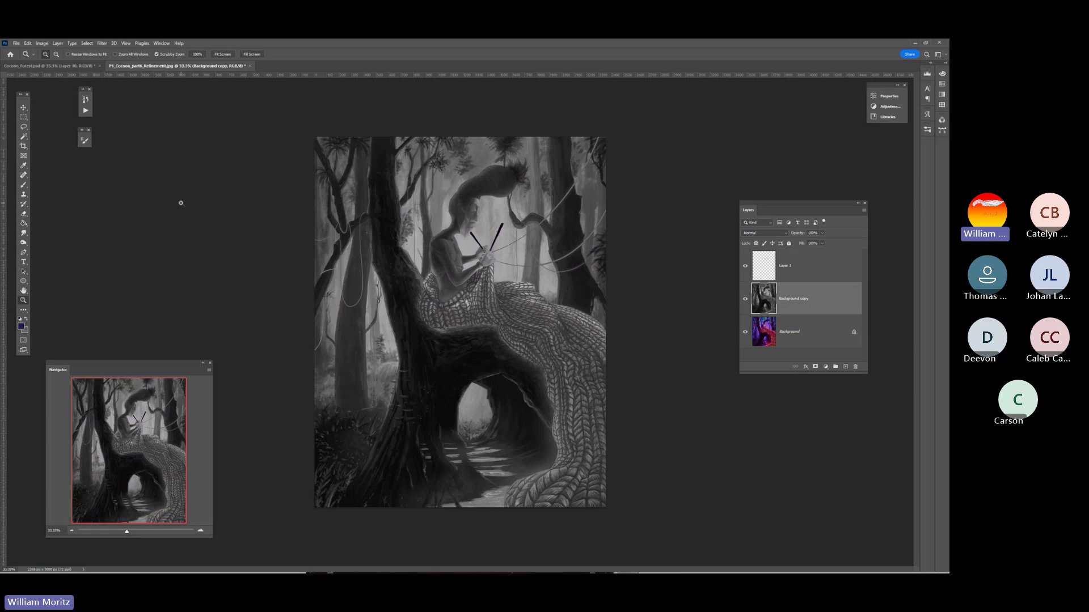
left_click(745, 299)
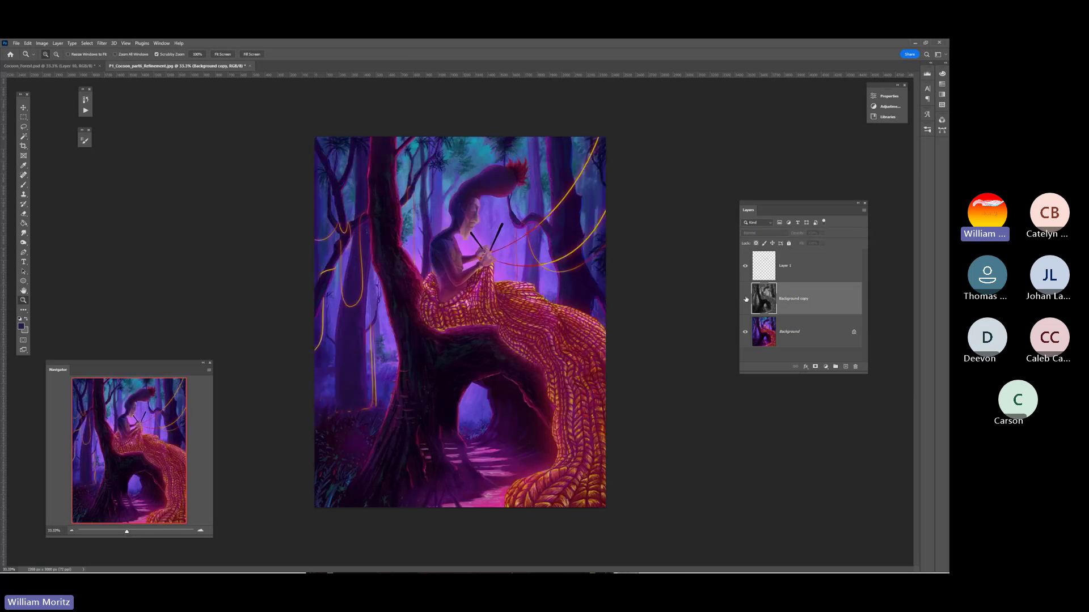
left_click(746, 299)
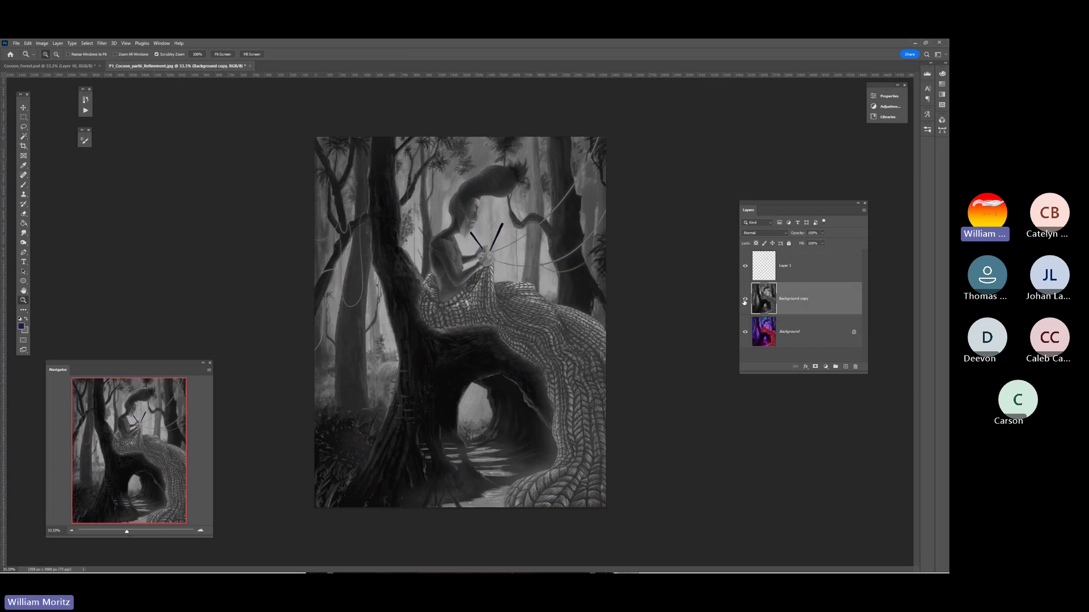
Compare the illustration's greyscale values with its colours by hiding and showing the desaturated Background copy
left_click(745, 301)
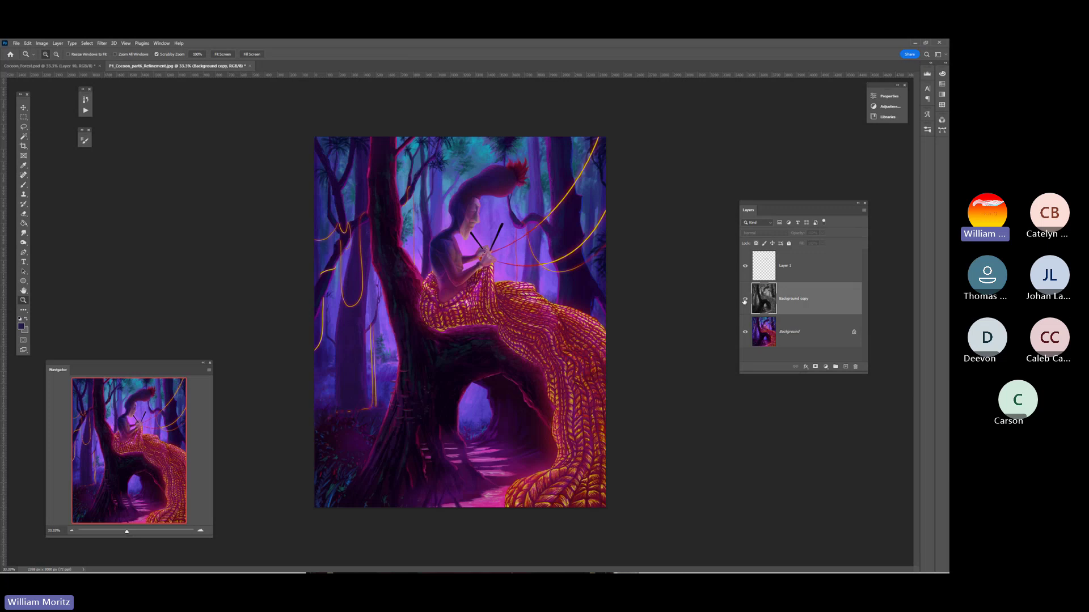
left_click(745, 301)
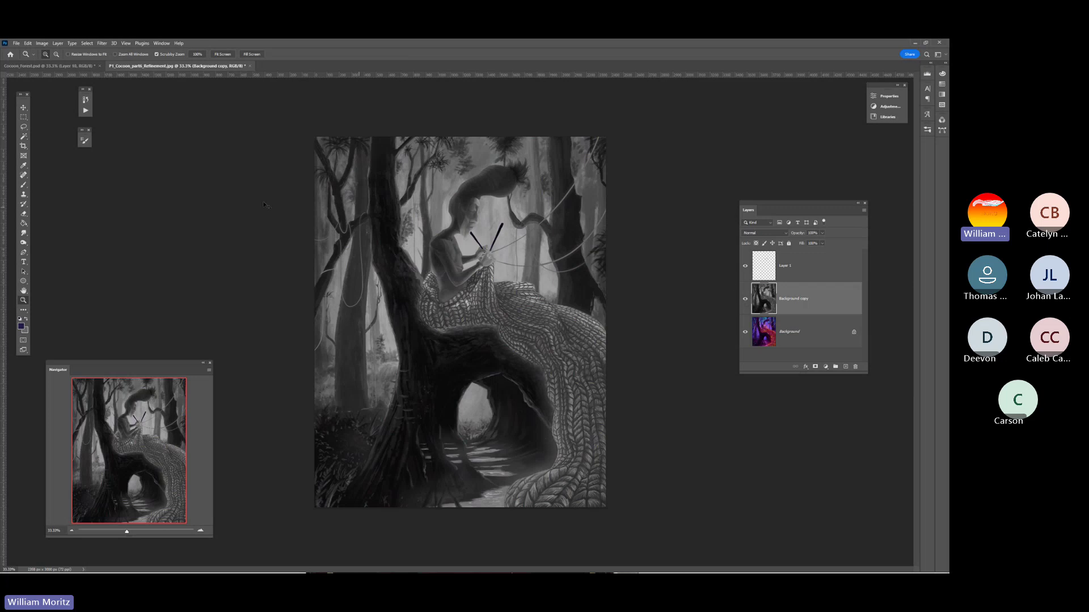
left_click(744, 299)
left_click(745, 299)
Undo the desaturation of the Background copy layer
key("ctrl+z")
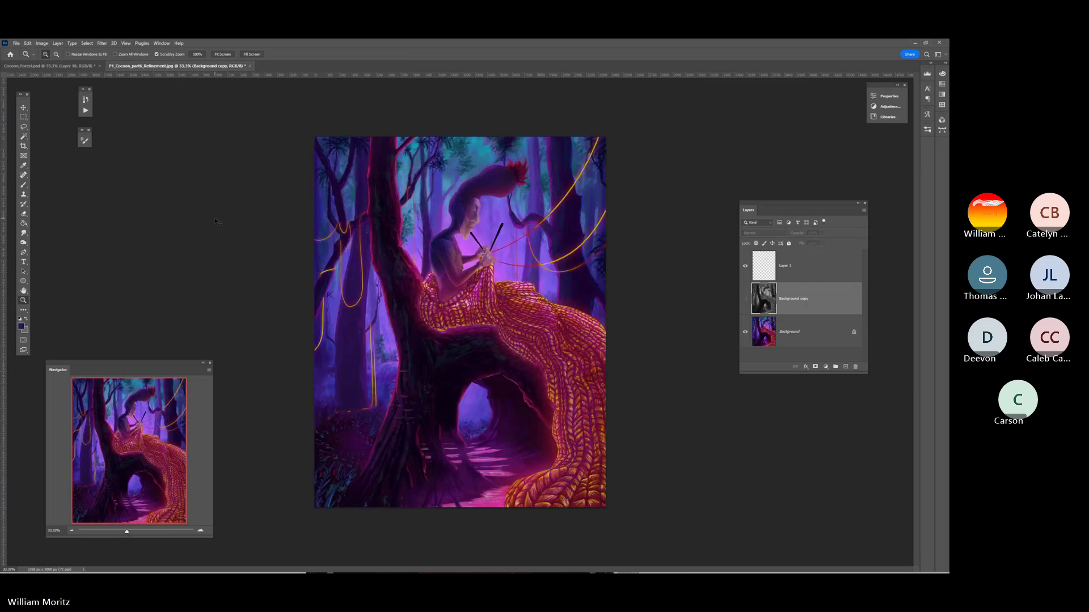
key("ctrl+shift+z")
key("ctrl+z")
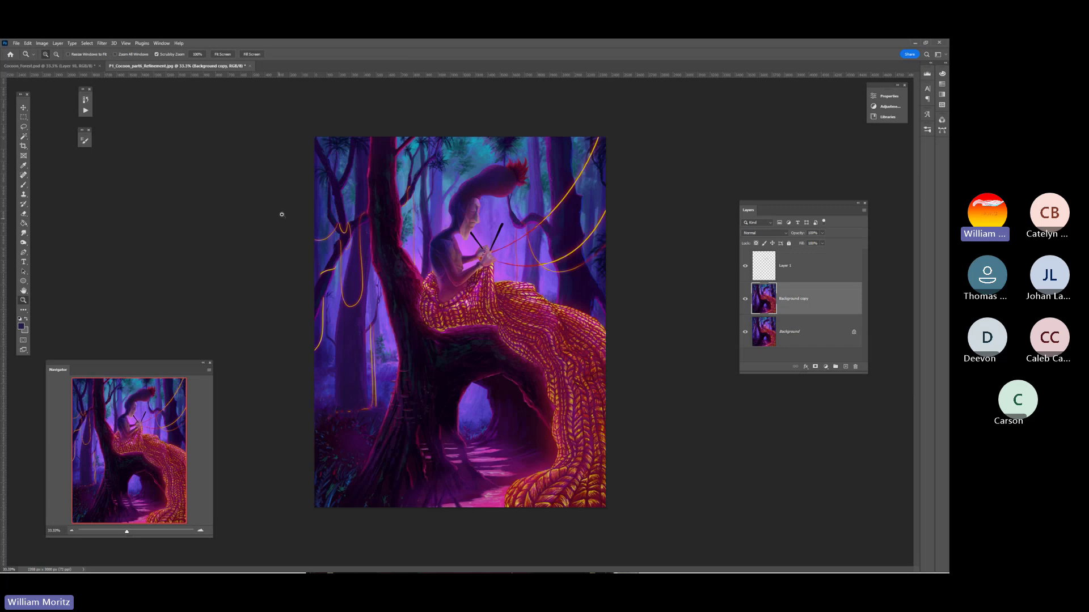
Outline the figure's dark hair, neck, back and shadowed upper body with the Lasso tool, leaving out the lit face and red hair tuft
left_click(484, 266)
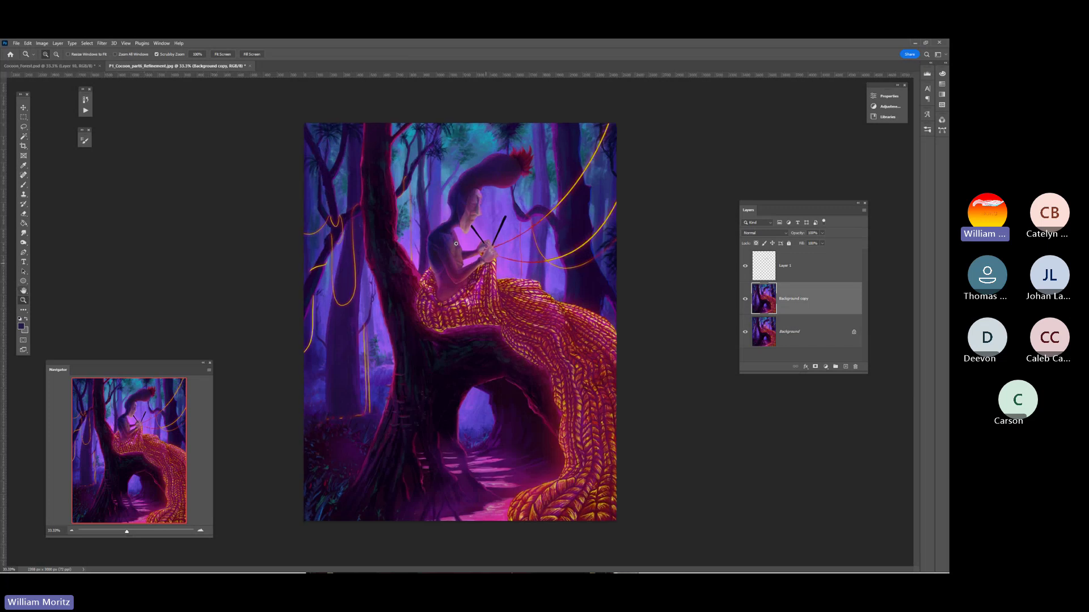
left_click(23, 126)
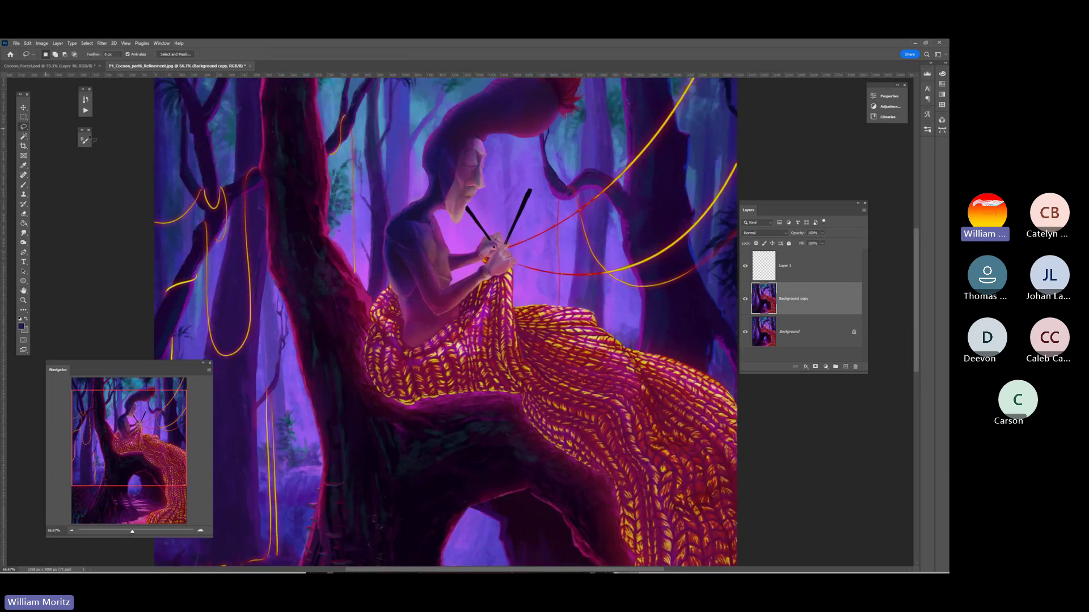
scroll(288, 166, "up", 3)
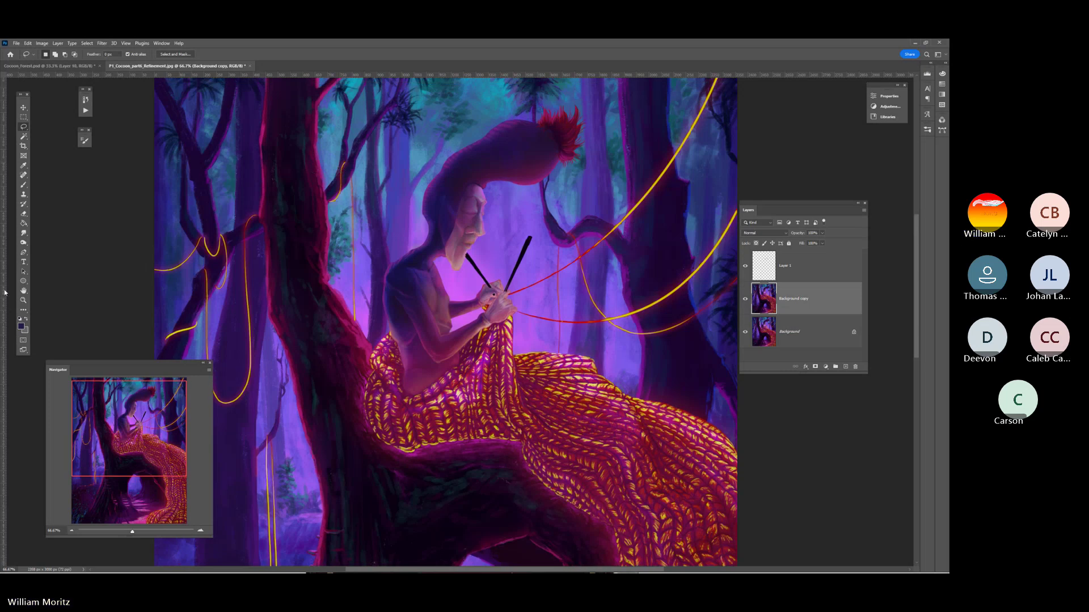
left_click(23, 300)
left_click(387, 255)
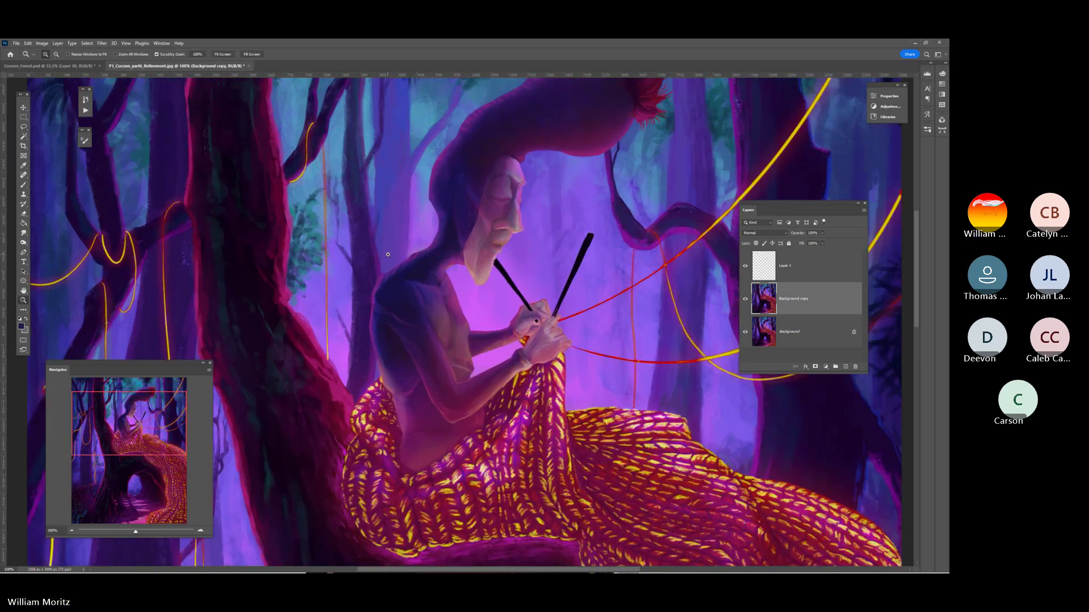
left_click(23, 130)
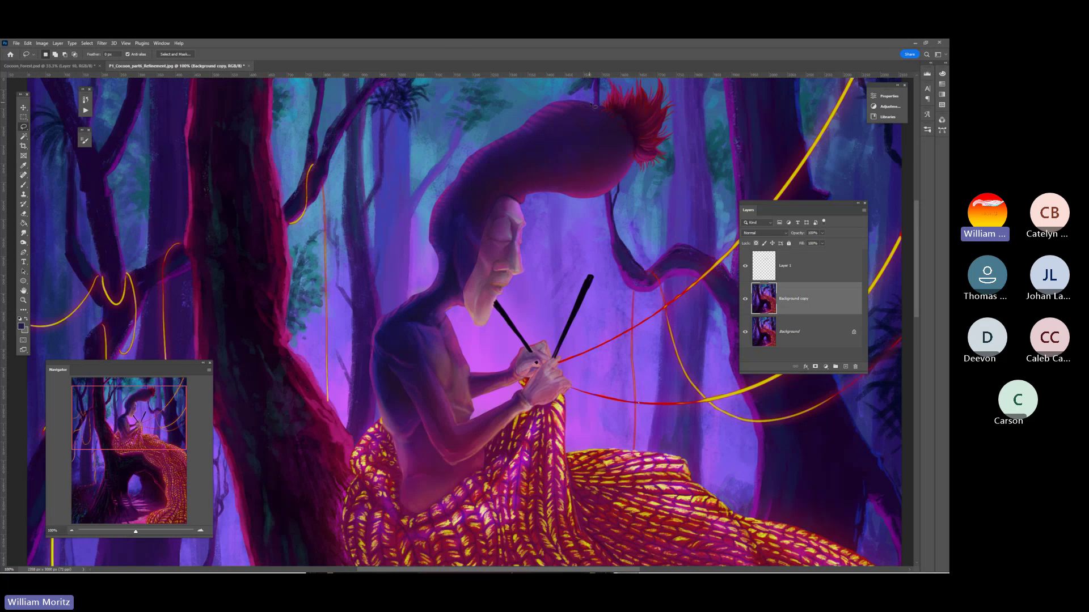
mouse_move(571, 103)
left_mouse_down()
mouse_move(475, 156)
mouse_move(434, 208)
mouse_move(440, 282)
mouse_move(376, 336)
mouse_move(377, 404)
mouse_move(405, 476)
mouse_move(474, 421)
mouse_move(482, 399)
mouse_move(487, 375)
mouse_move(464, 355)
mouse_move(450, 318)
mouse_move(464, 293)
left_mouse_up()
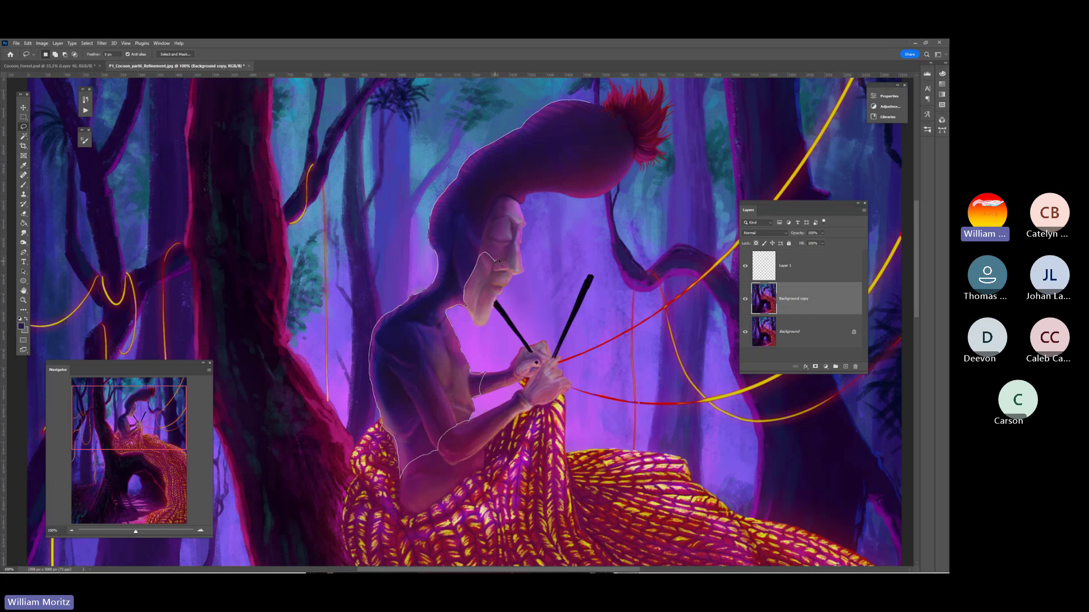
left_click_drag(512, 258, 523, 211)
left_click_drag(523, 206, 592, 202)
mouse_move(633, 154)
left_mouse_down()
mouse_move(624, 123)
mouse_move(587, 103)
left_mouse_up()
Refine the lasso selection along the figure's edges, trimming the excess at the back, and copy the selected area onto a new layer
key("shift")
key("shift")
key("shift")
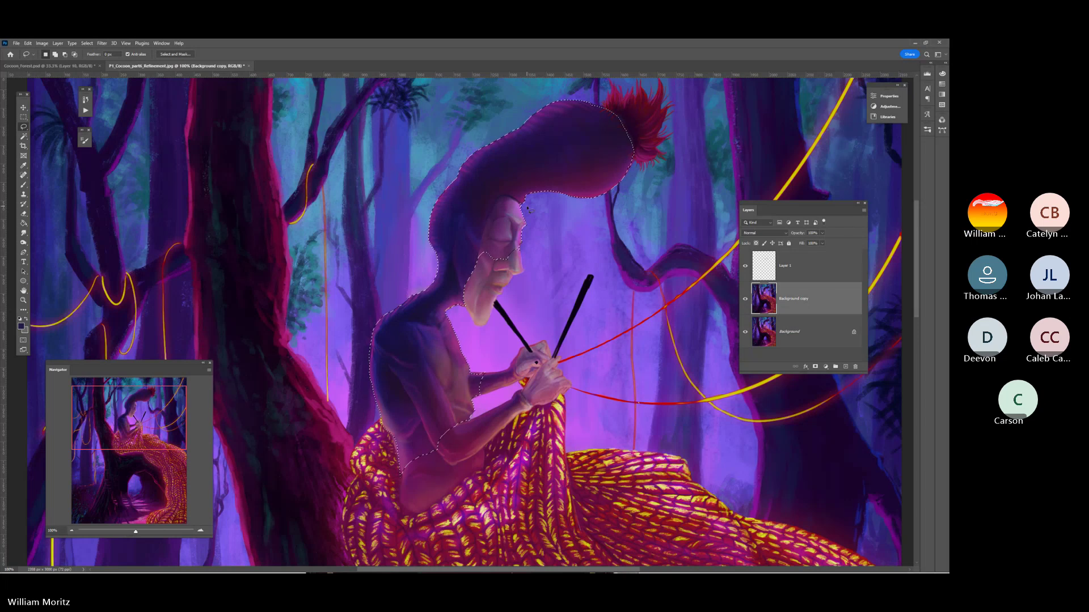
key("alt")
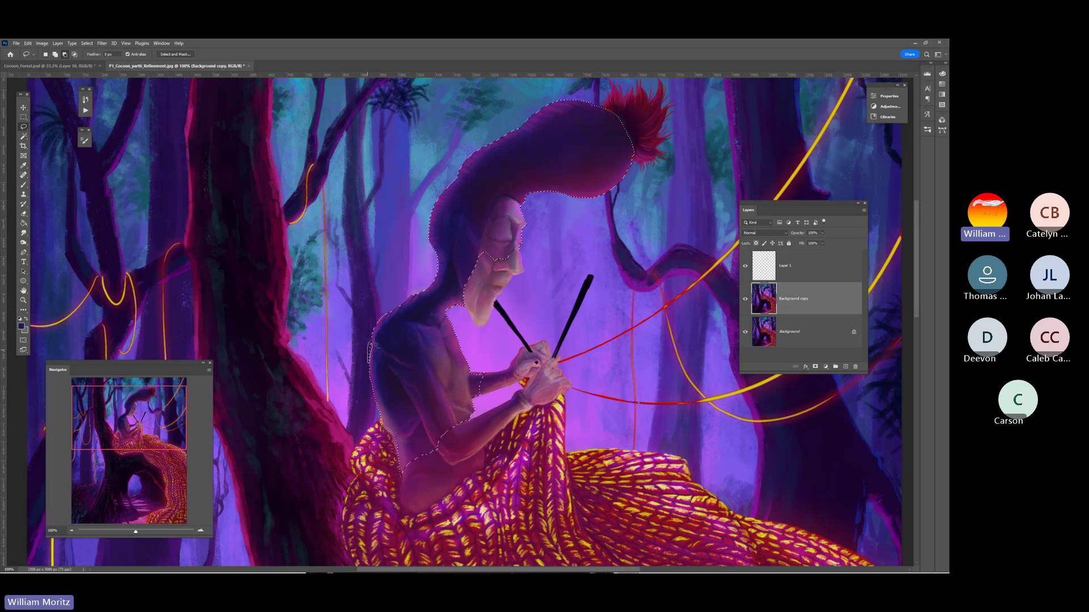
left_click_drag(372, 343, 374, 339)
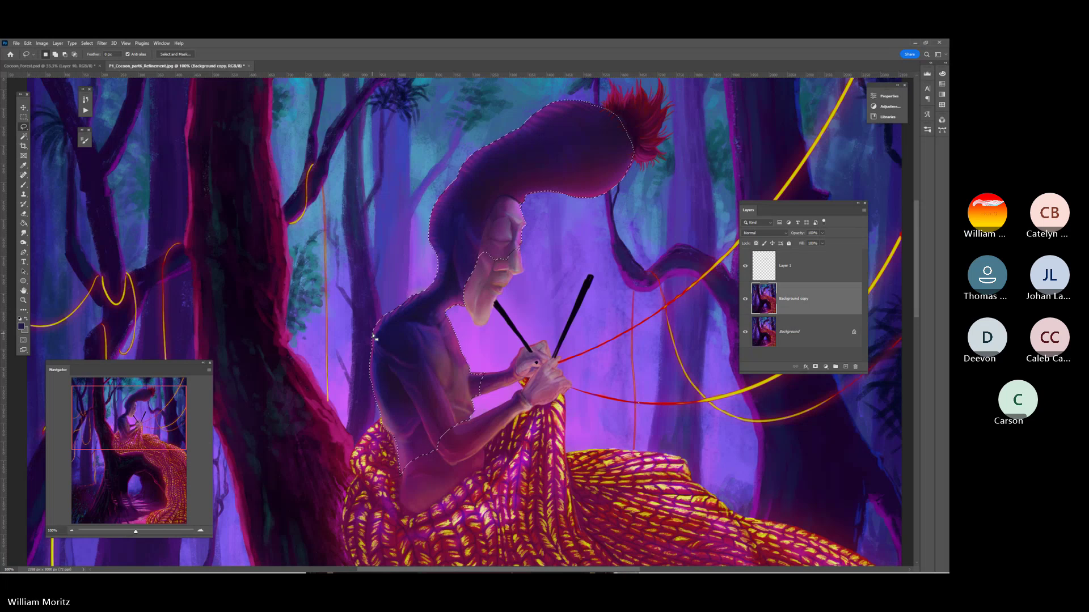
key("shift")
key("shift")
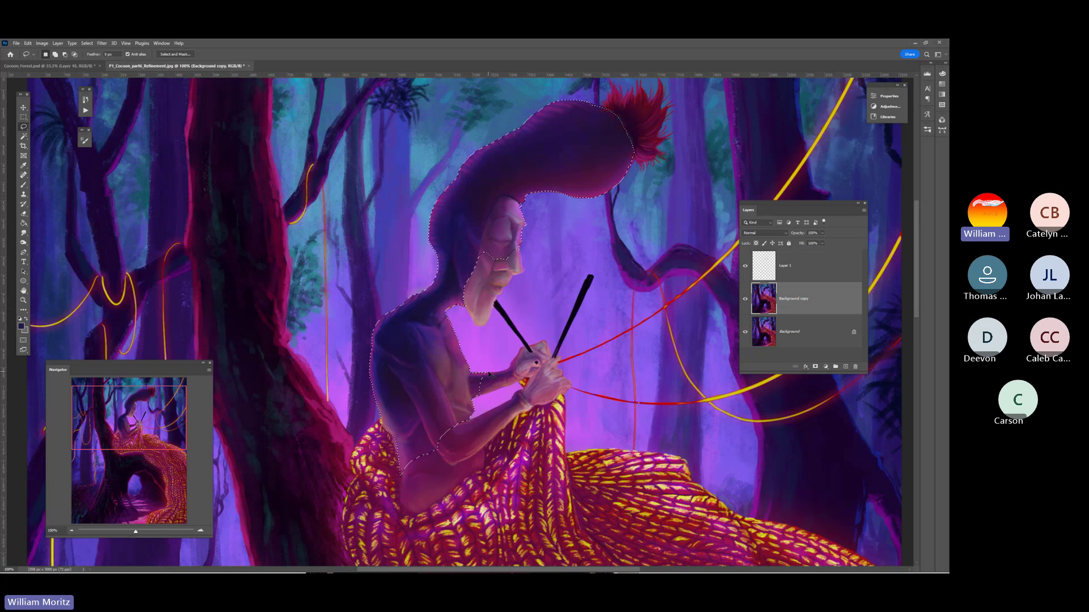
key("ctrl+j")
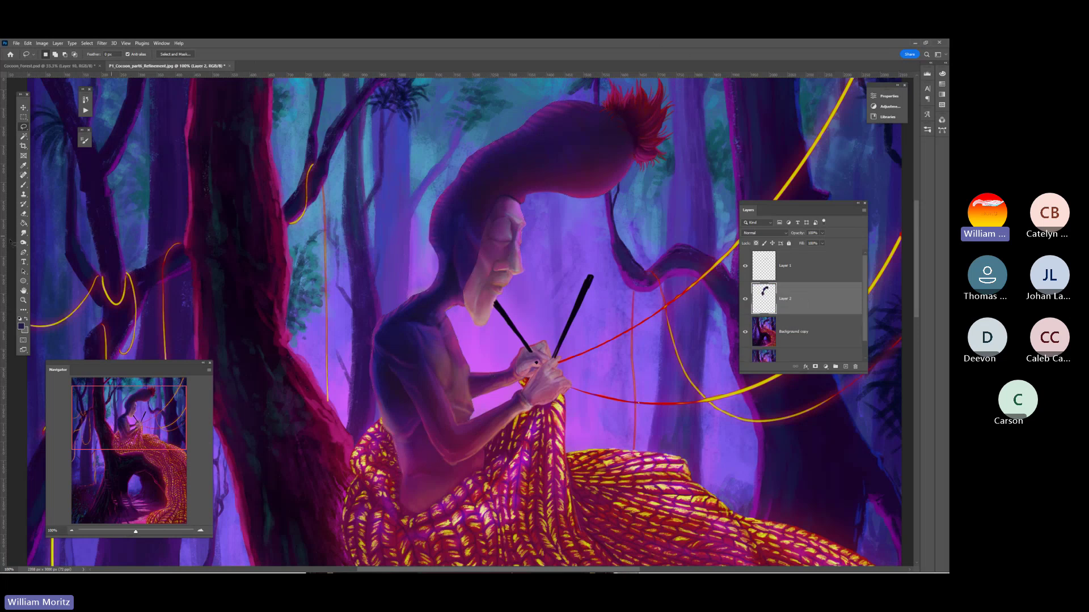
left_click(23, 300)
left_click(497, 285, "alt")
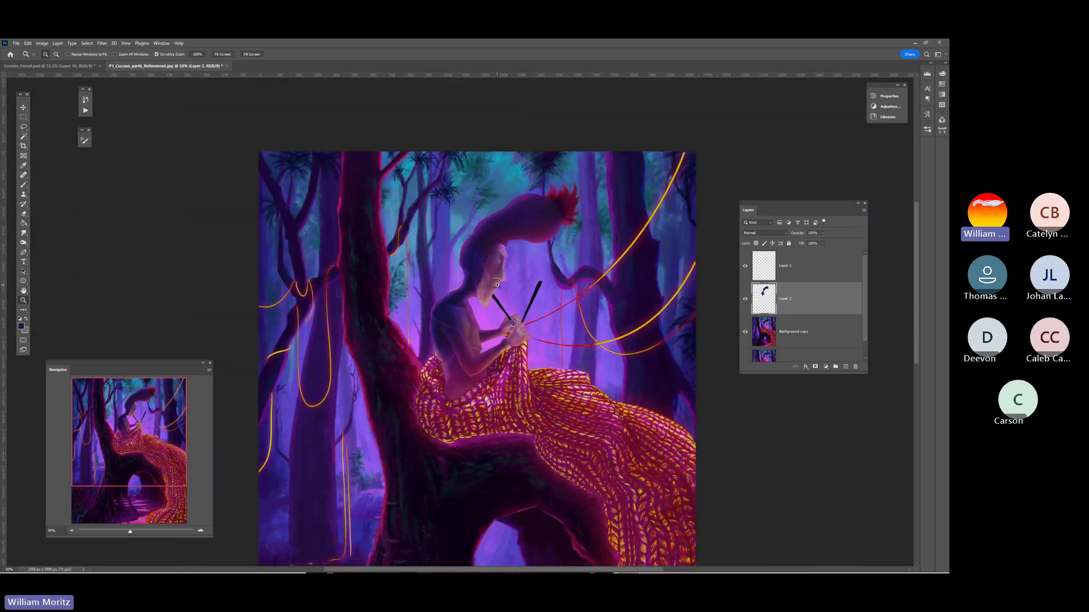
key("v")
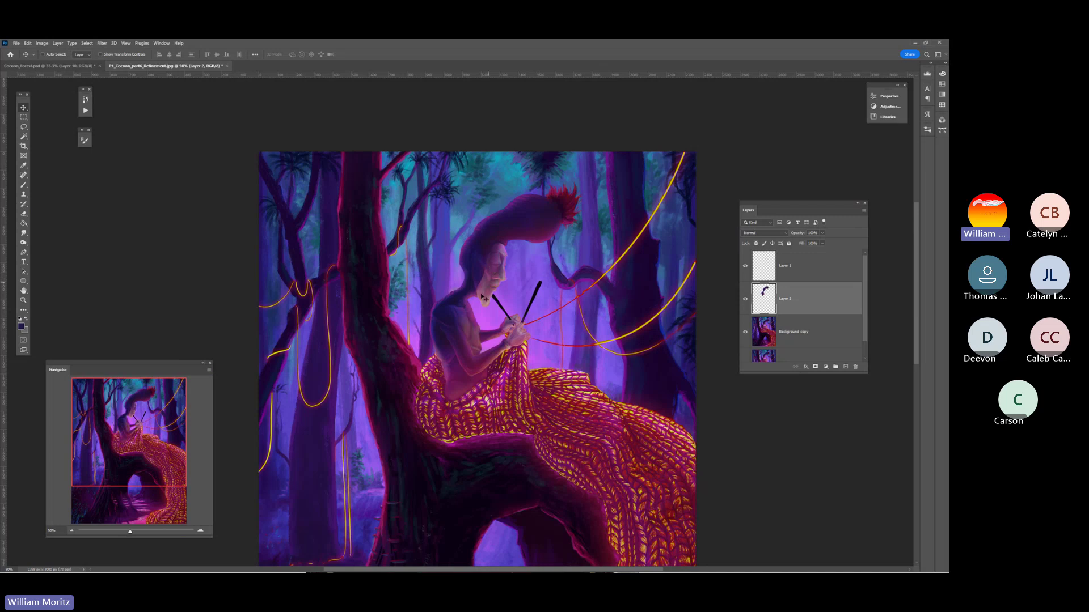
key("z")
left_click(511, 247, "alt")
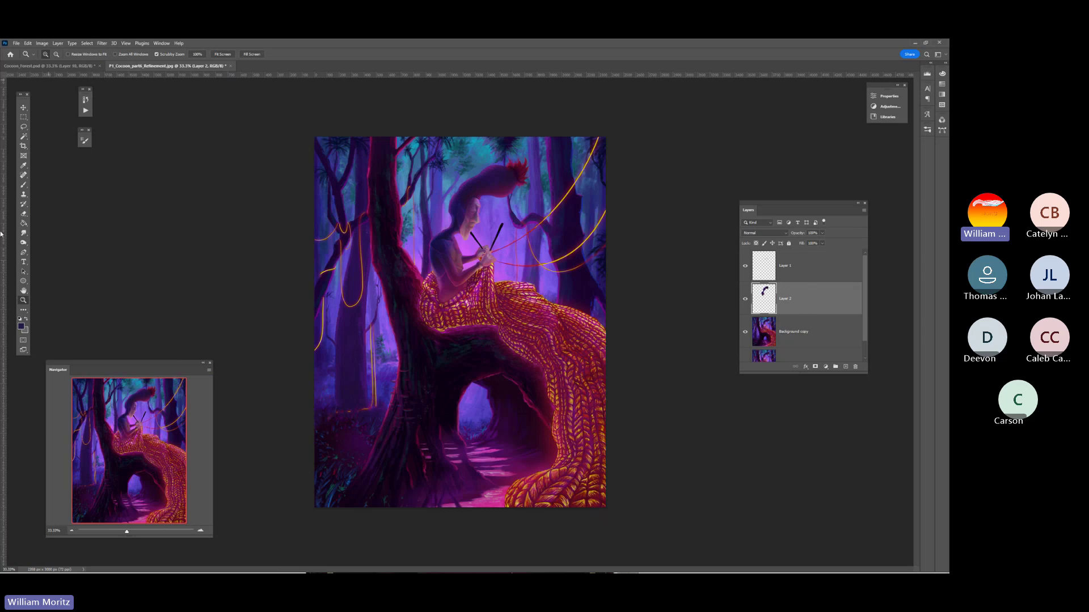
left_click(477, 184)
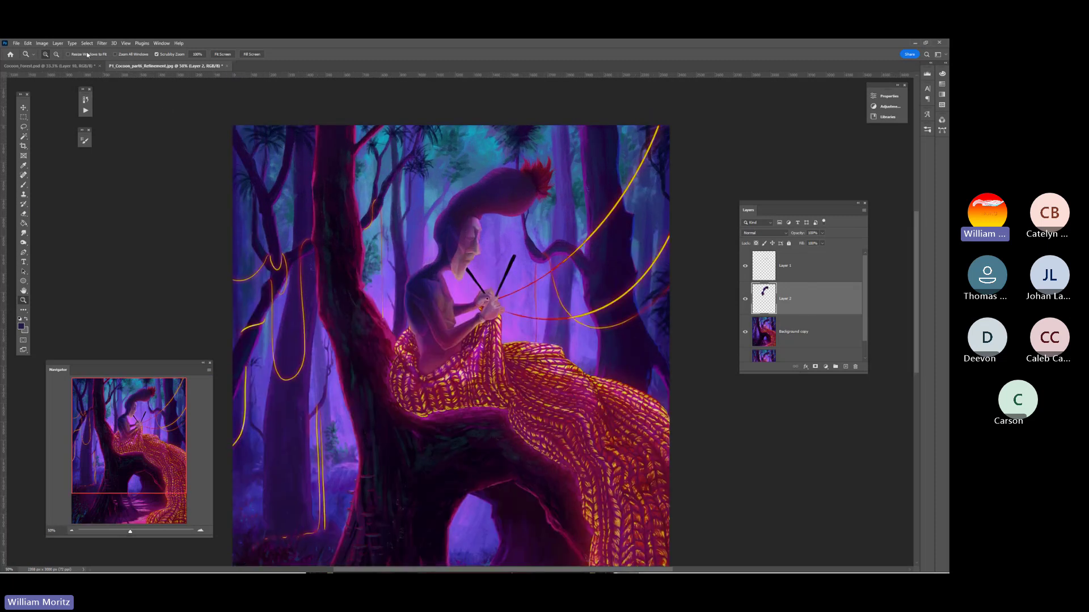
left_click(41, 43)
mouse_move(58, 67)
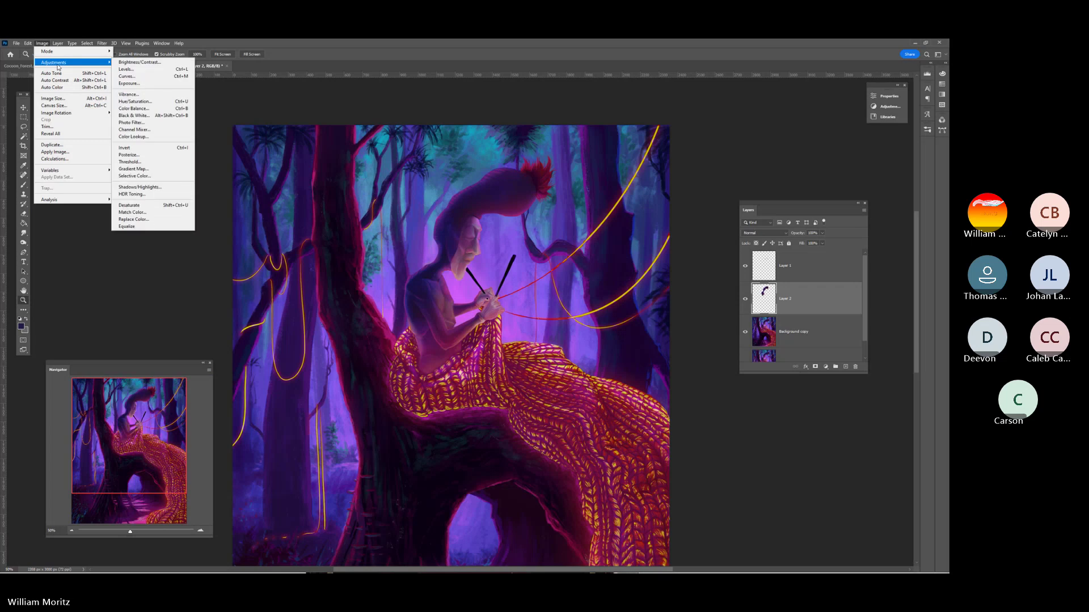
left_click(256, 40)
scroll(802, 325, "down", 2)
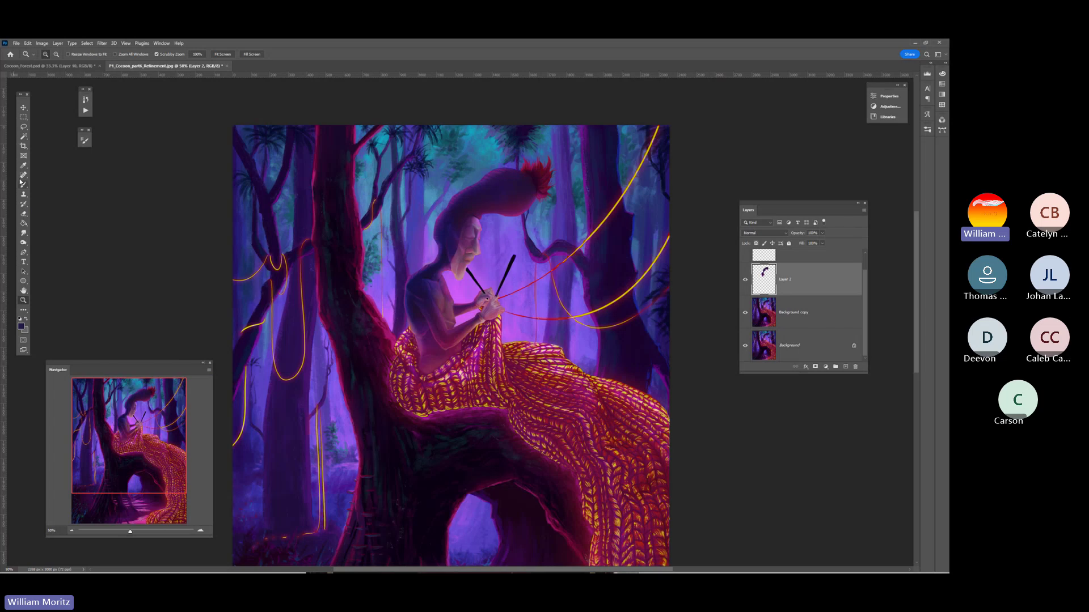
left_click(24, 233)
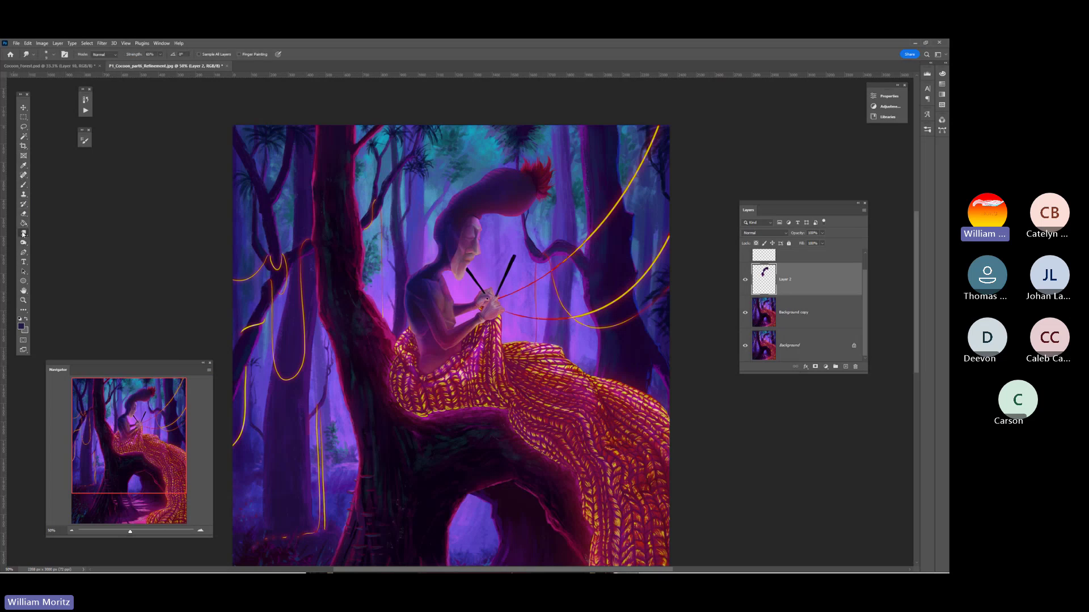
left_click(765, 313)
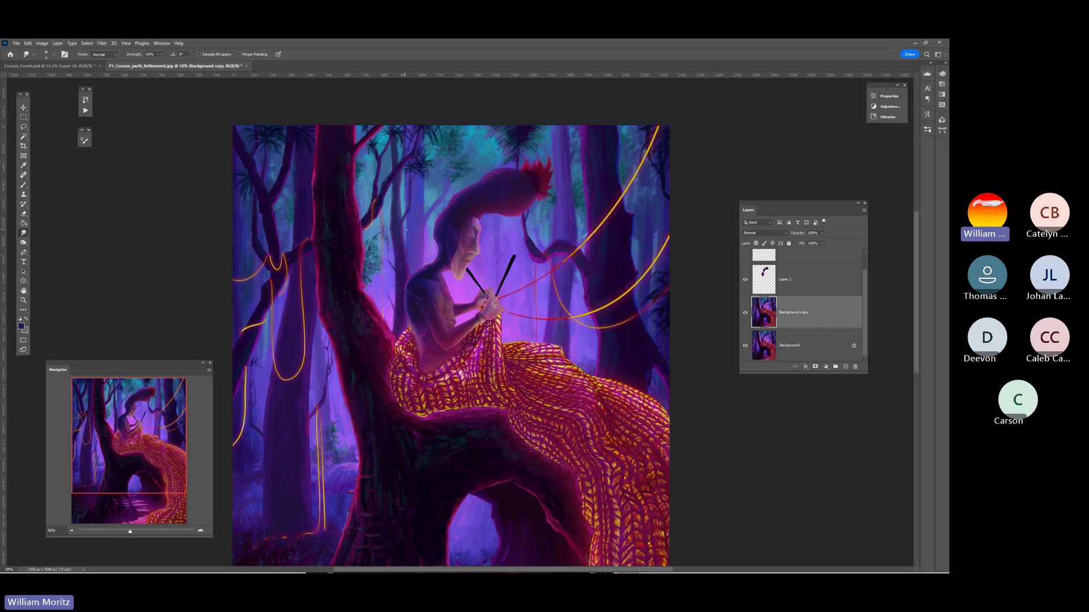
left_click(768, 277)
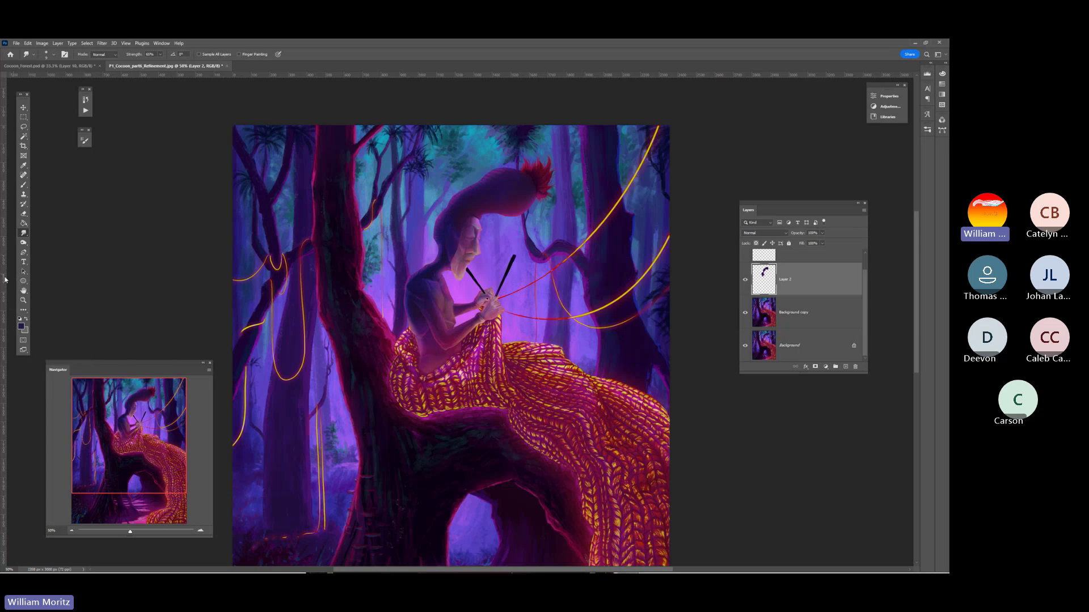
left_click(23, 300)
left_click(525, 256, "alt")
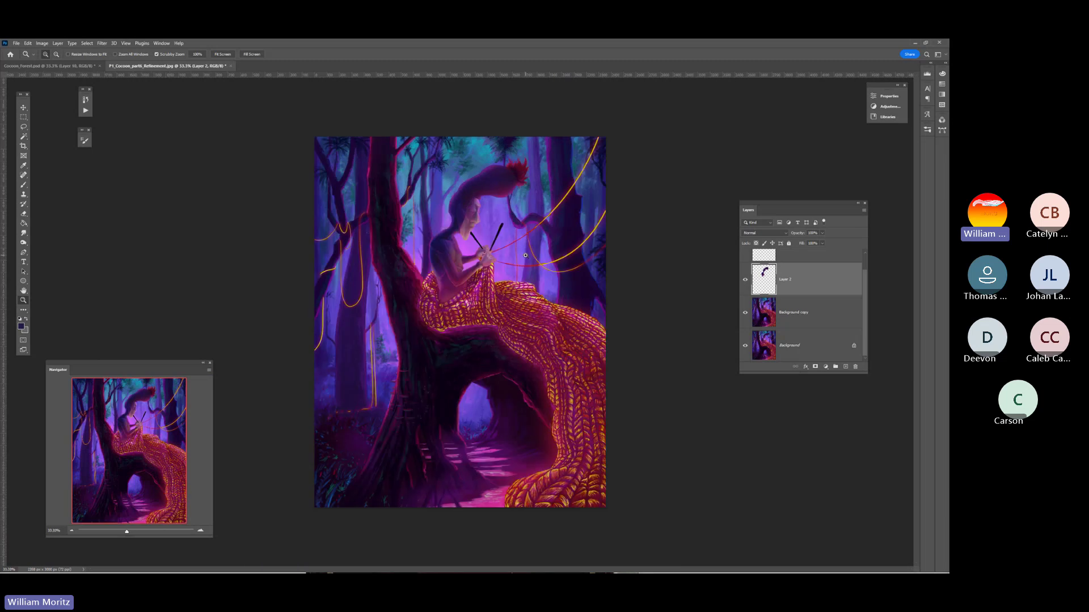
left_click(42, 44)
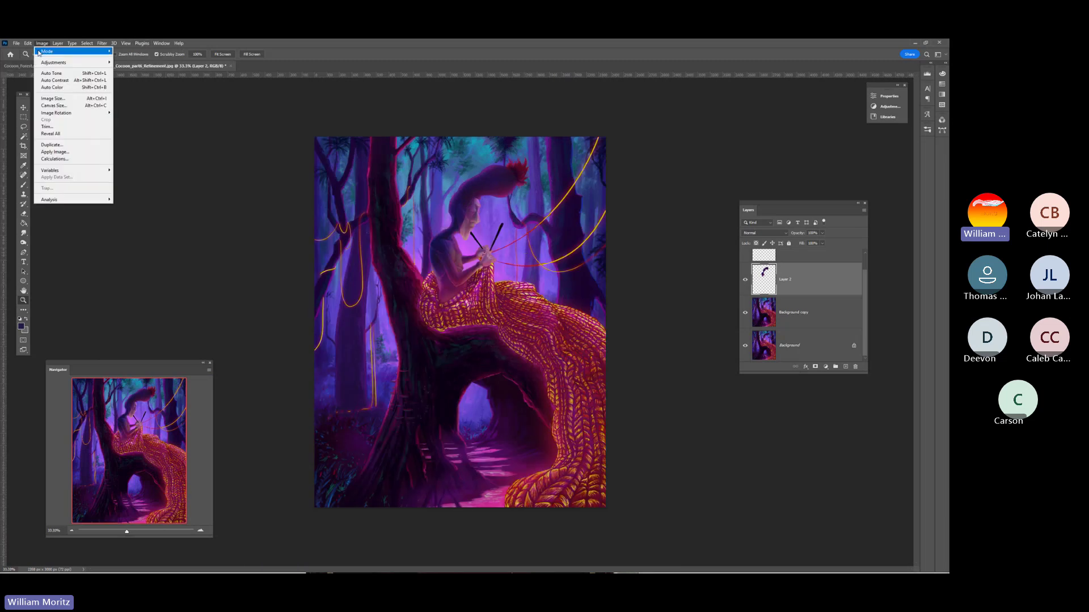
mouse_move(43, 66)
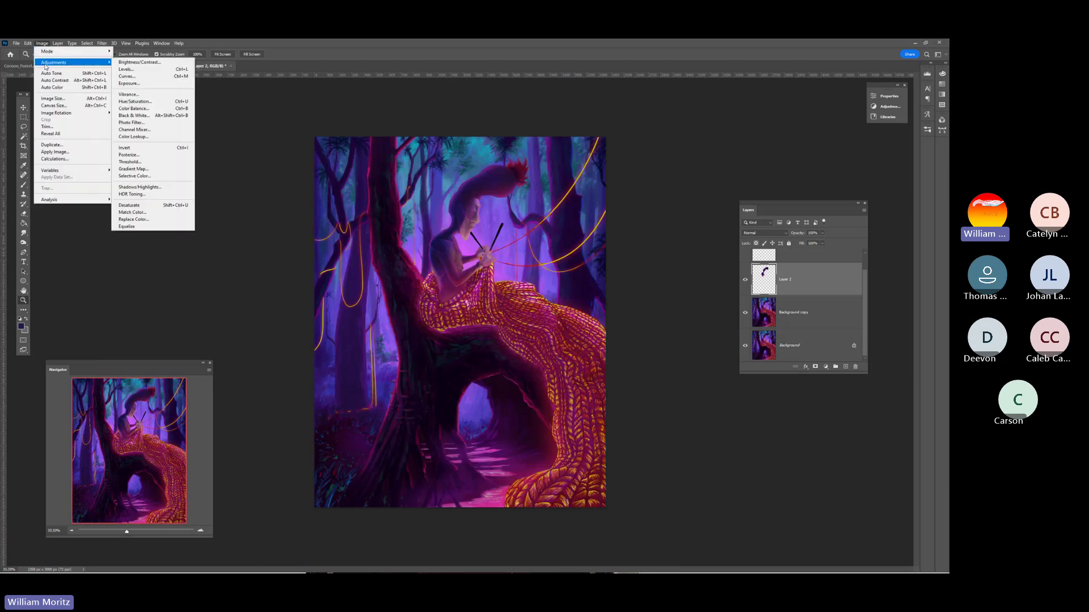
left_click(149, 70)
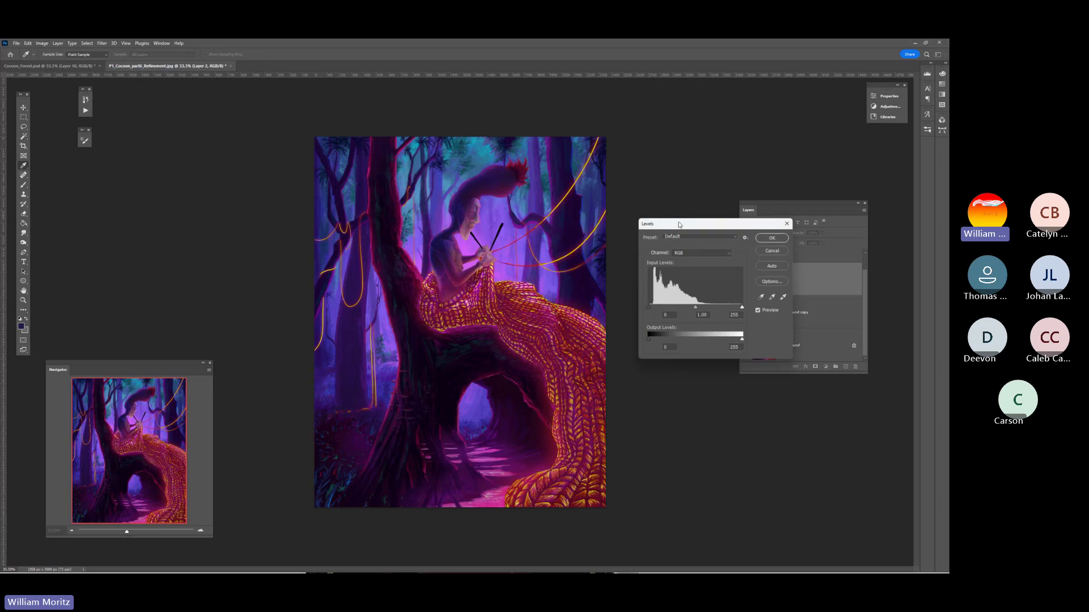
left_click_drag(678, 225, 201, 179)
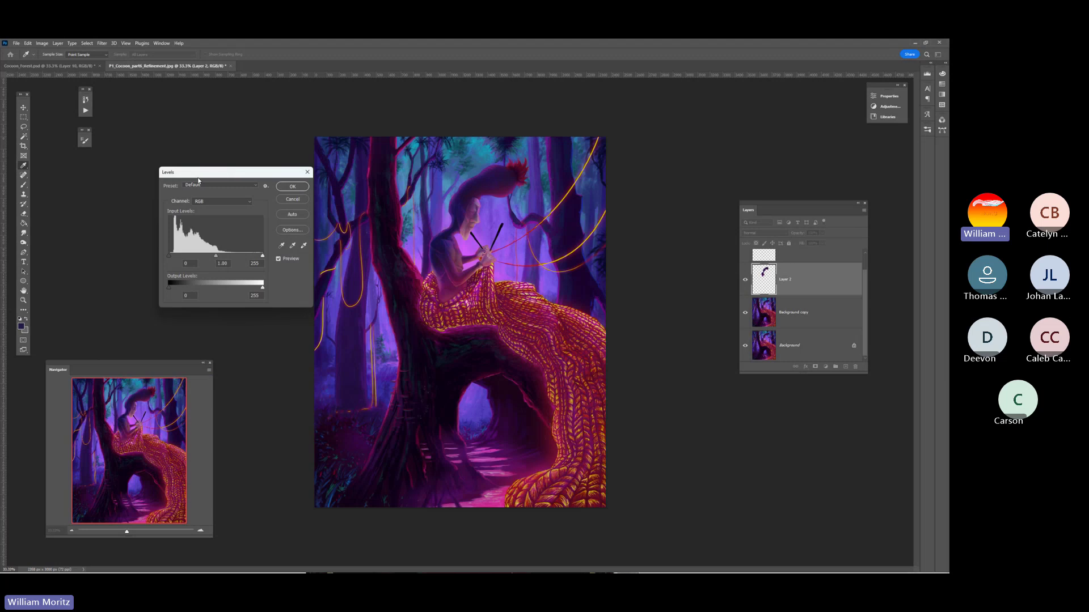
left_click(292, 199)
Apply Levels to the copied figure layer, raising the shadow input level to about 14 and adjusting the midtones
left_click(42, 43)
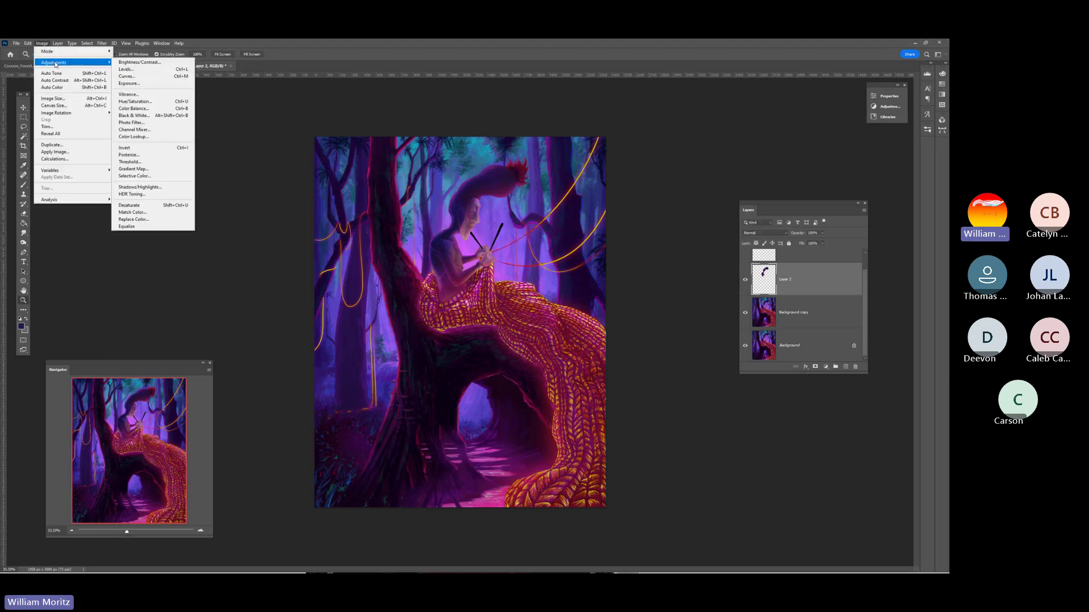
left_click(155, 70)
left_click_drag(238, 173, 204, 184)
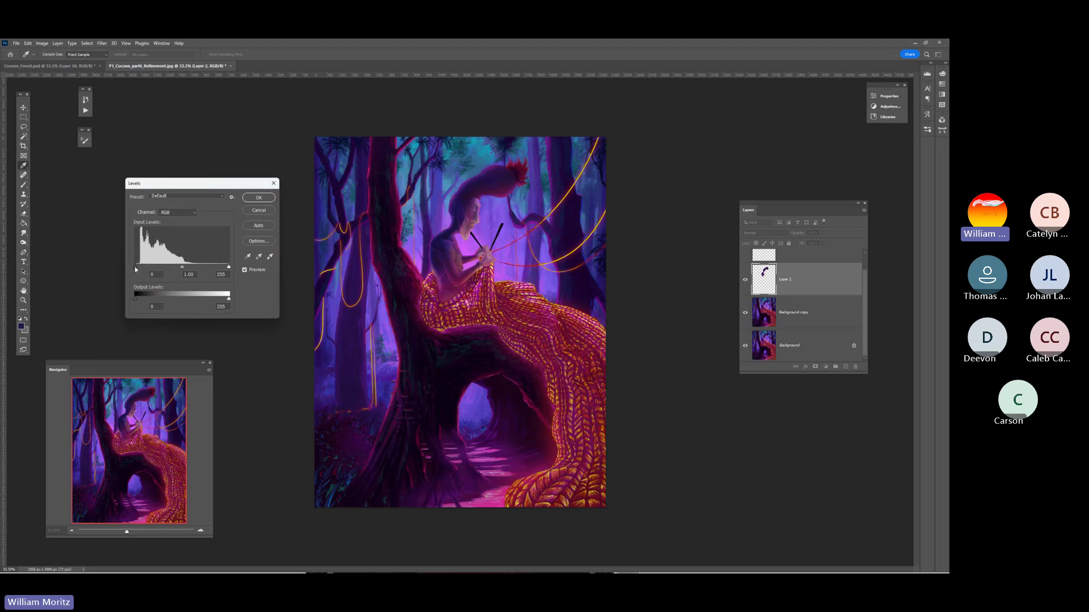
left_click_drag(136, 270, 156, 268)
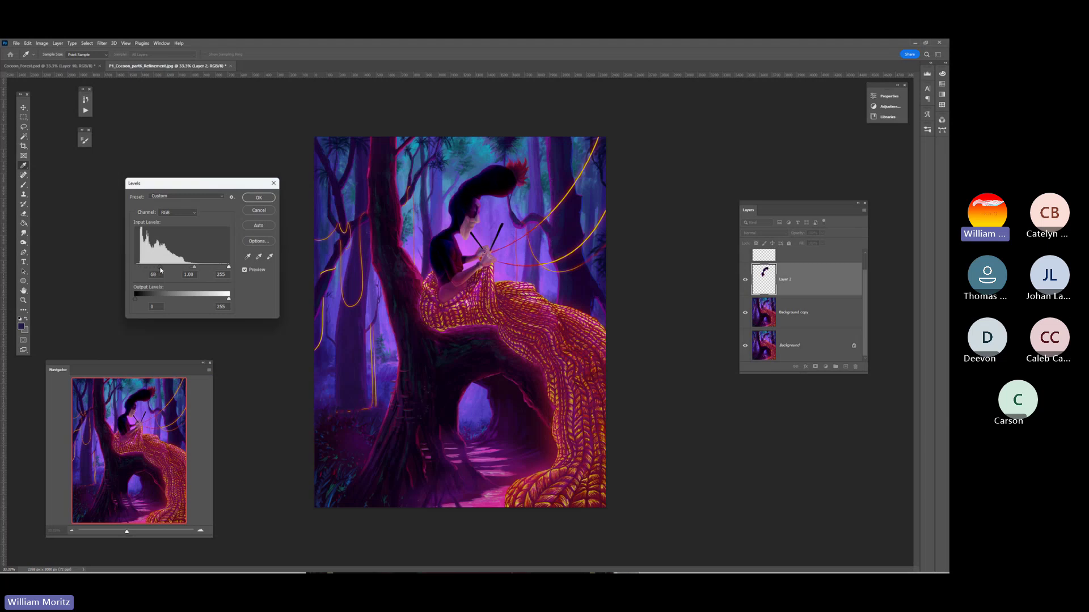
left_click_drag(159, 270, 134, 270)
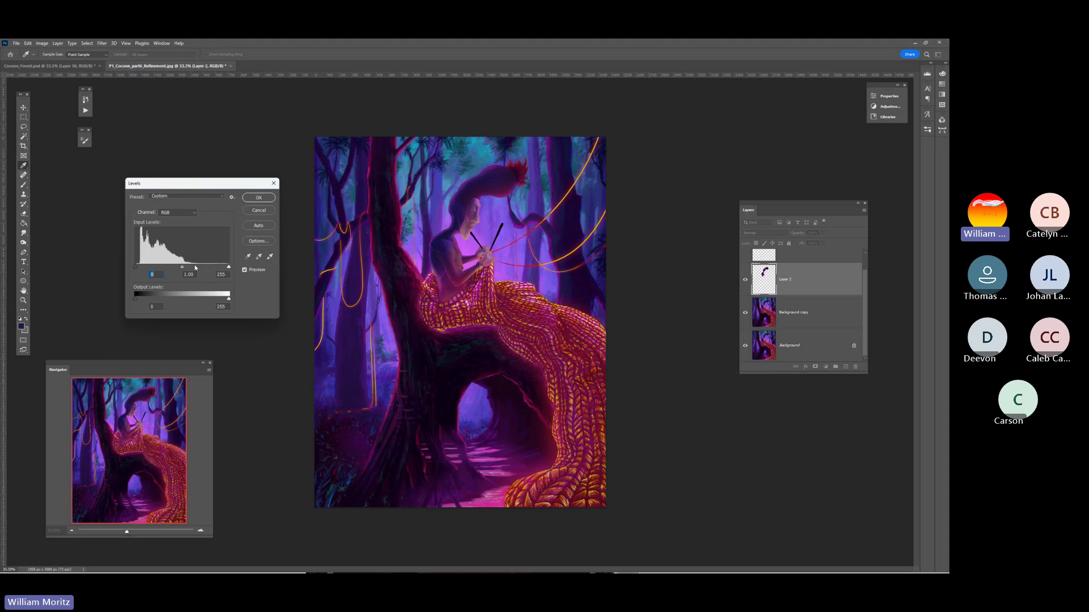
mouse_move(229, 267)
left_mouse_down()
mouse_move(198, 269)
mouse_move(247, 268)
left_mouse_up()
left_click_drag(136, 267, 139, 268)
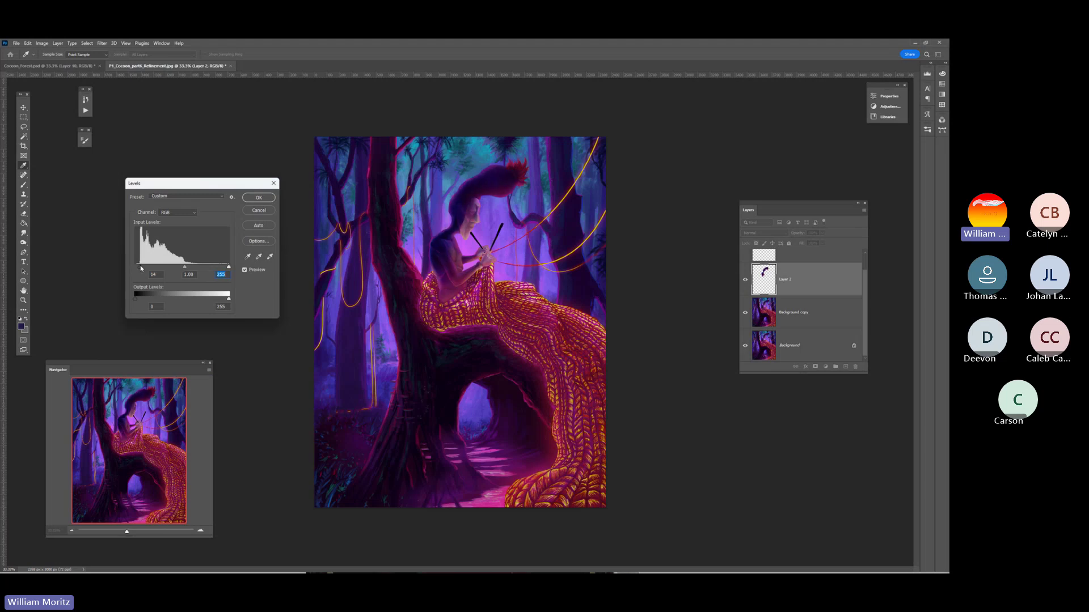
left_click(140, 266)
mouse_move(184, 268)
left_mouse_down()
mouse_move(135, 269)
mouse_move(228, 267)
mouse_move(177, 265)
left_mouse_up()
key("Tab")
left_click(259, 197)
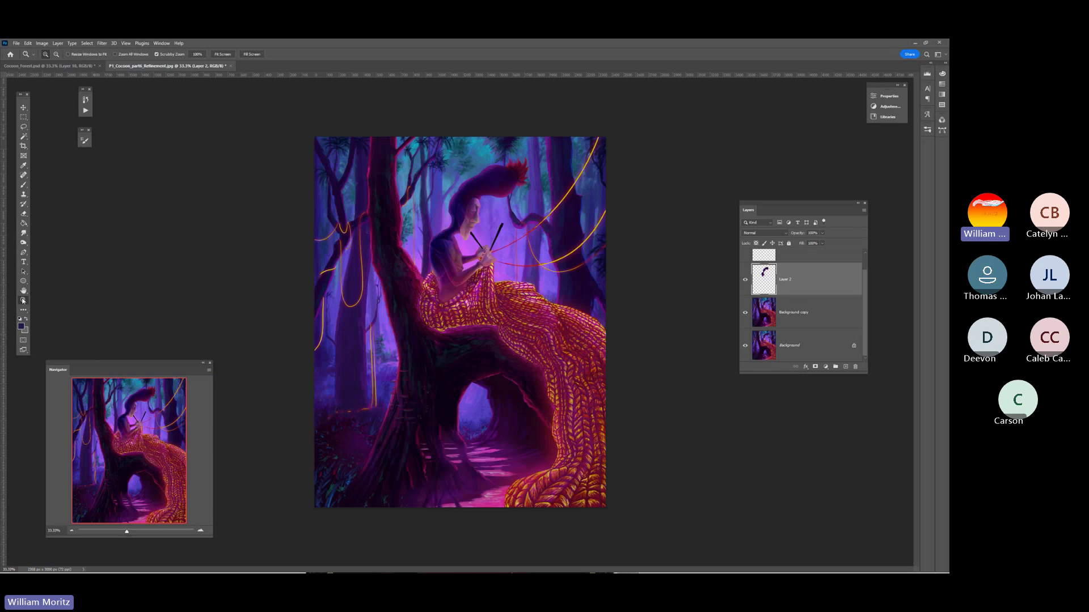
Review the Levels change on the whole figure, toggling the copied figure layer's visibility for a before-and-after comparison
left_click(475, 245, "alt")
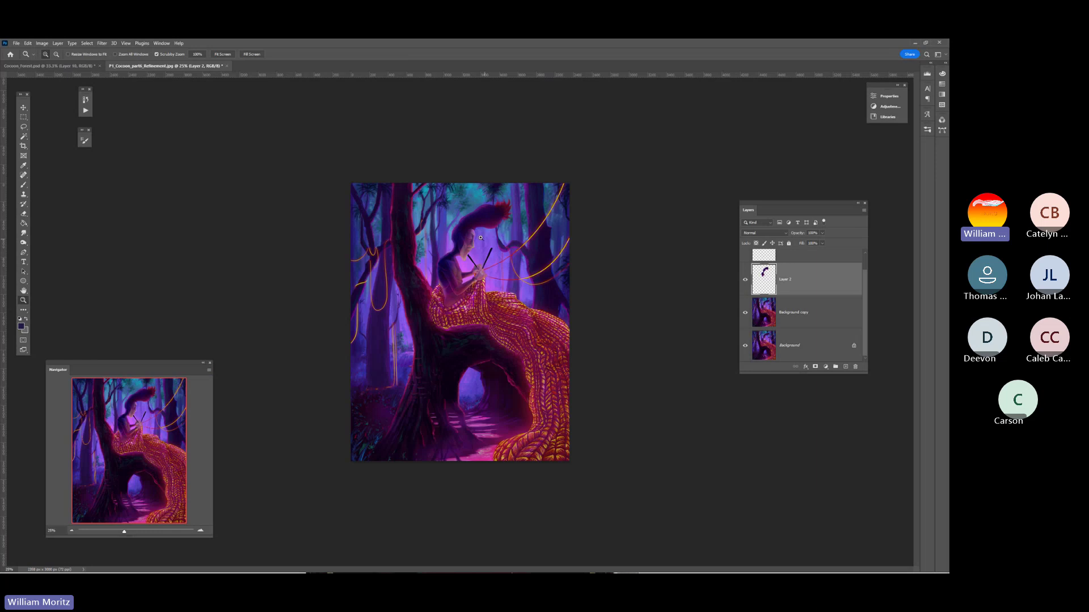
left_click(557, 259)
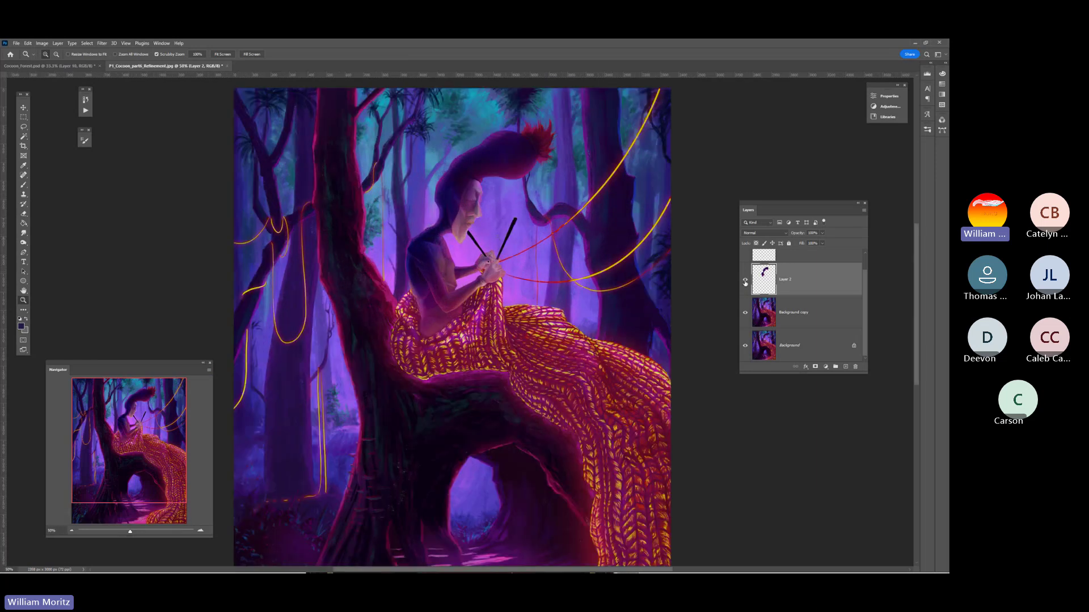
scroll(331, 314, "up", 2)
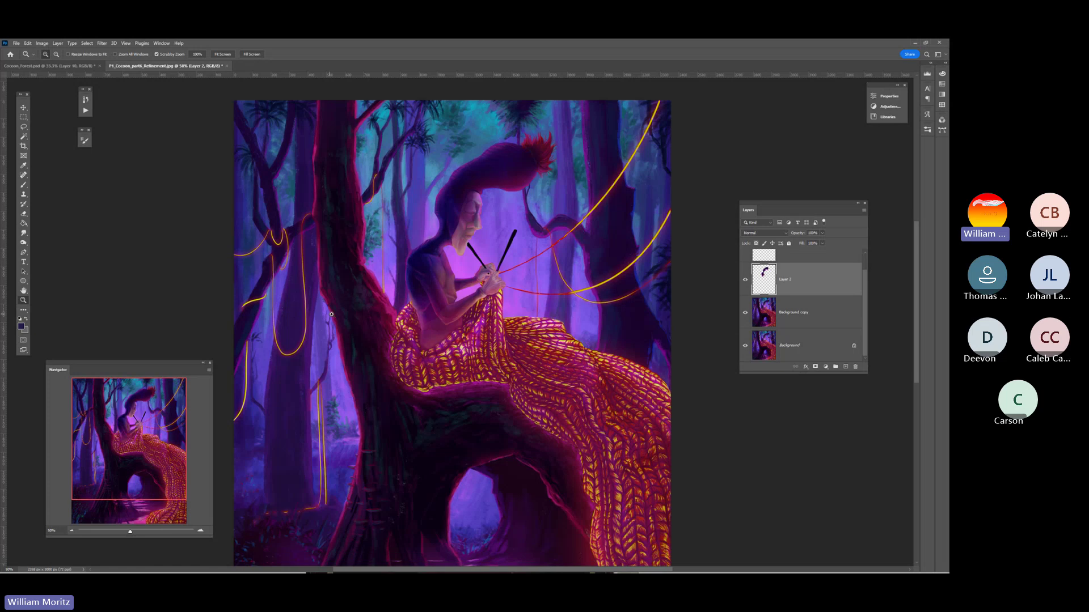
scroll(331, 313, "down", 2)
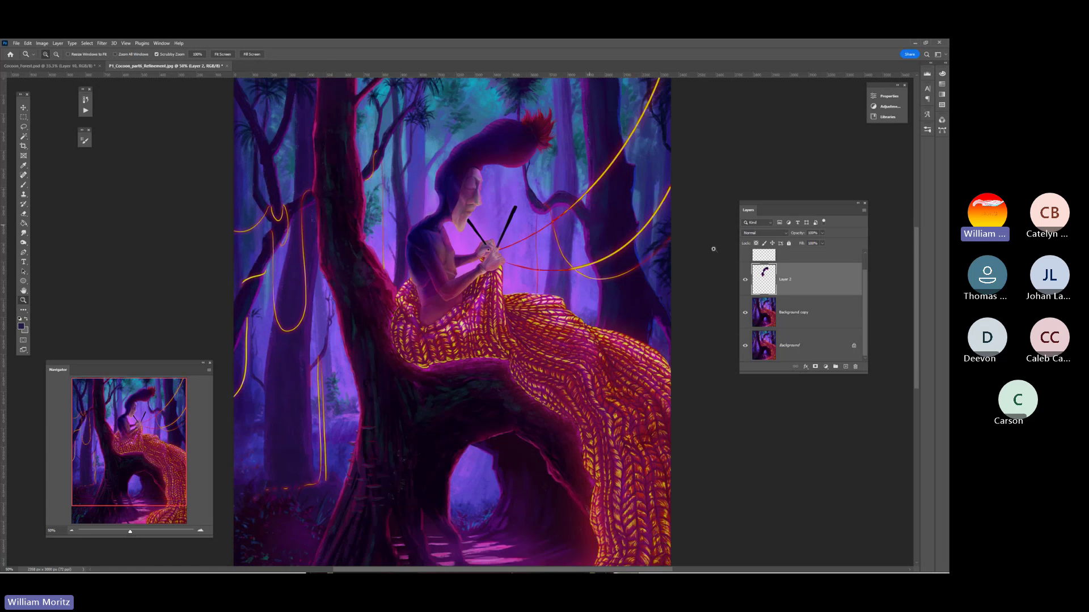
scroll(608, 213, "up", 4)
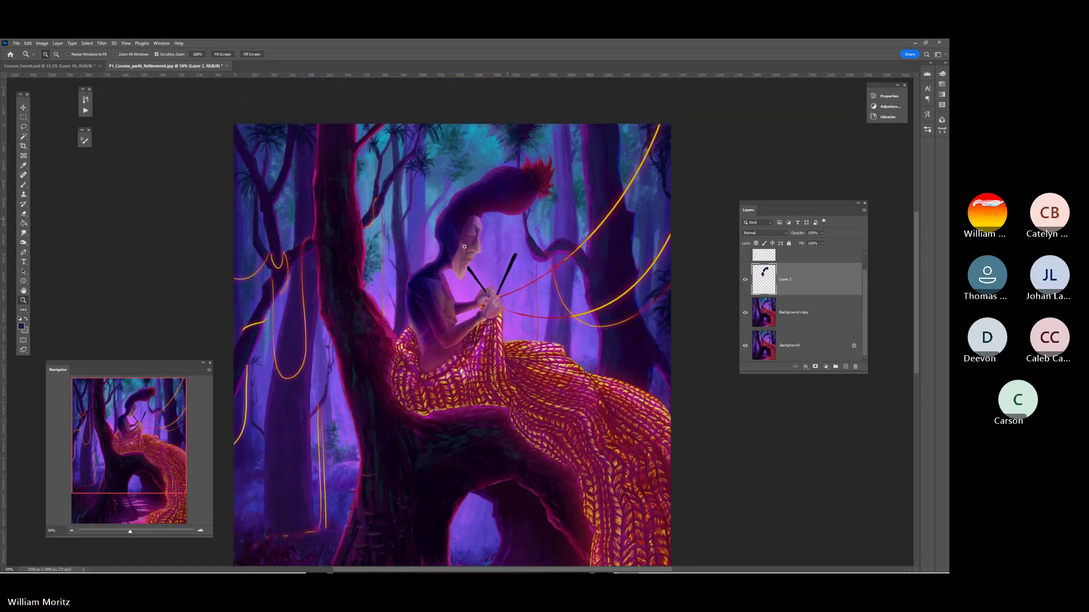
left_click(745, 281)
left_click(745, 281)
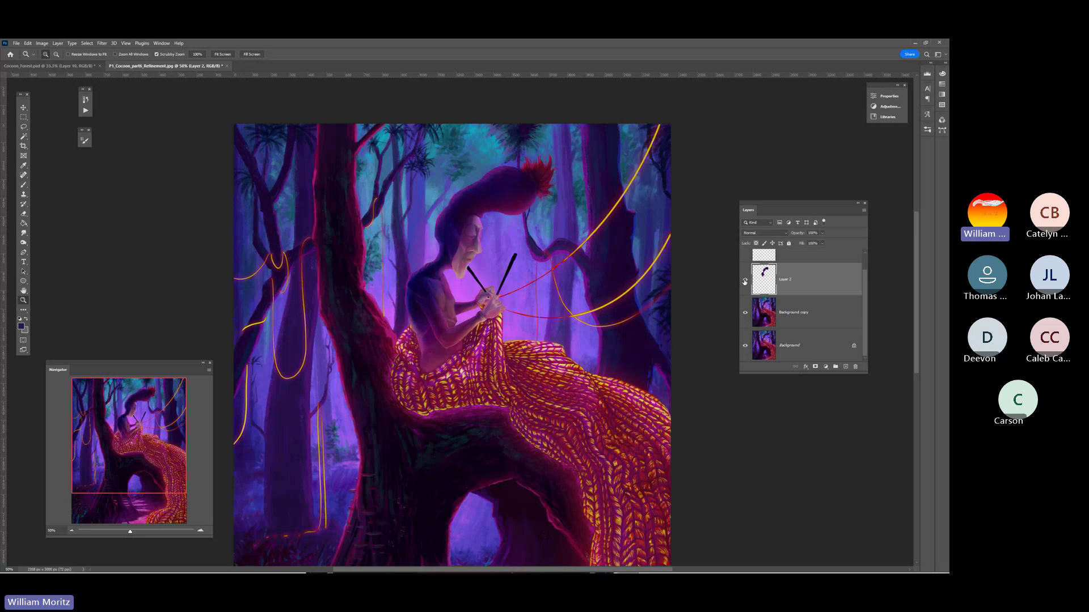
Apply Levels again to the copied figure layer with the shadow input level set to 10
left_click(42, 43)
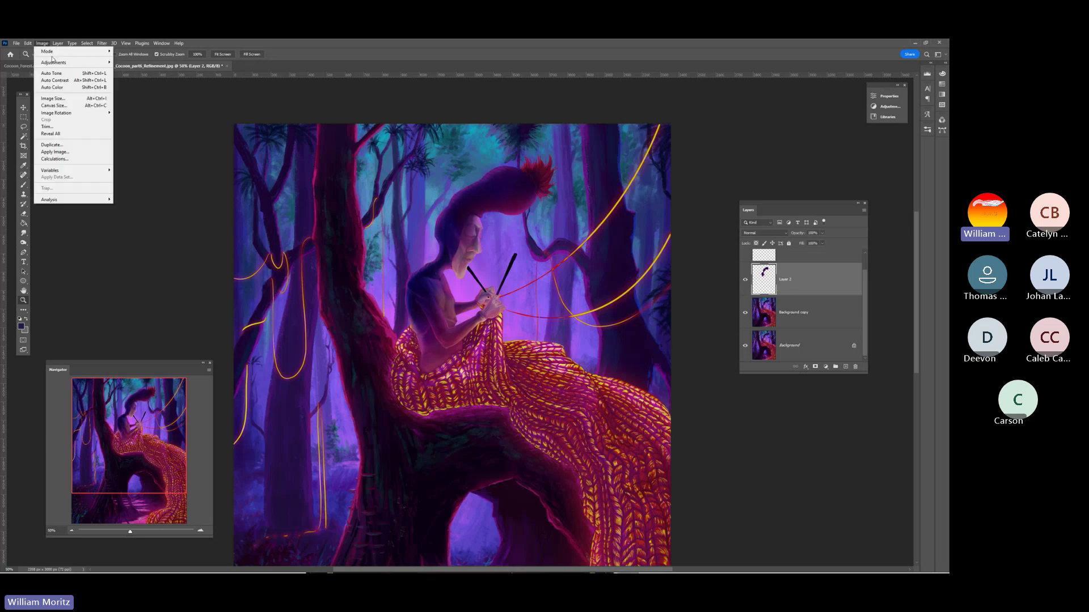
mouse_move(57, 63)
left_click(153, 70)
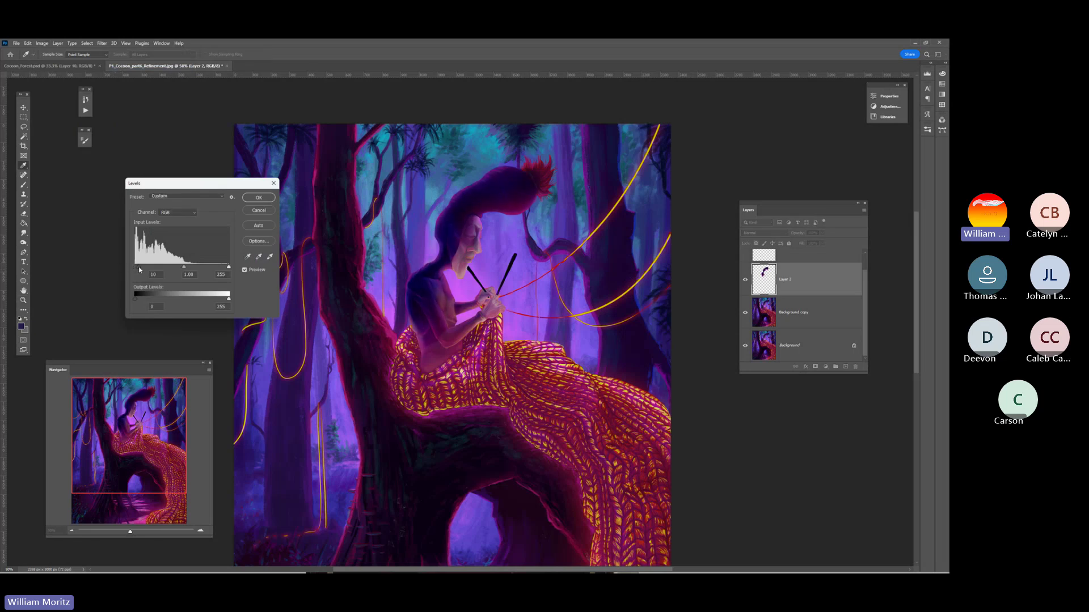
left_click(259, 198)
Compare the figure with and without the darkened layer, both in the full composition and at closer range
left_click(561, 274, "alt")
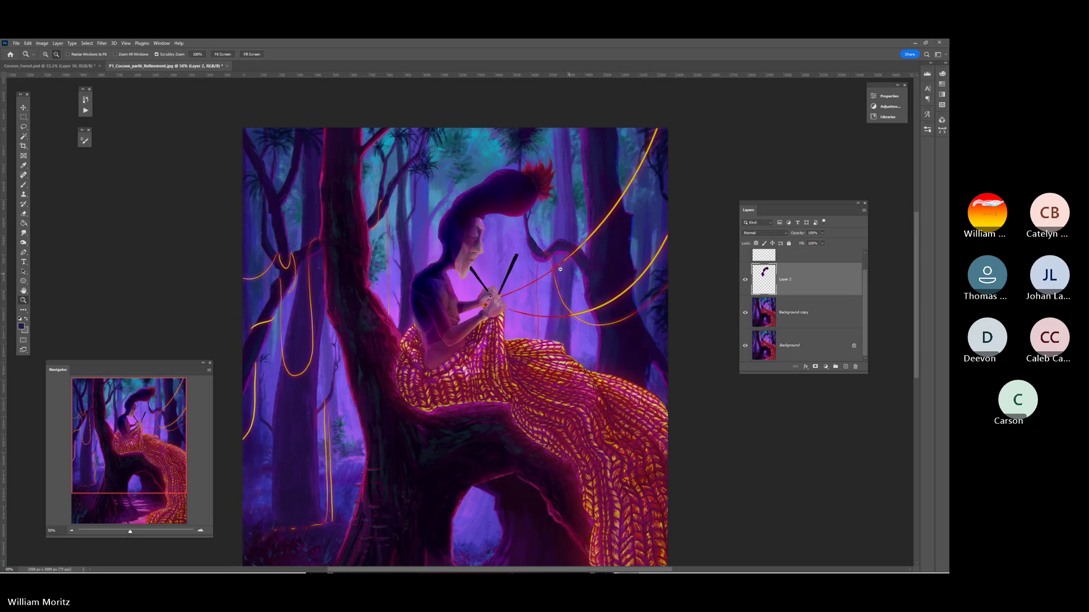
left_click(745, 280)
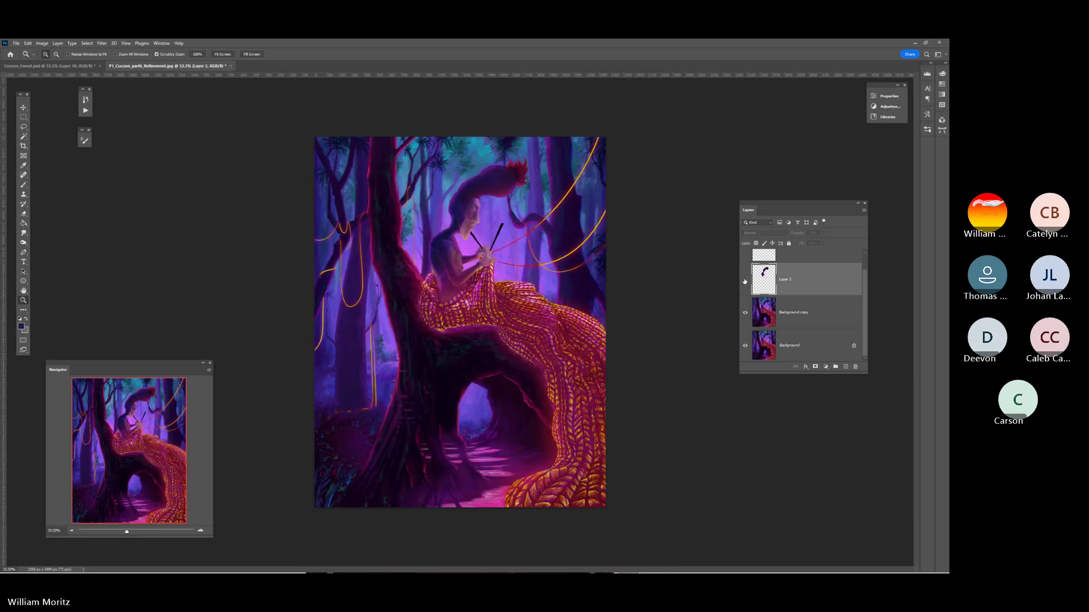
key("ctrl+plus")
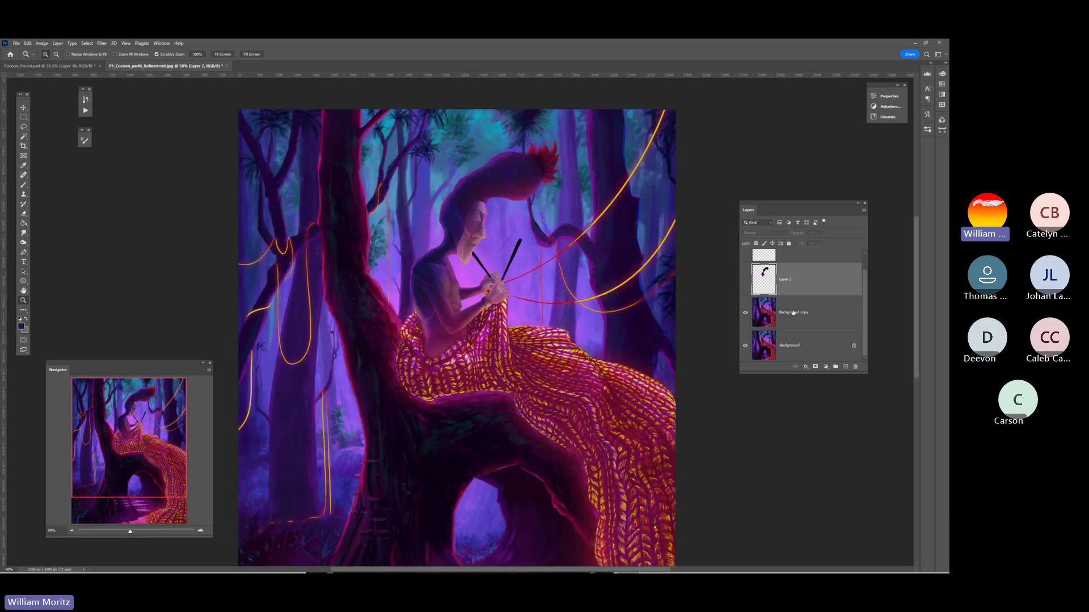
left_click(745, 280)
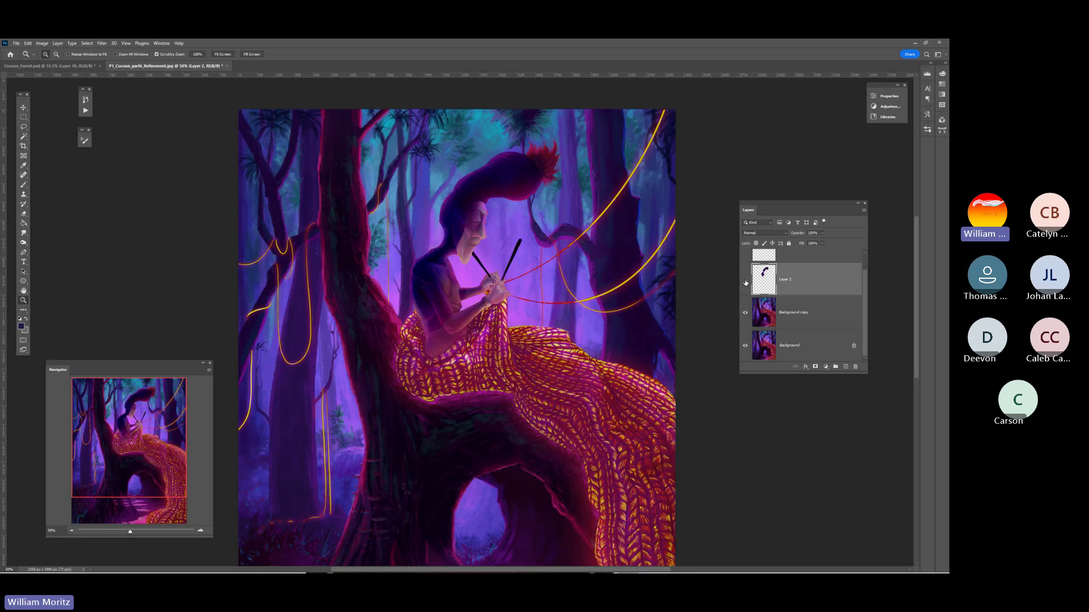
left_click(745, 282)
left_click(745, 281)
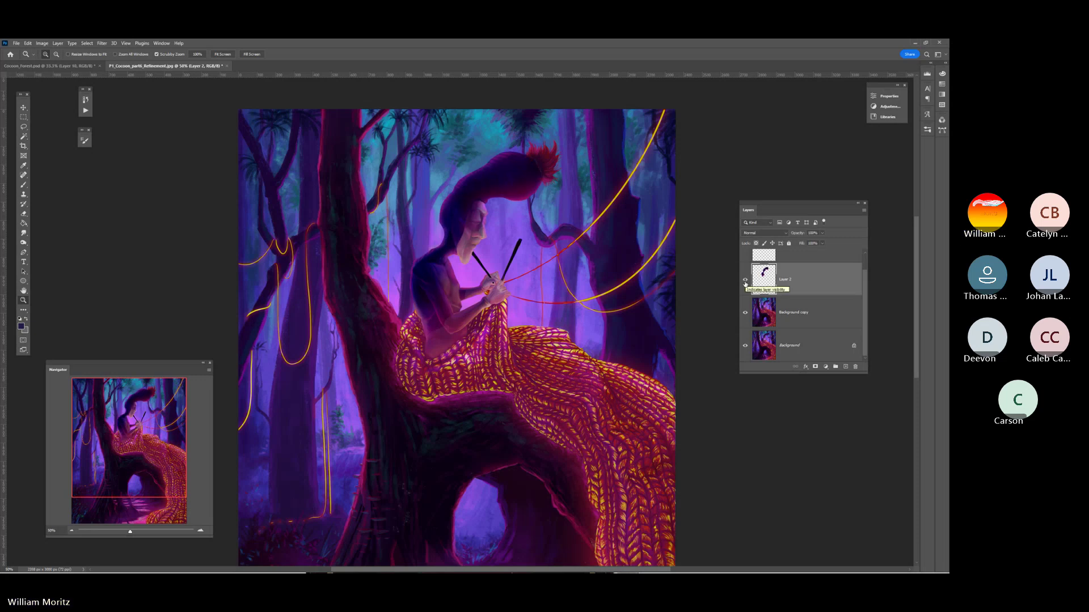
left_click(746, 282)
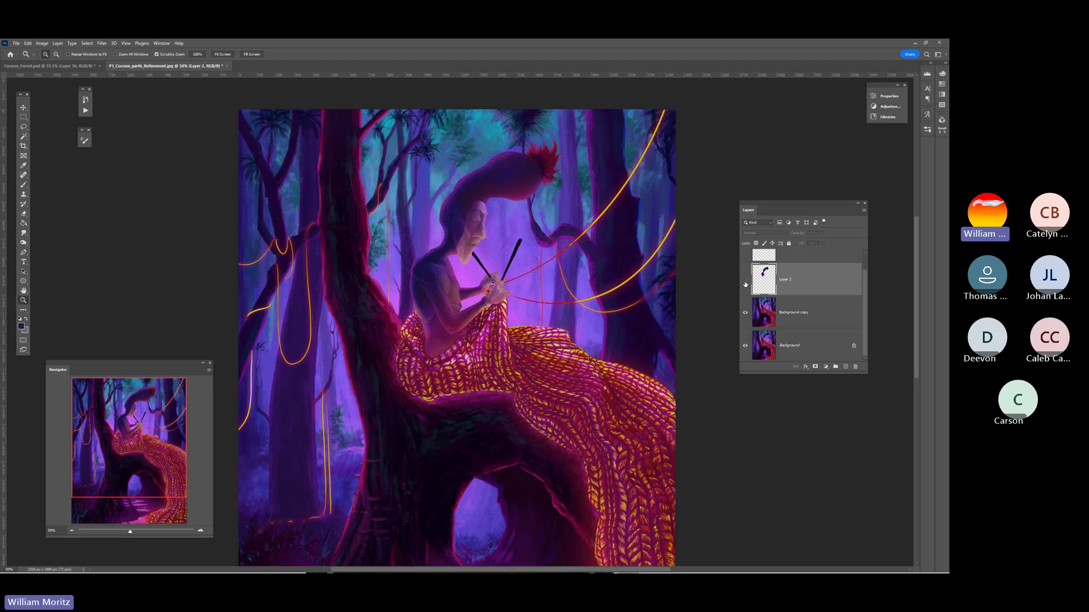
left_click(746, 282)
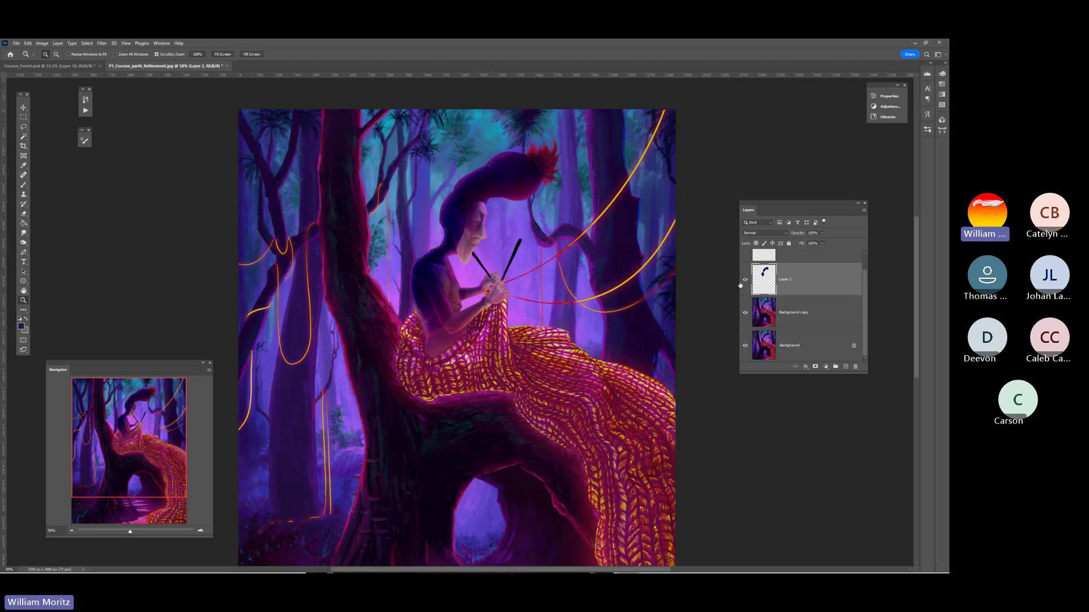
left_click(479, 249, "alt")
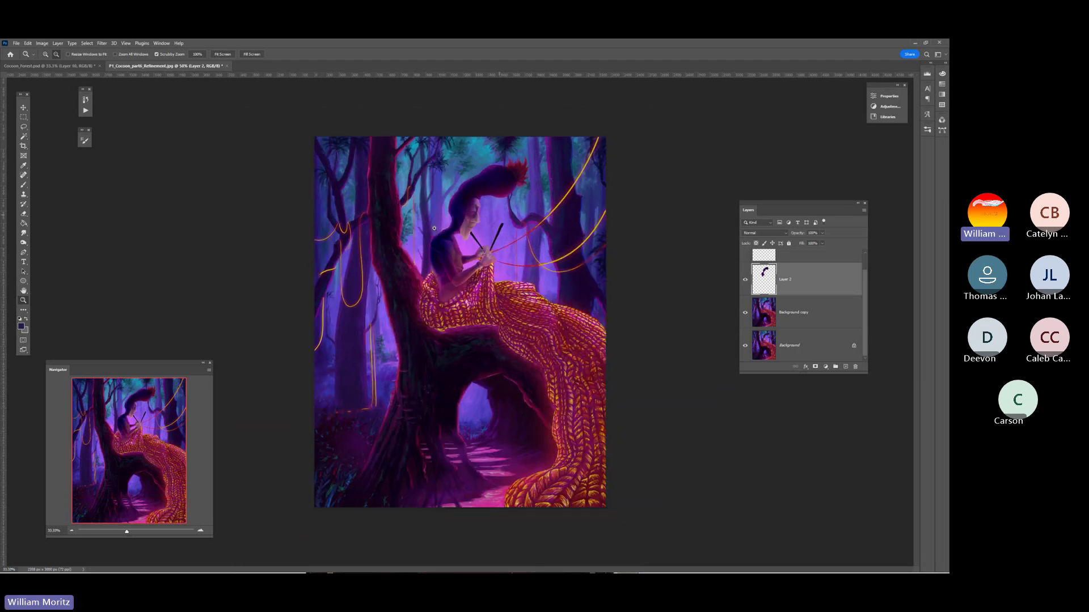
left_click(746, 280)
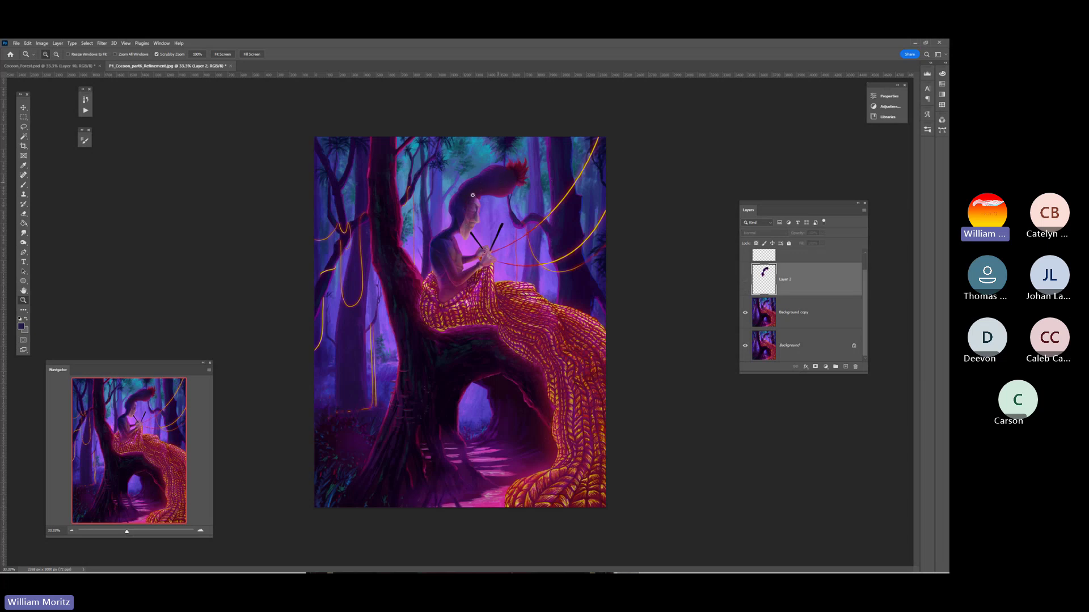
left_click(746, 280)
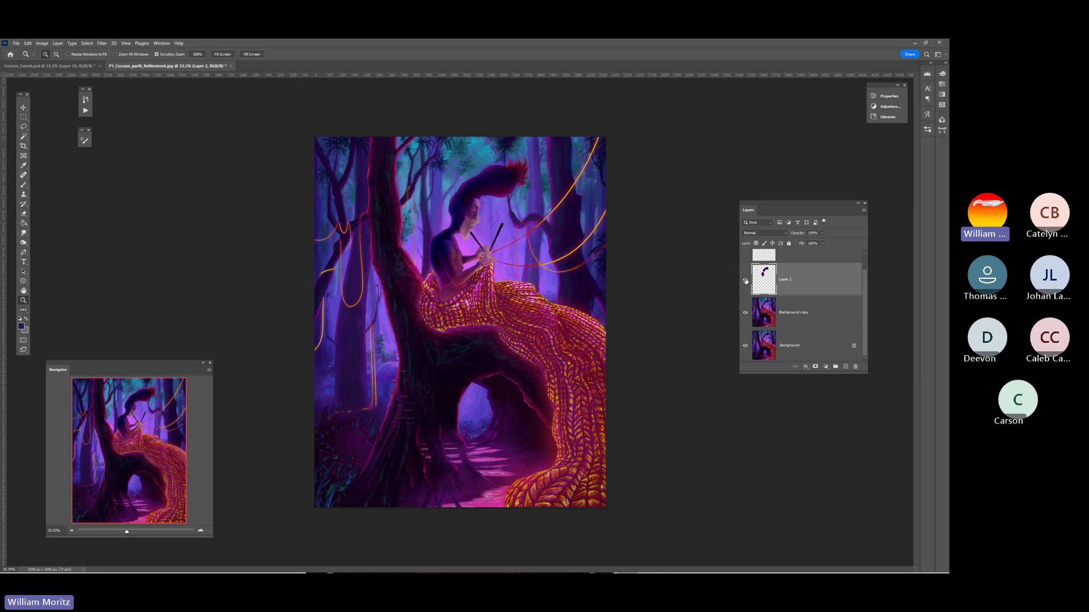
left_click(745, 281)
left_click(745, 280)
left_click(745, 280)
left_click(745, 281)
Soften the hard edge of the darkened layer at the figure's lower torso and arm with a small, low-opacity Eraser
key("e")
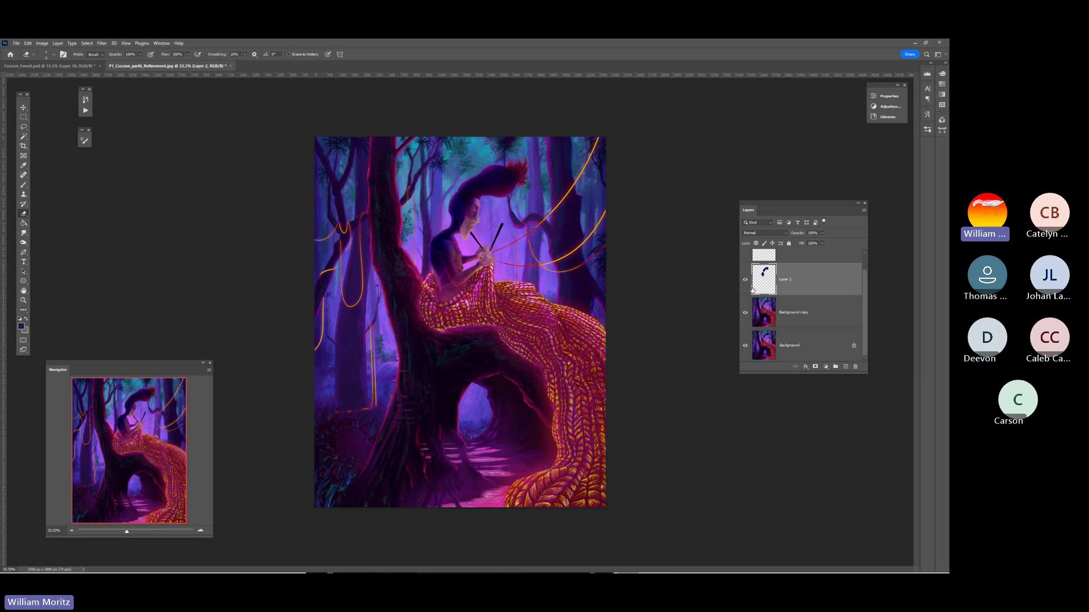
key("bracketright")
left_click(23, 300)
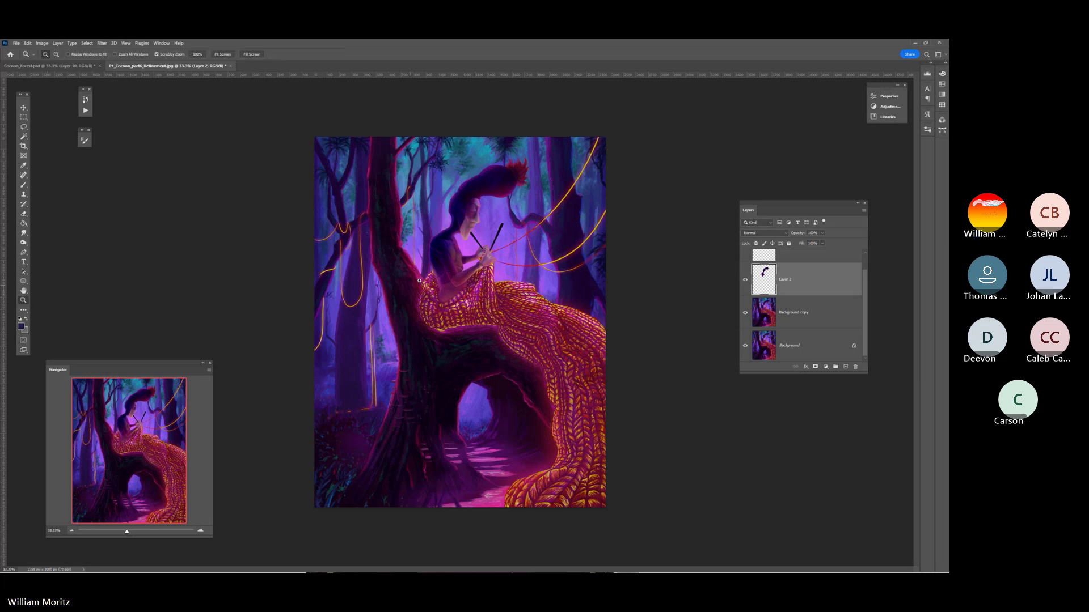
left_click(471, 276)
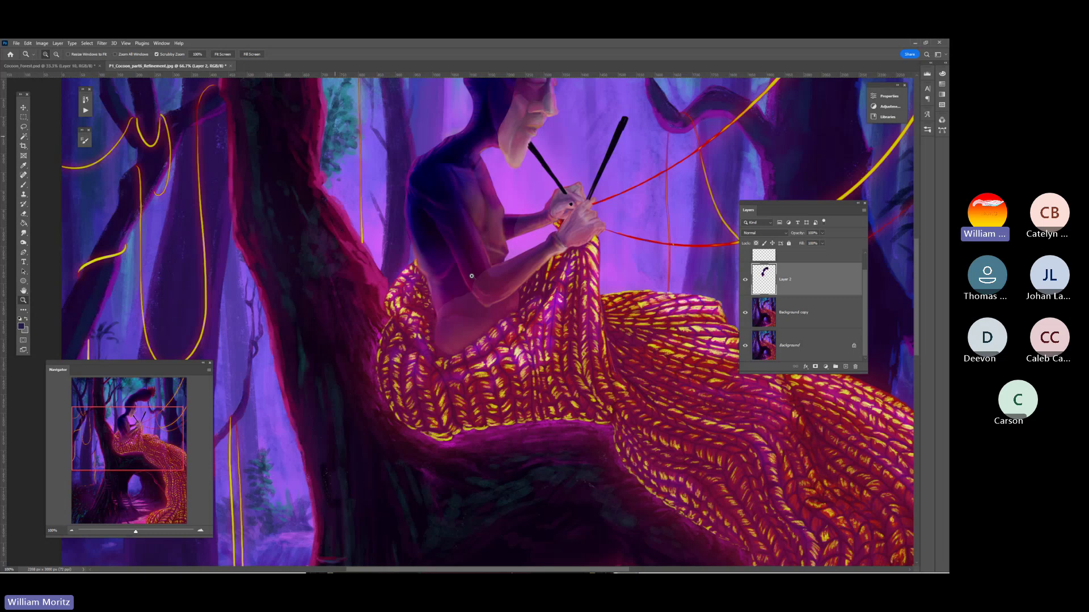
left_click(471, 276)
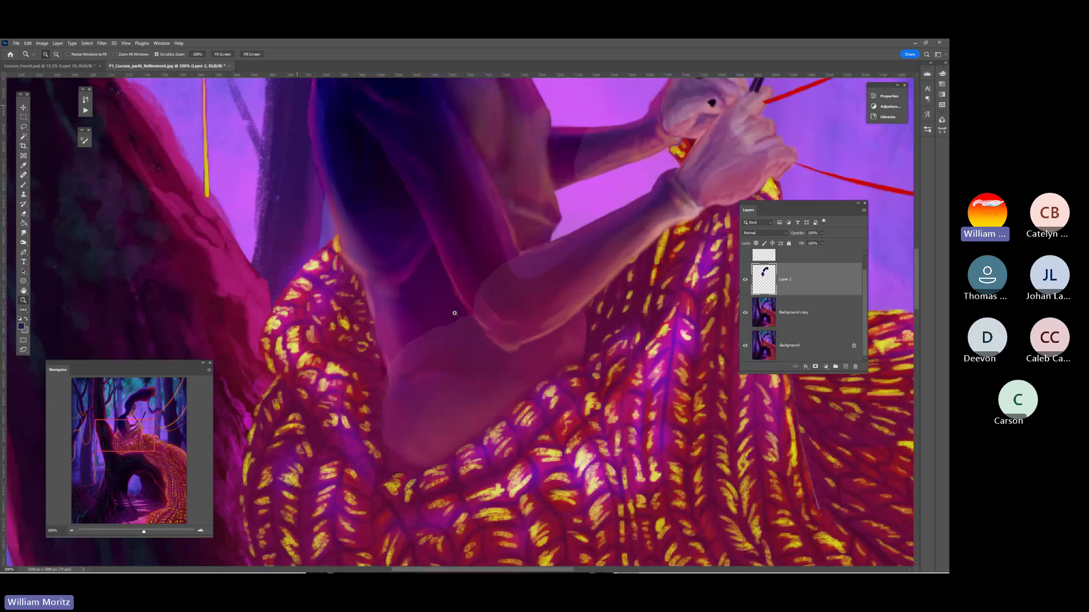
left_click(452, 312)
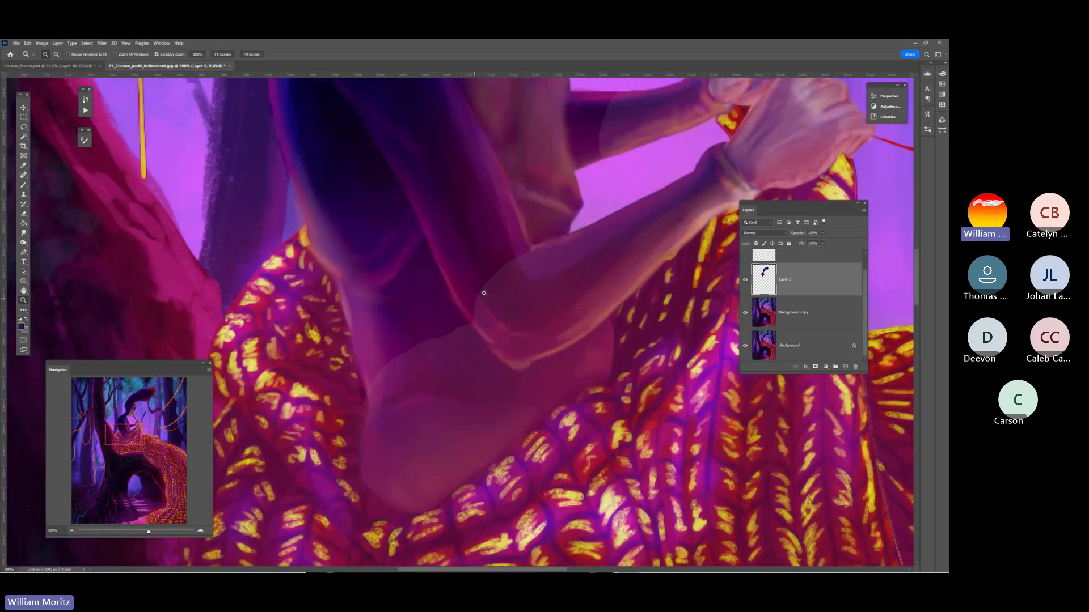
left_click_drag(480, 272, 447, 304)
key("e")
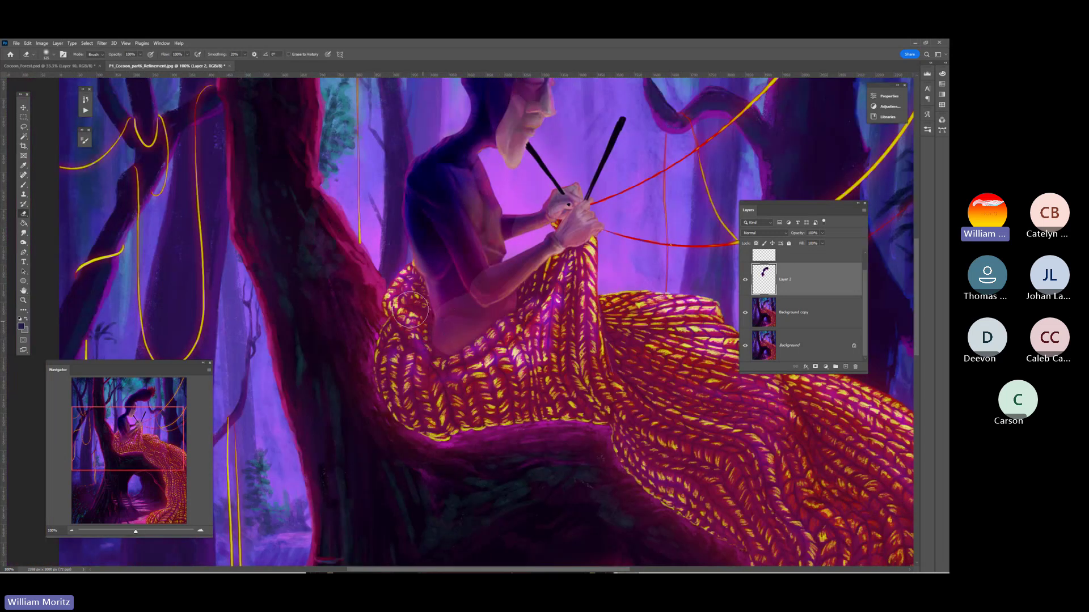
left_click(139, 55)
left_click(456, 324)
key("bracketleft")
key("bracketleft")
key("bracketleft")
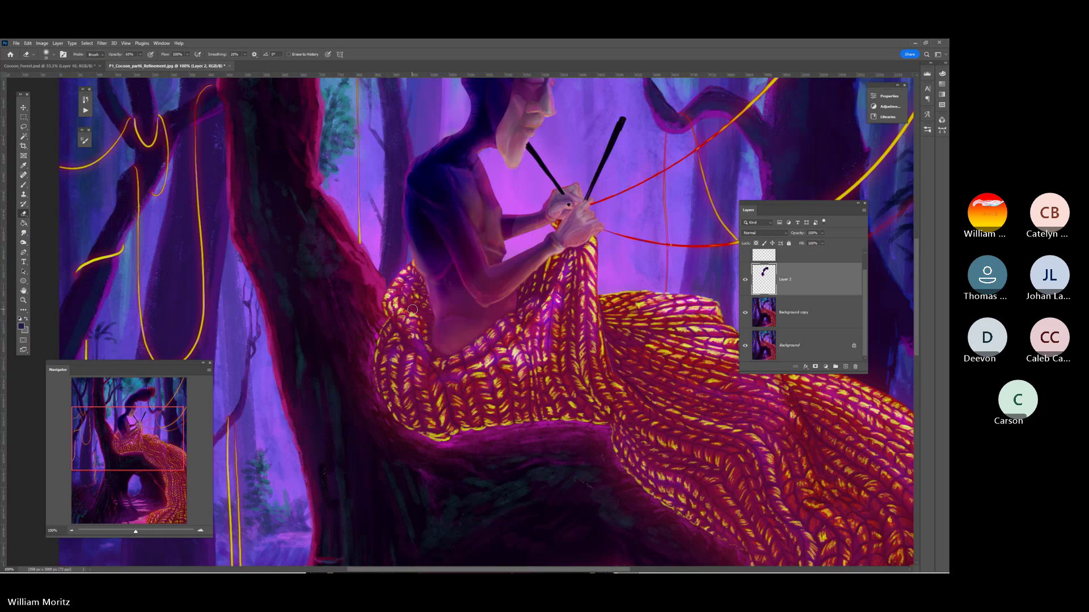
Examine the darkened layer's edges around the figure's face, hair, arms and back
scroll(413, 310, "up", 5)
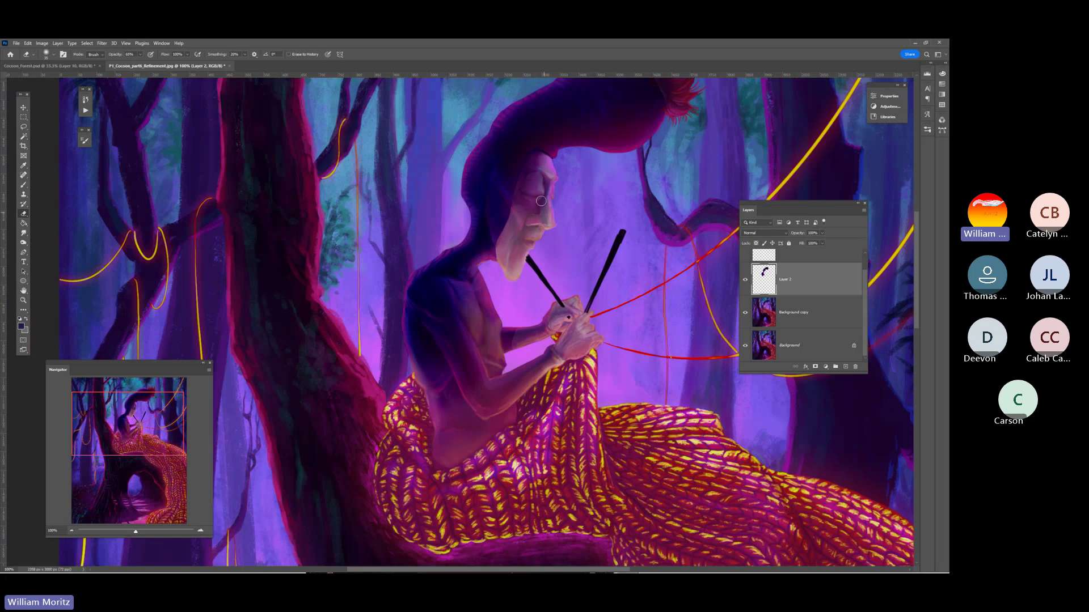
key("r")
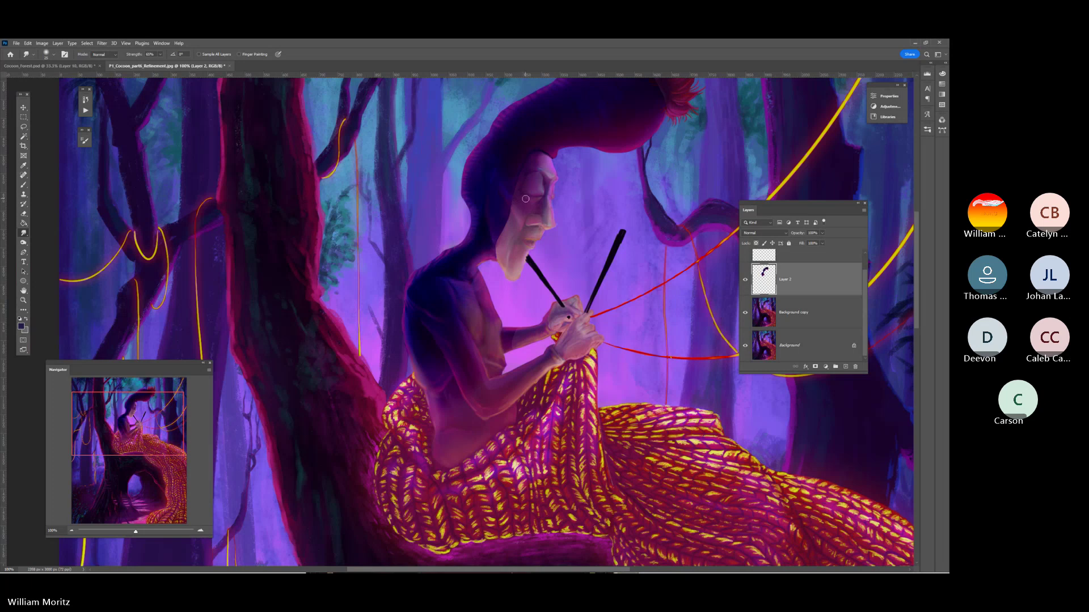
scroll(526, 198, "up", 1)
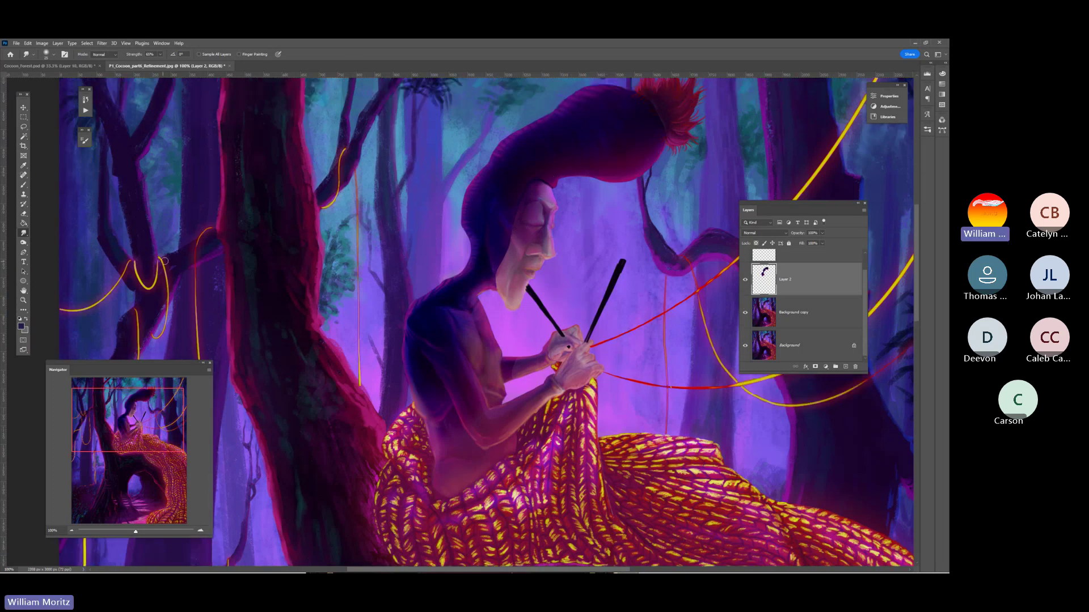
key("e")
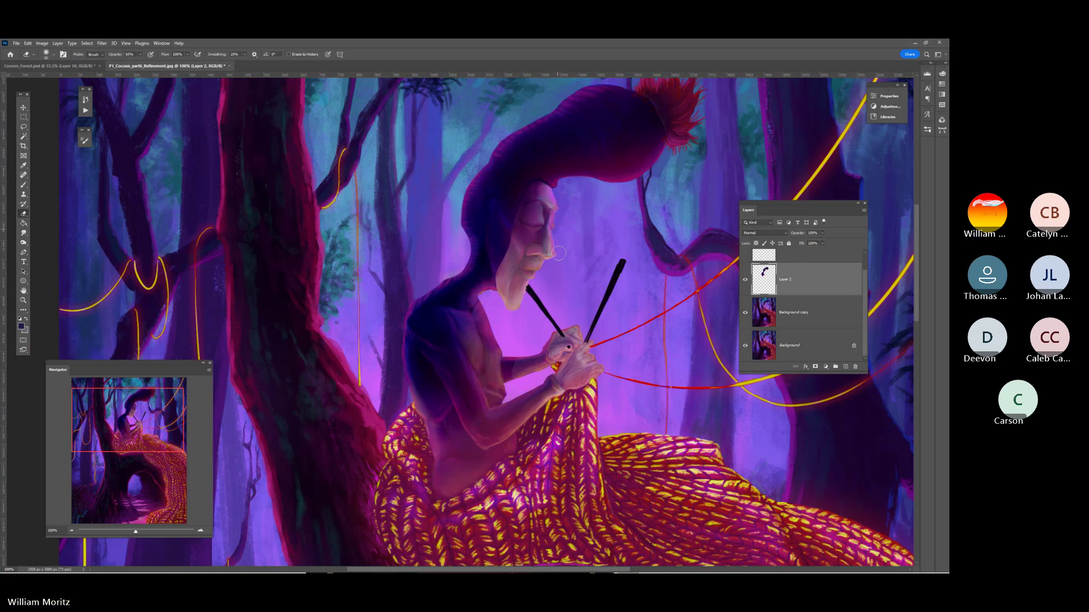
scroll(567, 343, "up", 1)
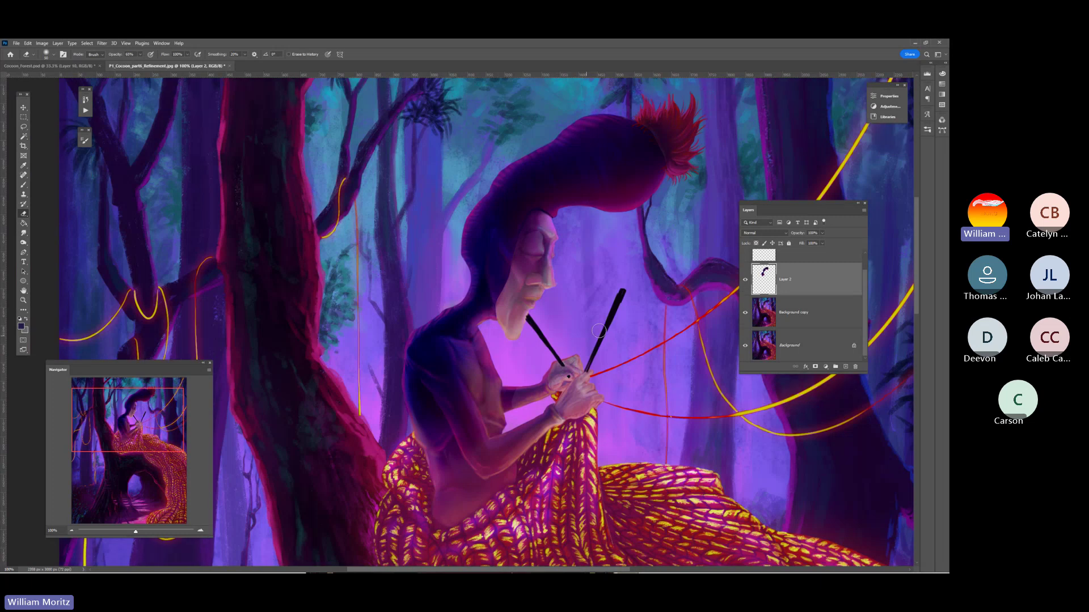
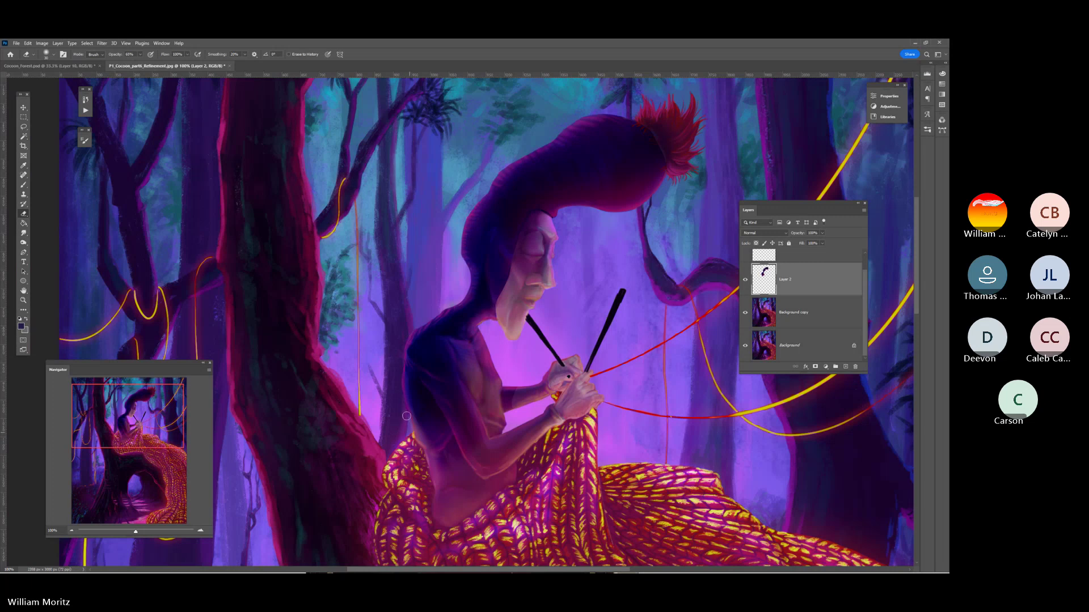
key("bracketright")
key("bracketright")
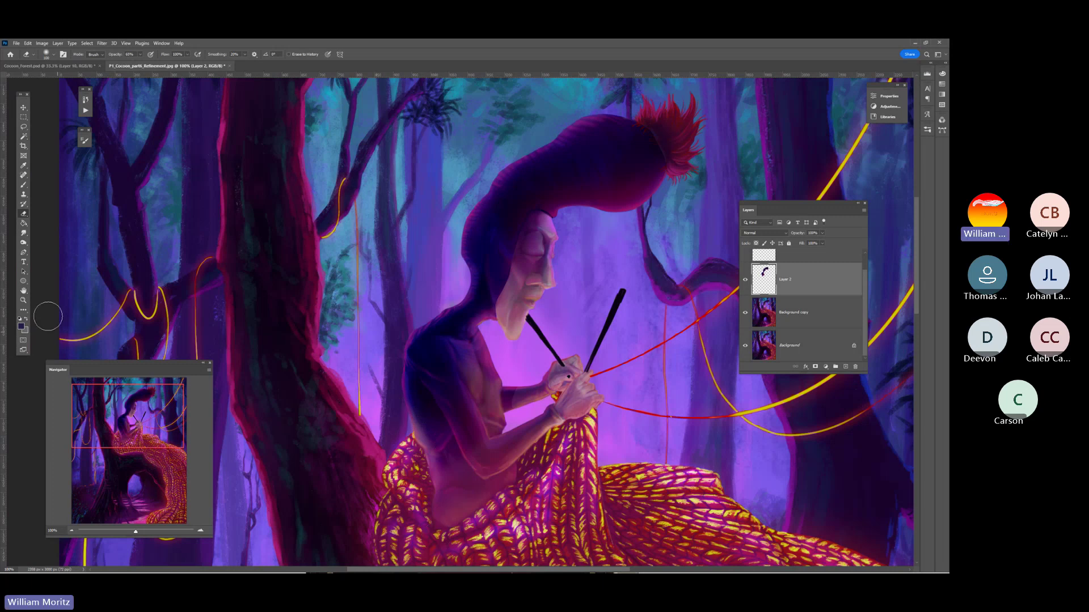
Check the blended darkening against the original figure by toggling the copied layer in the full composition
left_click(23, 300)
left_click(720, 273, "alt")
left_click(720, 272, "alt")
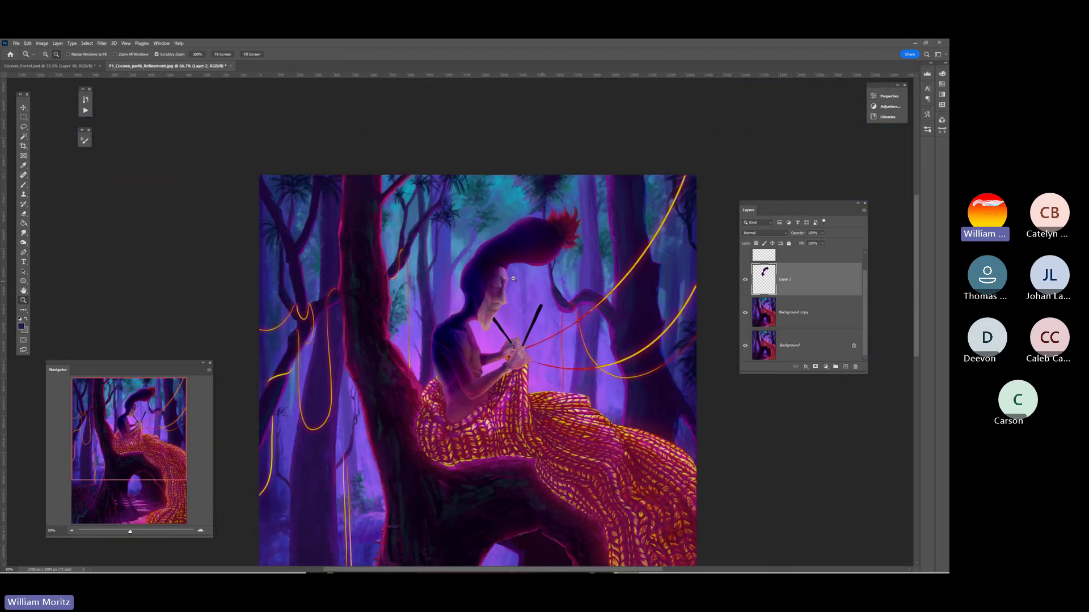
left_click(746, 281)
left_click(746, 282)
left_click(746, 281)
left_click(746, 281)
left_click(564, 291)
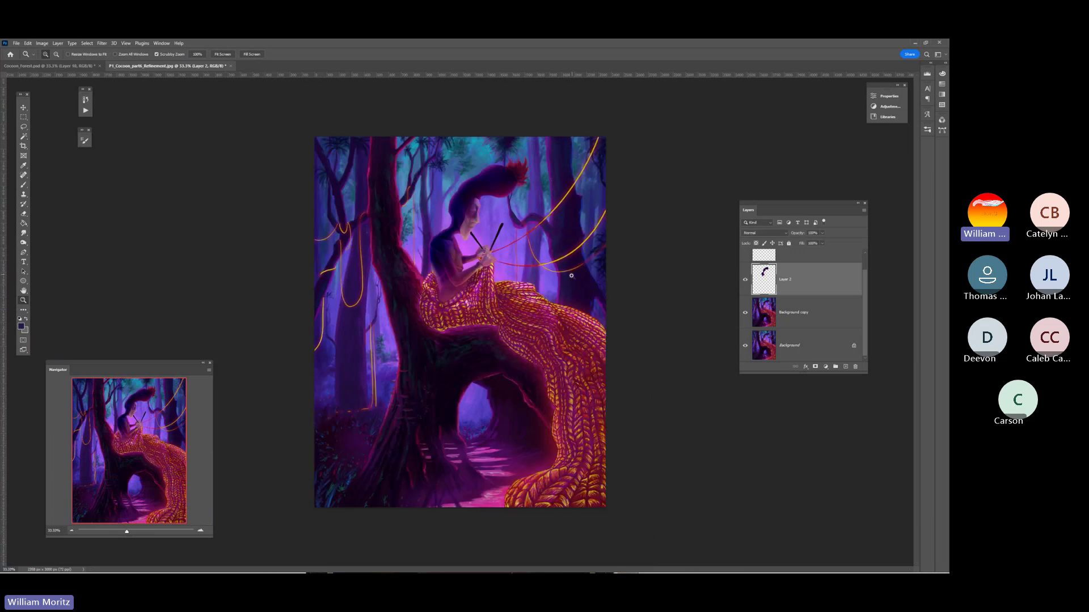
Compare the figure with and without the darkened layer in the full composition
key("ctrl+shift+s")
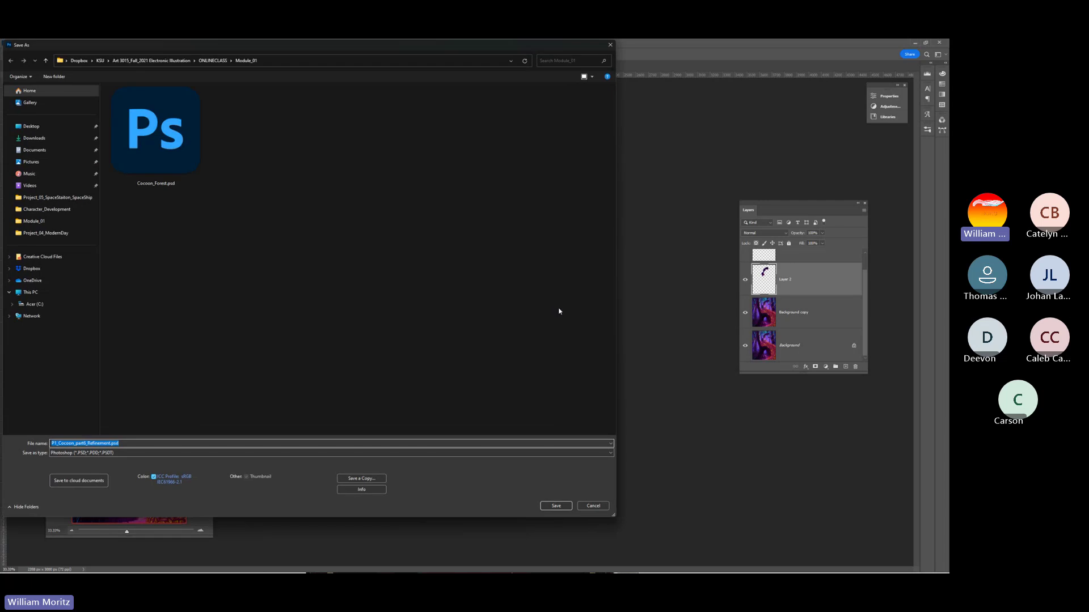
left_click(593, 506)
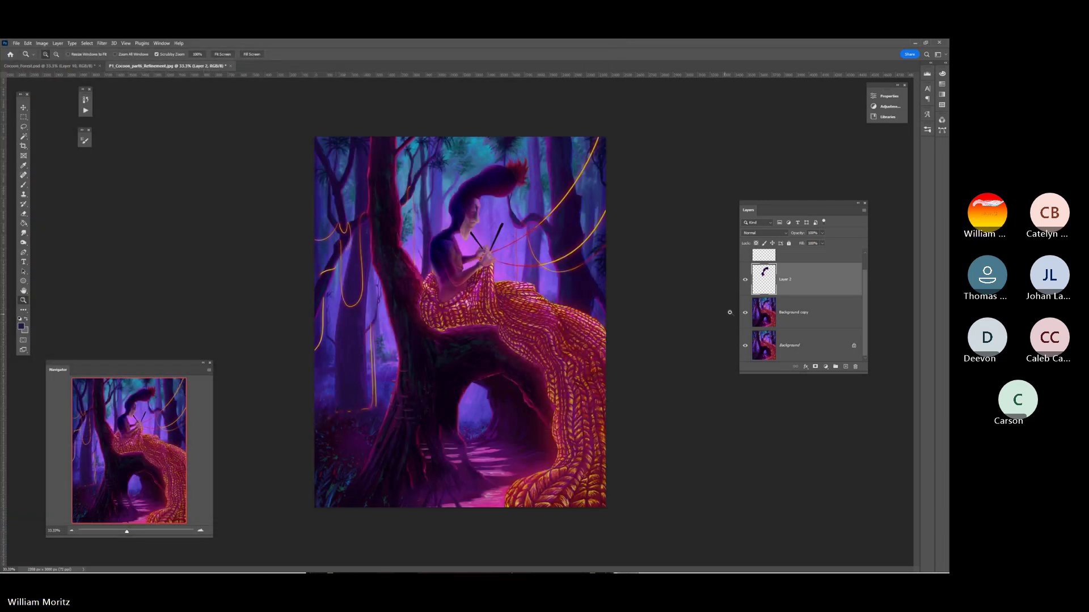
left_click(745, 281)
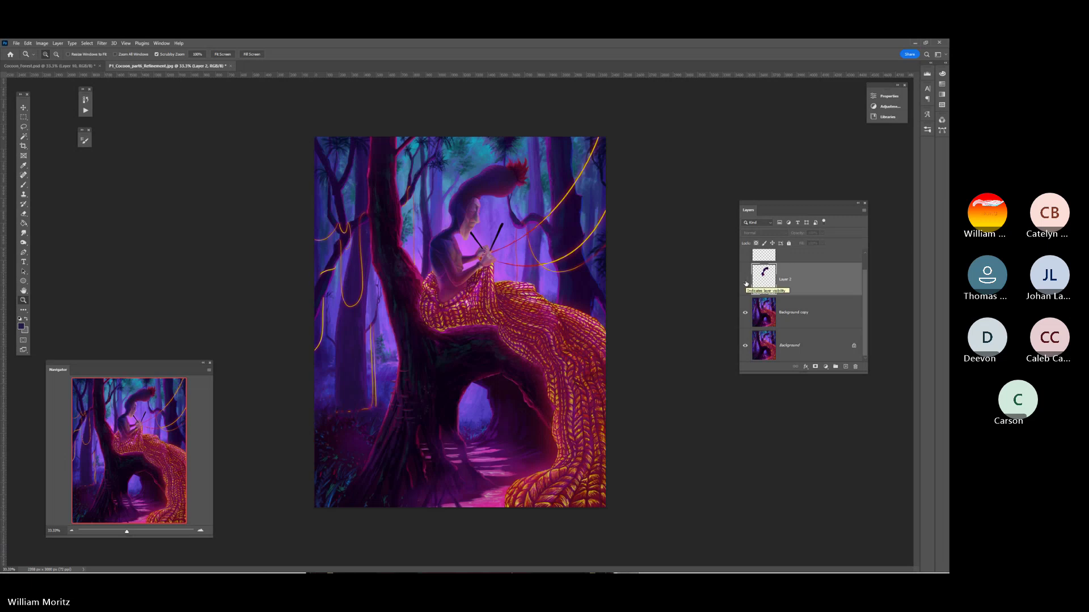
left_click(746, 282)
left_click(745, 282)
left_click(745, 282)
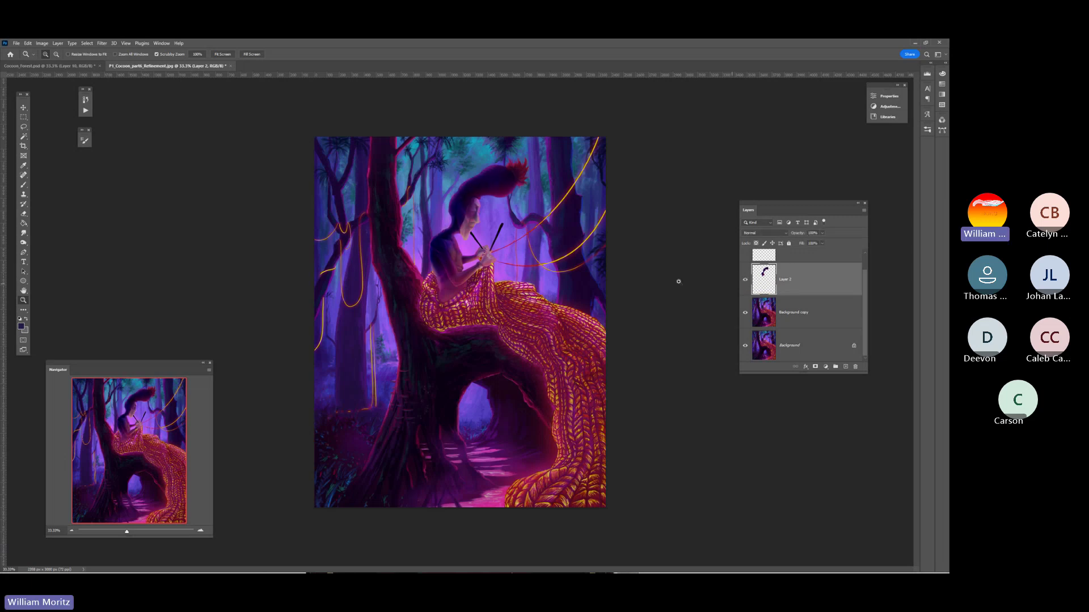
Reduce the darkening over the figure's face and neck with a larger Eraser at a lower opacity
key("e")
key("bracketright")
key("bracketright")
key("bracketright")
key("bracketright")
key("bracketright")
key("bracketright")
key("bracketright")
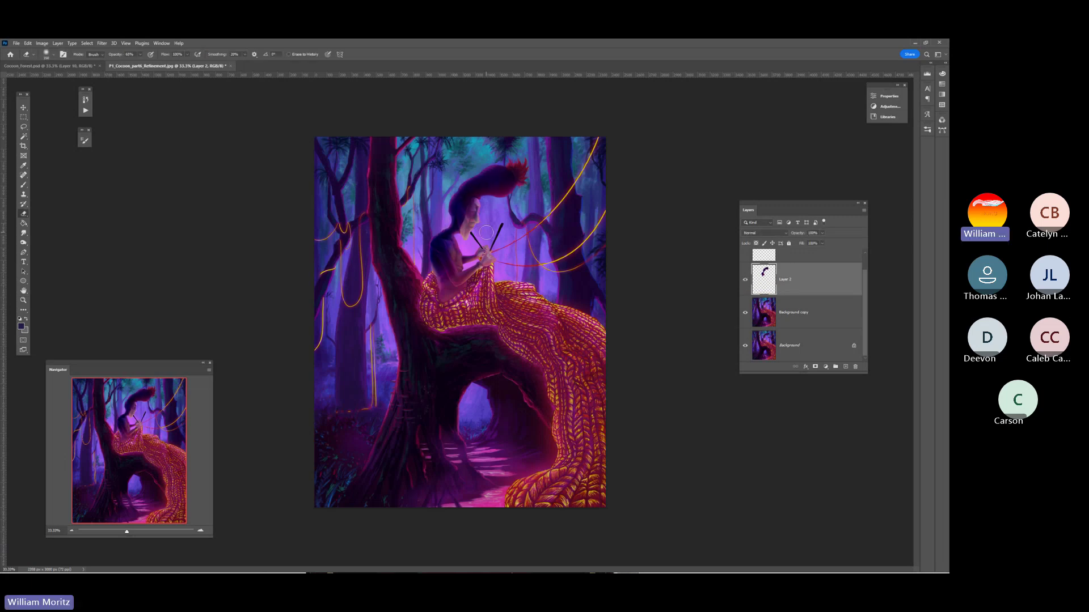
left_click_drag(141, 56, 131, 65)
key("bracketleft")
key("bracketleft")
key("bracketleft")
mouse_move(479, 221)
left_mouse_down()
mouse_move(476, 213)
mouse_move(470, 233)
left_mouse_up()
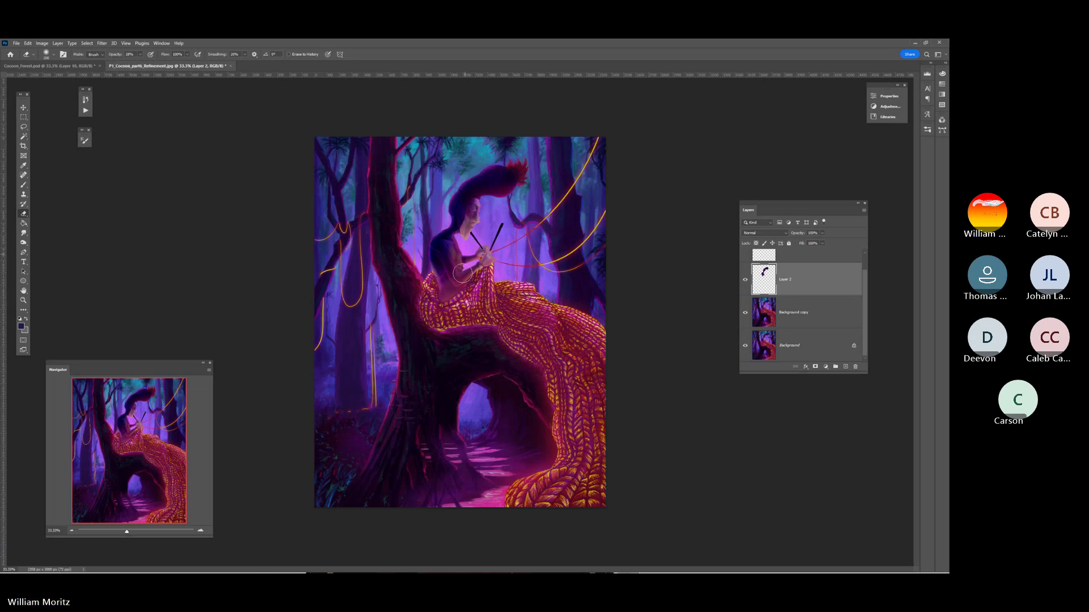
Check the softened darkening on the face and body by toggling the darkened layer repeatedly
left_click(745, 280)
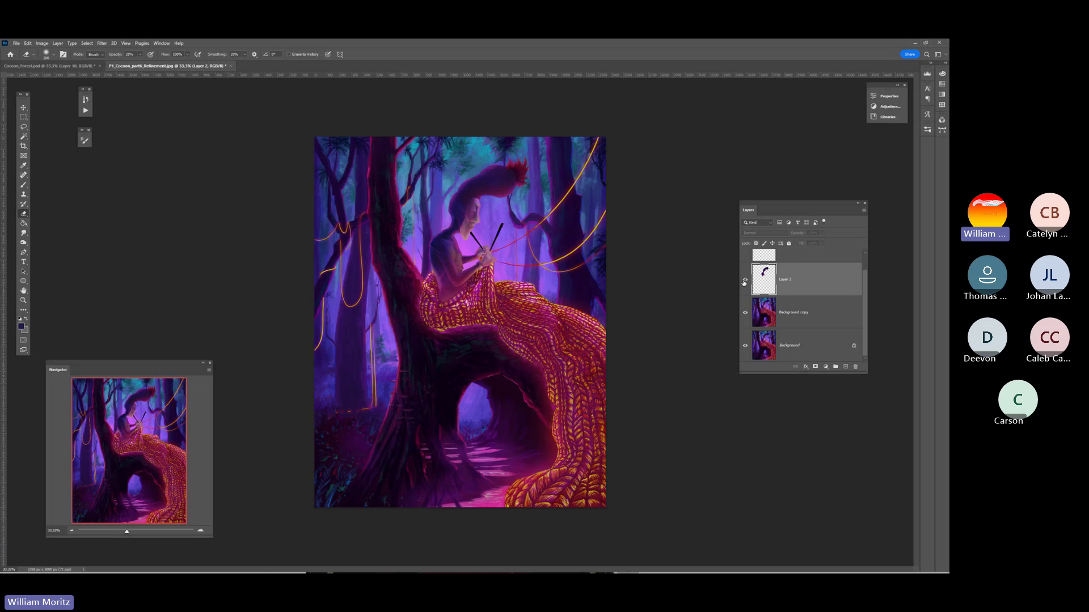
left_click(744, 280)
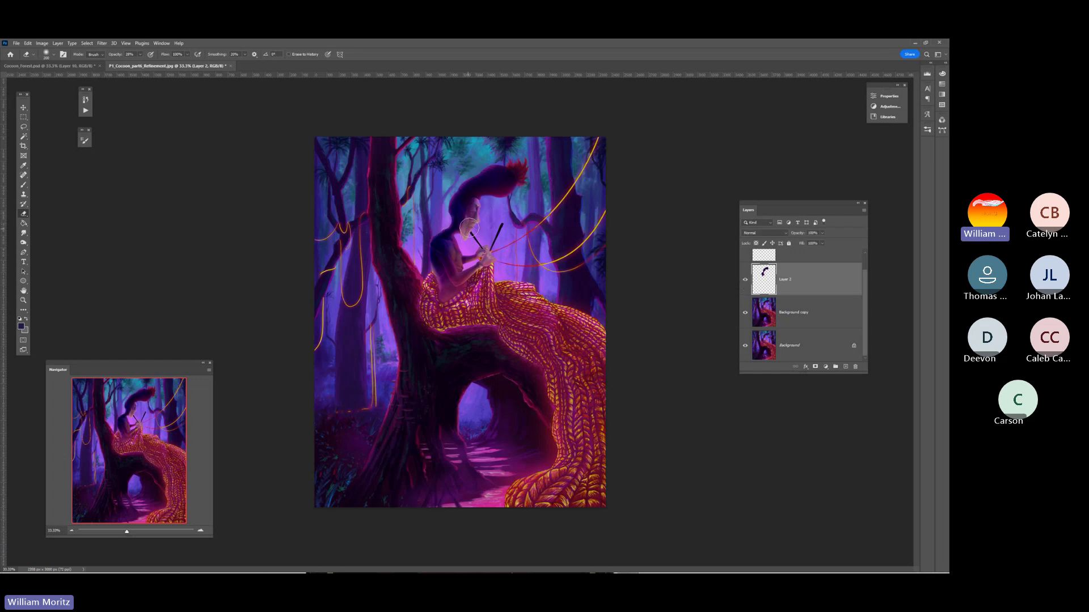
left_click(746, 280)
left_click(746, 280)
left_click(746, 280)
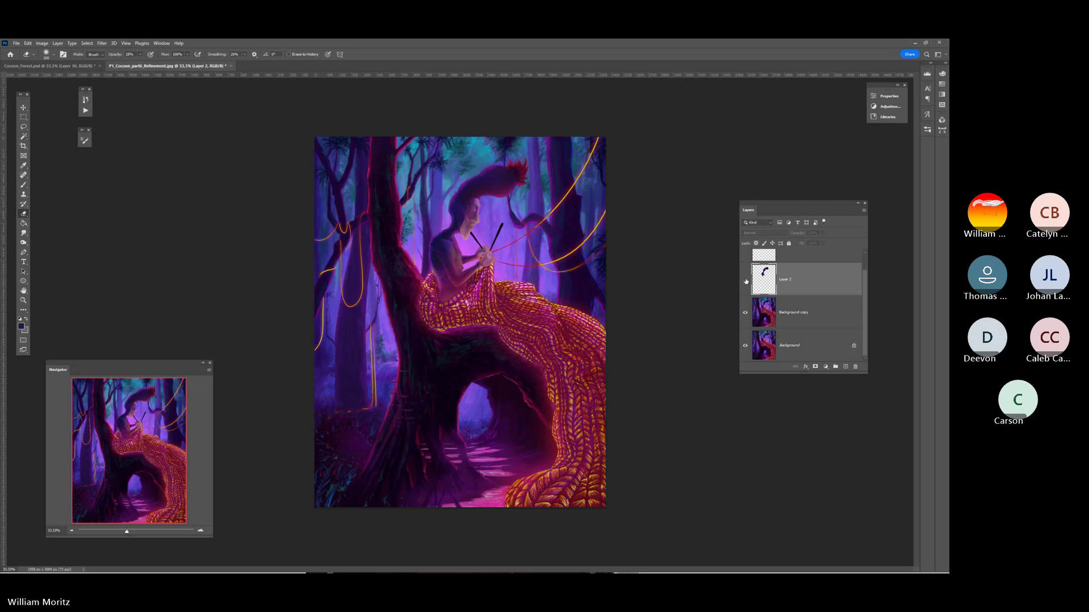
left_click(746, 281)
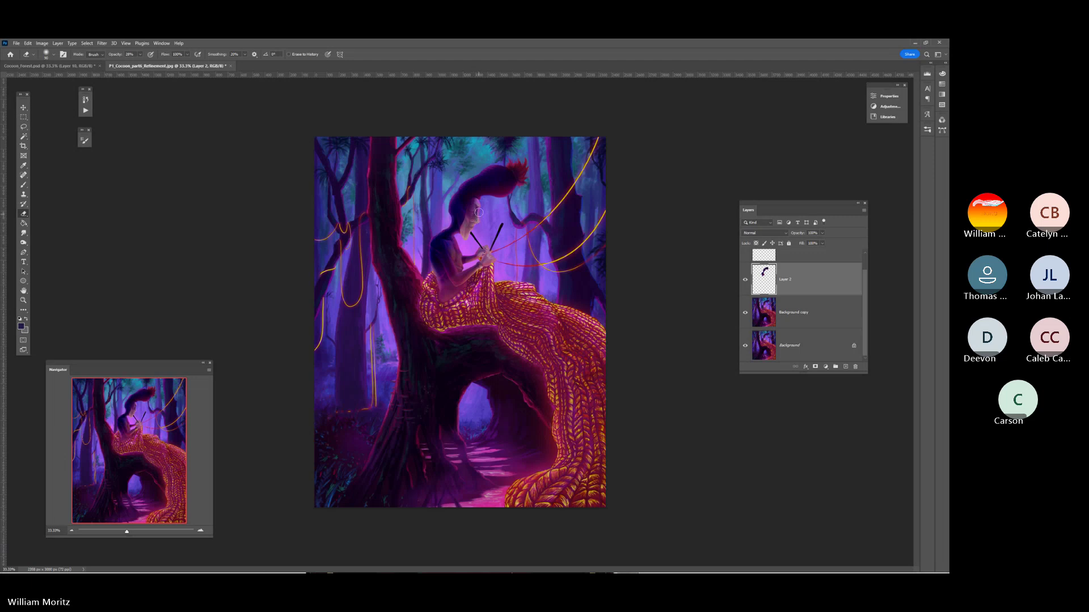
left_click(745, 280)
left_click(745, 280)
left_click(745, 280)
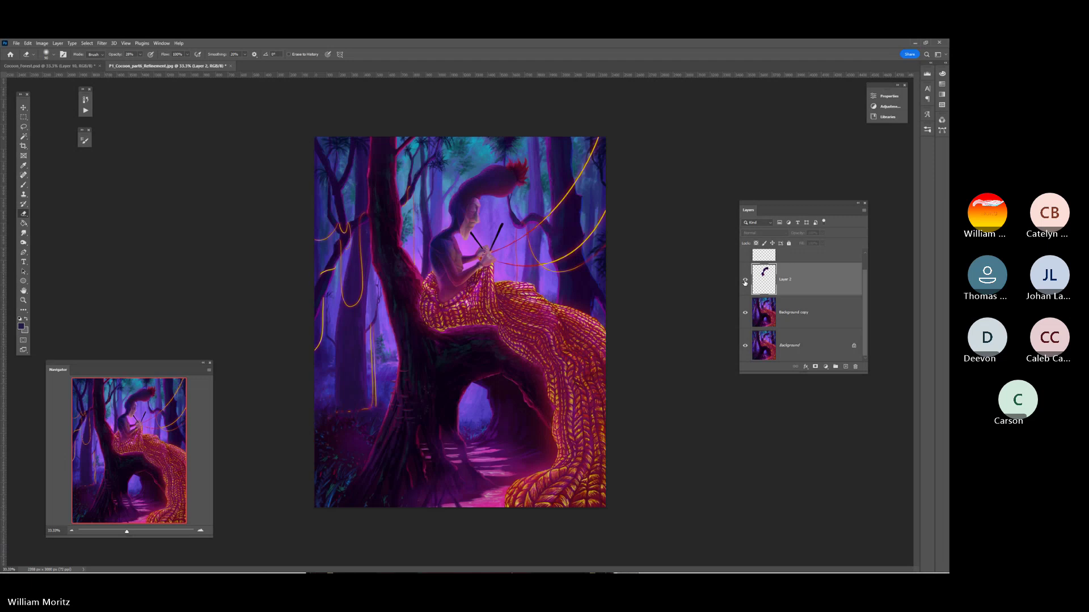
left_click(745, 280)
left_click(745, 280)
left_click(746, 280)
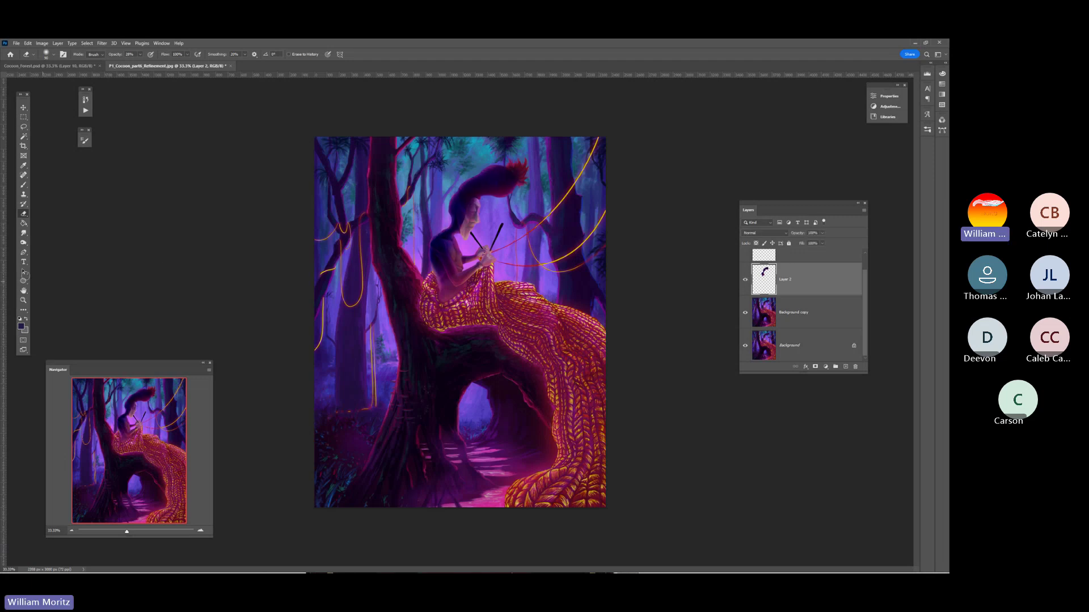
Compare the adjusted composition at reduced size with a close-up of the original figure in Cocoon_Forest.psd
left_click(23, 300)
left_click(298, 228, "alt")
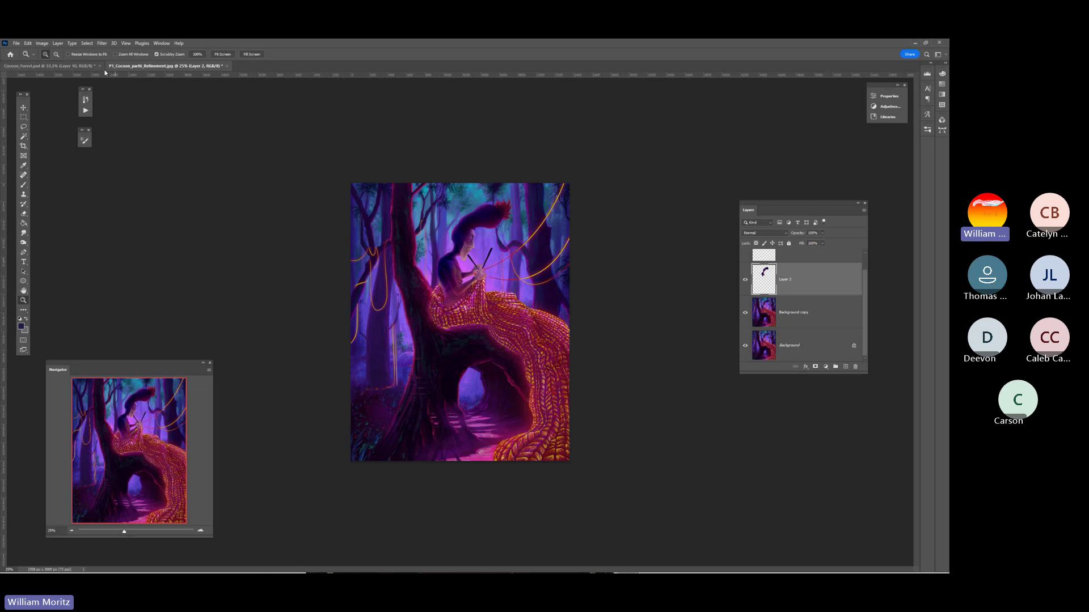
left_click(73, 66)
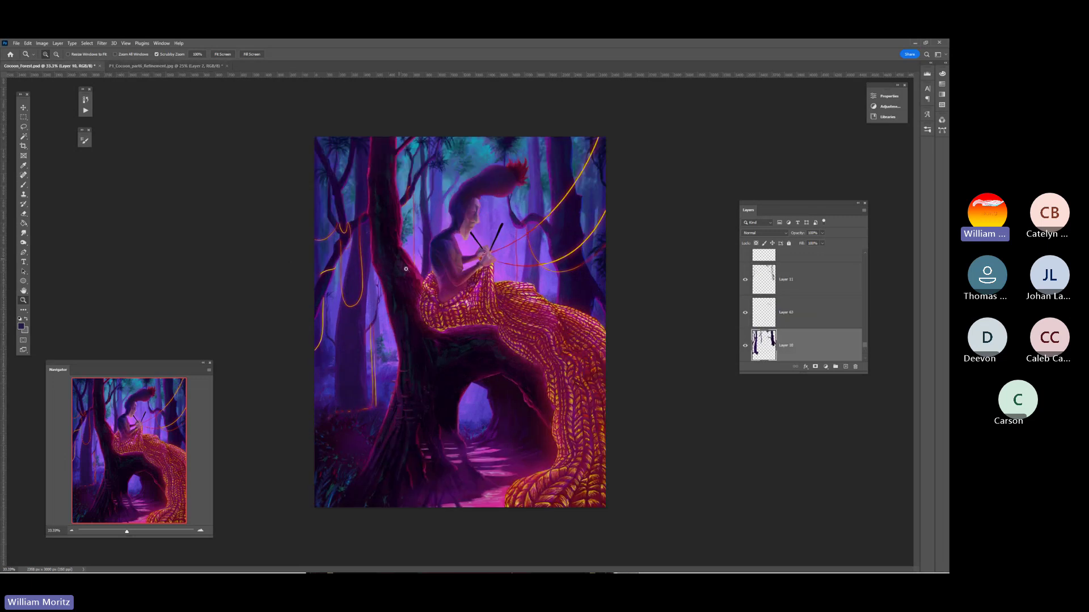
double_click(435, 220)
left_click_drag(435, 220, 425, 274)
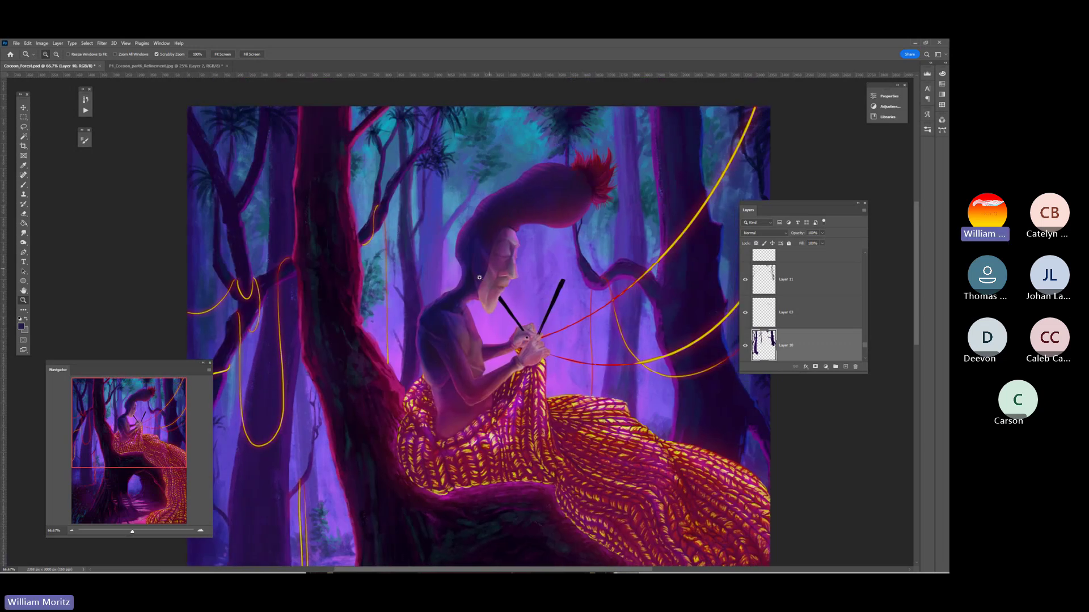
key("ctrl+Tab")
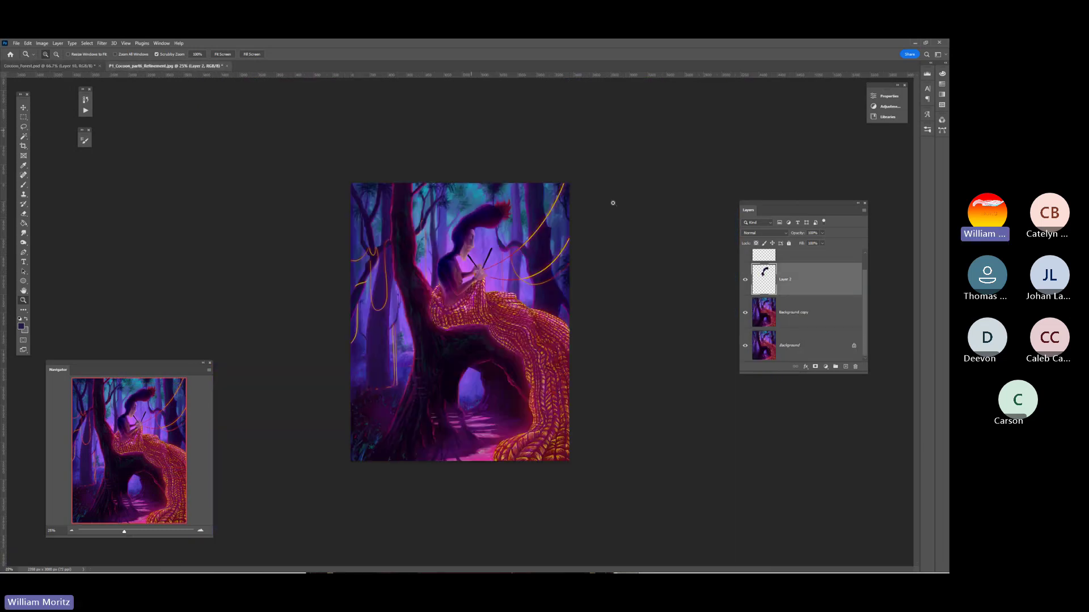
Merge the two upper layers and the Background copy into a single layer above the Background
key("alt+bracketright")
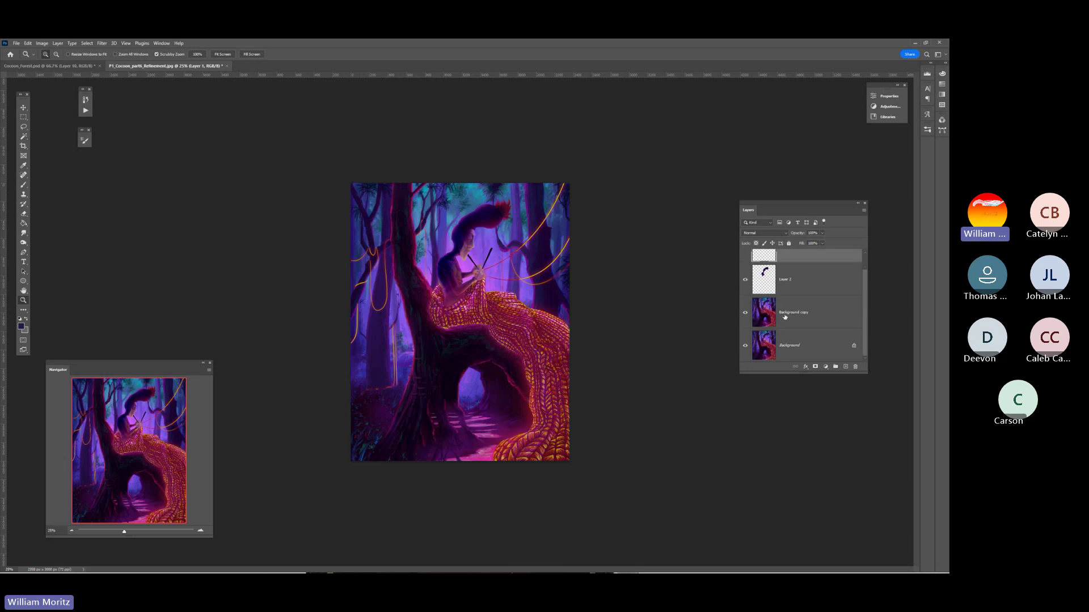
left_click(785, 323)
key("ctrl+e")
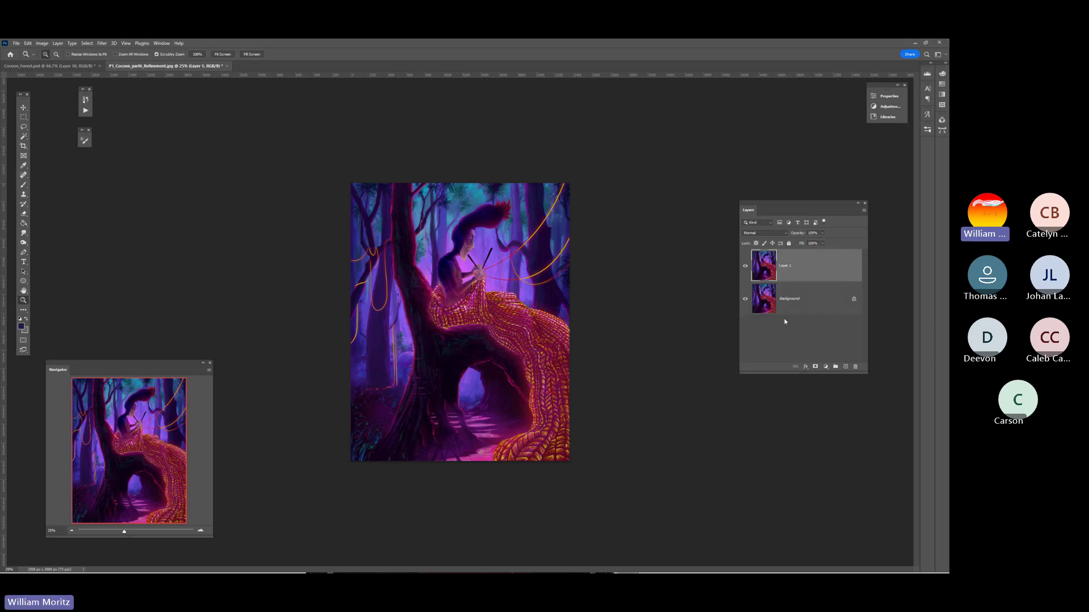
Desaturate the merged layer to check its values in grayscale, and undo both the desaturation and the merge
left_click(39, 45)
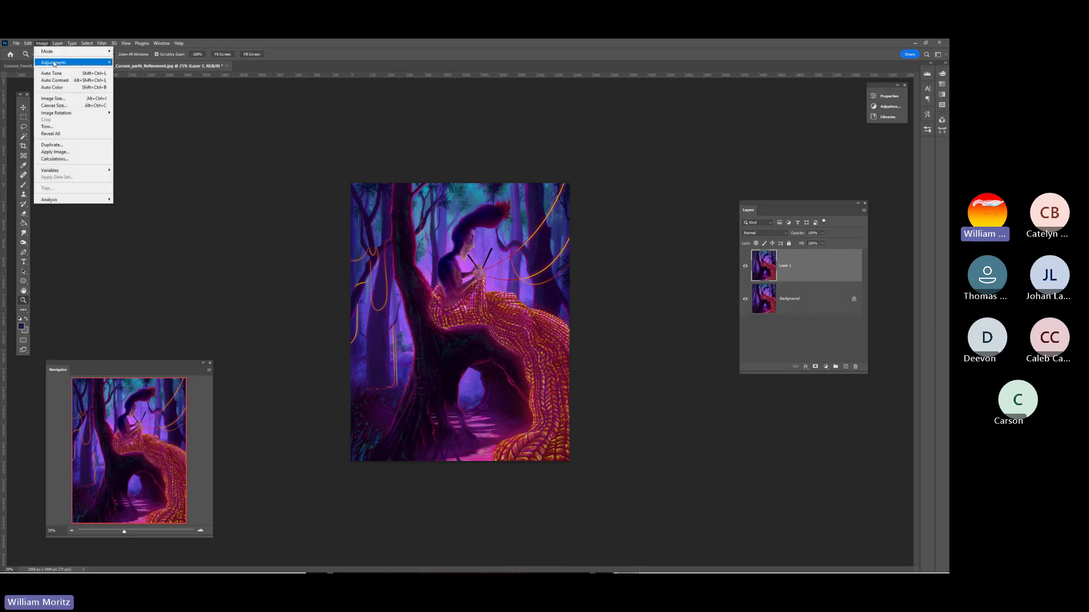
mouse_move(55, 64)
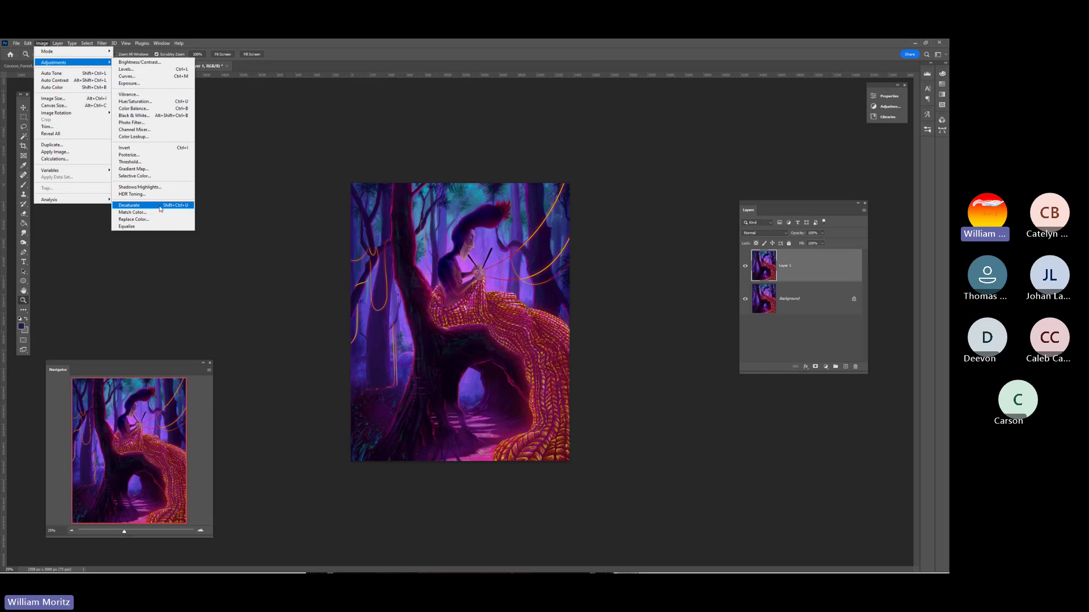
left_click(159, 206)
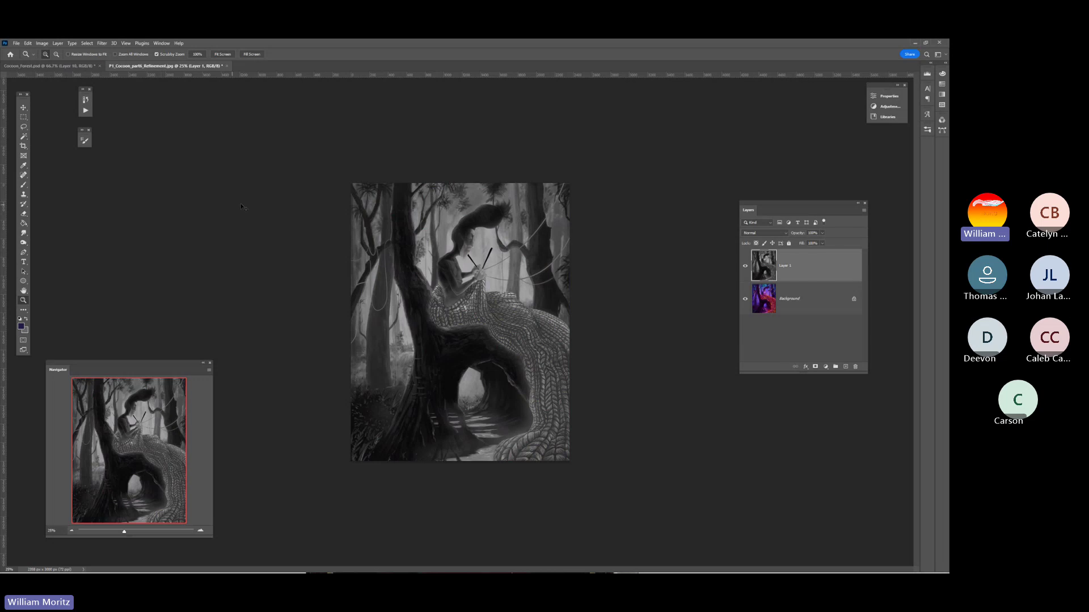
key("ctrl+z")
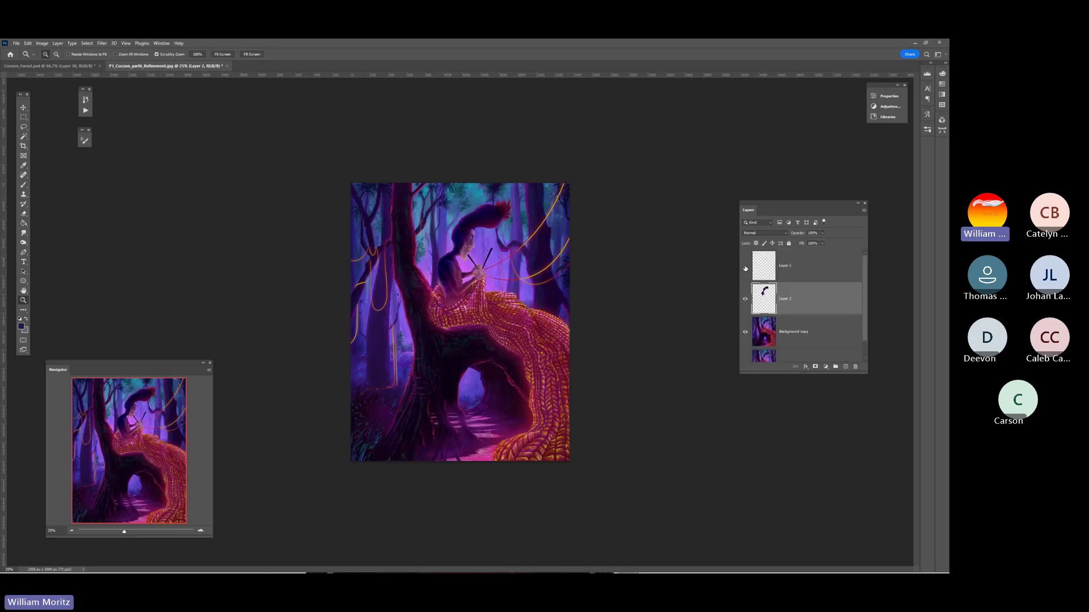
Try a strong positive hue shift on the Background copy layer with Hue/Saturation, and cancel it
left_click(768, 267)
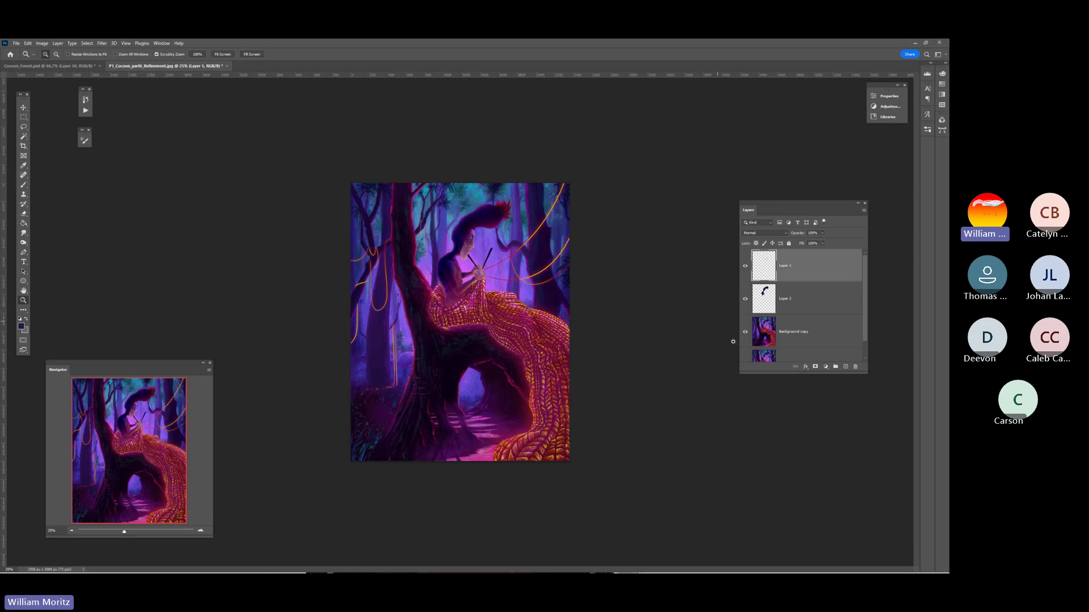
key("alt+bracketleft")
key("alt+bracketleft")
left_click(43, 44)
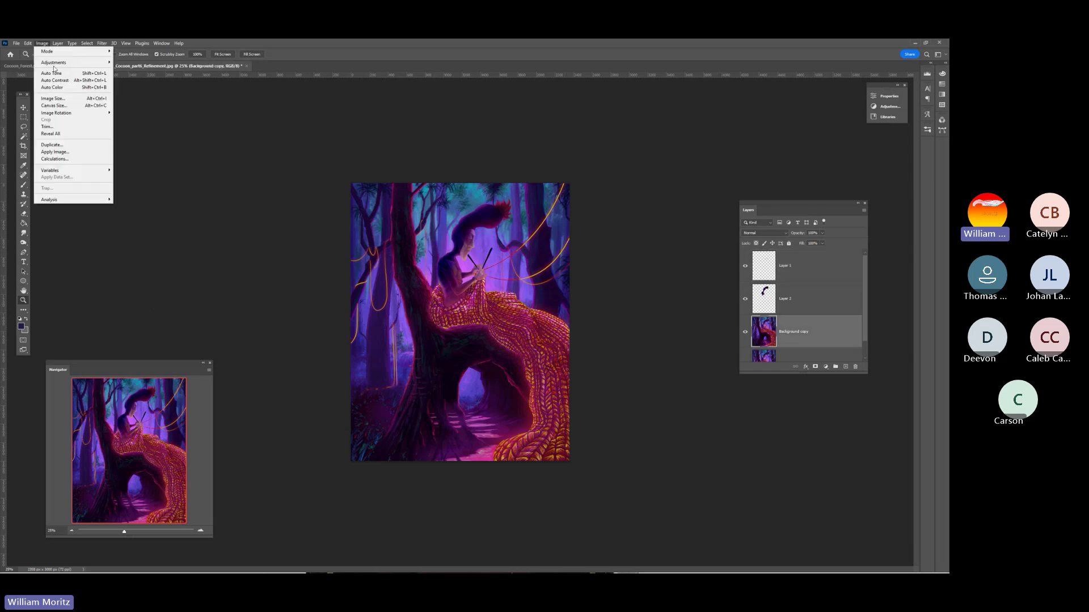
mouse_move(57, 62)
left_click(161, 102)
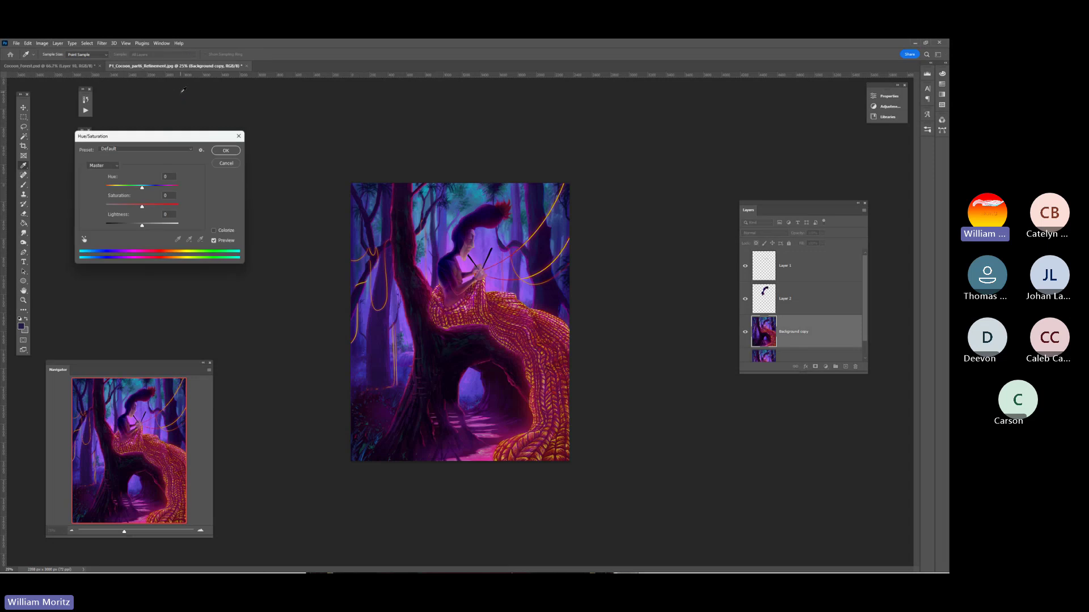
left_click_drag(139, 193, 177, 192)
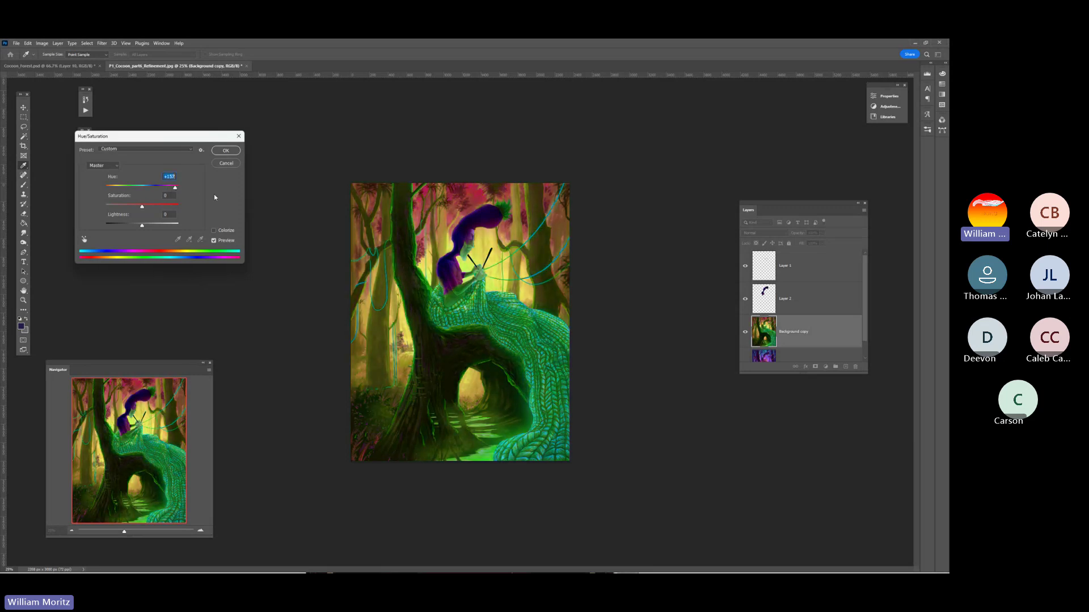
left_click(233, 164)
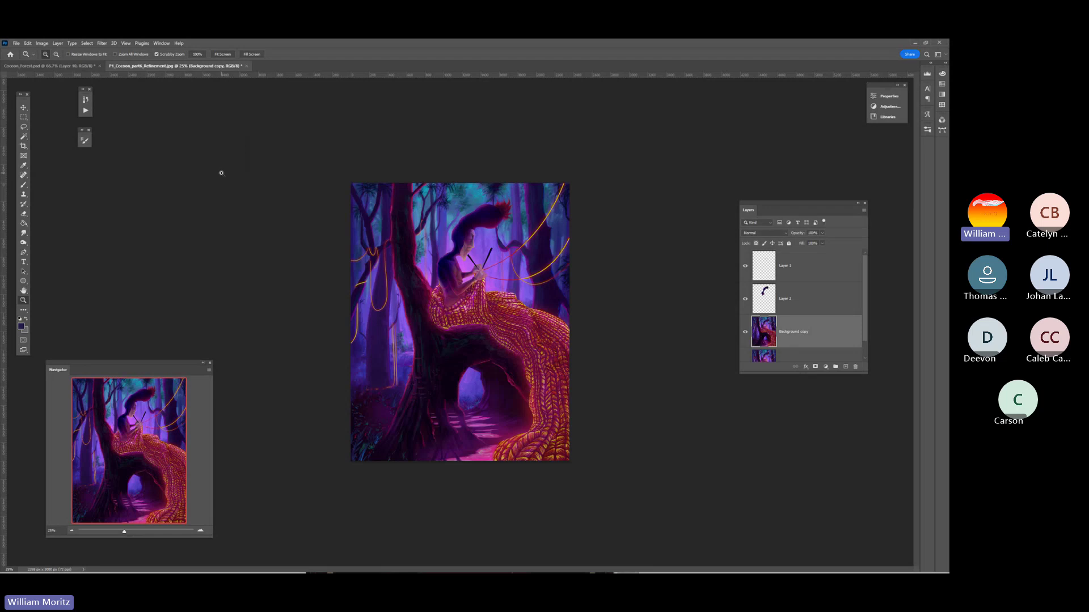